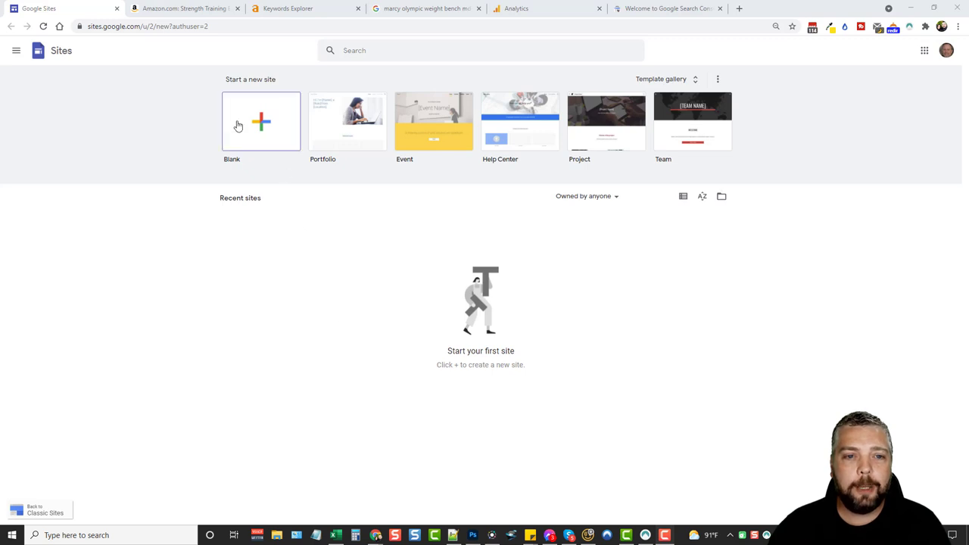
Create a new blank site and dismiss the introductory tour
click(261, 125)
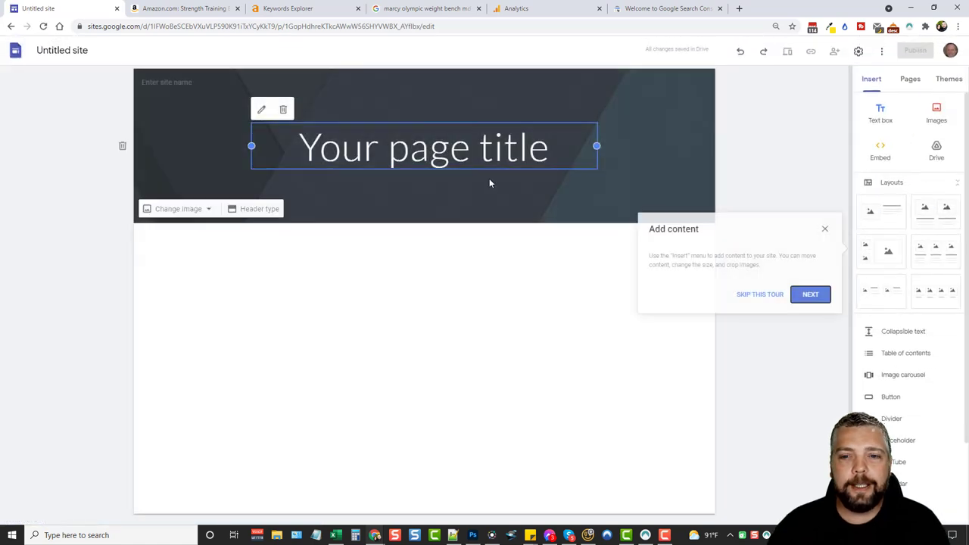
click(825, 229)
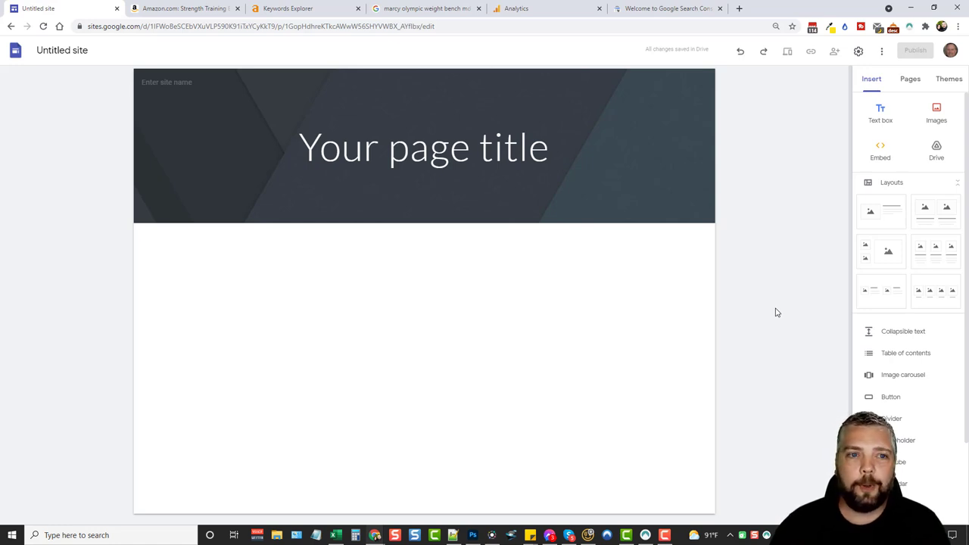
Review the strength training products on Amazon and the Ahrefs keyword overview and keyword ideas for "marcy olympic"
click(200, 14)
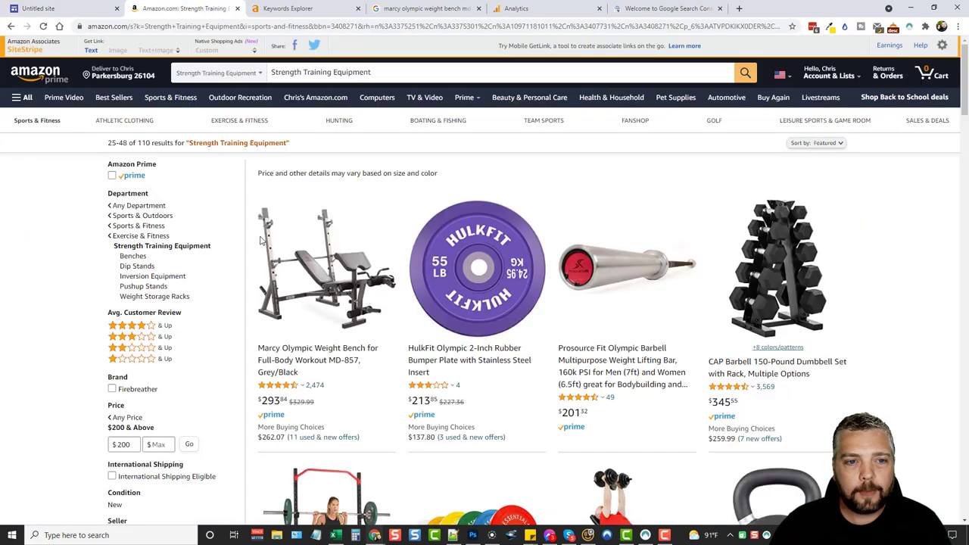
scroll(304, 287, down, 2)
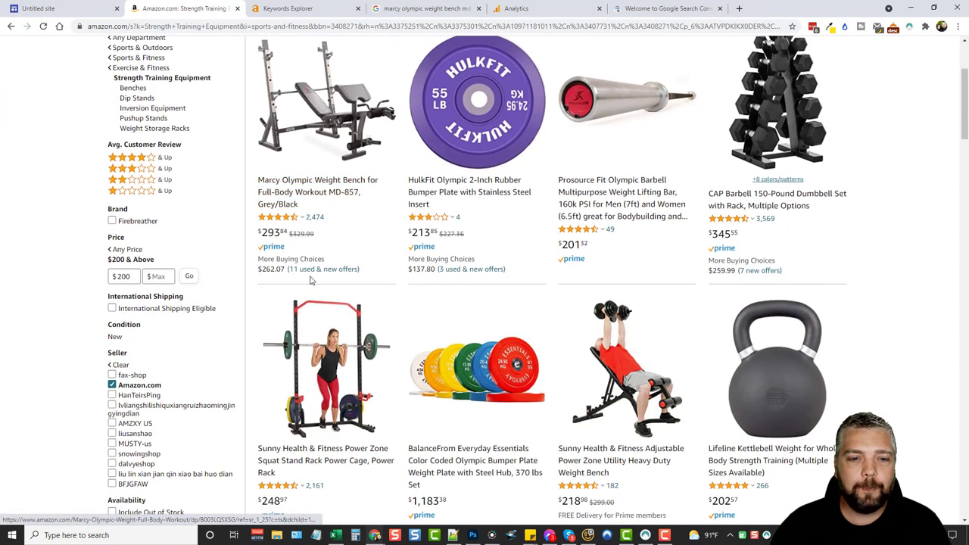
scroll(327, 203, up, 1)
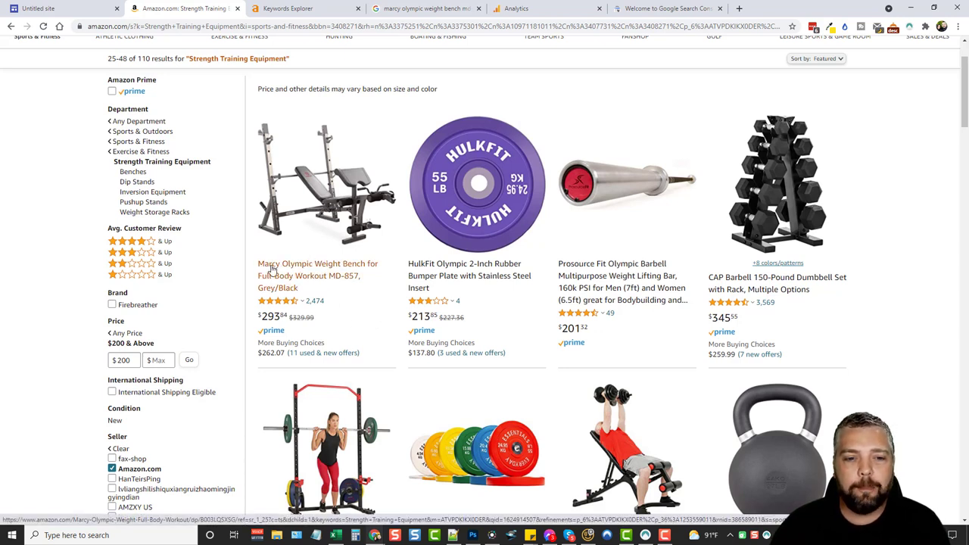
click(280, 9)
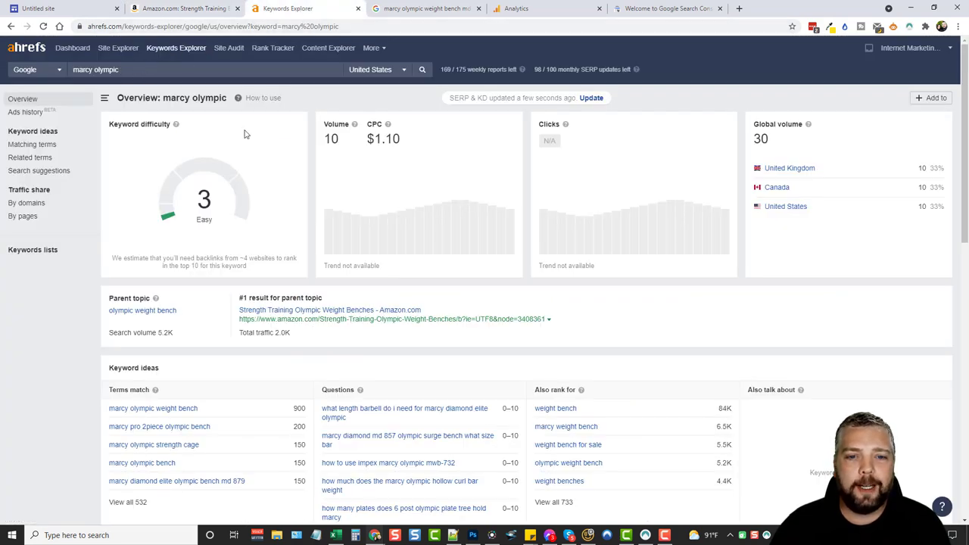
scroll(289, 142, down, 1)
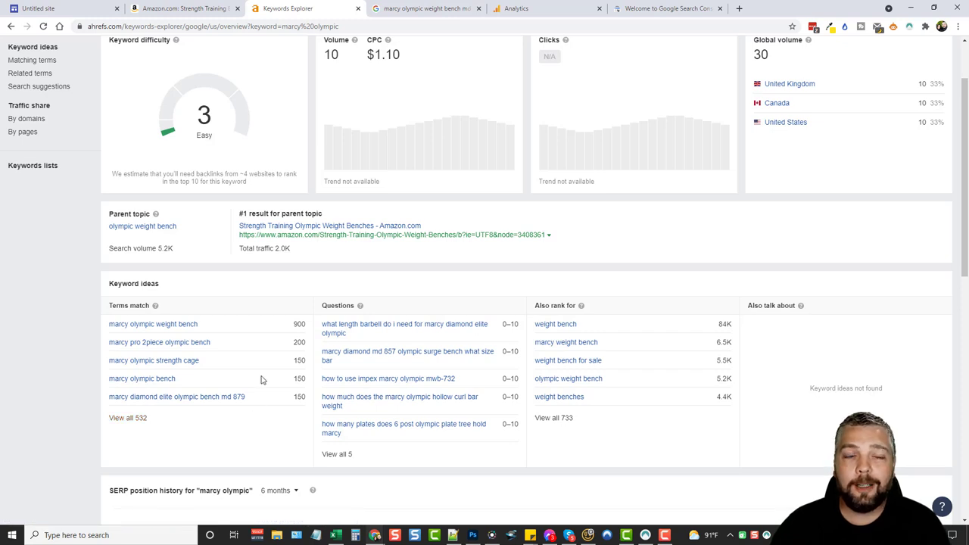
Compare Google's search suggestions for "marcy olympic weight bench md-857" with the Marcy bench's full product name on Amazon
click(434, 9)
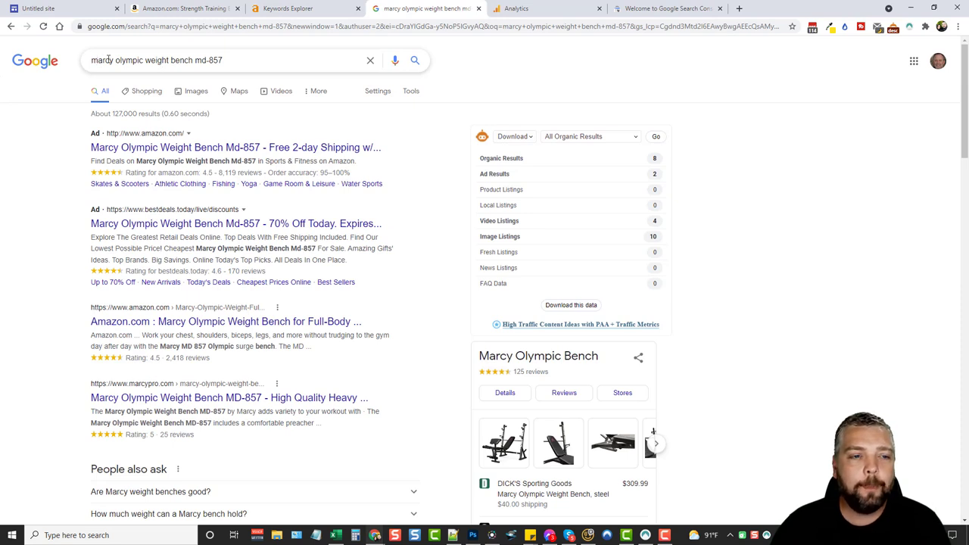
click(227, 60)
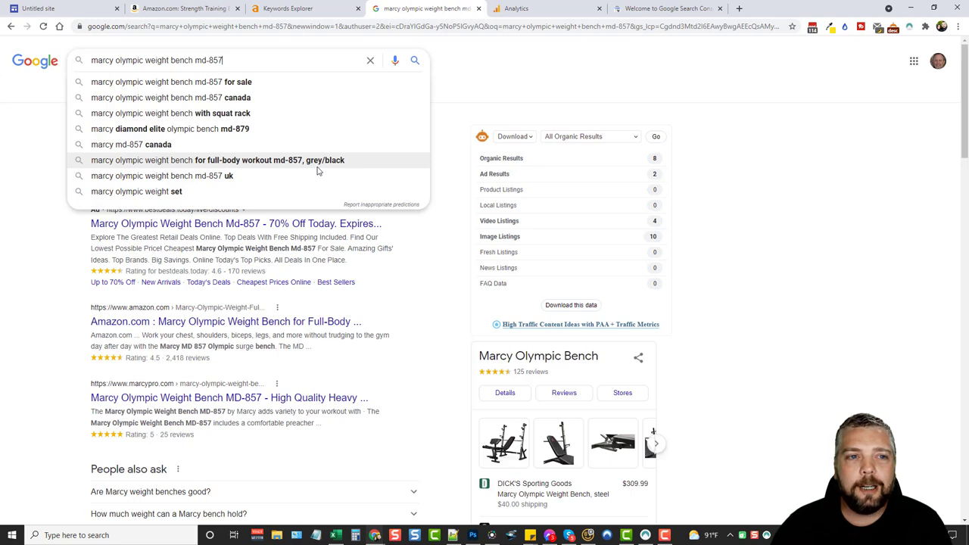
click(194, 10)
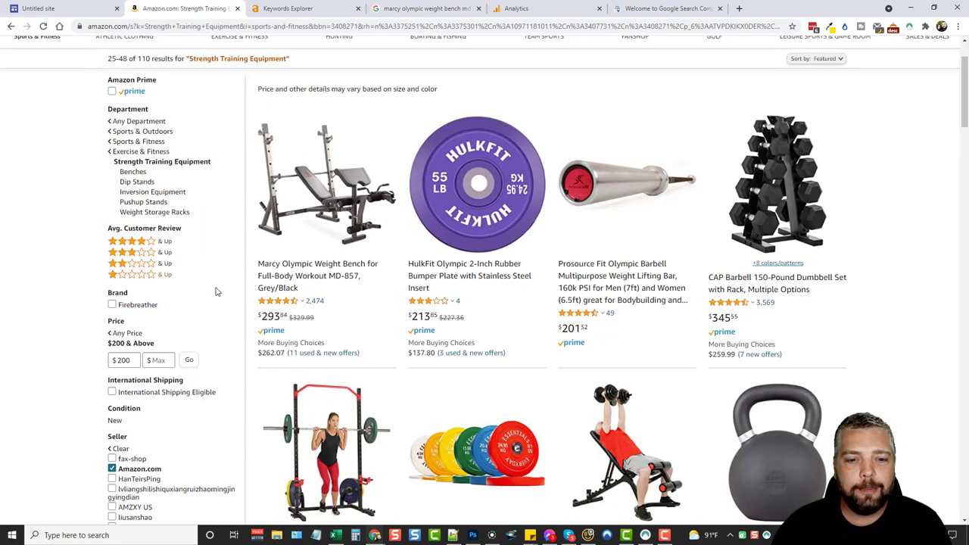
drag(258, 267, 318, 291)
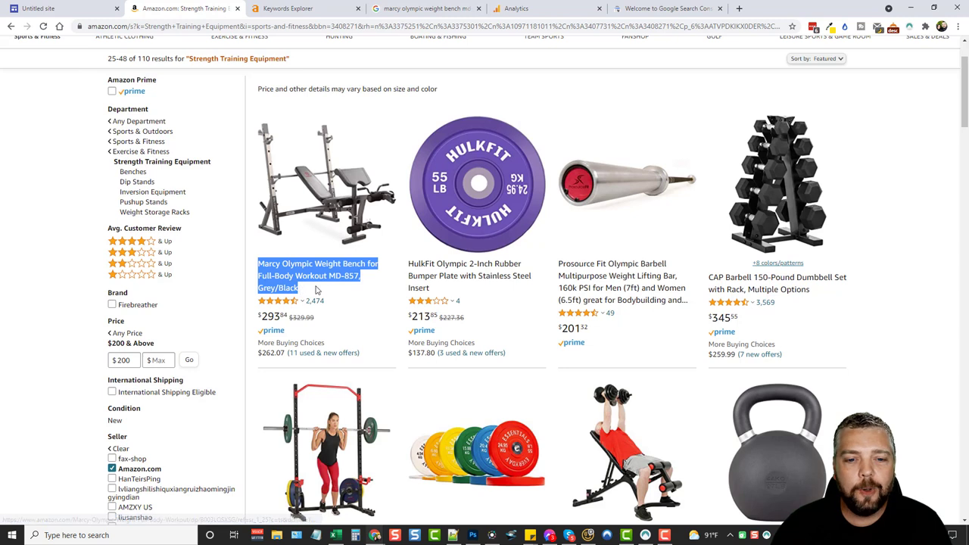
click(255, 277)
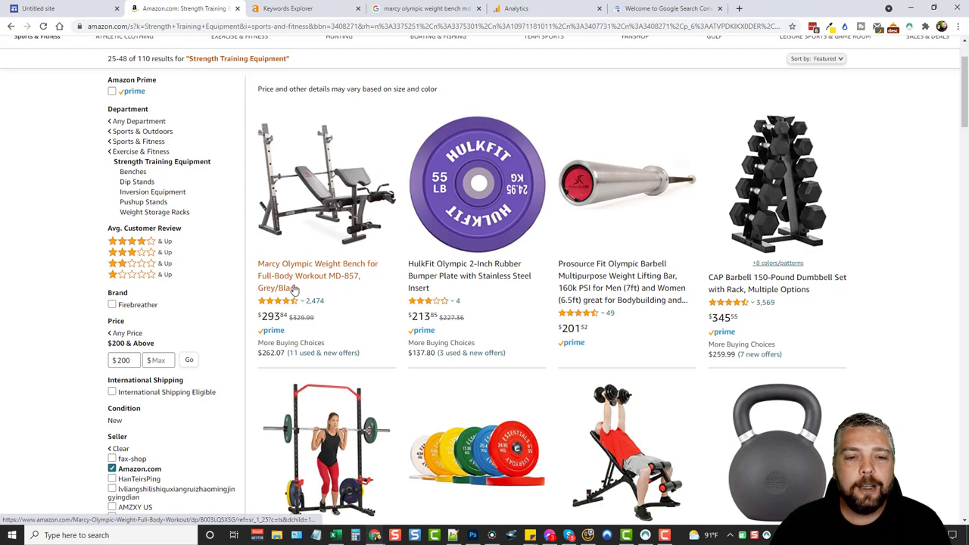
click(426, 8)
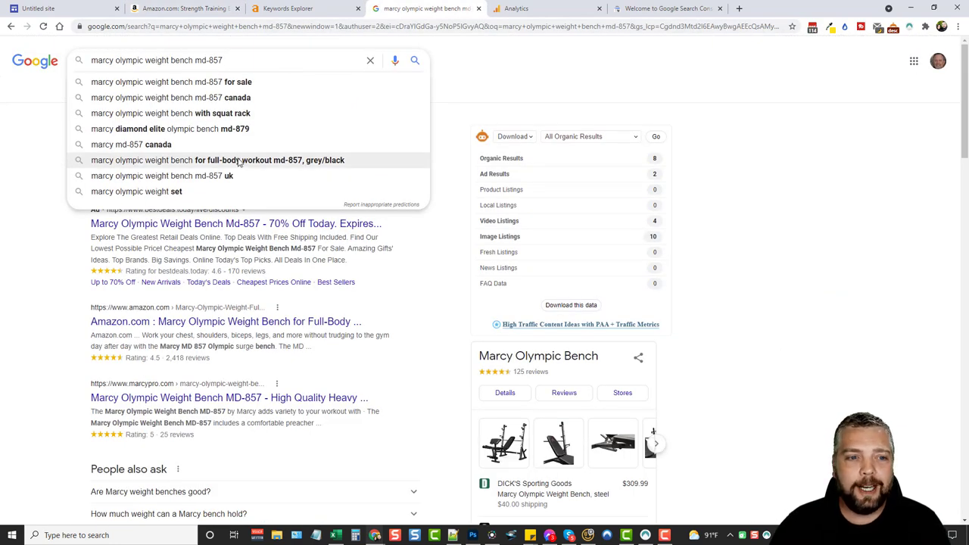
click(774, 240)
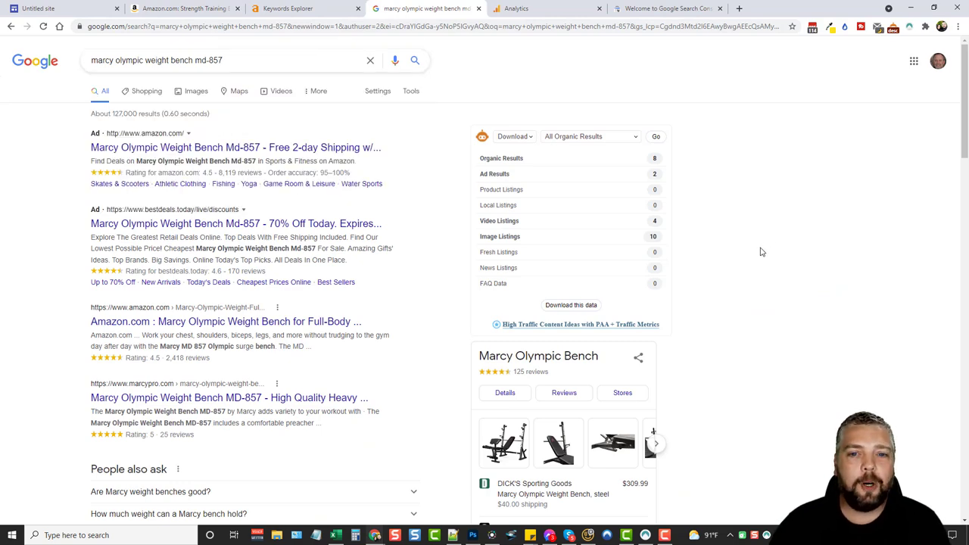
Examine the Google results for "marcy olympic weight bench md-857", including videos, organic listings, related products and related searches
scroll(303, 325, down, 6)
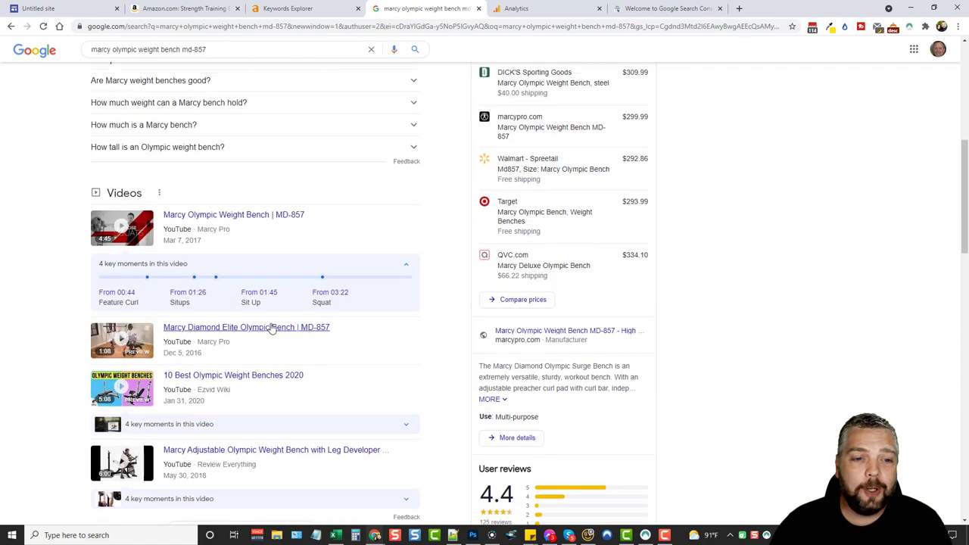
scroll(386, 333, down, 5)
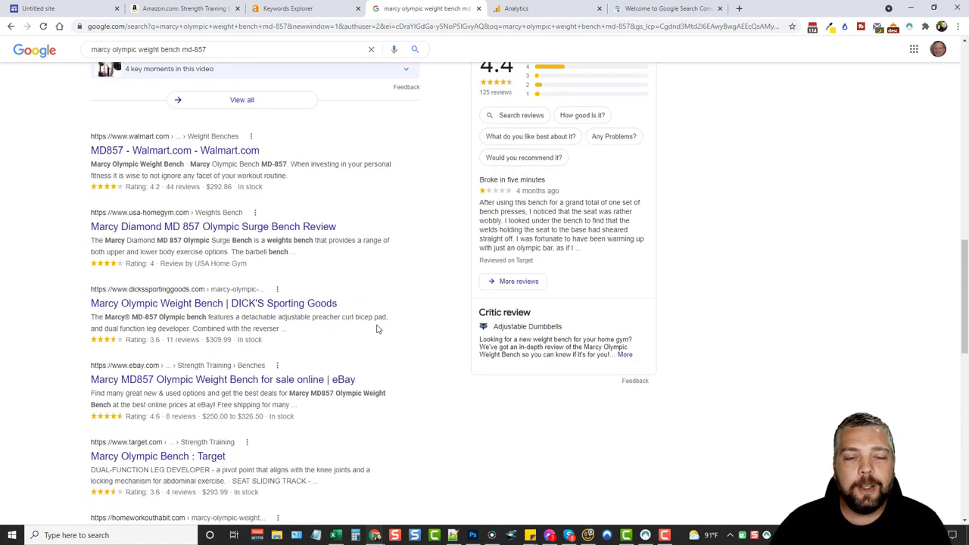
scroll(319, 330, down, 10)
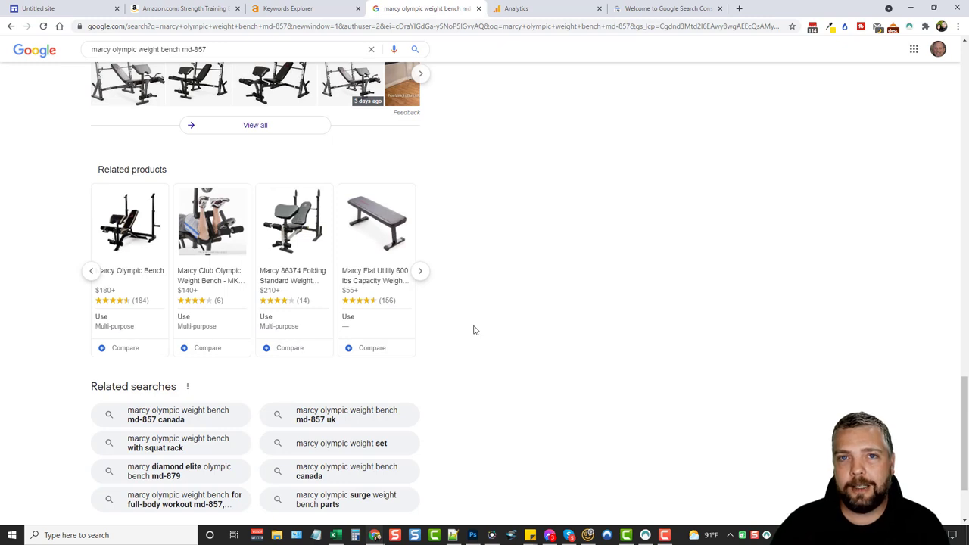
scroll(467, 327, down, 2)
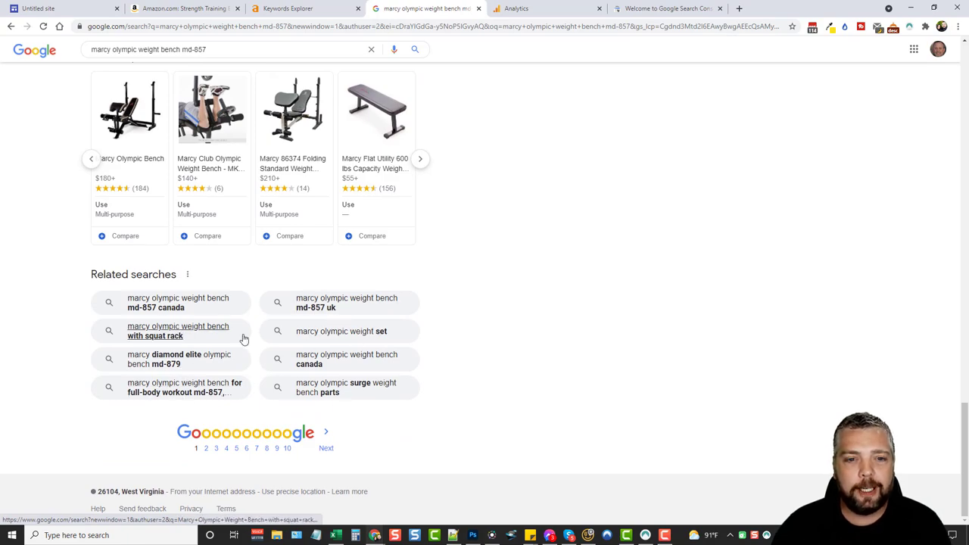
scroll(245, 338, up, 15)
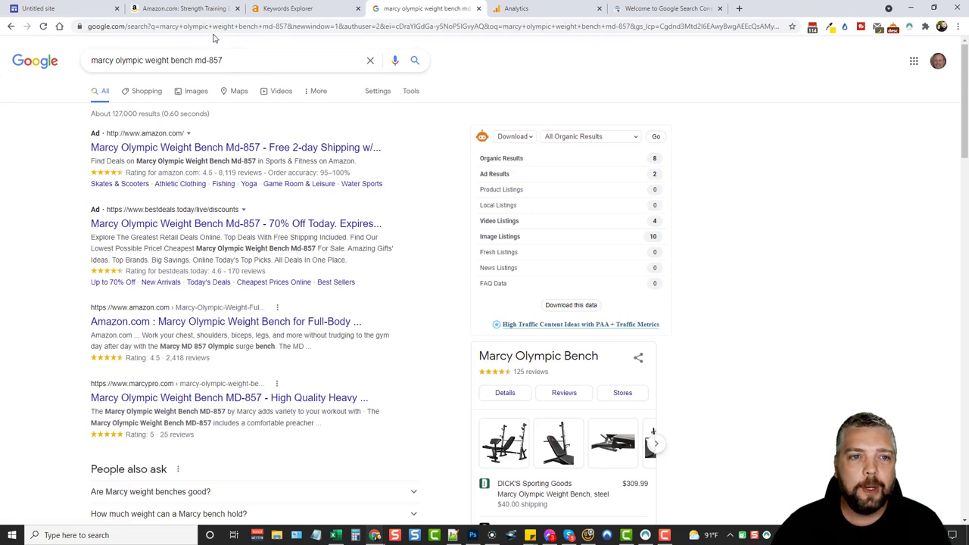
Copy the Marcy Olympic Weight Bench's full product name from the Amazon results
click(175, 9)
drag(258, 264, 311, 282)
key(ctrl+c)
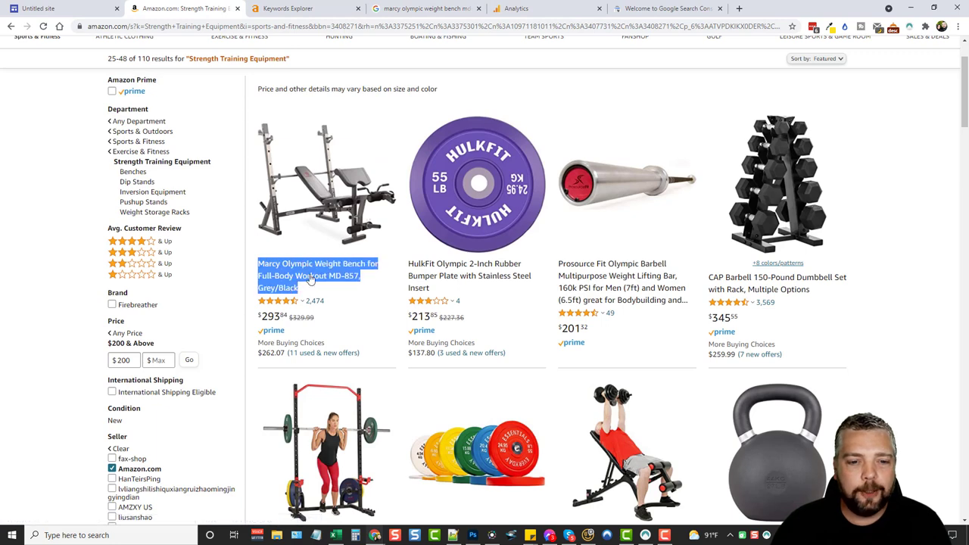
right_click(313, 273)
click(353, 363)
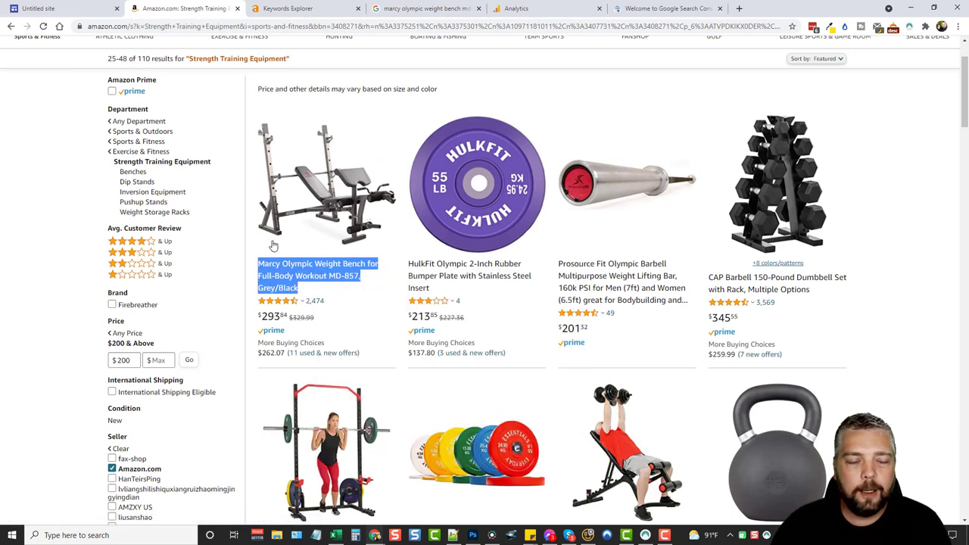
Replace the placeholder page title in Google Sites with the copied Marcy bench product name, pasted as plain text
click(45, 9)
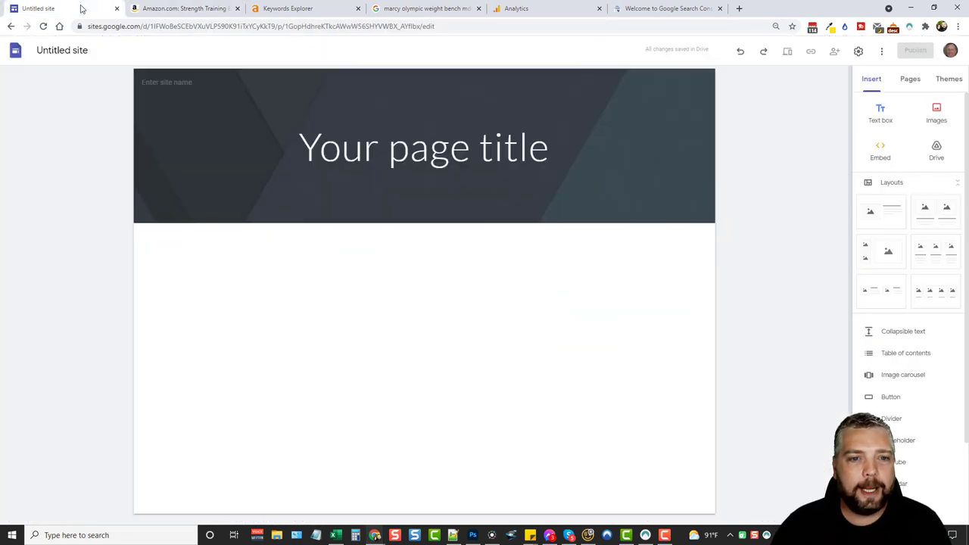
click(365, 146)
drag(365, 146, 549, 148)
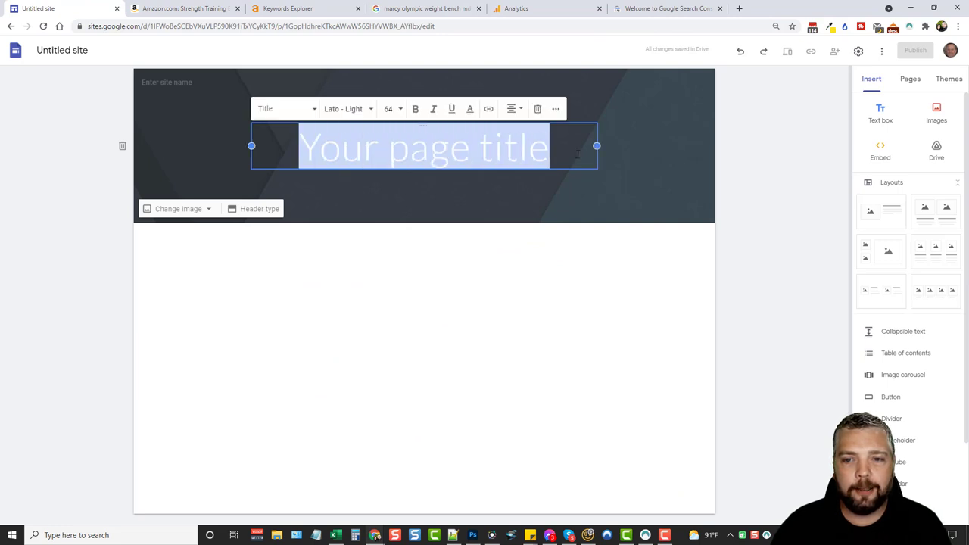
right_click(365, 152)
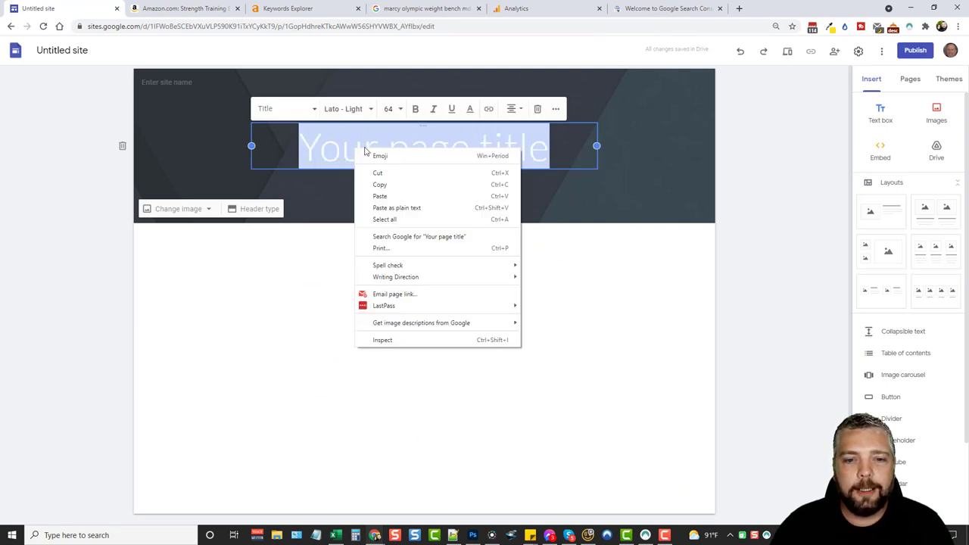
click(409, 208)
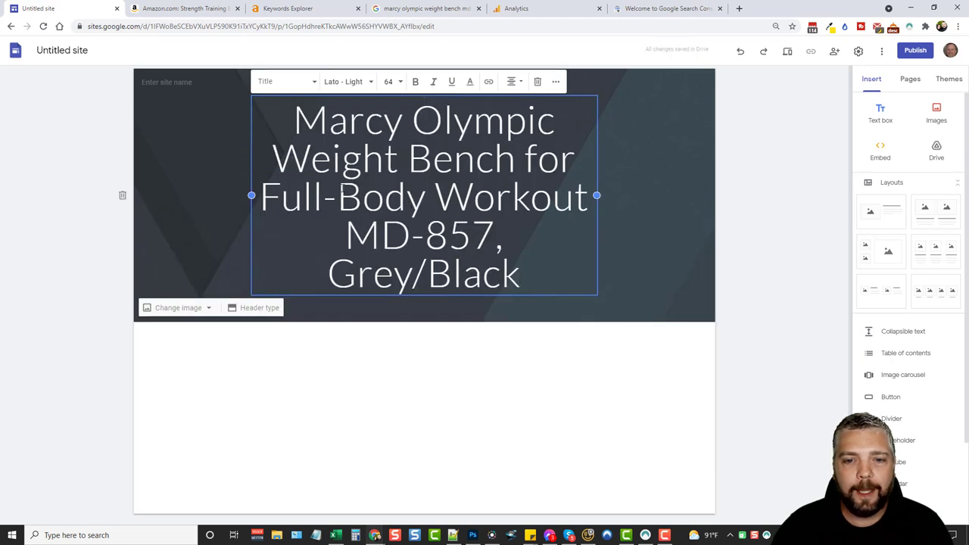
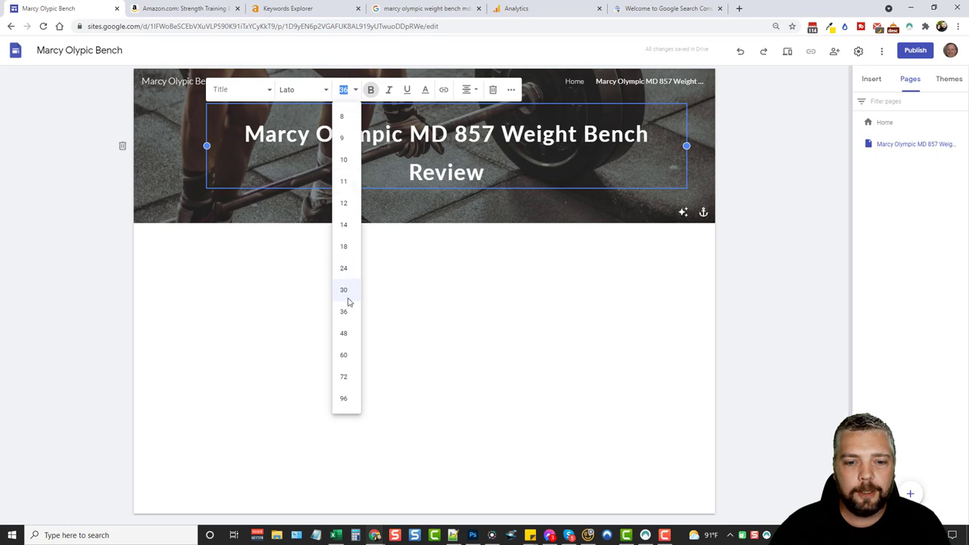
Set the font size of the "Marcy Olympic MD 857 Weight Bench Review" page title to 30
click(344, 290)
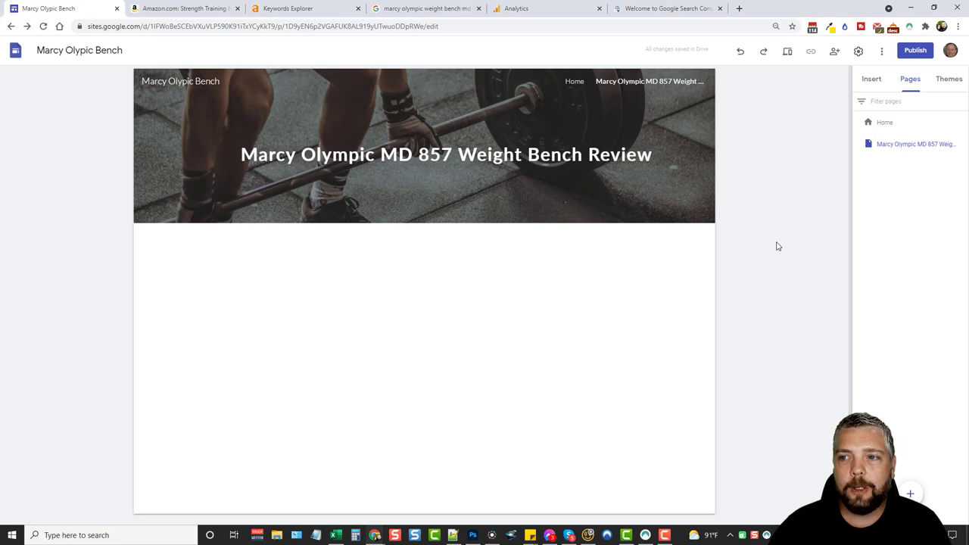
Set the site's navigation mode to Side and check the page links in the resulting side menu
click(859, 52)
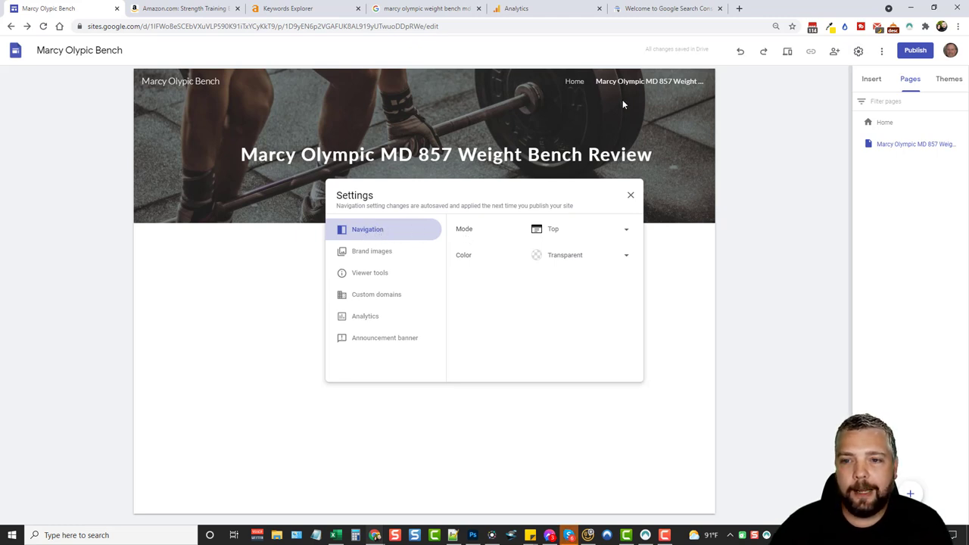
click(559, 229)
click(556, 256)
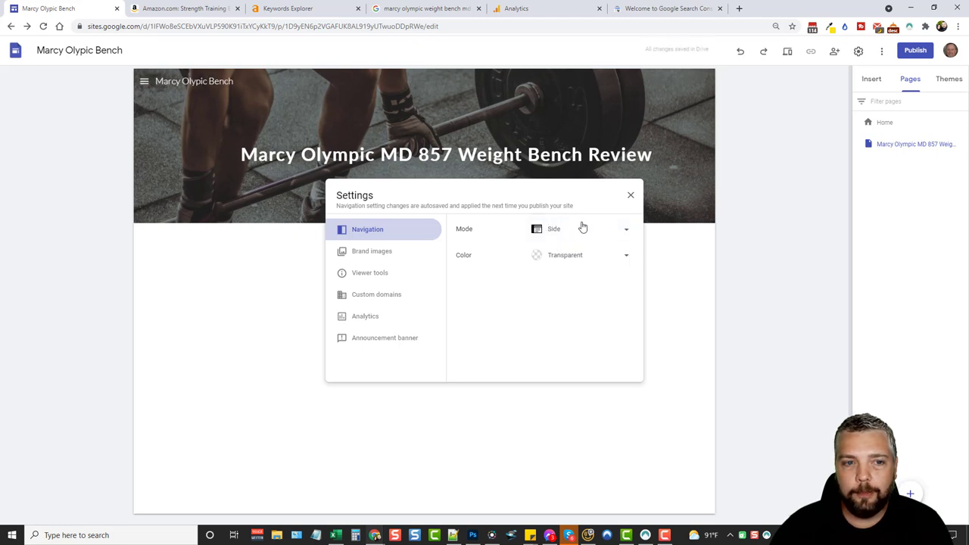
click(144, 83)
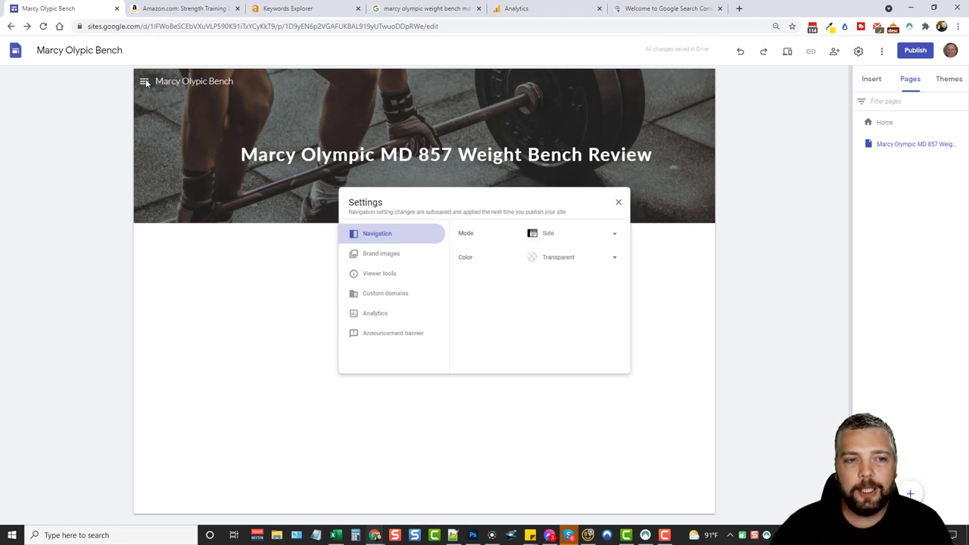
click(143, 82)
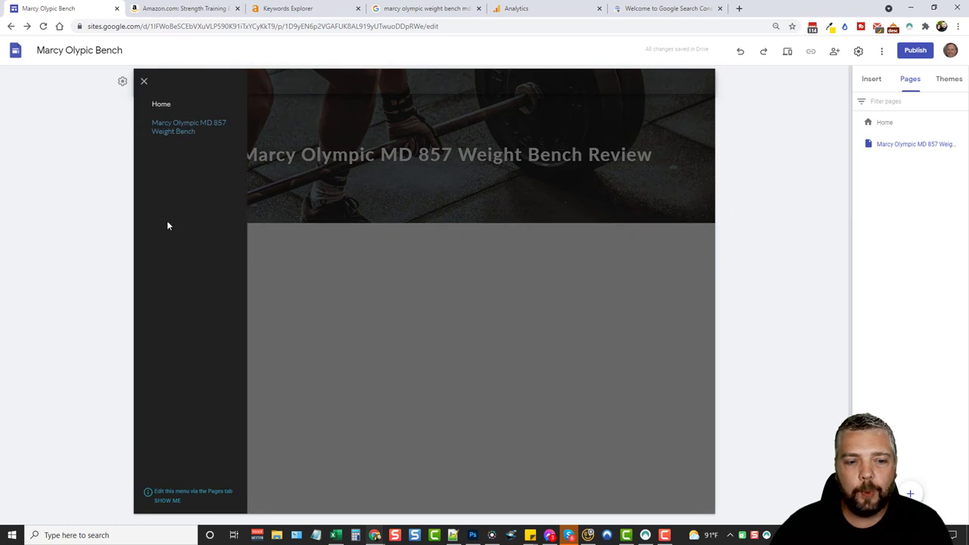
click(144, 82)
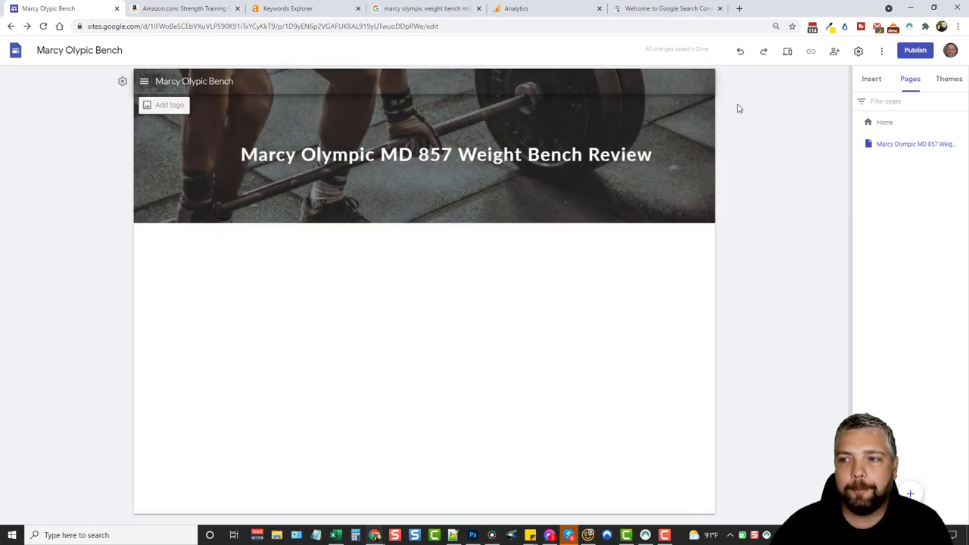
Review the navigation color options in the site settings and choose Transparent
click(858, 51)
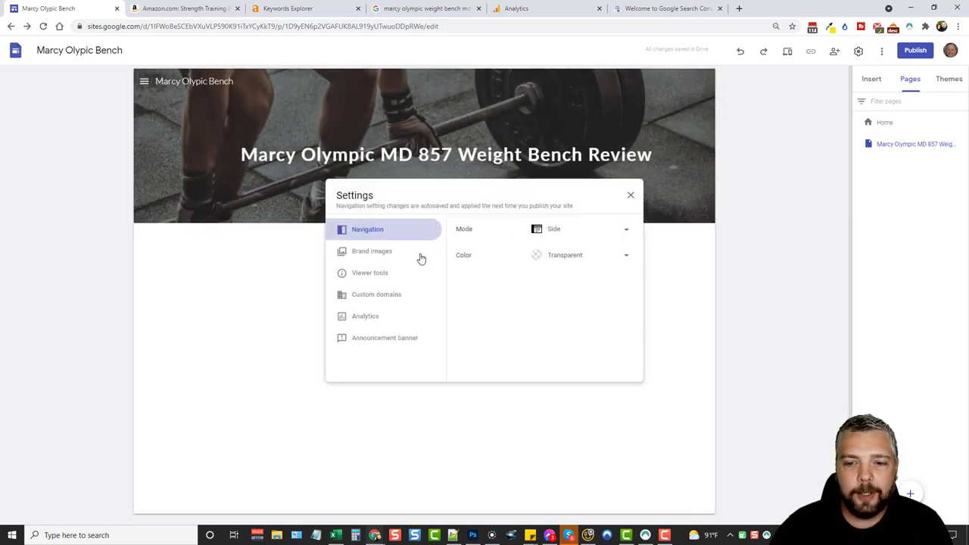
click(599, 260)
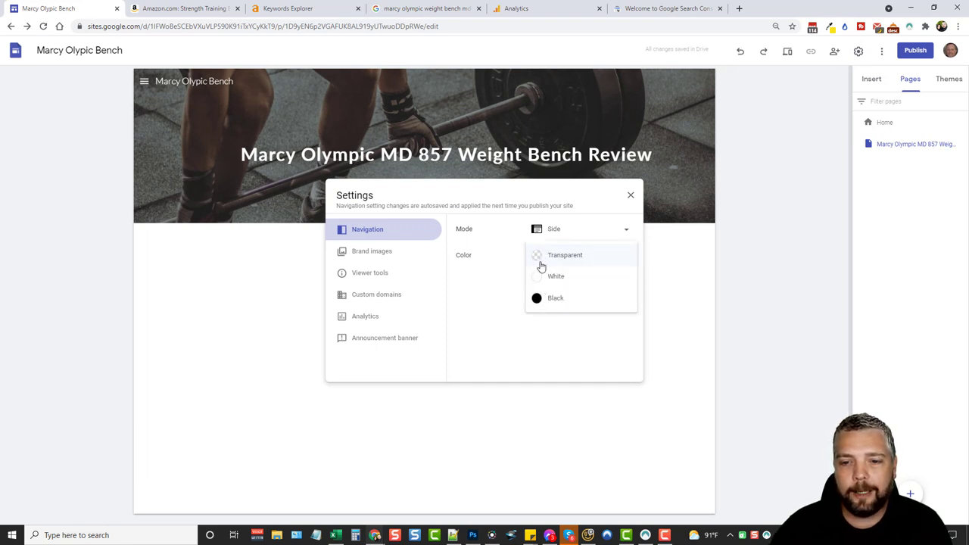
click(573, 258)
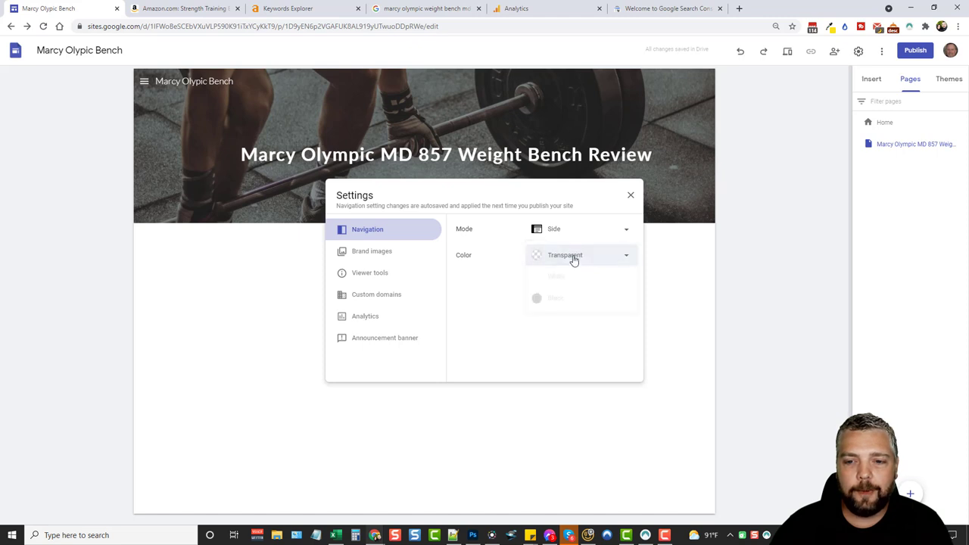
Look over the brand image settings, and turn off the page last updated time and anchor links in the viewer tools
click(374, 253)
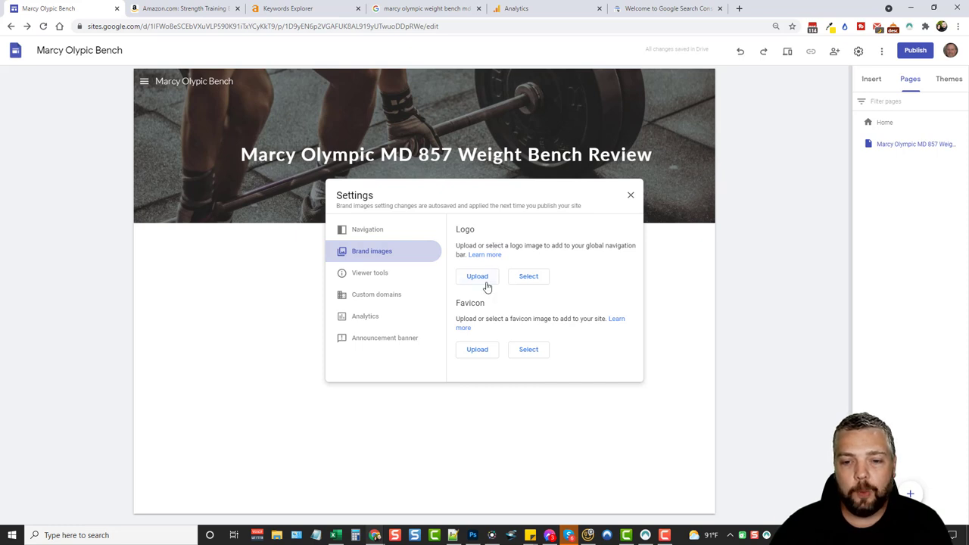
click(383, 279)
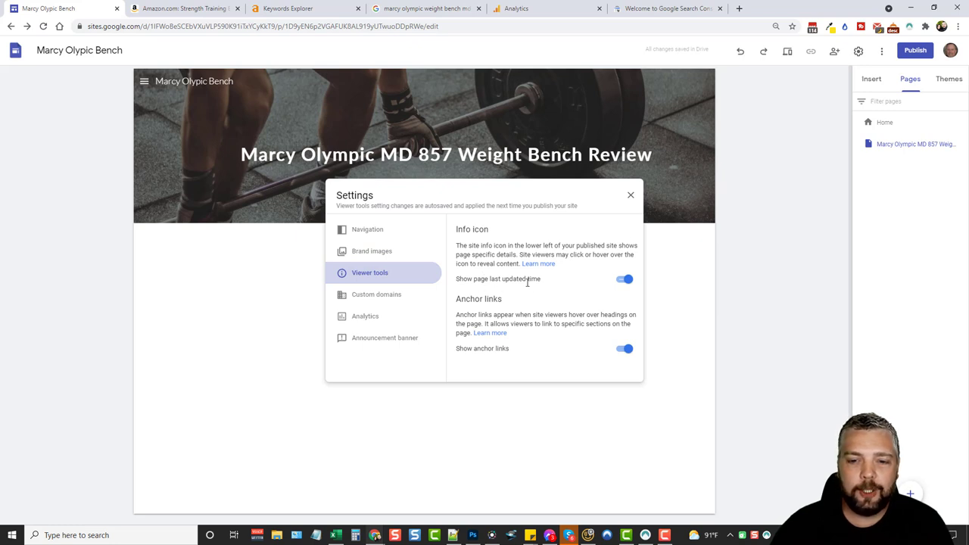
click(626, 278)
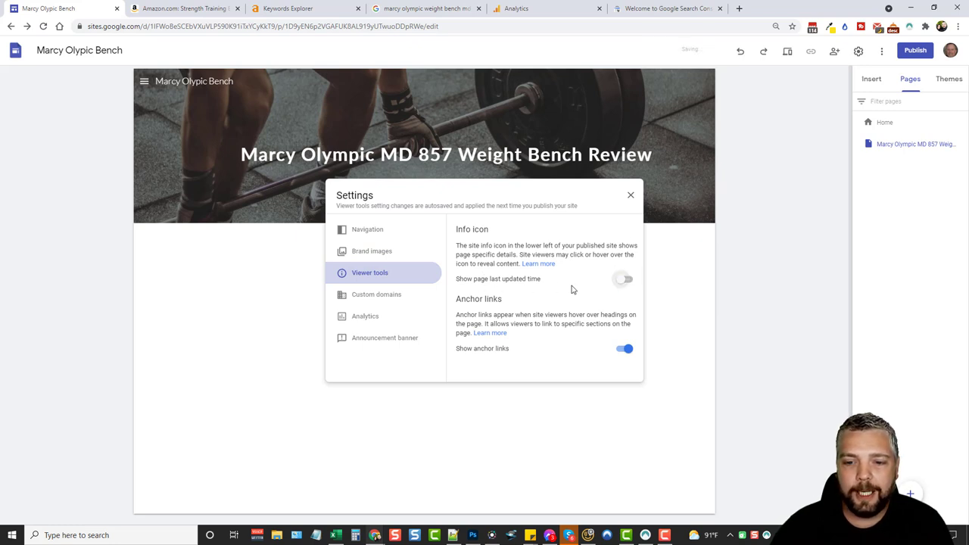
click(624, 350)
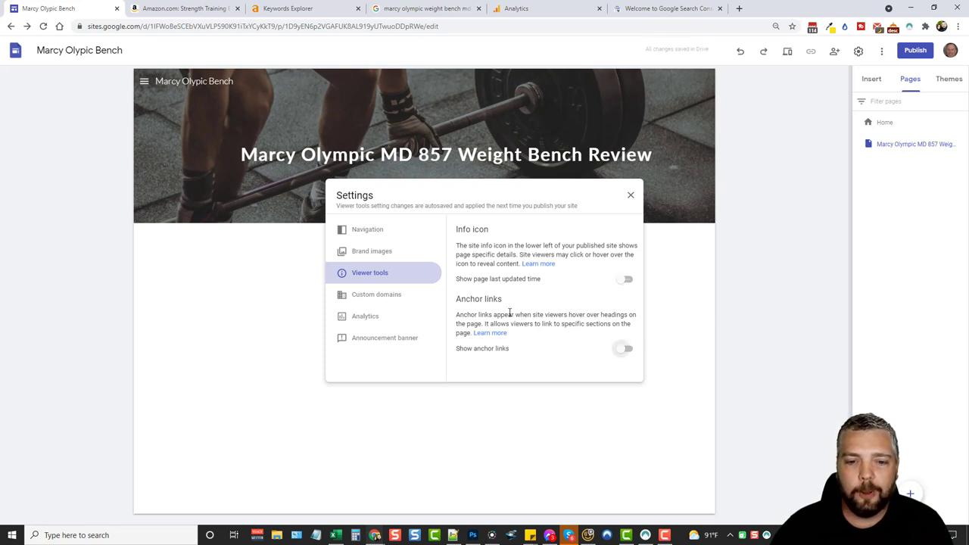
Review the site's custom domain setup and Google Analytics tracking ID settings
click(400, 300)
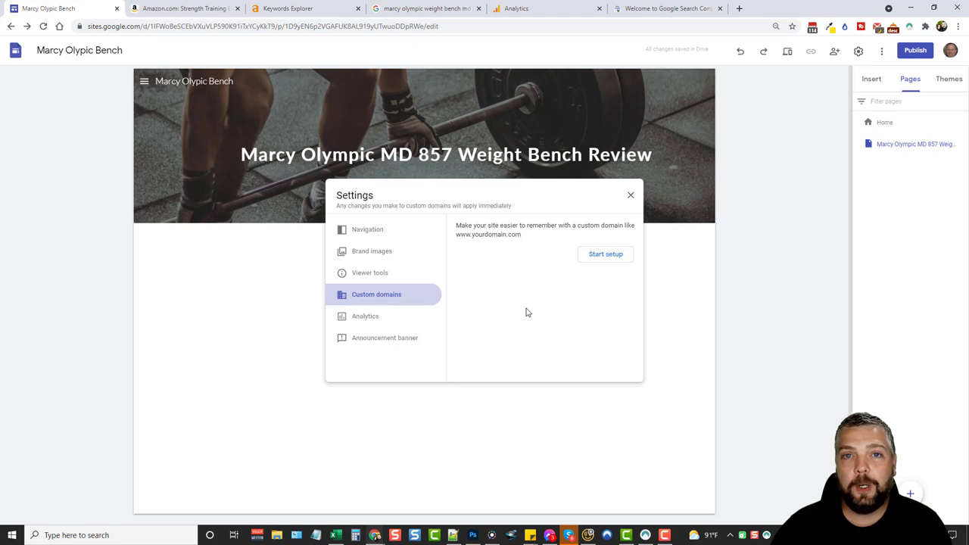
click(367, 317)
click(569, 265)
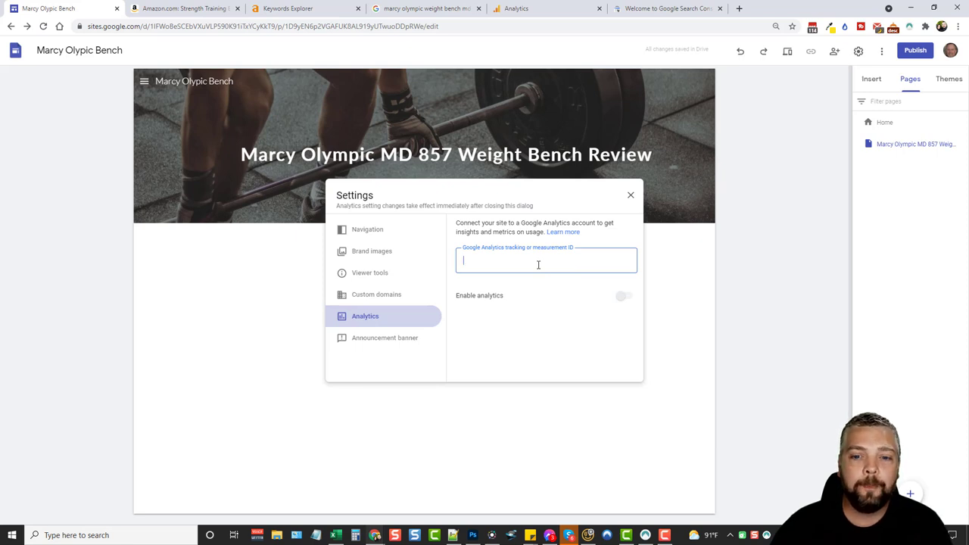
Enable the announcement banner in orange with the message "Click here for a special deal today"
click(370, 339)
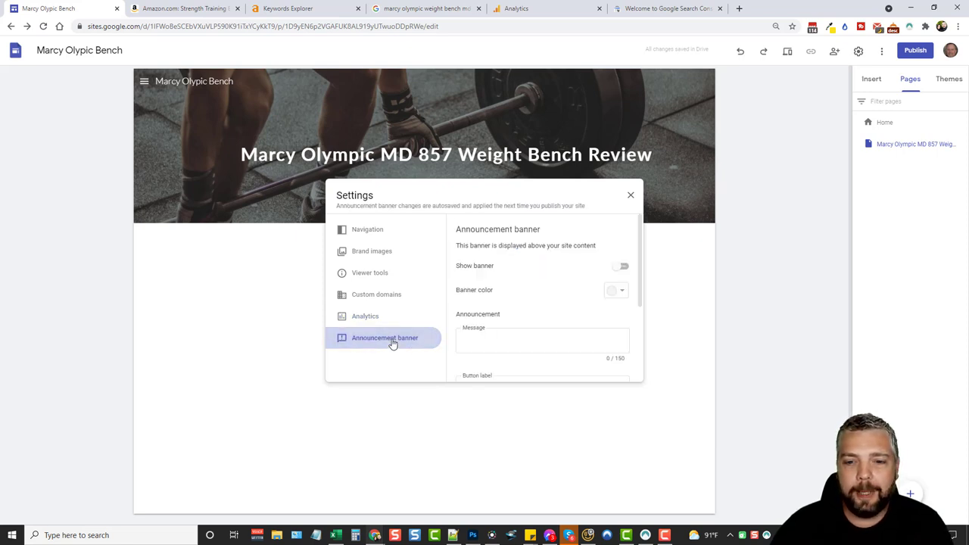
click(621, 266)
click(616, 294)
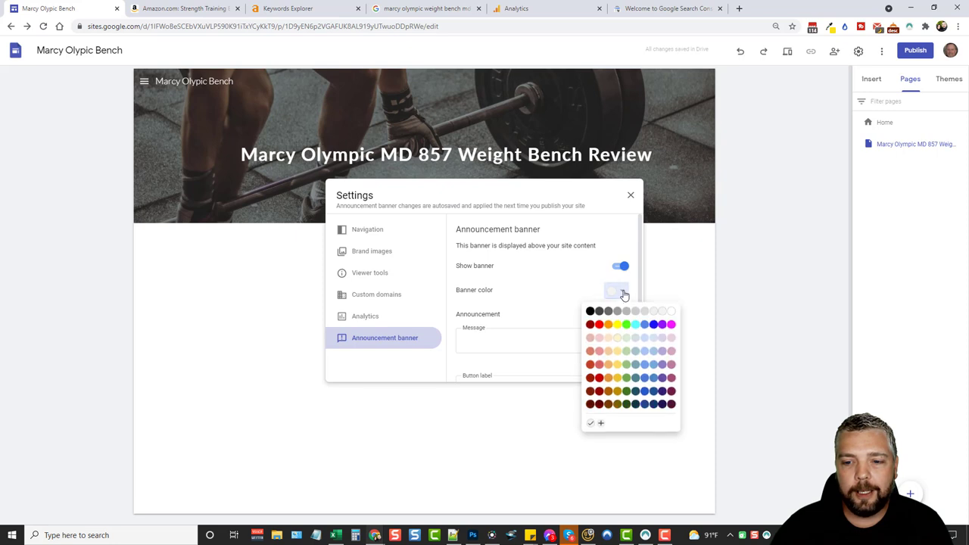
click(606, 324)
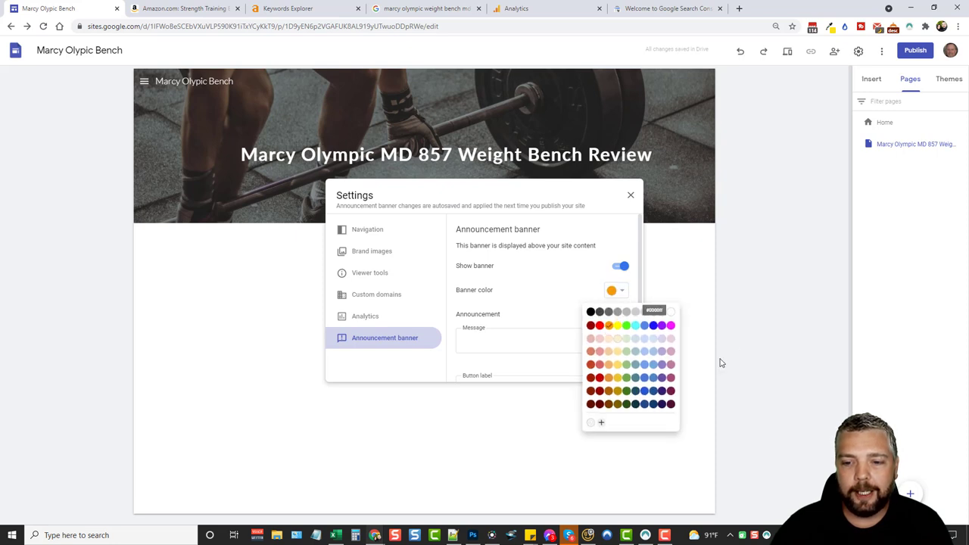
click(720, 361)
click(507, 329)
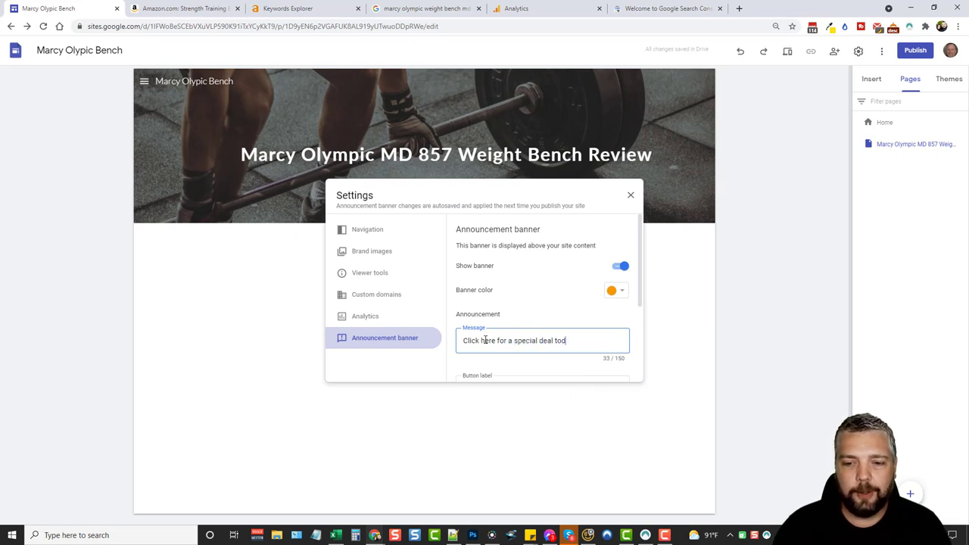
scroll(486, 333, down, 3)
click(489, 253)
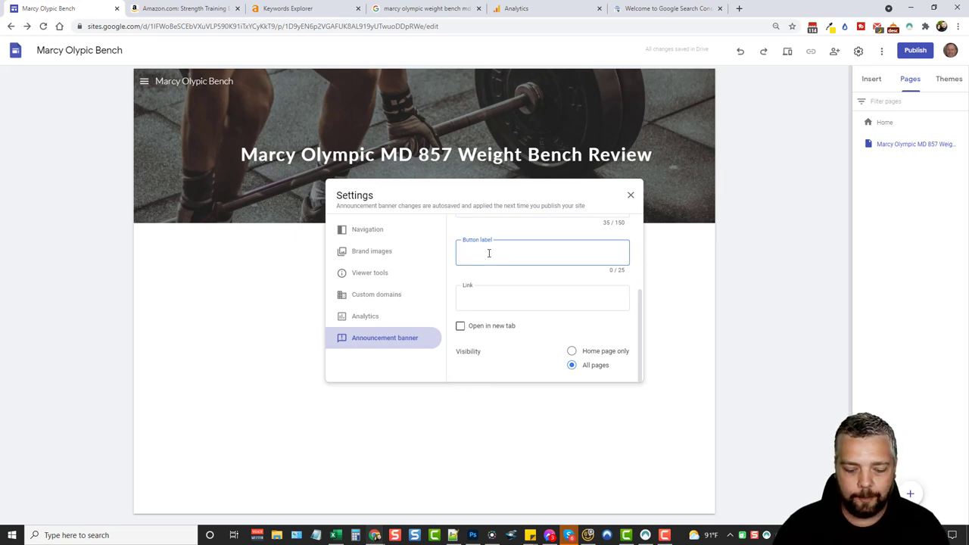
text(View Now)
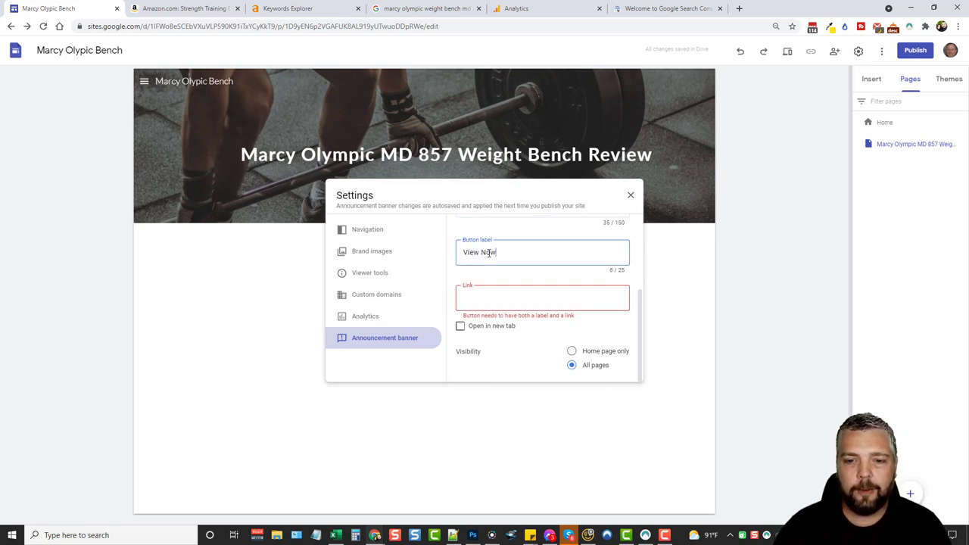
click(463, 298)
text(http)
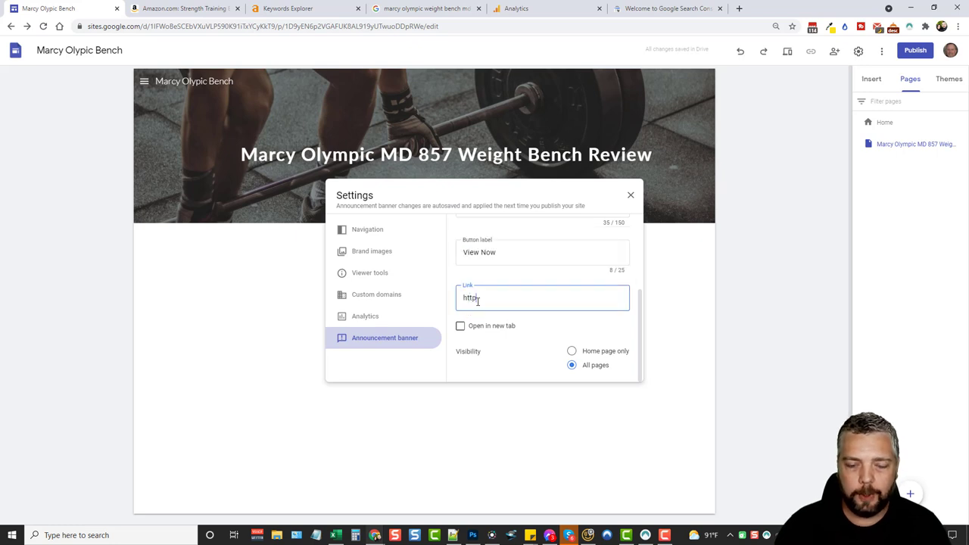
text(s://google.com)
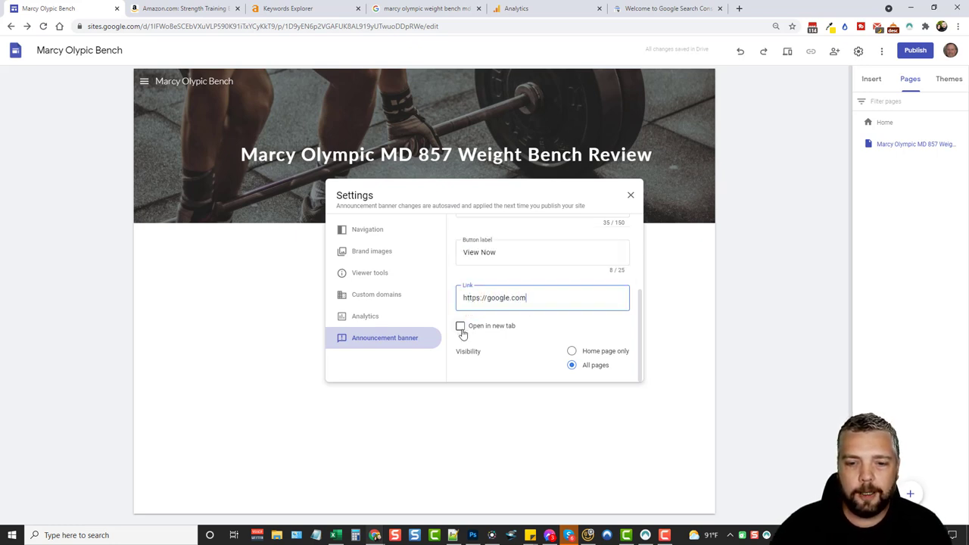
click(460, 327)
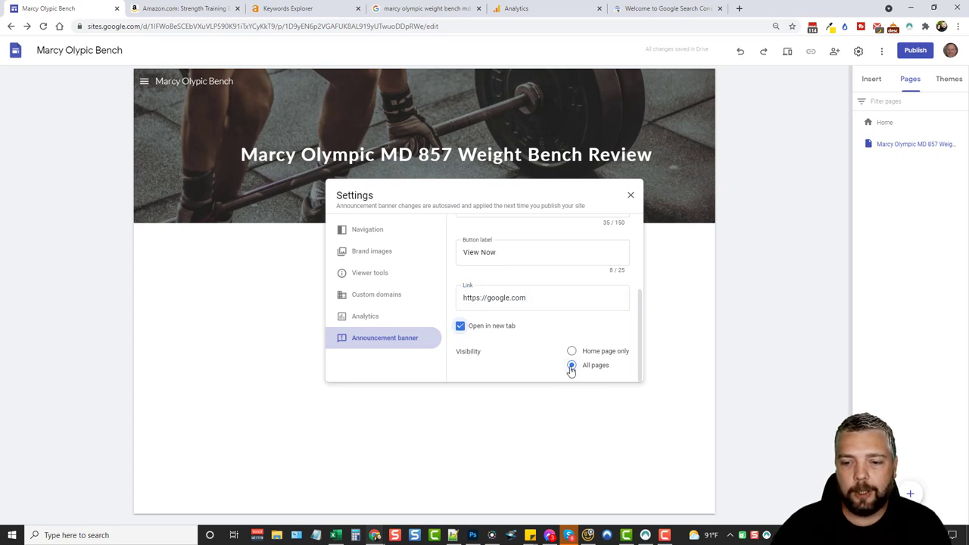
click(631, 195)
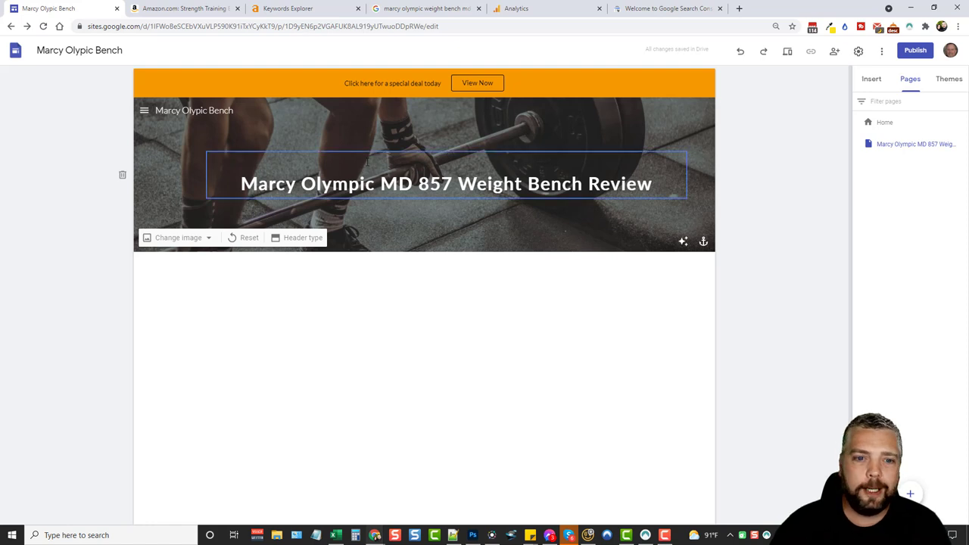
click(882, 53)
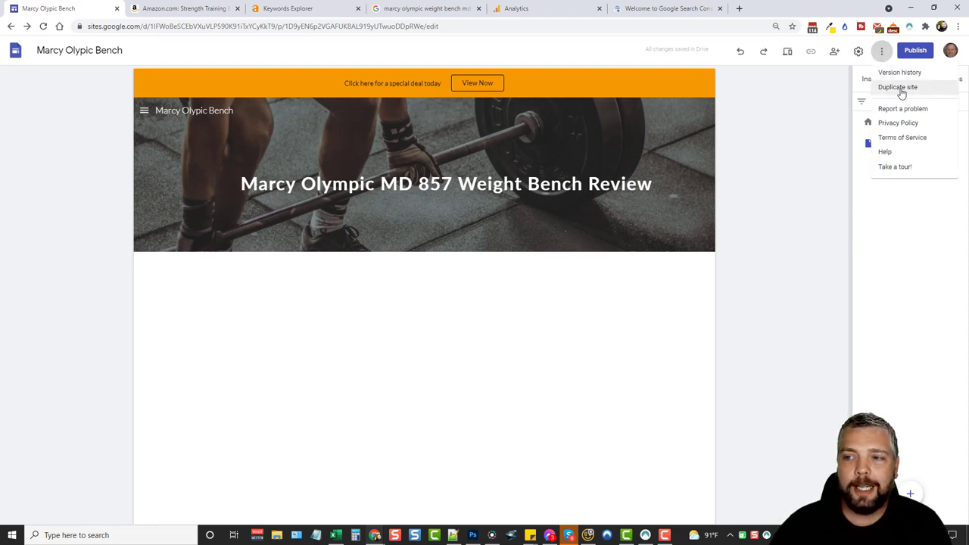
click(823, 110)
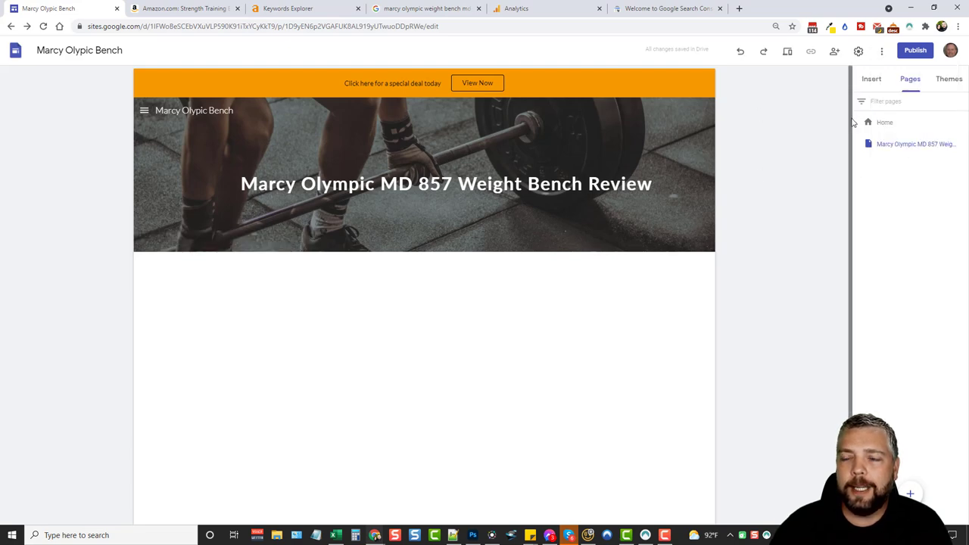
Go to the Home page and publish the site with the web address "marrev"
click(885, 124)
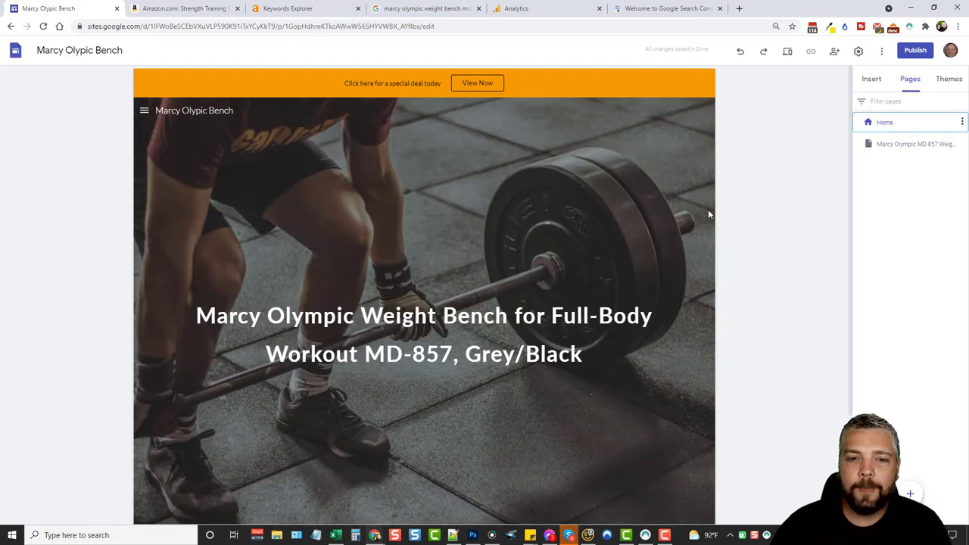
click(915, 50)
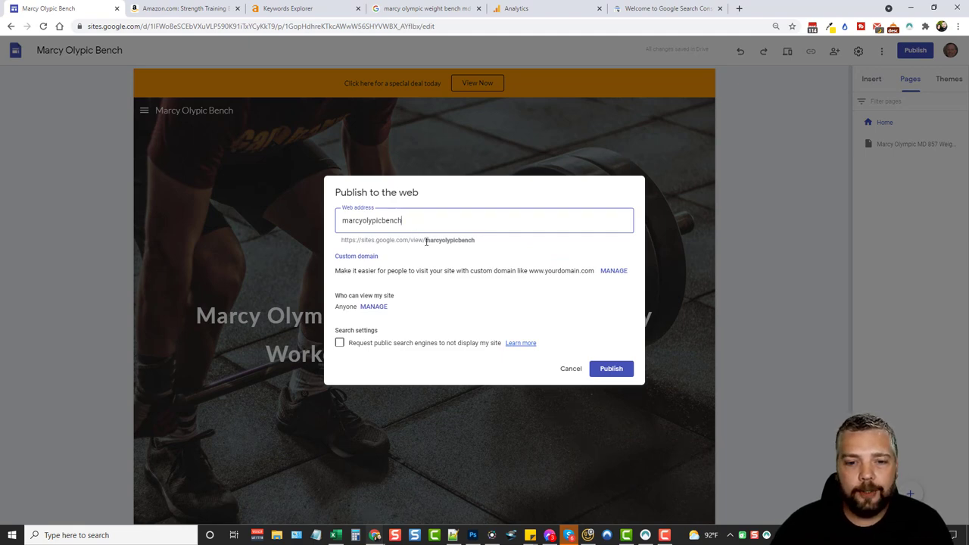
drag(341, 241, 439, 266)
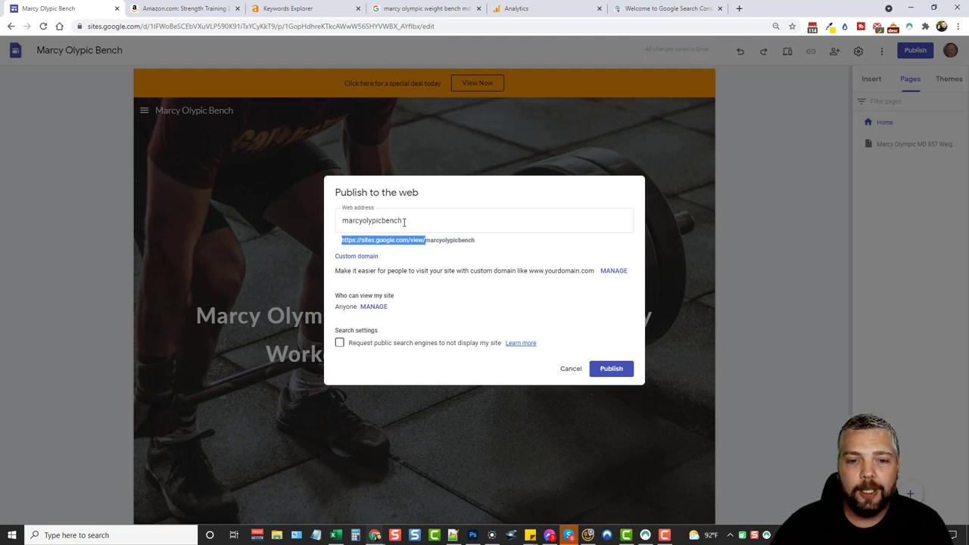
drag(404, 221, 341, 222)
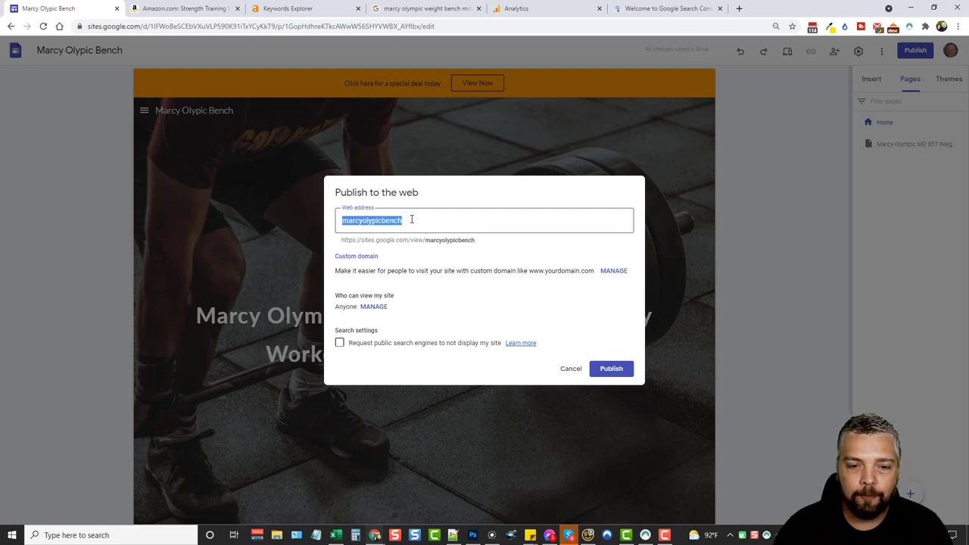
text(m)
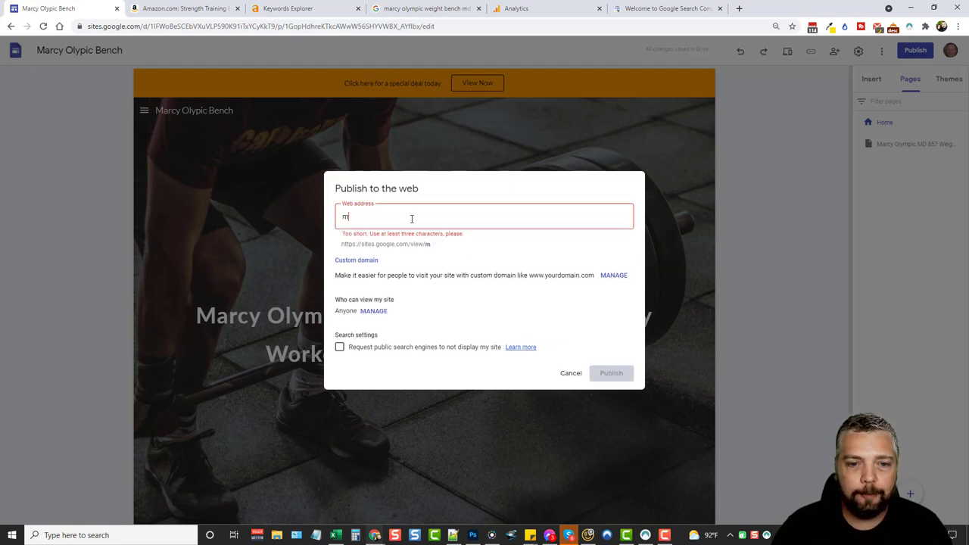
text(arr)
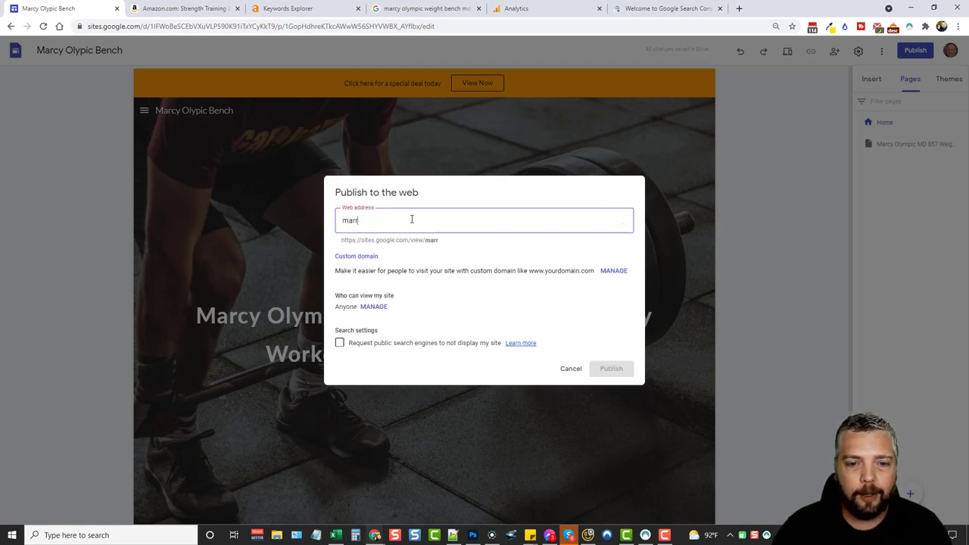
text(ev)
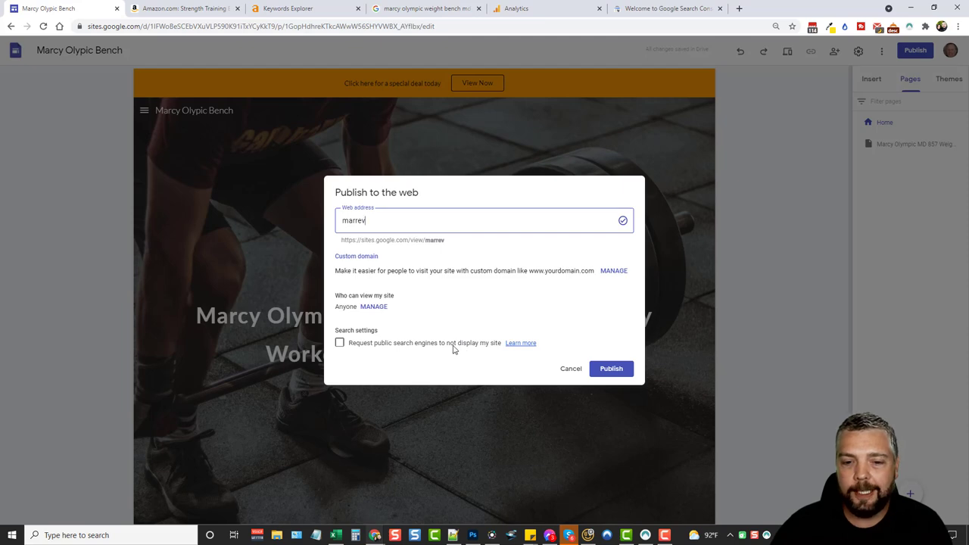
click(613, 370)
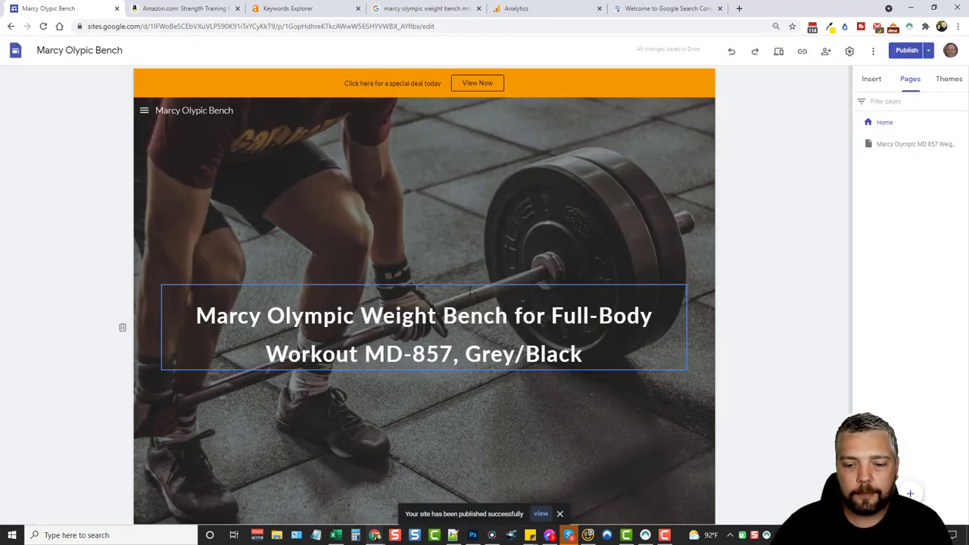
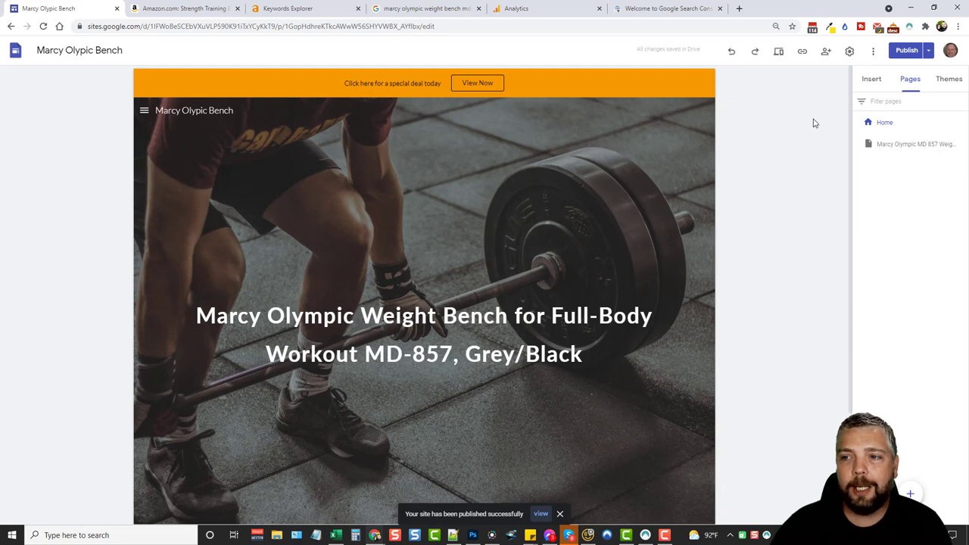
Copy the published site link, open it in a new browser tab and view the Marcy Olympic MD 857 Weight Bench page
click(804, 53)
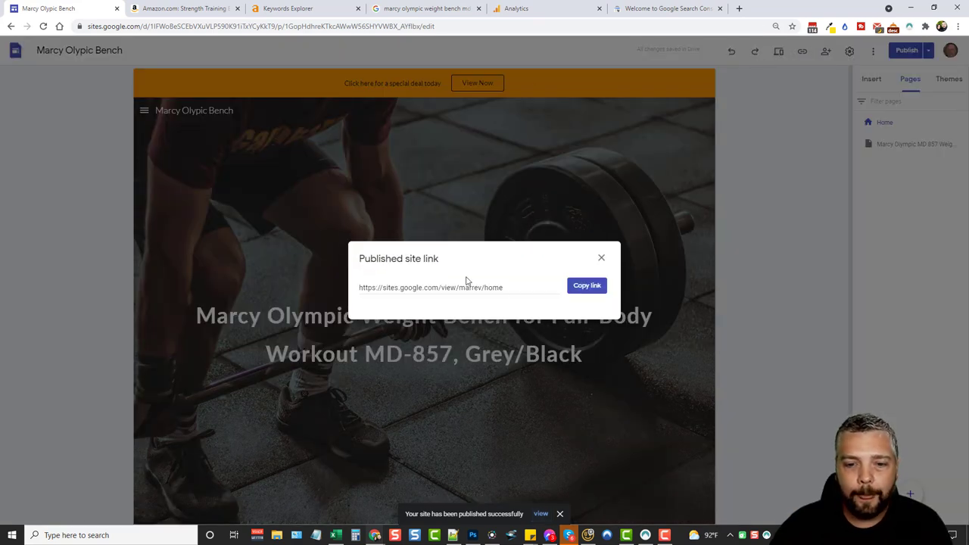
click(589, 289)
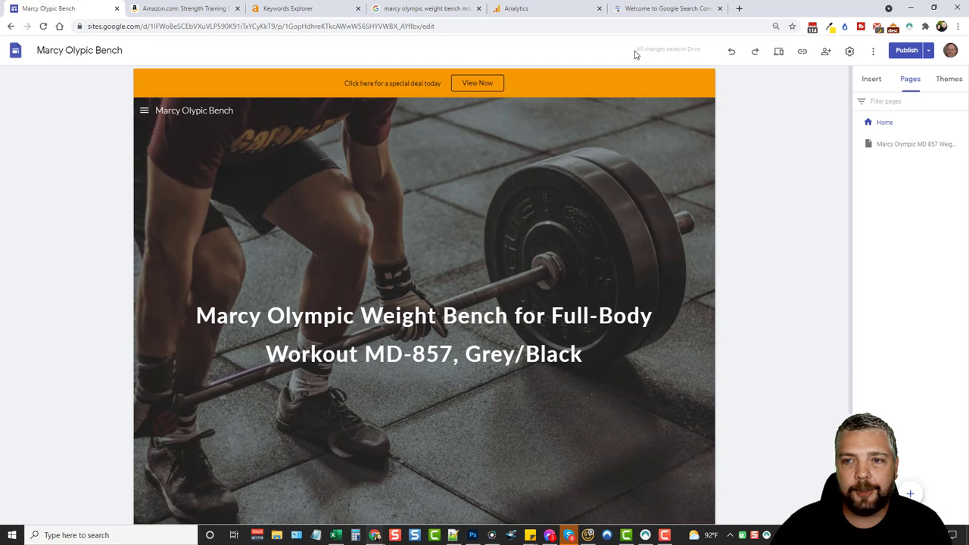
click(740, 8)
right_click(227, 26)
click(278, 122)
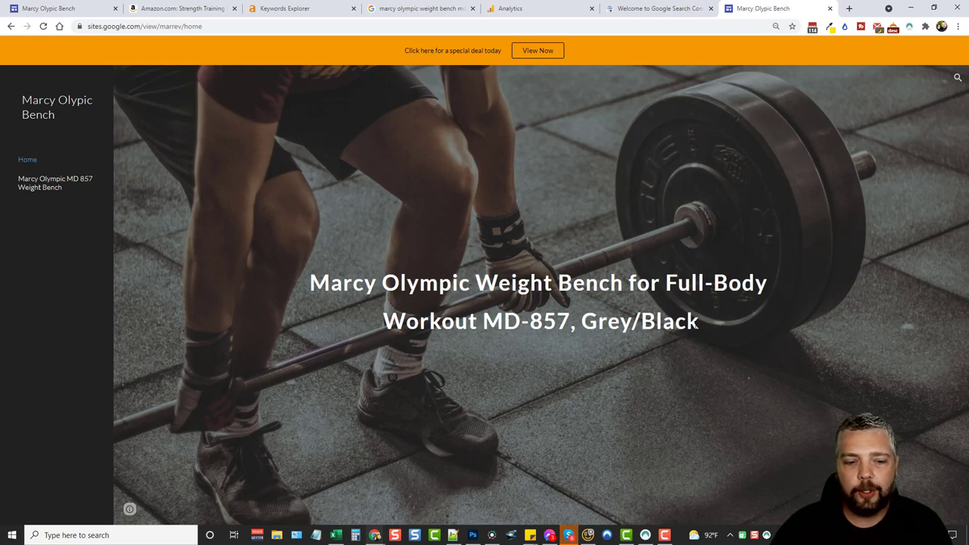
click(43, 188)
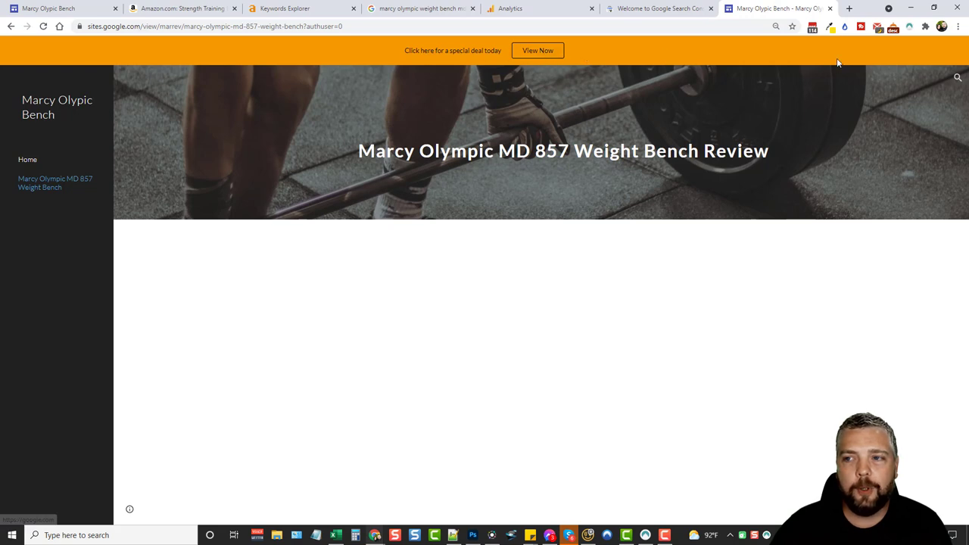
Return to the site editor and set the navigation mode to Top
click(57, 8)
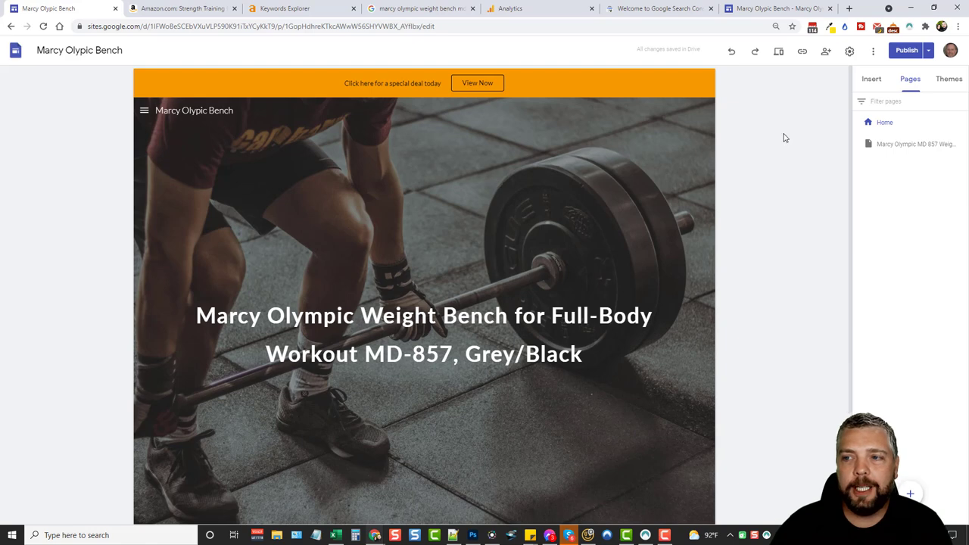
click(850, 51)
click(578, 231)
click(563, 216)
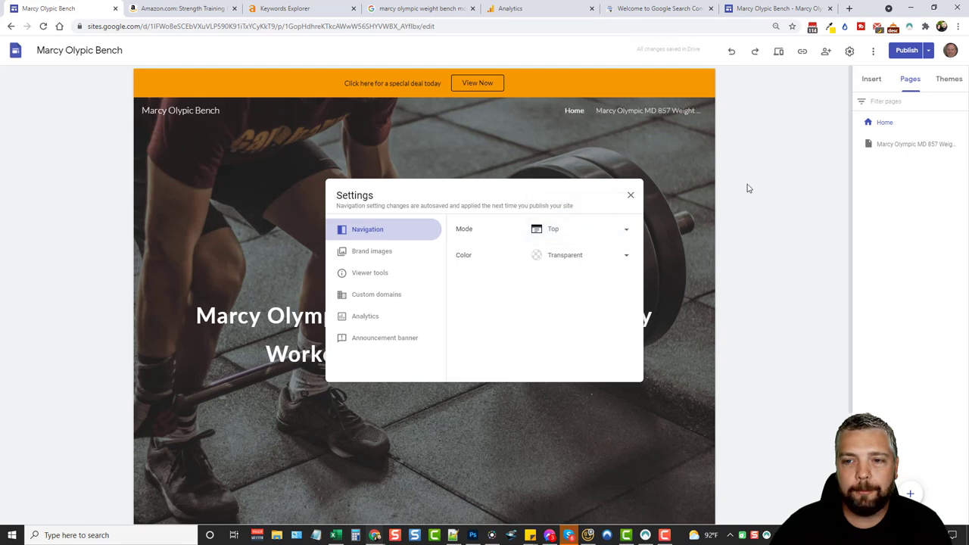
click(813, 156)
Publish the site with the changed navigation mode, accepting the review notice
click(905, 51)
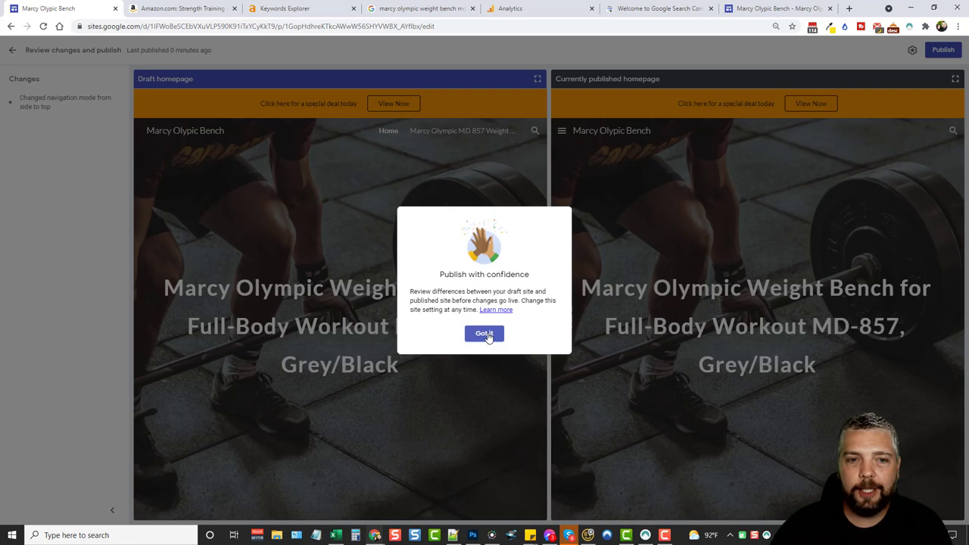
click(485, 334)
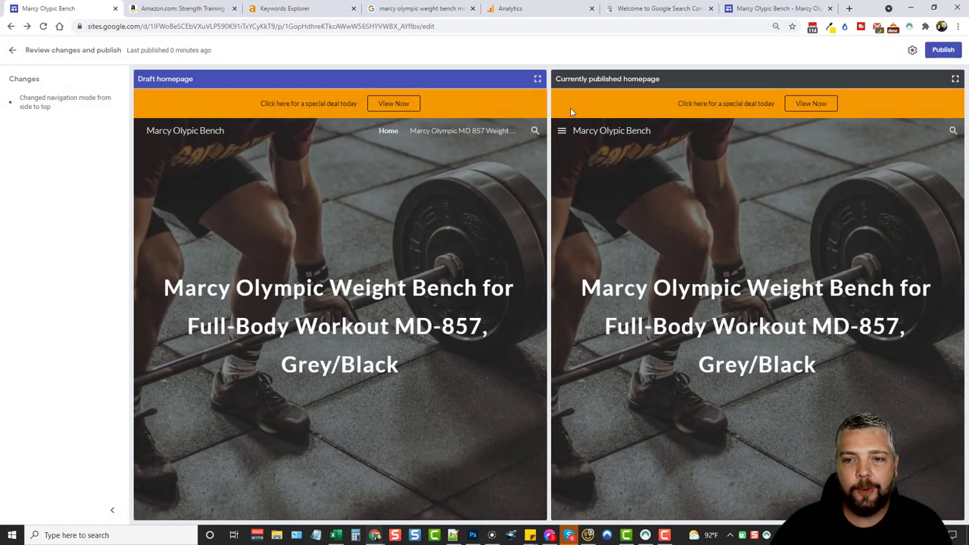
click(944, 50)
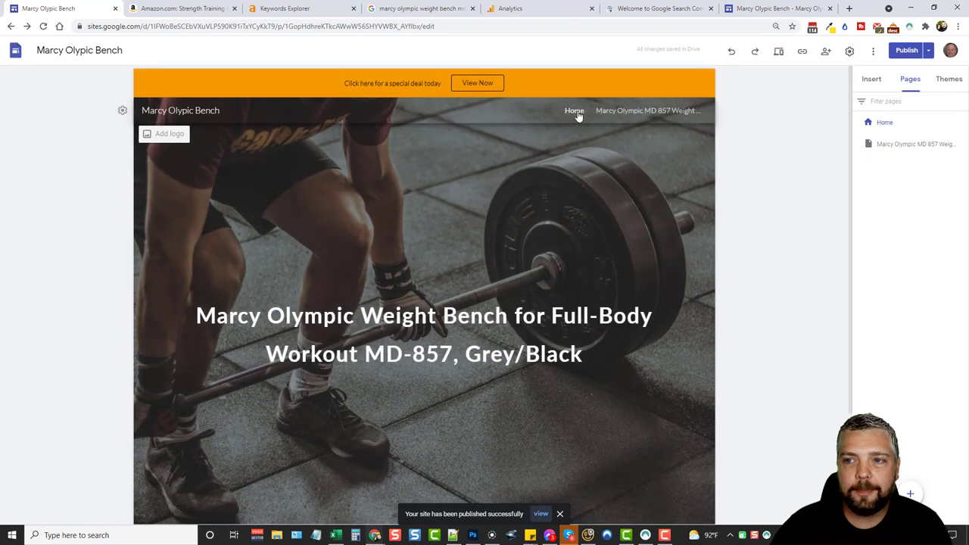
Reload the published Marcy Olympic MD 857 Weight Bench page to check its navigation layout
click(776, 8)
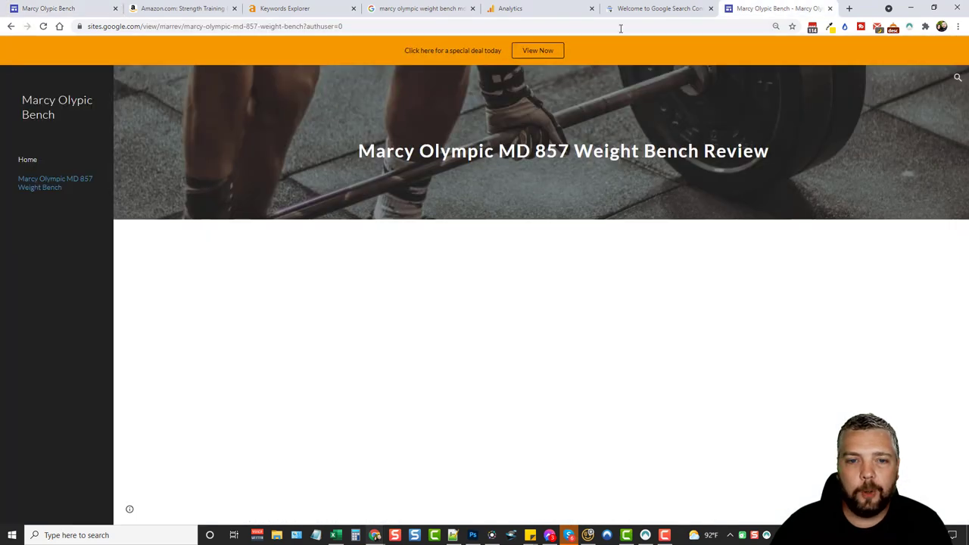
click(43, 26)
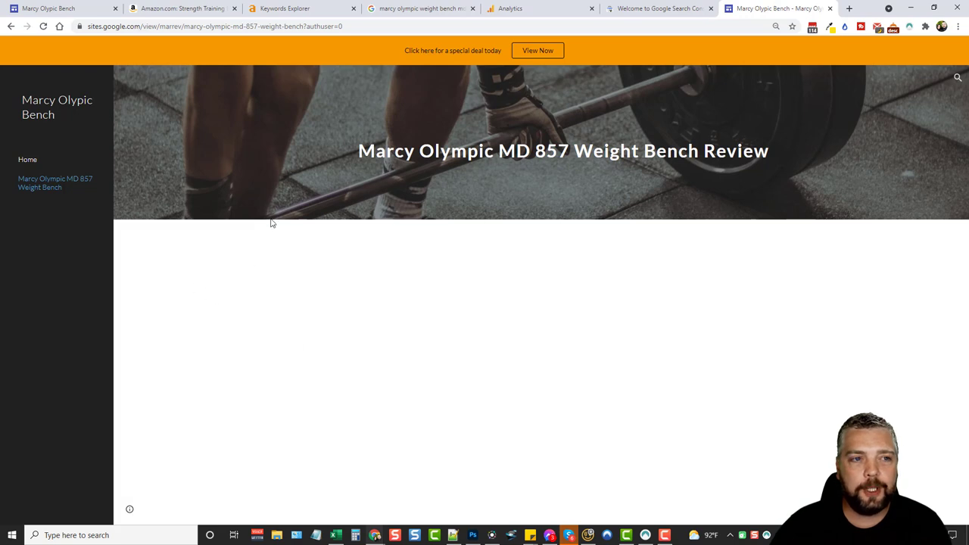
click(43, 26)
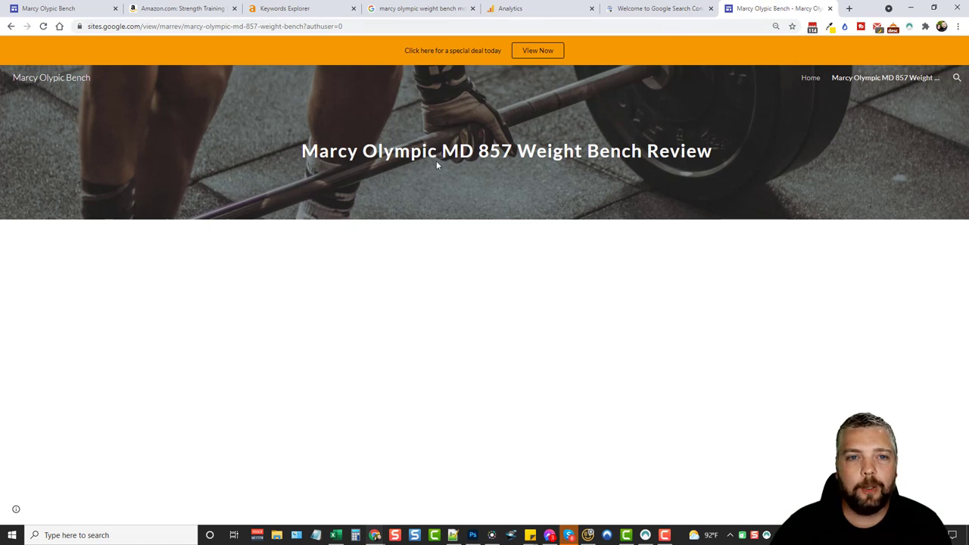
Return to the site editor, open the Marcy Olympic MD 857 Weight Bench page and add a one-image-with-text layout below its header
click(46, 9)
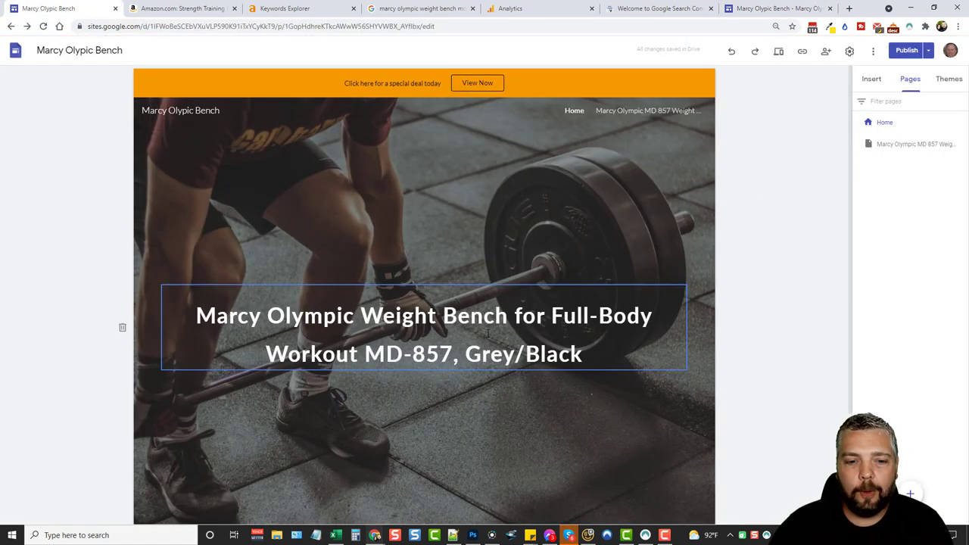
scroll(500, 316, down, 2)
scroll(517, 317, up, 2)
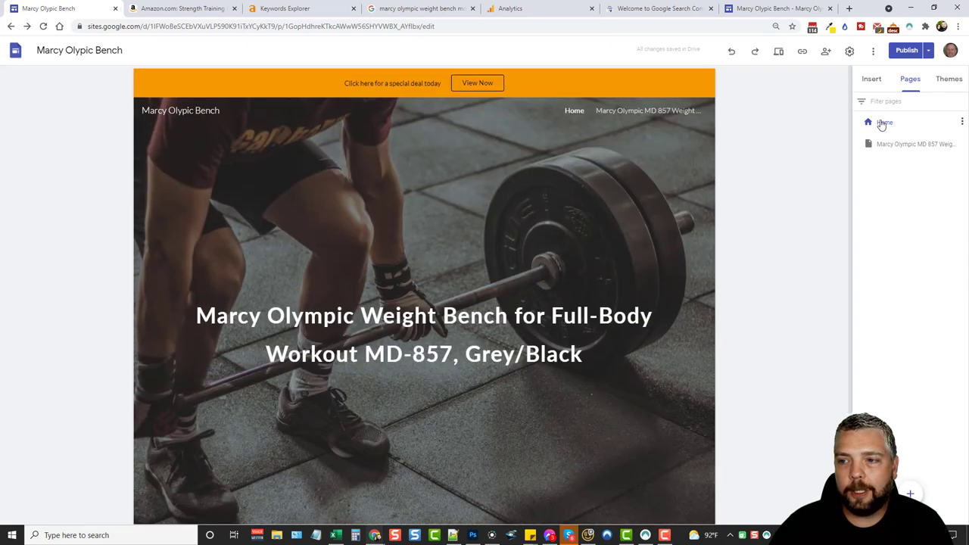
click(904, 150)
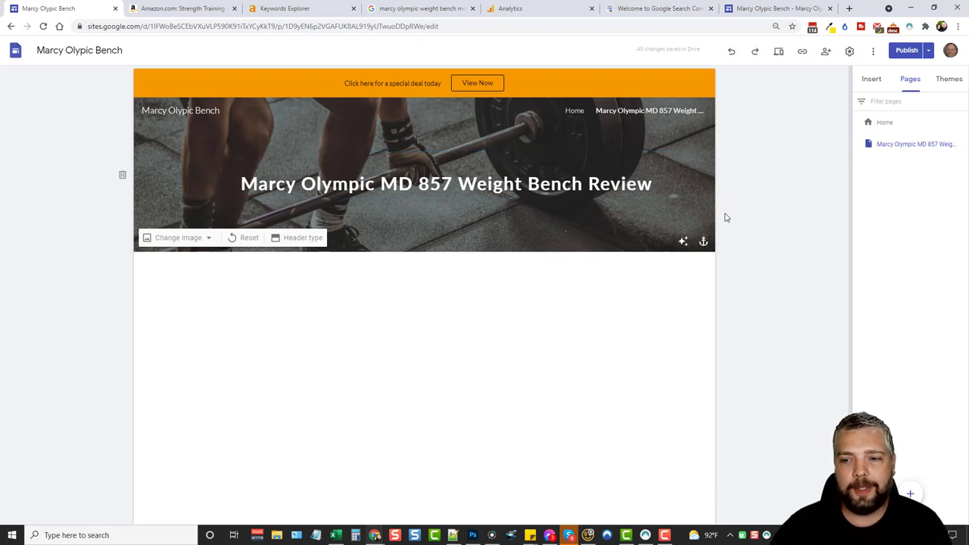
click(872, 80)
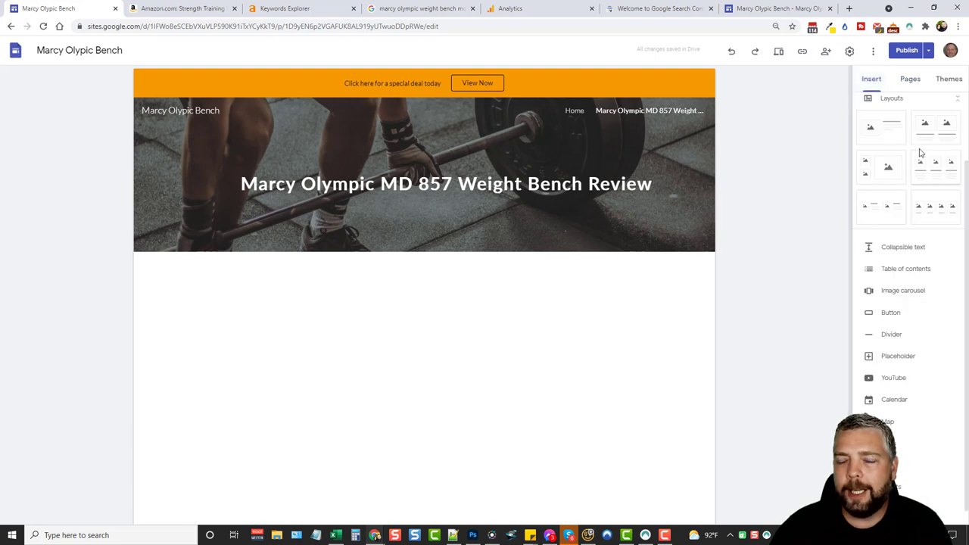
drag(883, 128, 372, 277)
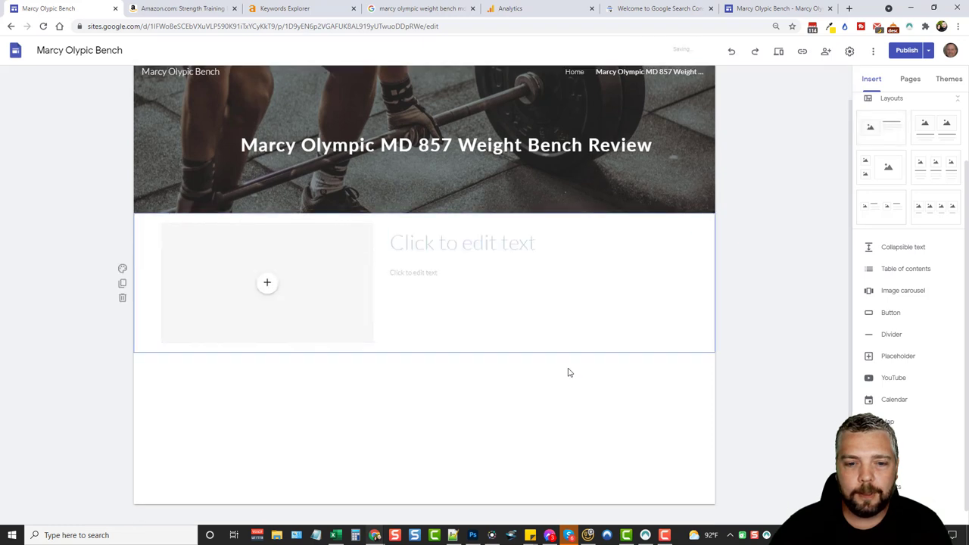
Enter "What Is the Marcy Olympic MD 857 Weight Bench" as the title of the new layout section
click(496, 236)
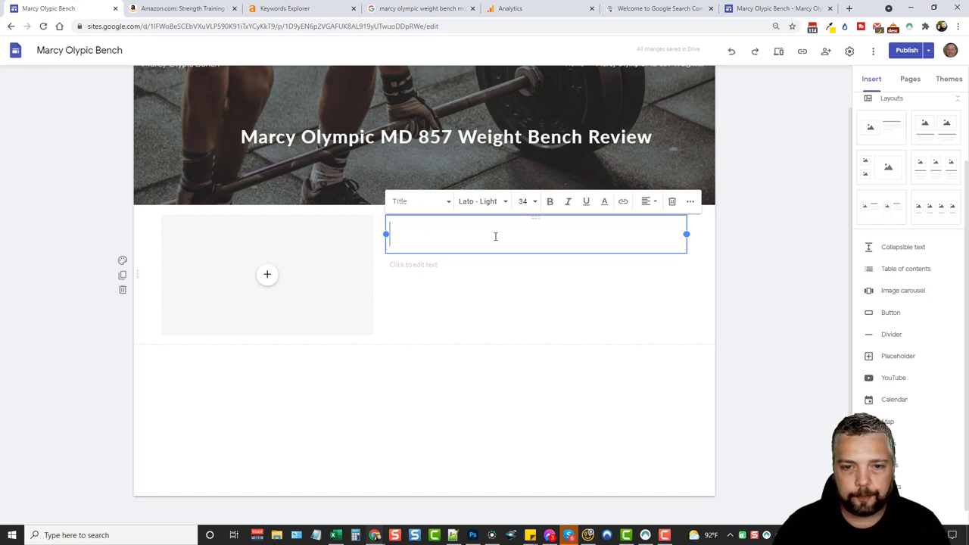
text(What Is )
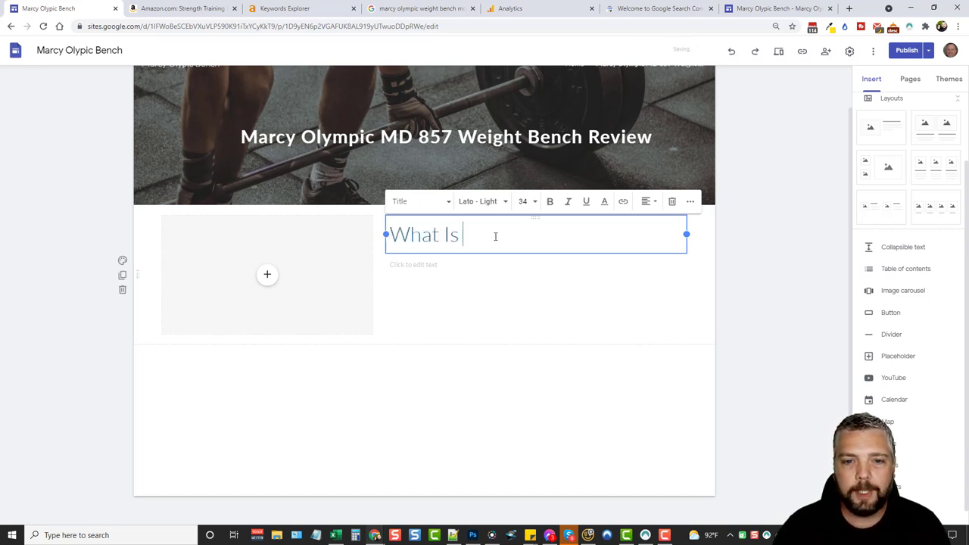
text(theMarcy OP)
key(BackSpace)
text(lympic MD )
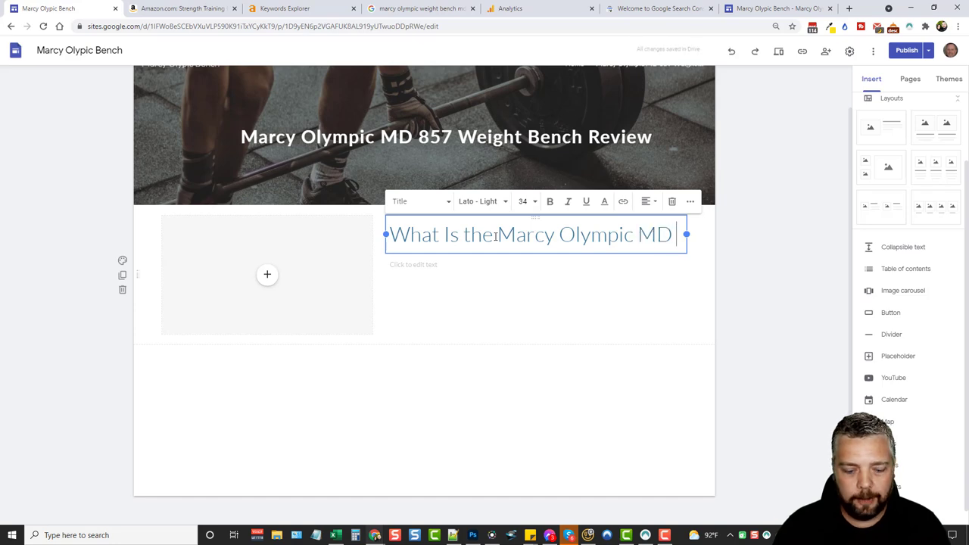
text(857)
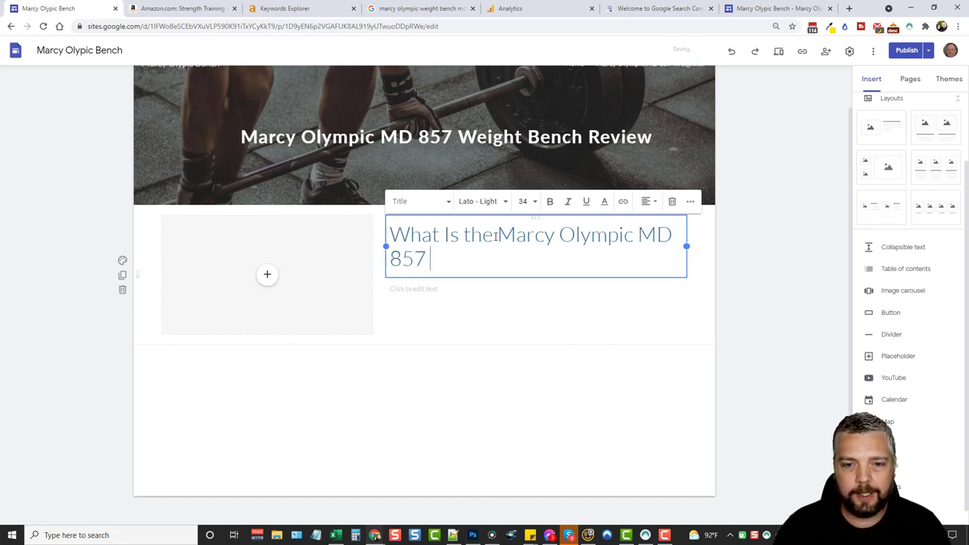
text( Weight B)
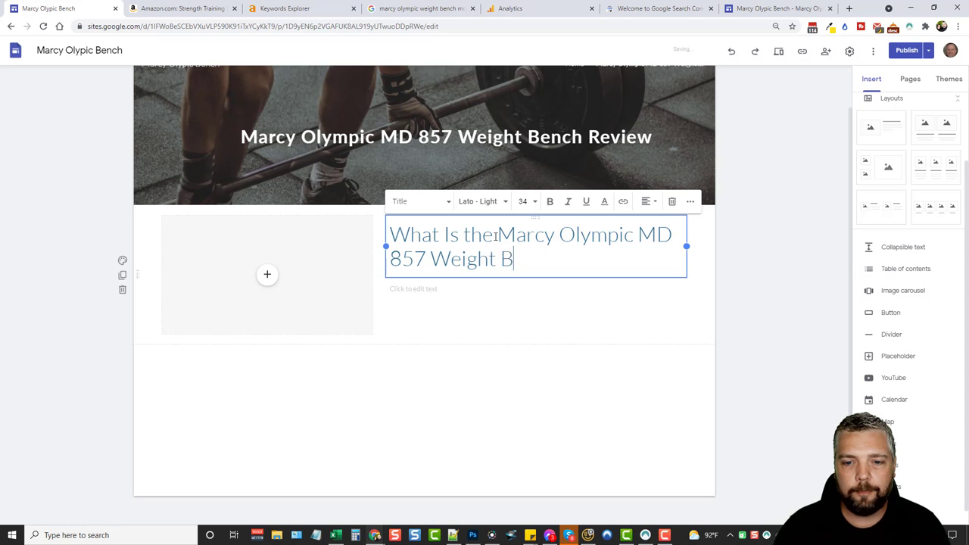
text(ench)
click(496, 236)
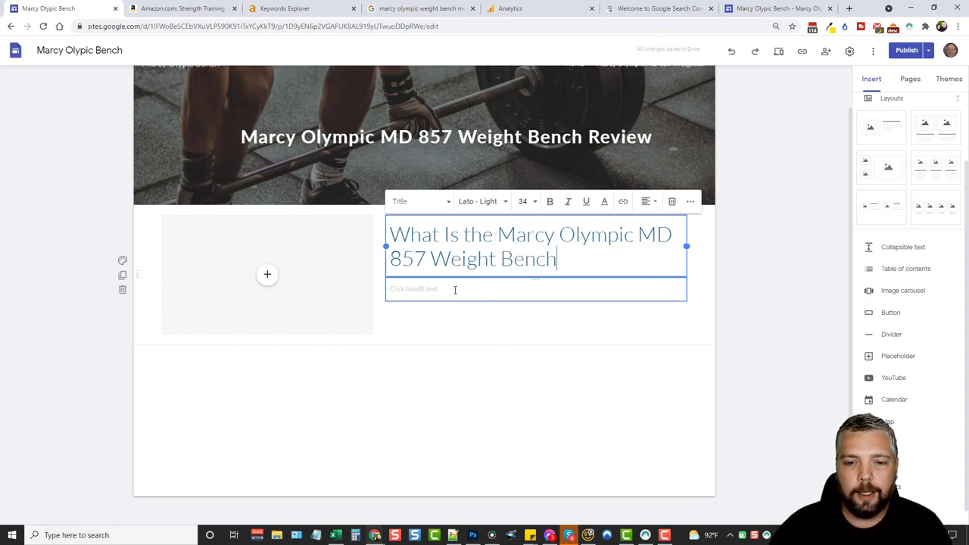
Open the Marcy Olympic Weight Bench product on Amazon and copy the first three paragraphs of its product description
click(419, 290)
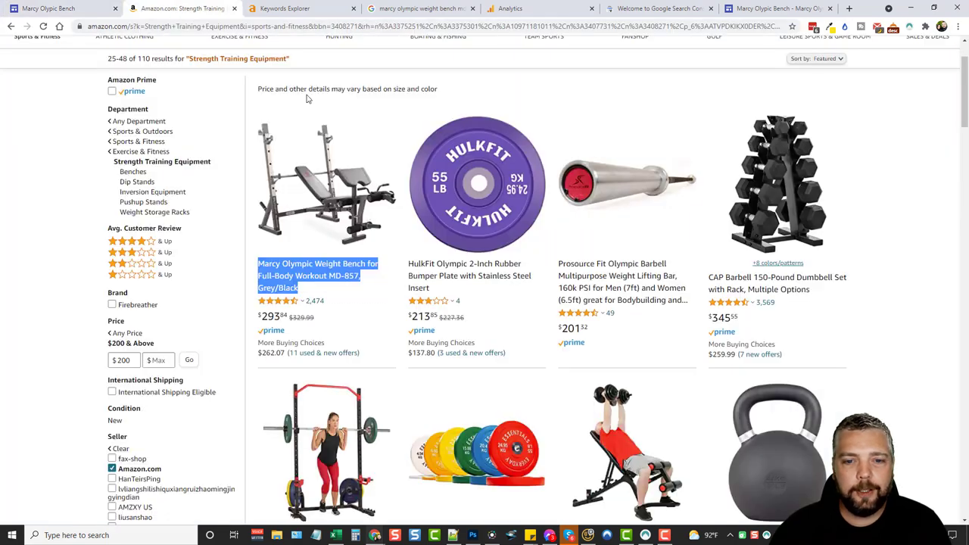
click(182, 8)
click(328, 212)
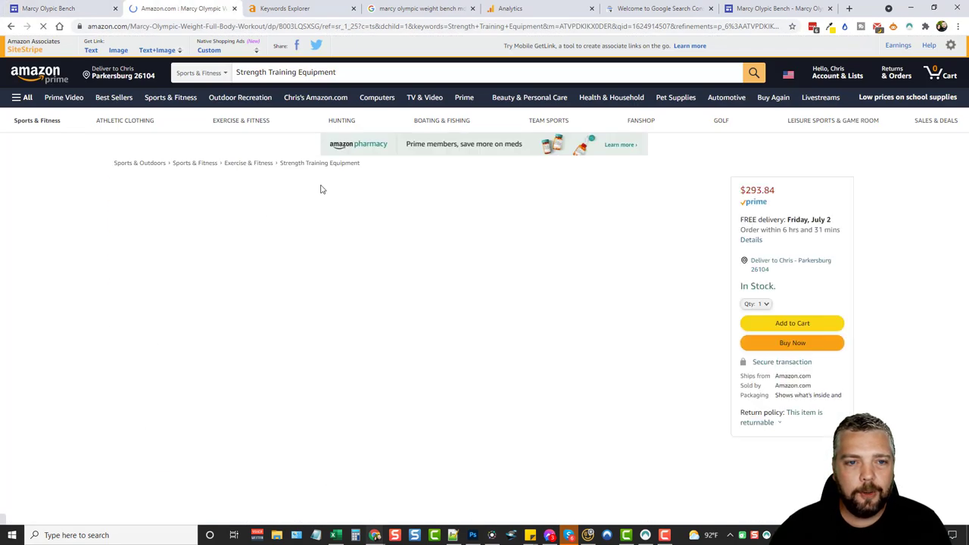
scroll(409, 331, down, 6)
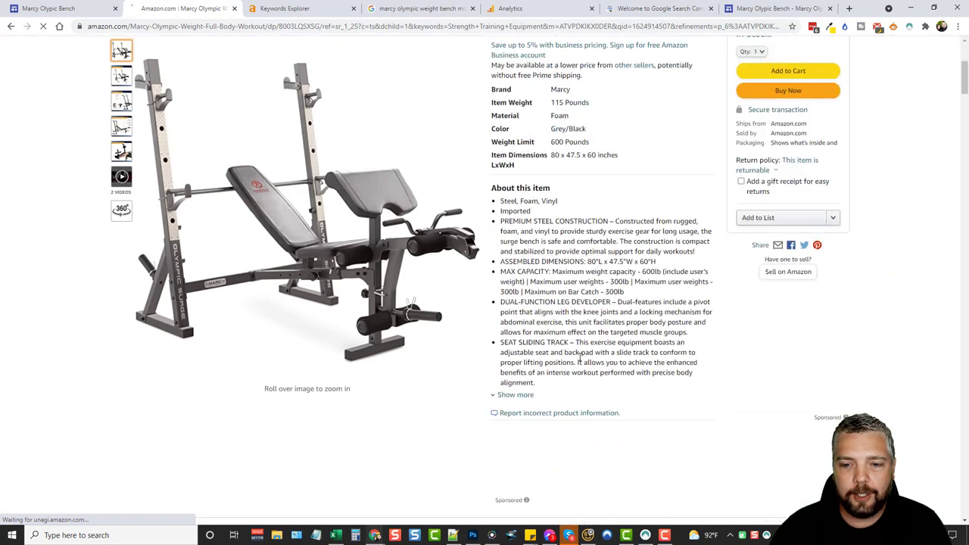
scroll(408, 331, down, 15)
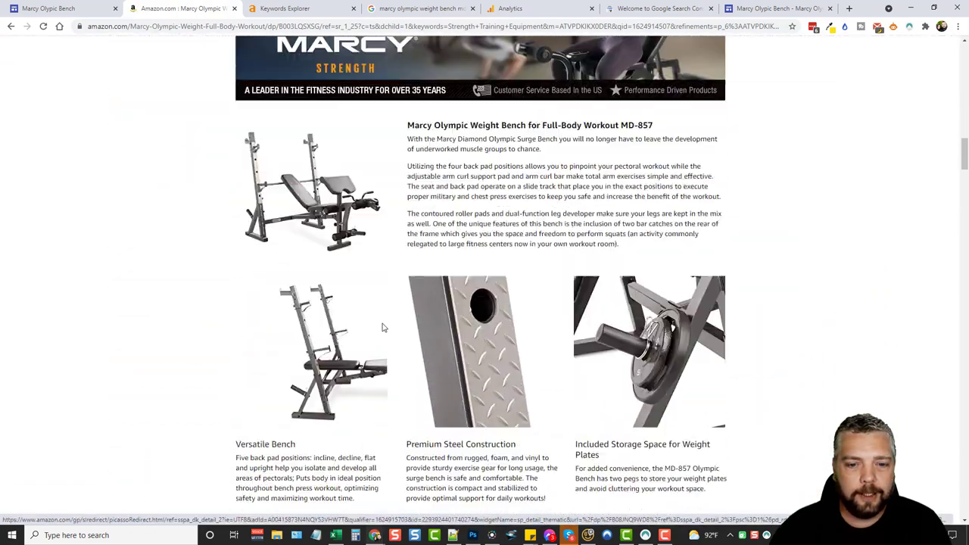
scroll(397, 171, down, 10)
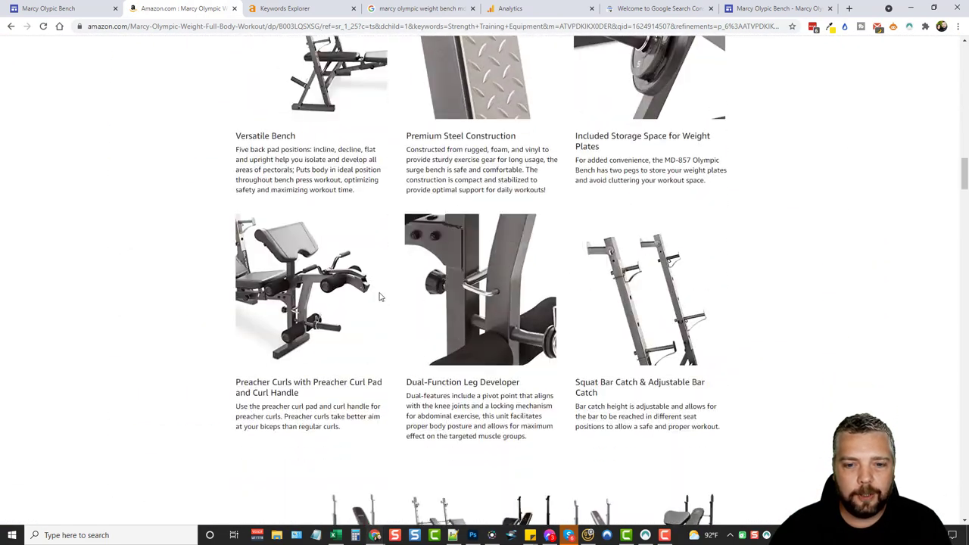
scroll(458, 297, up, 3)
scroll(459, 298, down, 8)
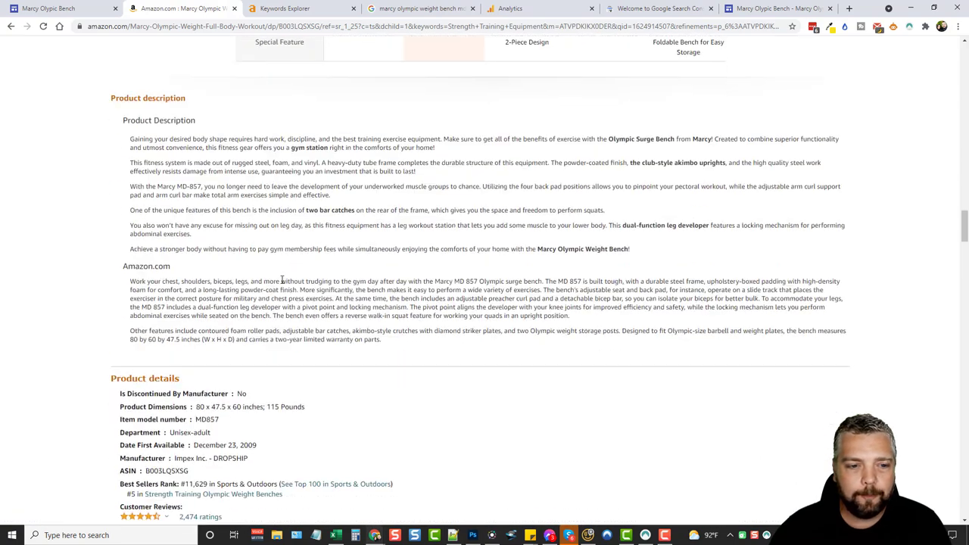
drag(131, 122, 392, 177)
right_click(388, 155)
click(393, 160)
Return to the site editor and paste the copied description into the body text under the section title
click(73, 7)
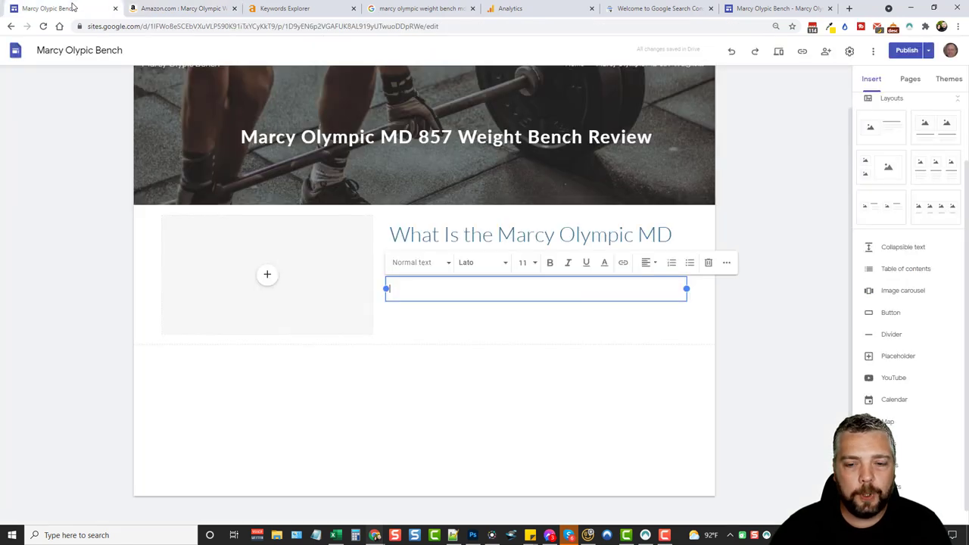
right_click(428, 295)
click(404, 289)
right_click(405, 289)
click(460, 378)
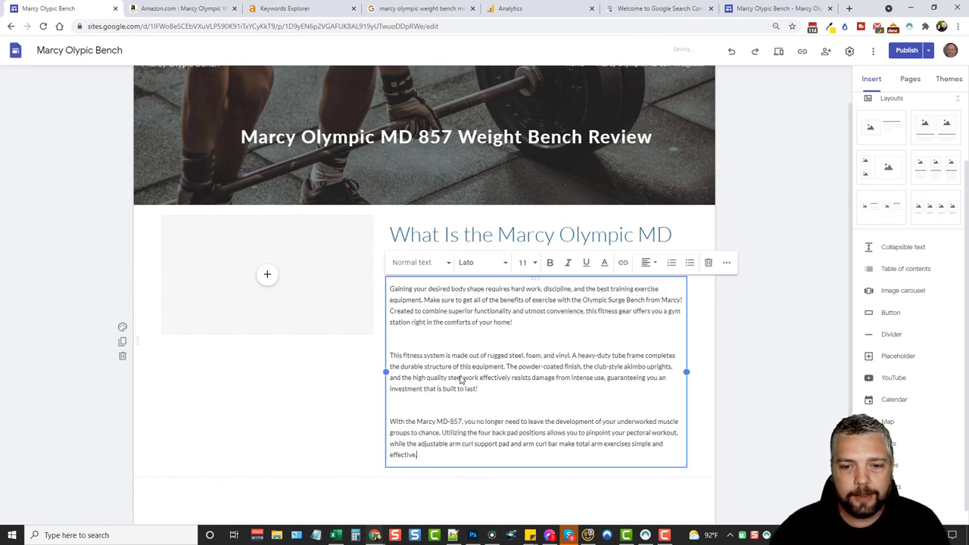
Remove the blank lines between the pasted paragraphs and delete the paragraph starting "With the Marcy MD-857"
key(Delete)
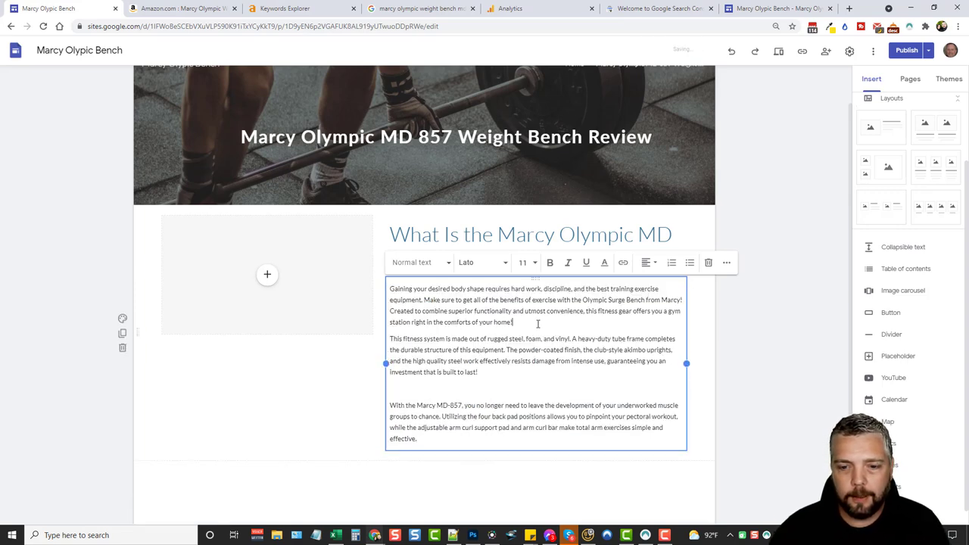
key(Delete)
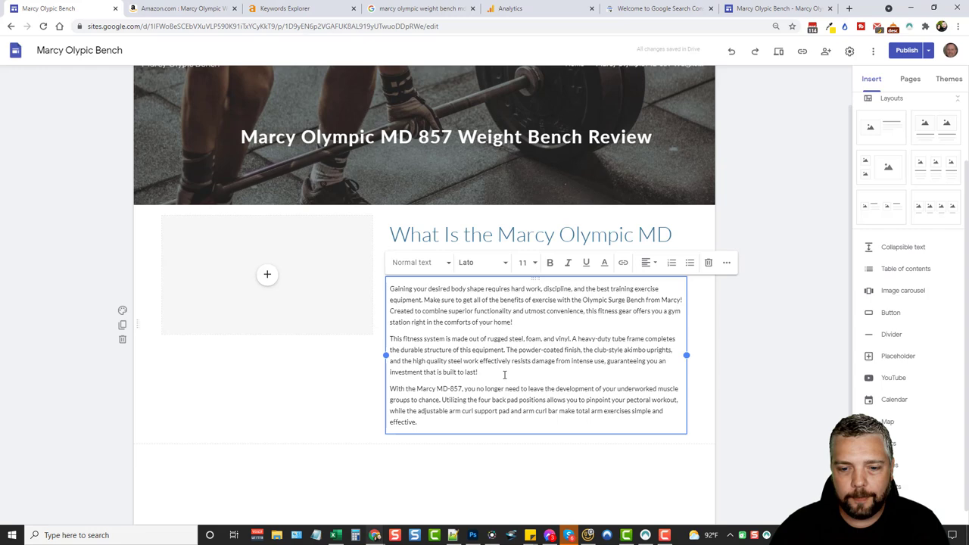
drag(487, 373, 508, 423)
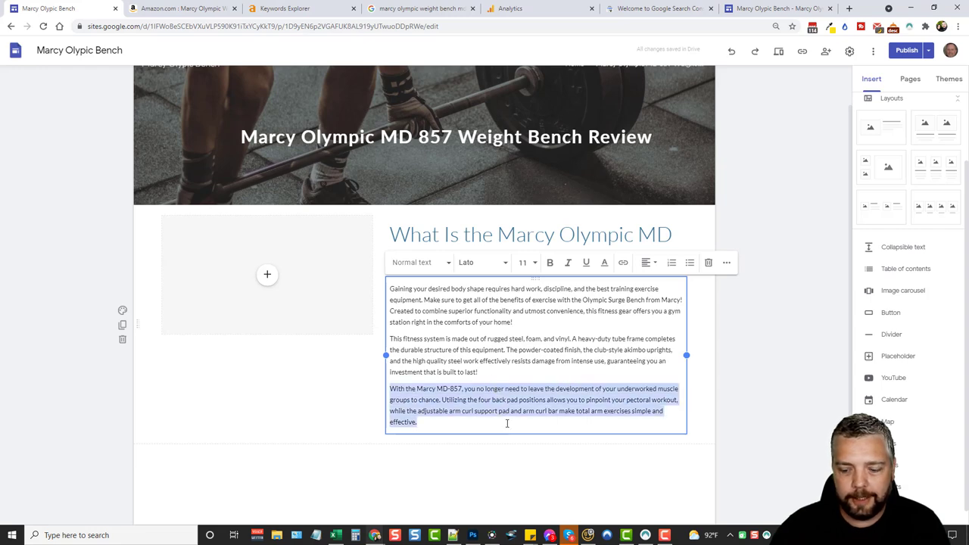
key(Delete)
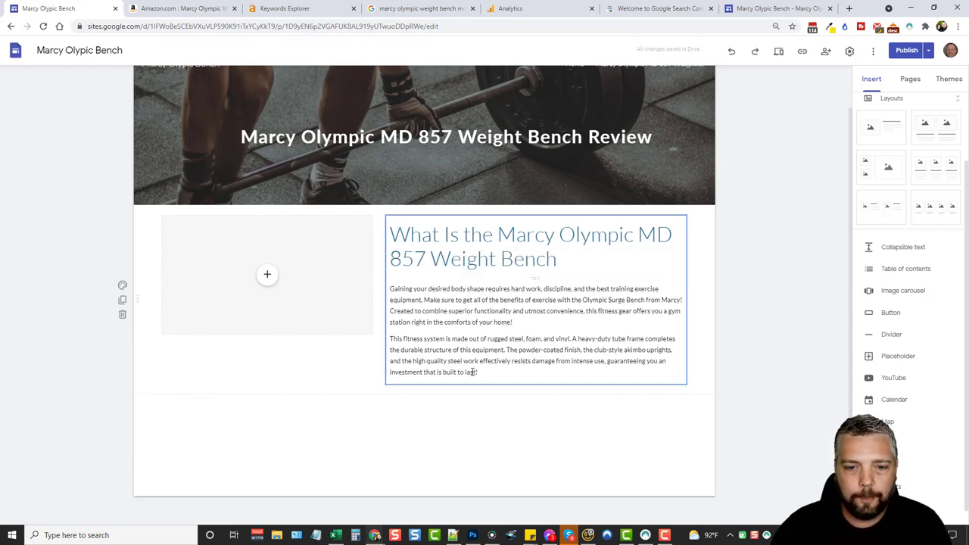
Stretch the image placeholder downward to match the height of the text beside it
click(349, 306)
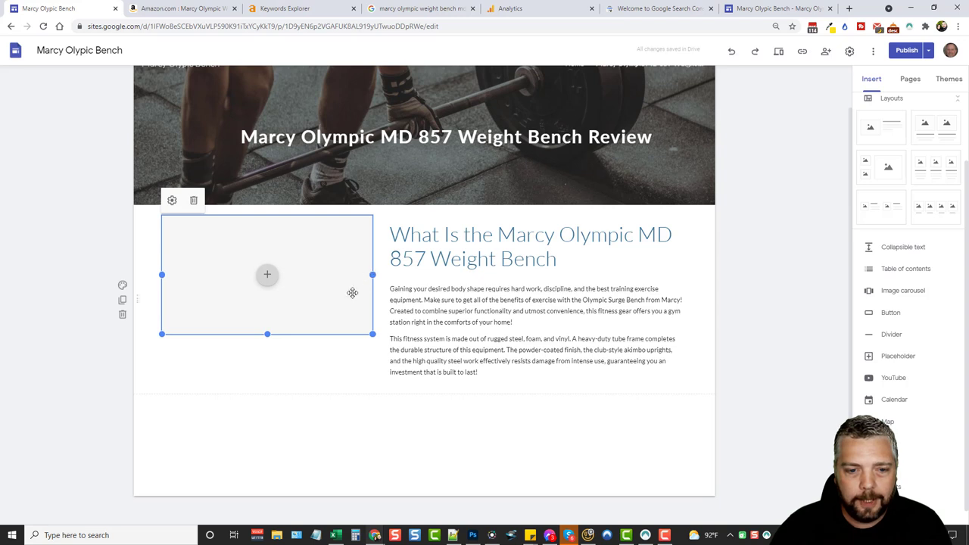
drag(268, 334, 271, 389)
click(353, 424)
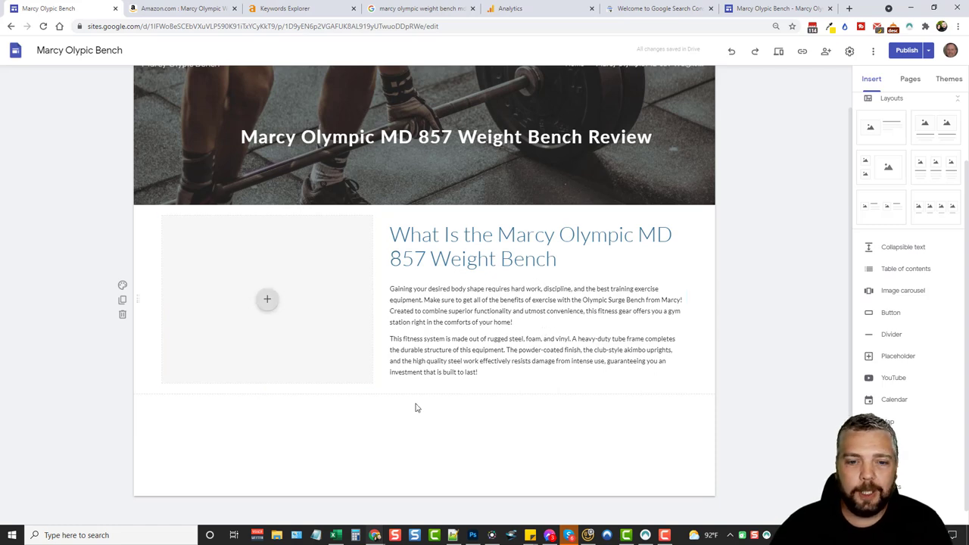
Try to resize the body text box from its edge next to the image placeholder
click(467, 334)
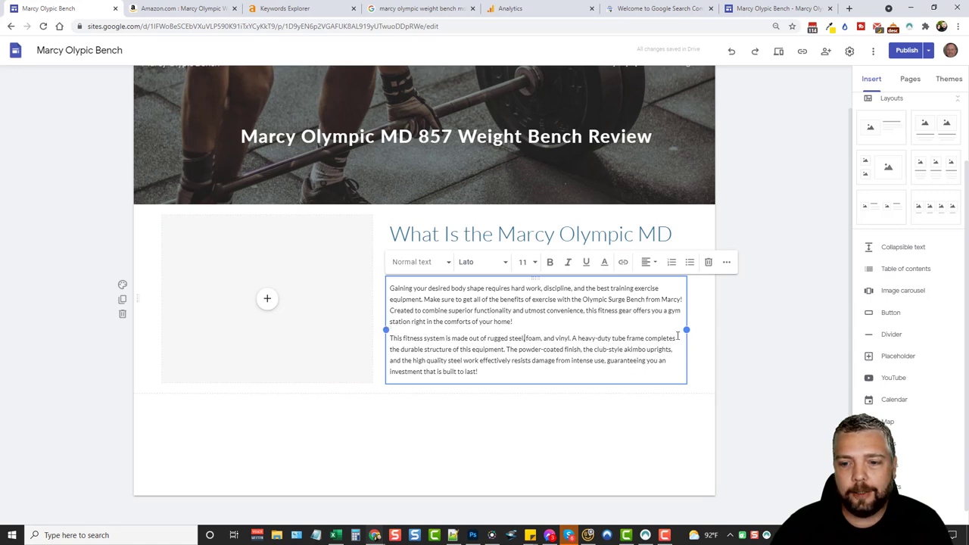
mouse_move(386, 330)
mouse_down()
mouse_move(532, 337)
mouse_move(388, 334)
mouse_up()
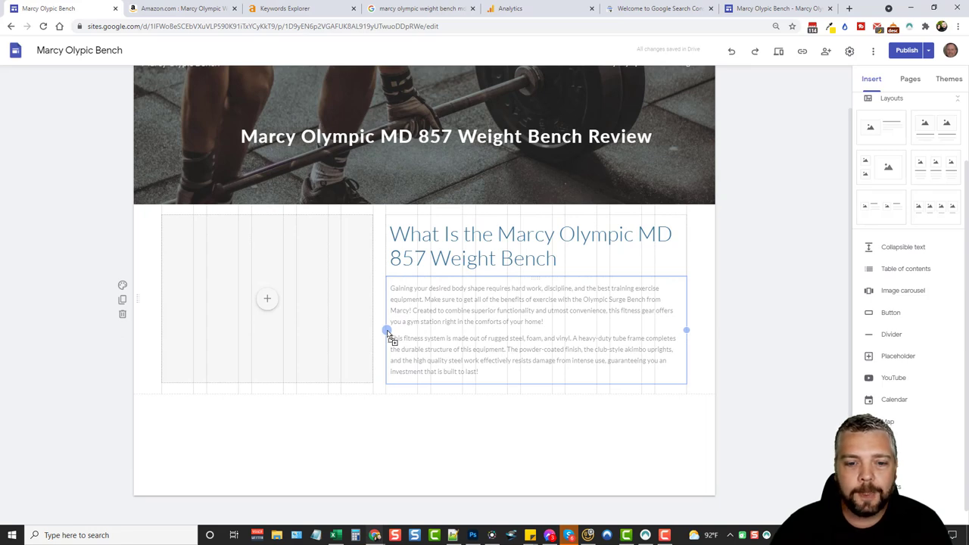
drag(388, 333, 386, 331)
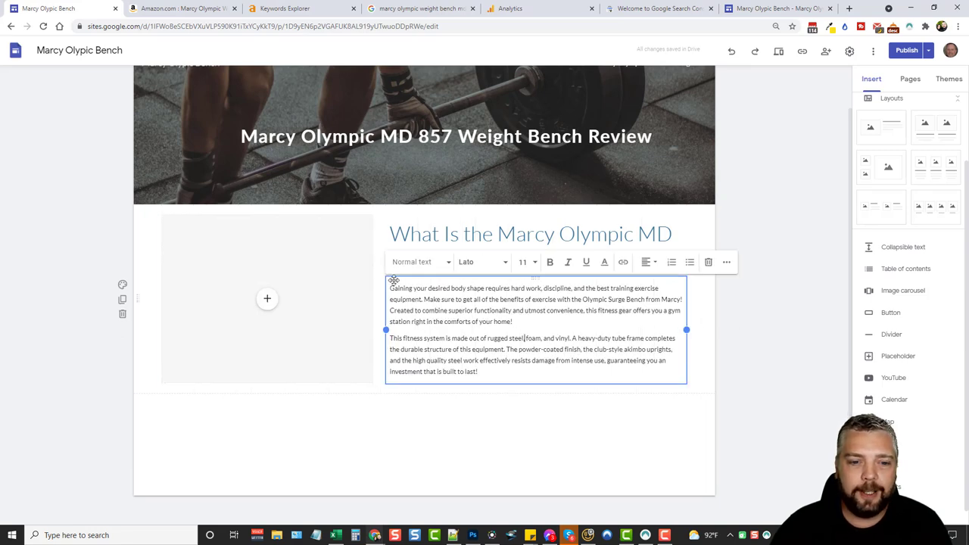
click(268, 302)
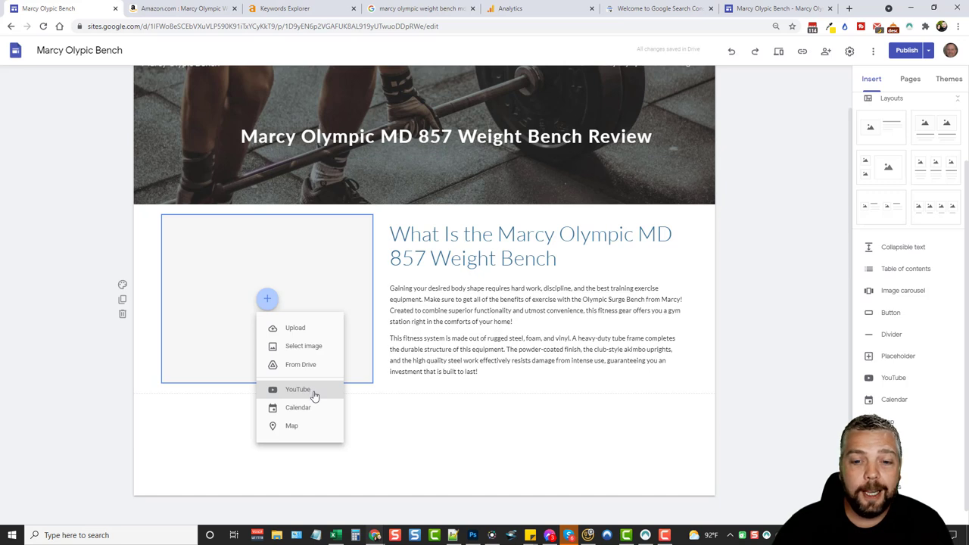
click(436, 245)
click(447, 262)
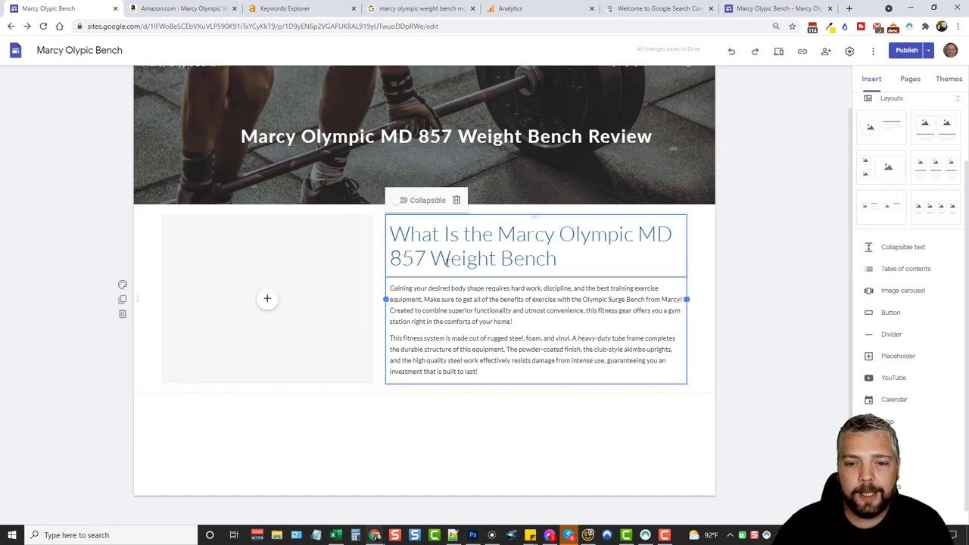
drag(390, 258, 427, 259)
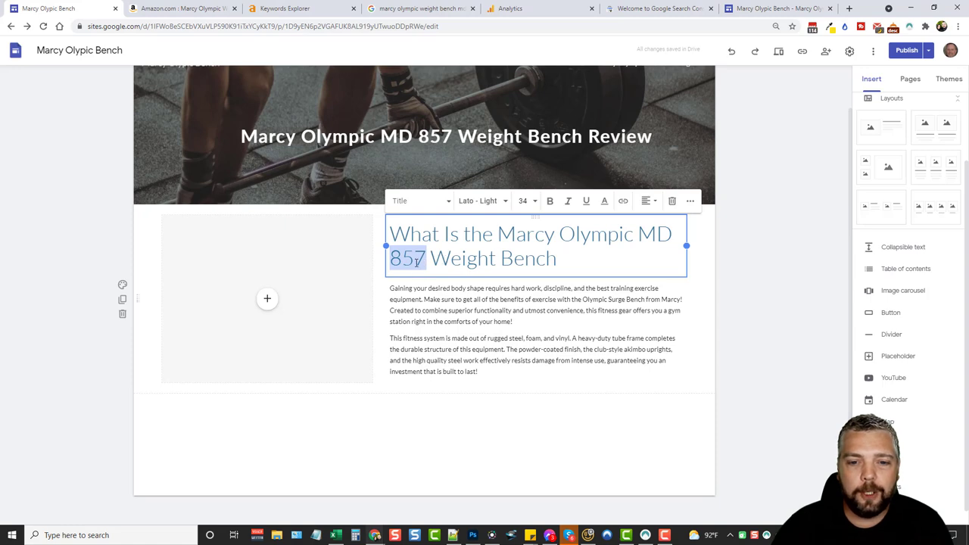
Search YouTube for "marcy olympic md857" from the empty placeholder, checking the model number on the Amazon product page
click(267, 299)
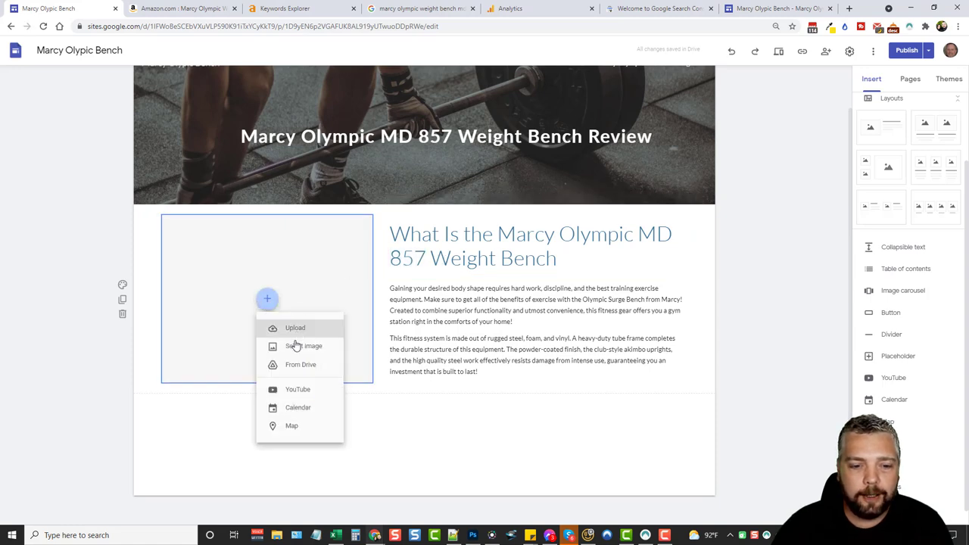
click(296, 390)
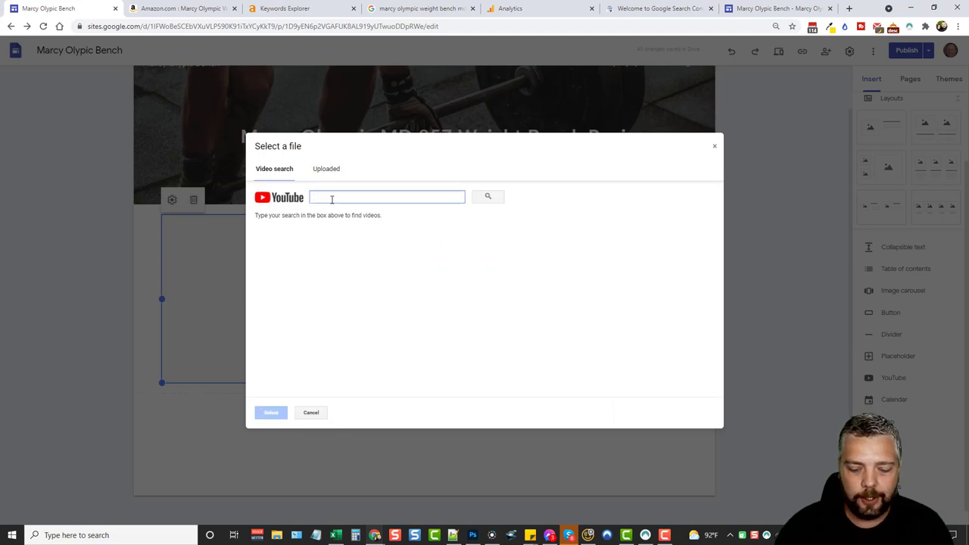
text(marcy olympic)
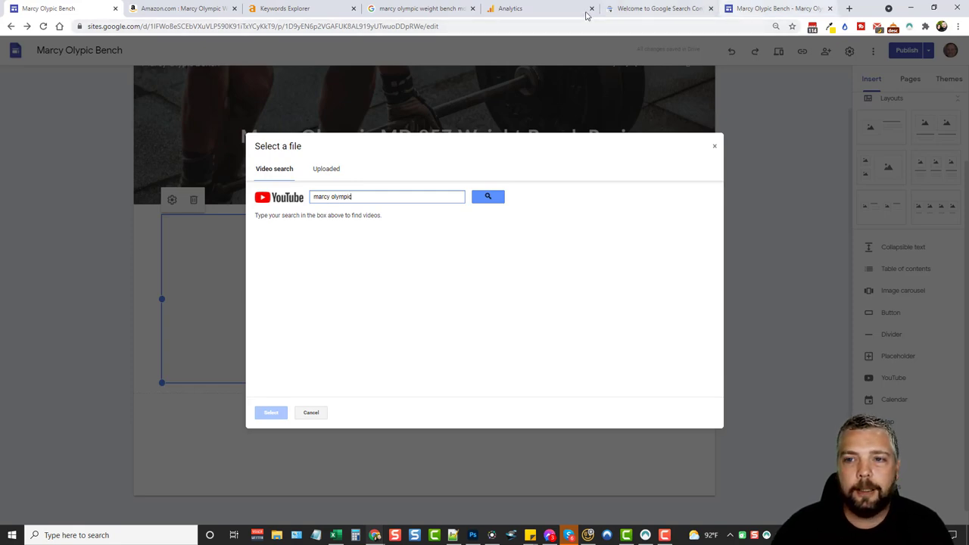
click(185, 8)
scroll(314, 280, up, 1)
scroll(314, 280, up, 20)
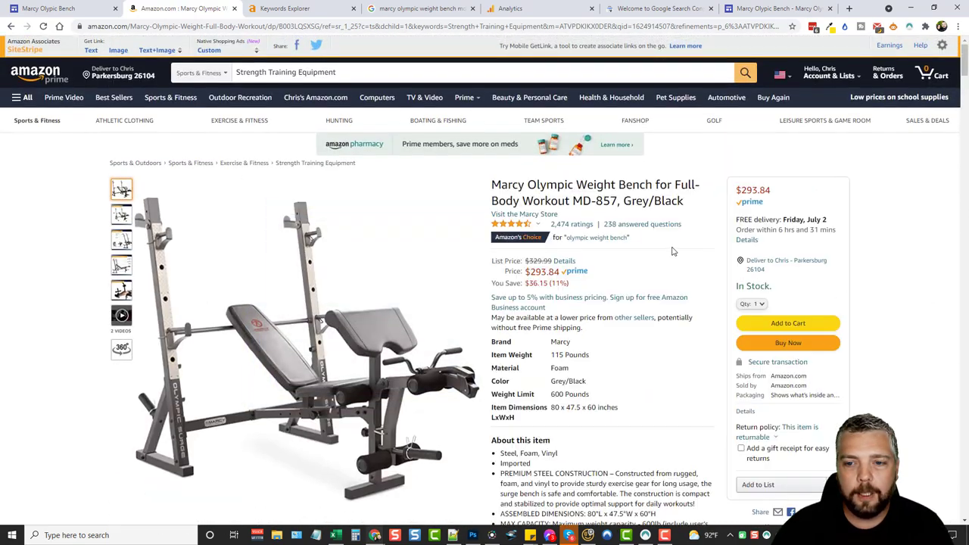
click(61, 8)
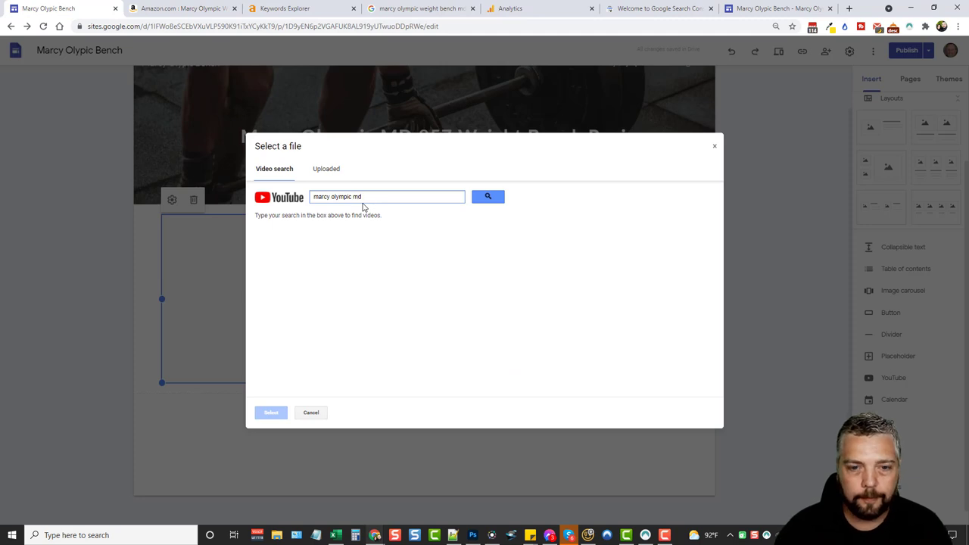
key(Return)
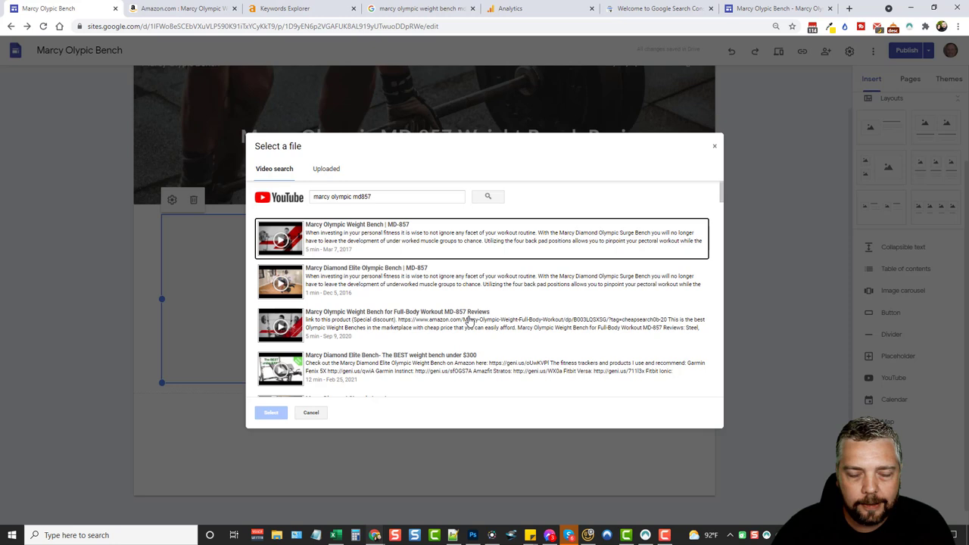
Insert the video "Marcy Olympic Weight Bench | MD-857" into the placeholder and widen it to about half the page width
scroll(477, 321, down, 2)
scroll(492, 303, down, 4)
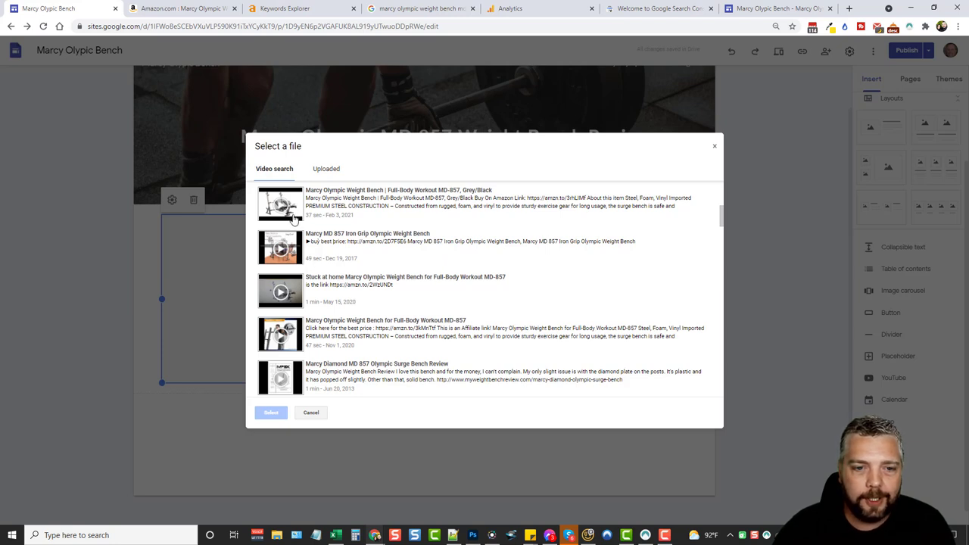
scroll(328, 262, down, 1)
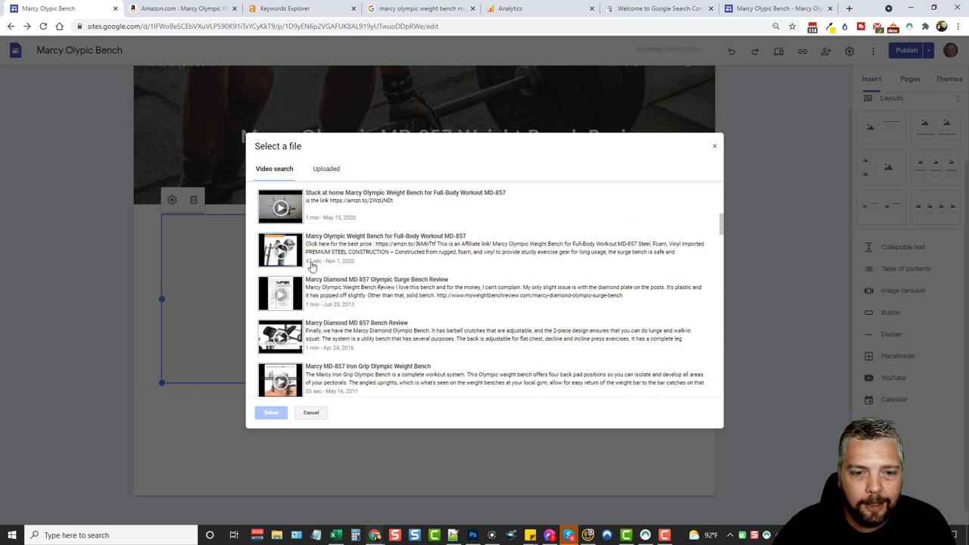
scroll(351, 320, down, 2)
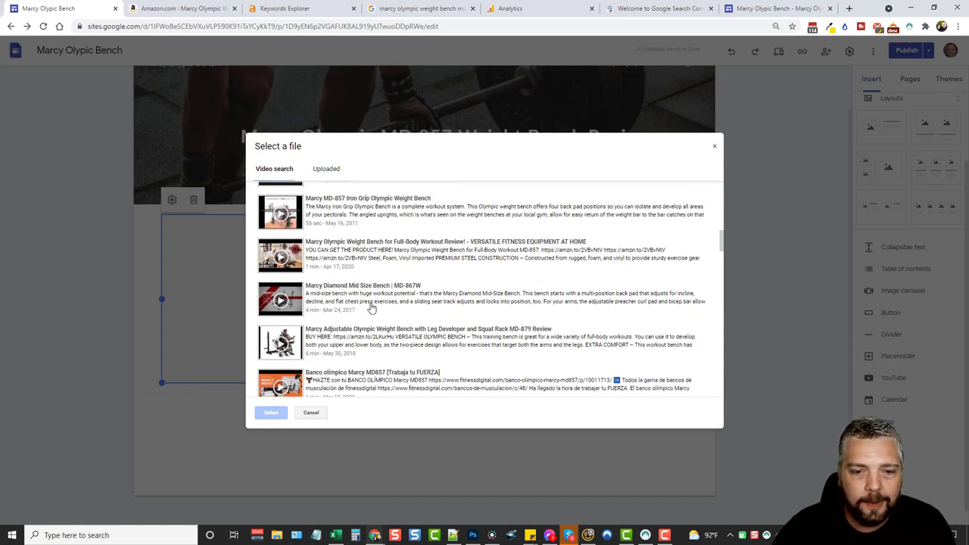
scroll(390, 343, up, 4)
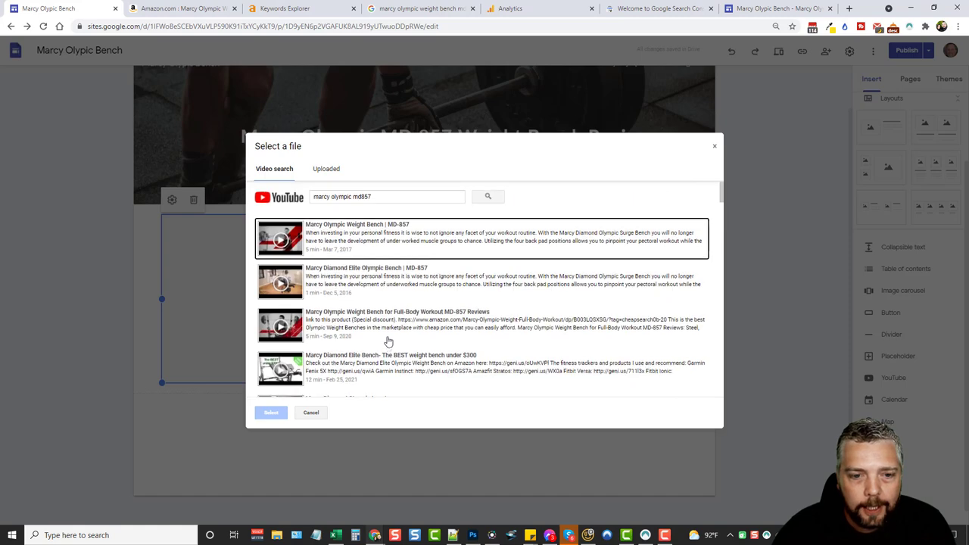
click(338, 237)
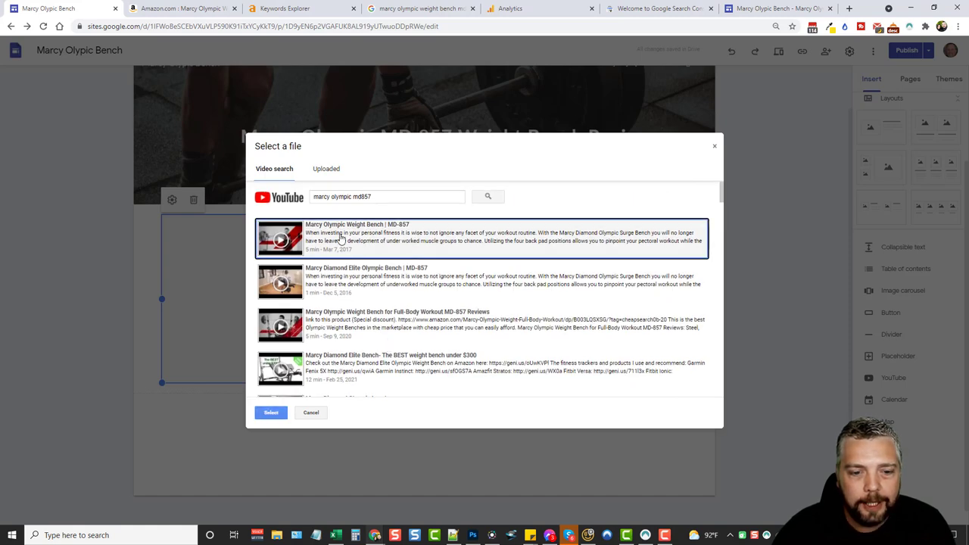
click(272, 412)
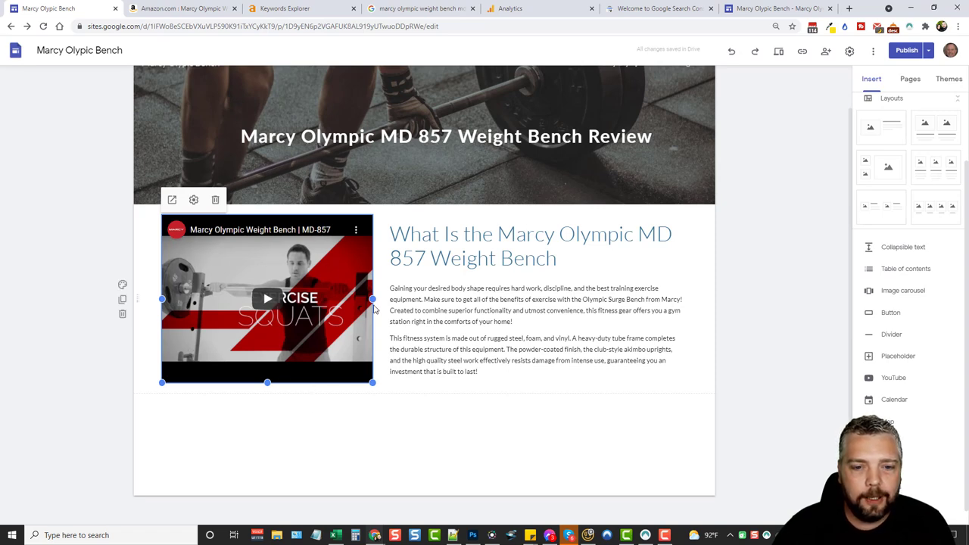
drag(373, 299, 463, 303)
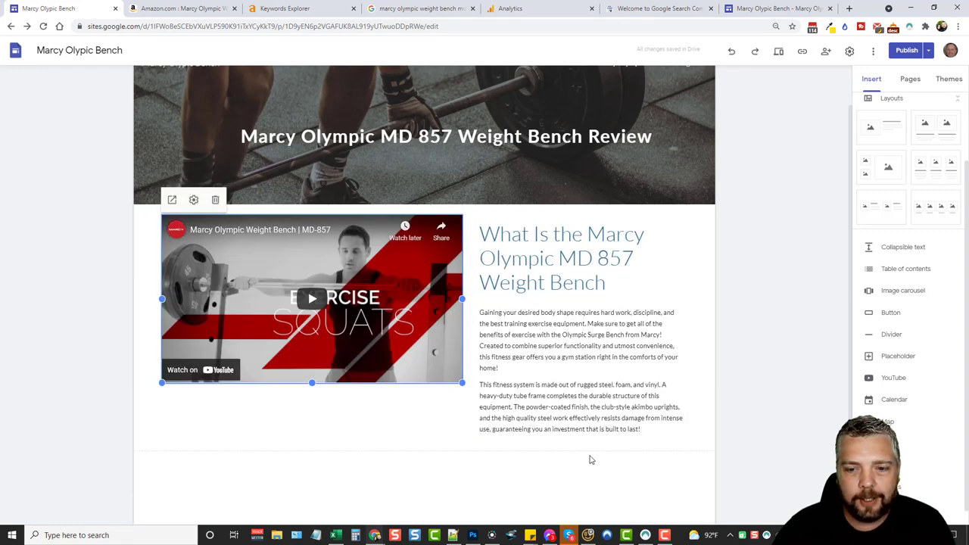
Set the font size of the "What Is the Marcy Olympic MD 857 Weight Bench" title to 24 and make it bold
scroll(591, 428, down, 1)
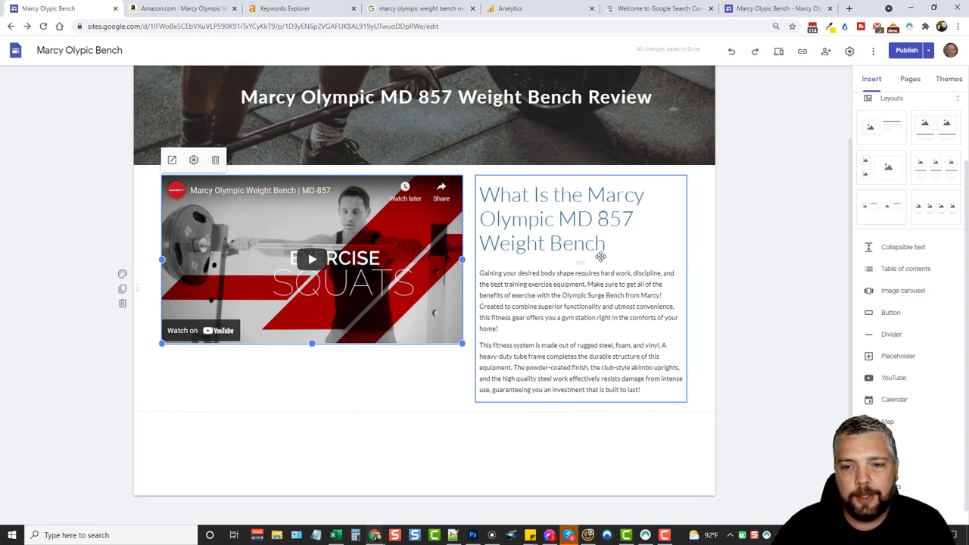
click(578, 185)
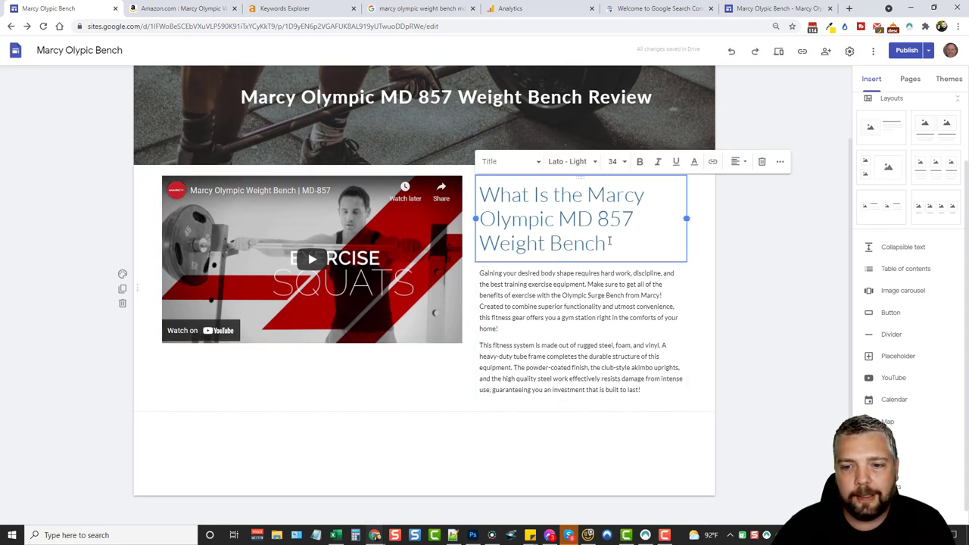
triple_click(560, 186)
click(618, 162)
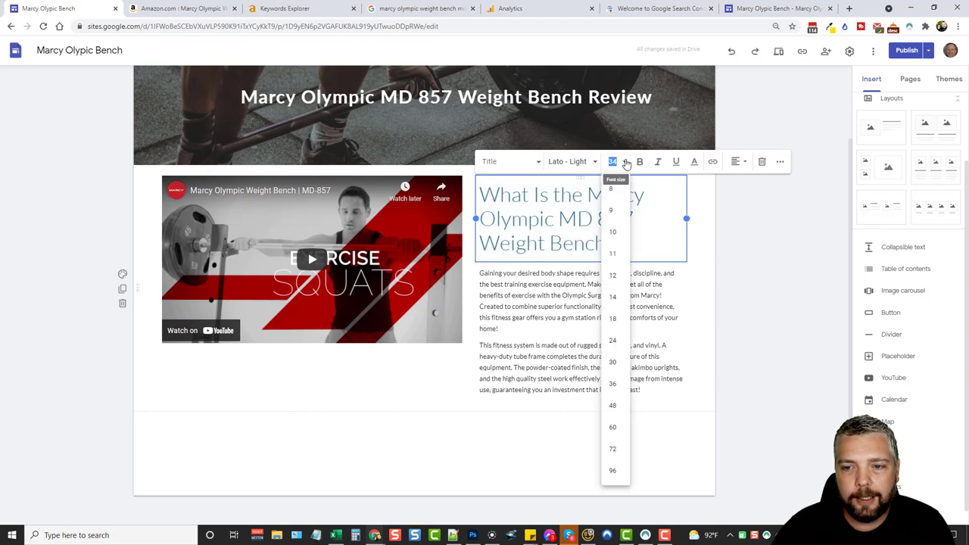
click(621, 340)
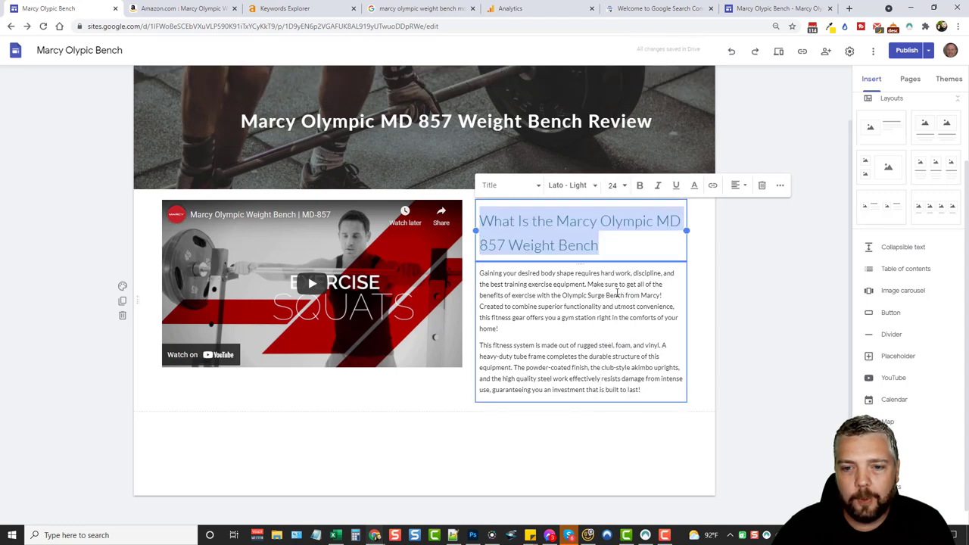
click(729, 357)
click(563, 243)
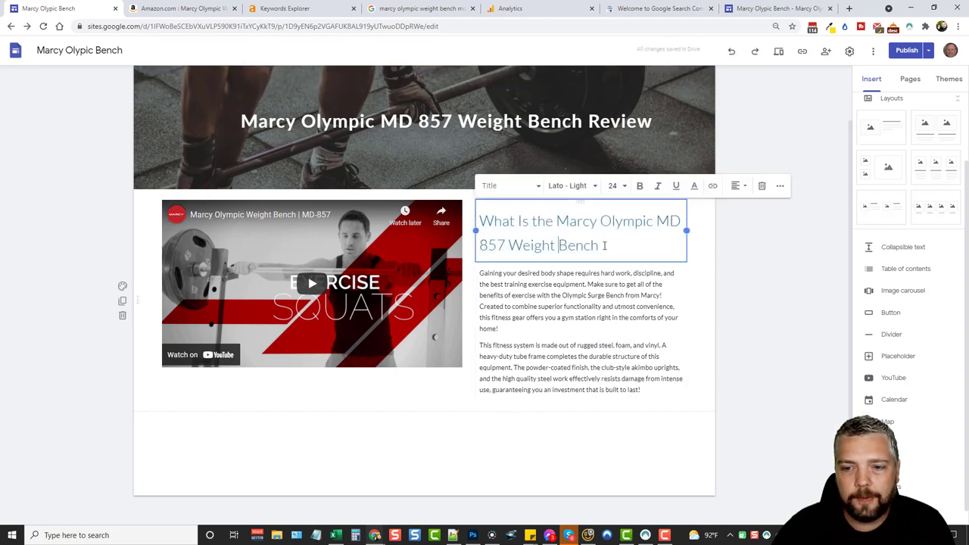
triple_click(563, 243)
click(640, 185)
click(603, 221)
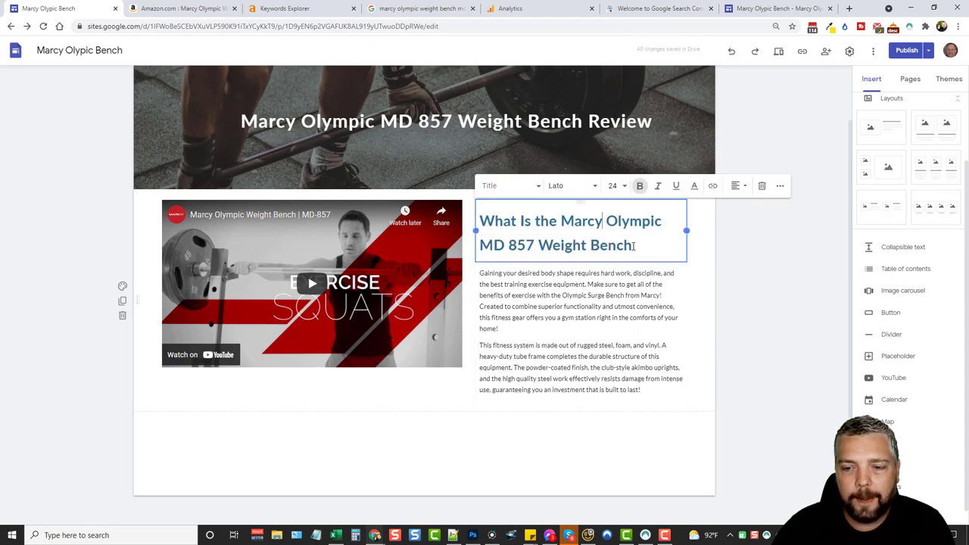
Apply the Heading style to the section title beside the video
drag(635, 245, 480, 220)
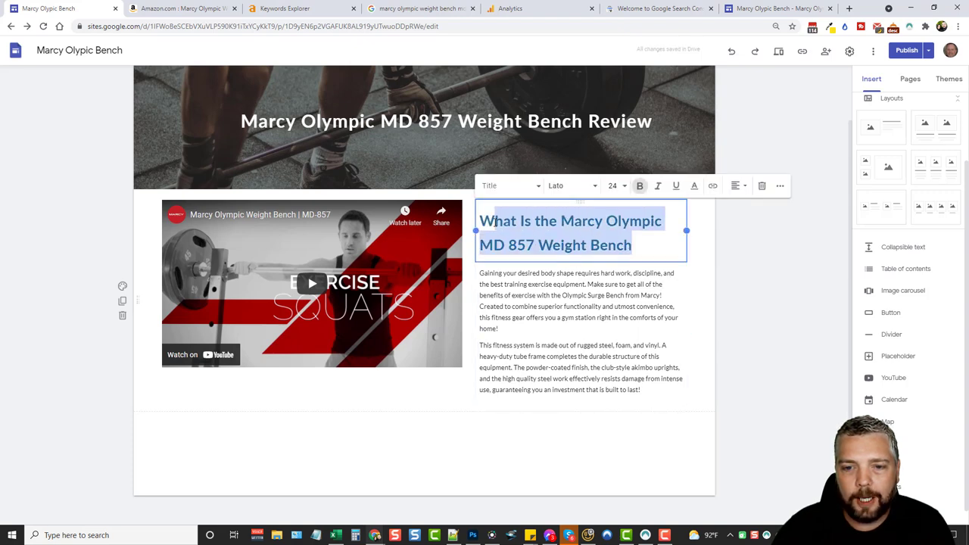
click(530, 188)
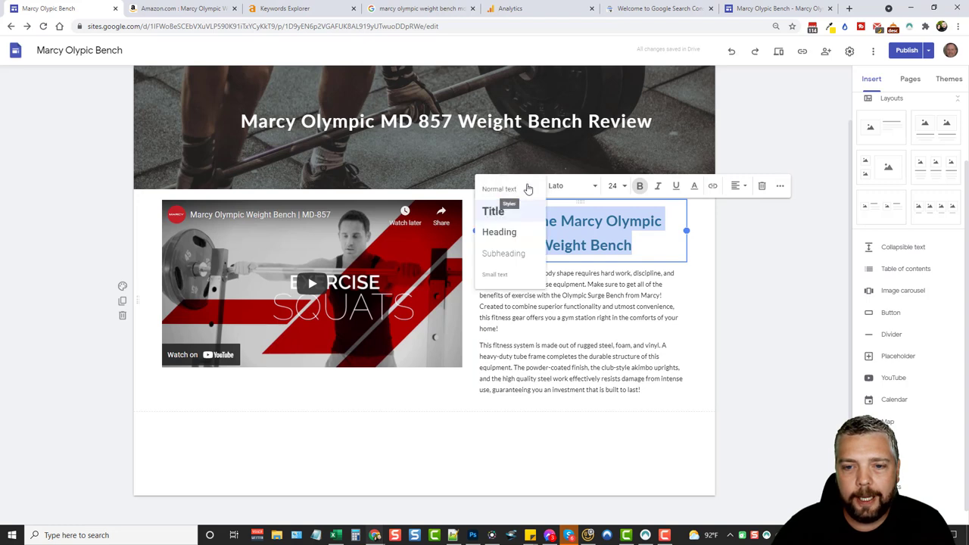
click(500, 233)
click(564, 251)
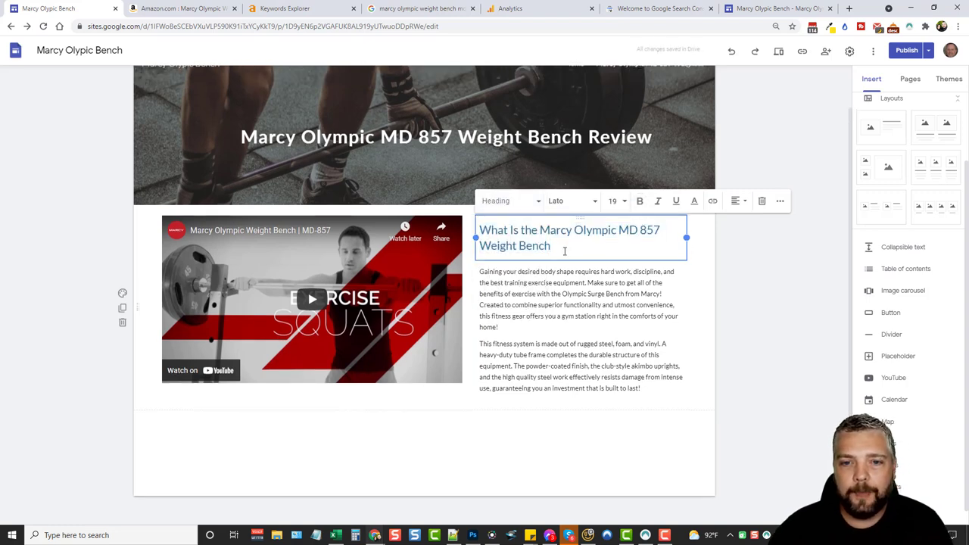
click(729, 264)
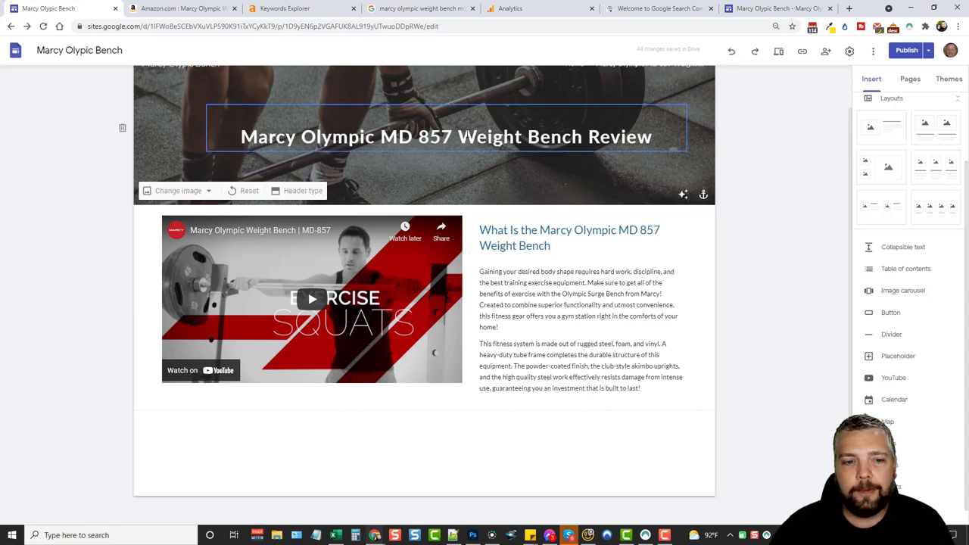
Check the text style of the banner title and the styles available for the section heading
click(457, 137)
scroll(443, 191, up, 2)
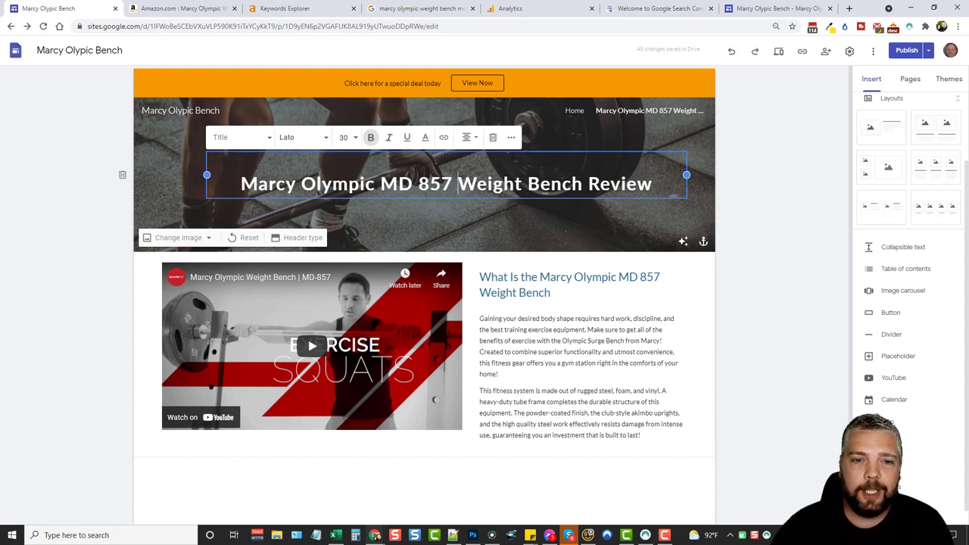
click(729, 262)
scroll(602, 248, down, 2)
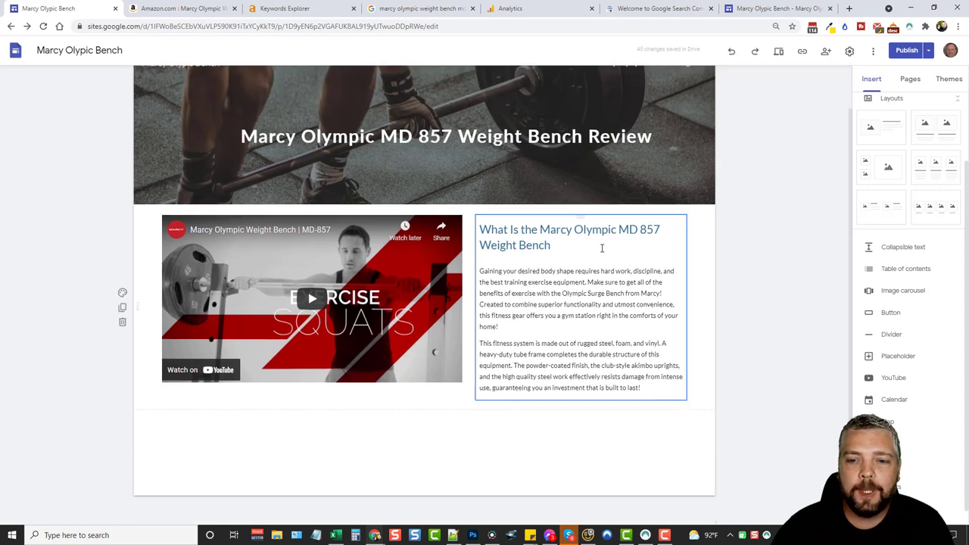
click(520, 244)
drag(551, 244, 534, 211)
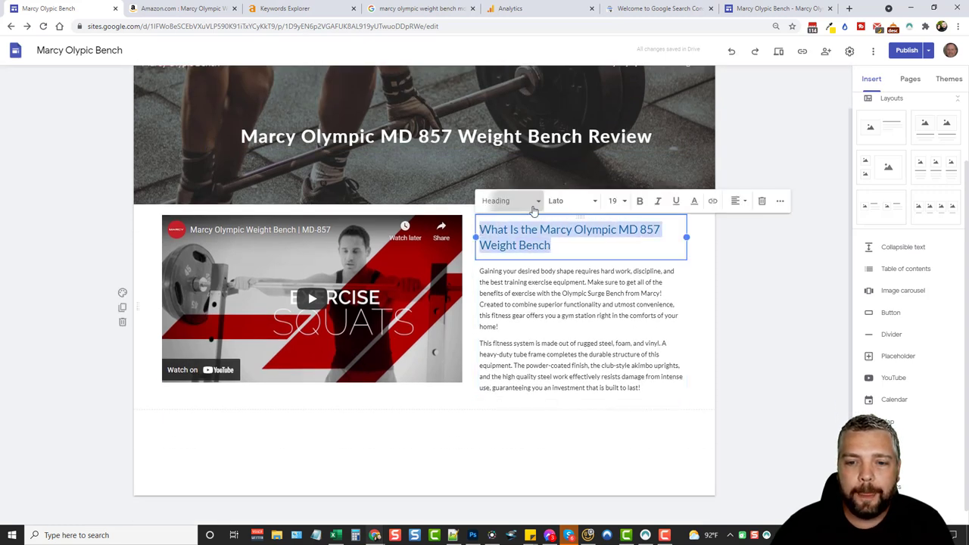
click(533, 203)
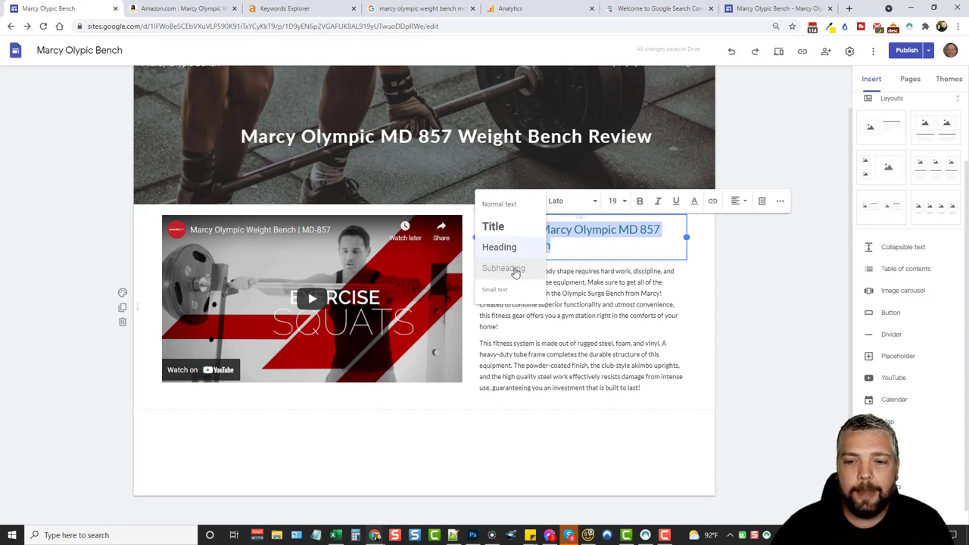
click(801, 270)
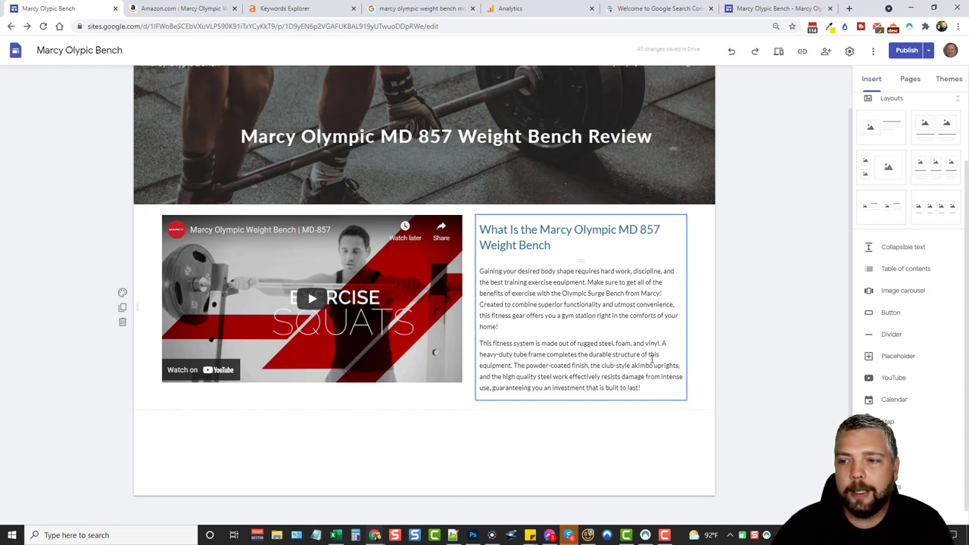
Add an empty full-width text box below the video section
scroll(886, 151, up, 2)
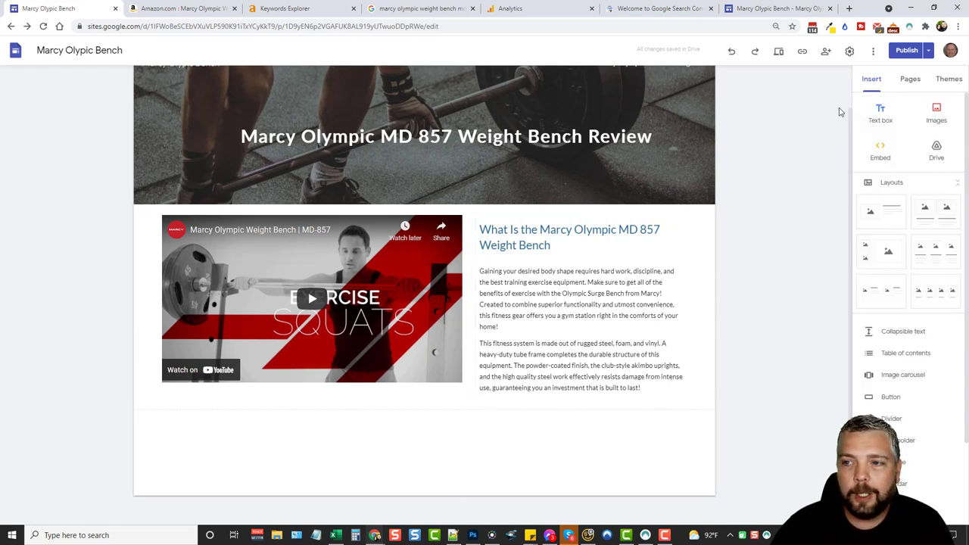
click(882, 113)
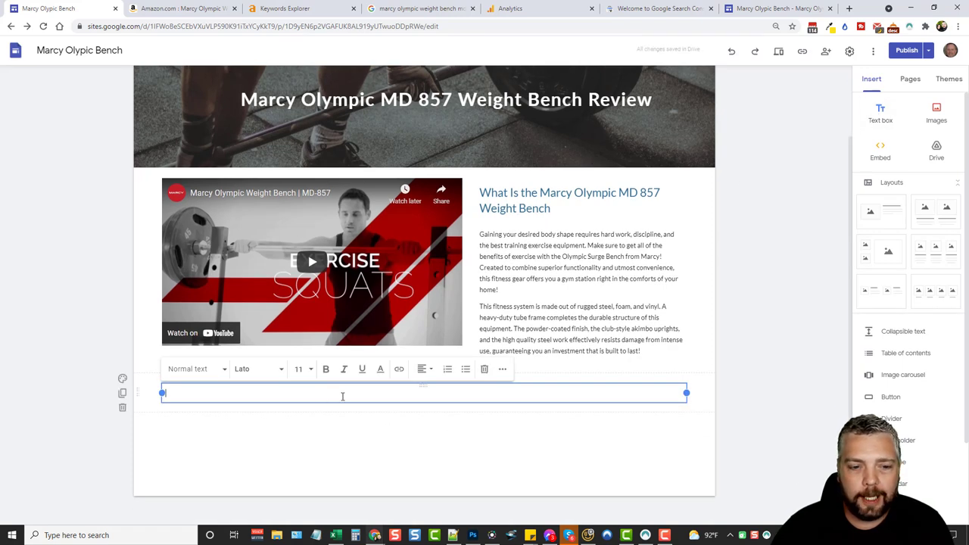
On the Amazon product page, copy the "Marcy Olympic Weight Bench for Full-Body Workout MD-857" heading and its three description paragraphs
click(193, 10)
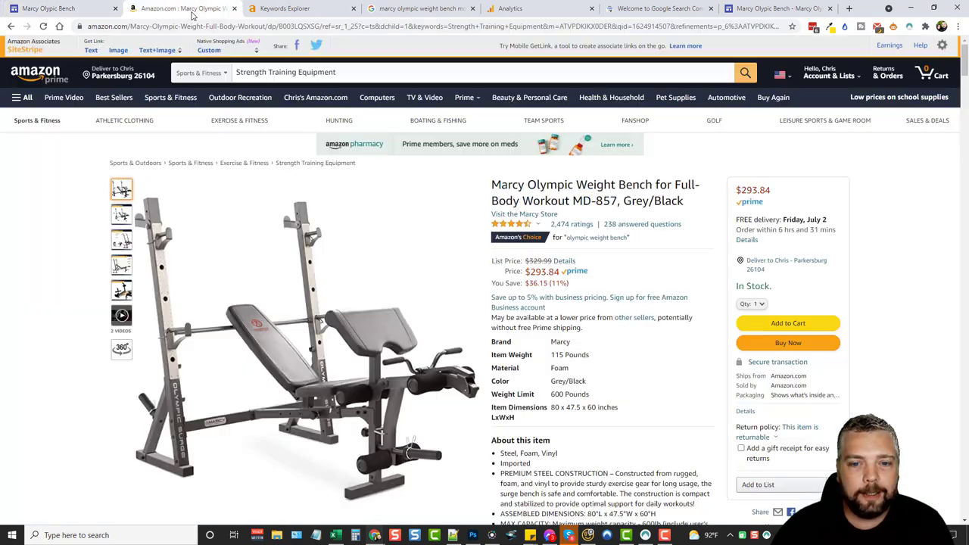
scroll(455, 354, down, 20)
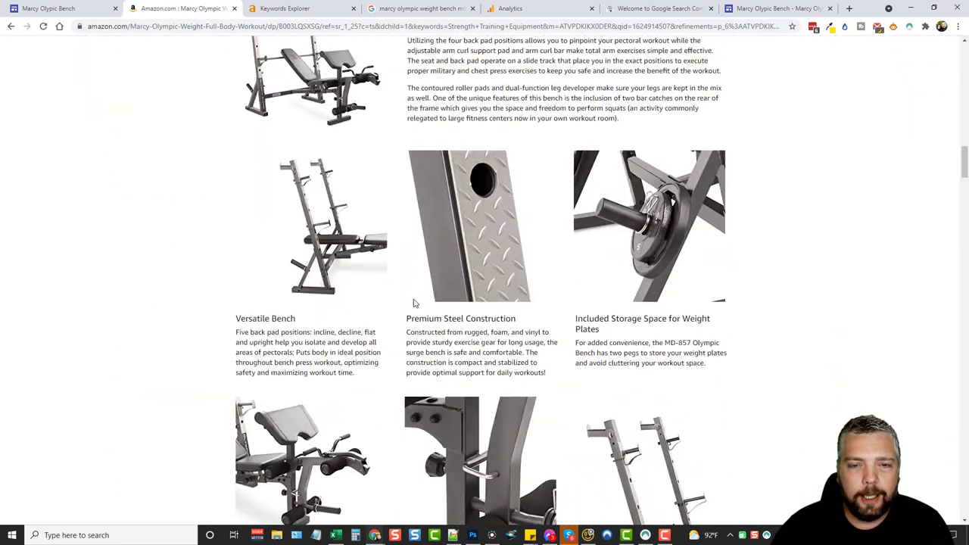
scroll(418, 303, up, 1)
drag(409, 170, 636, 290)
right_click(638, 267)
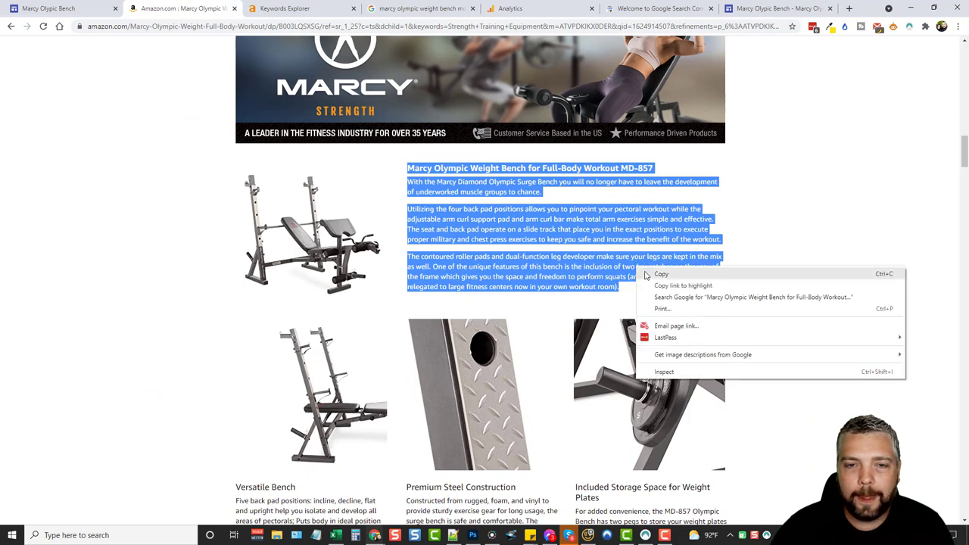
click(650, 272)
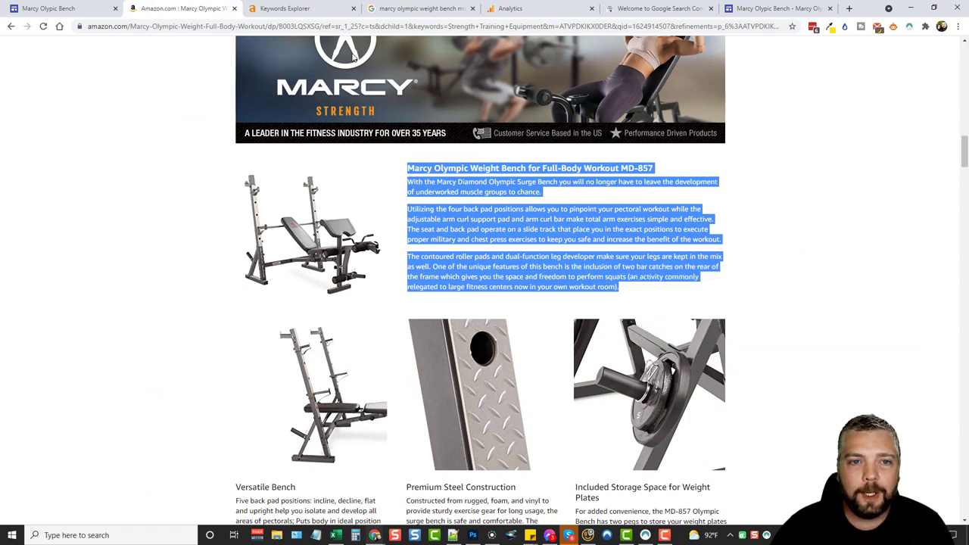
Return to the site editor and paste the copied description as plain text into the empty text box below the video
click(649, 11)
key(ctrl+Tab)
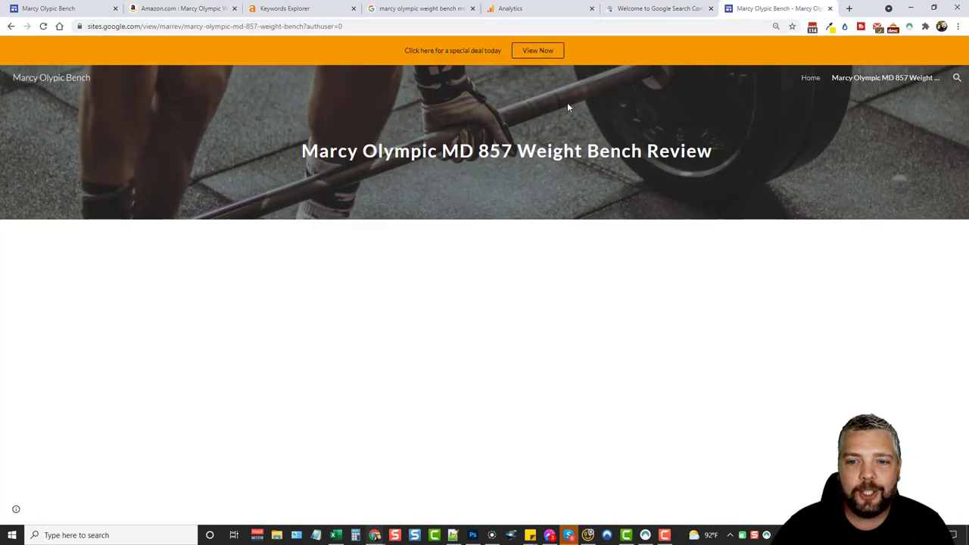
click(28, 12)
right_click(257, 391)
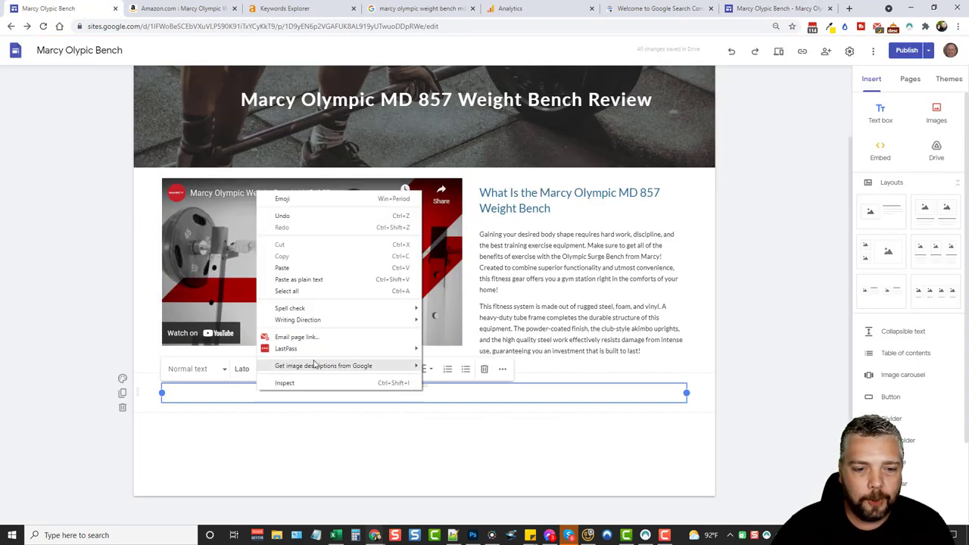
click(310, 287)
Remove the blank lines between the paragraphs of the pasted description
scroll(534, 355, down, 2)
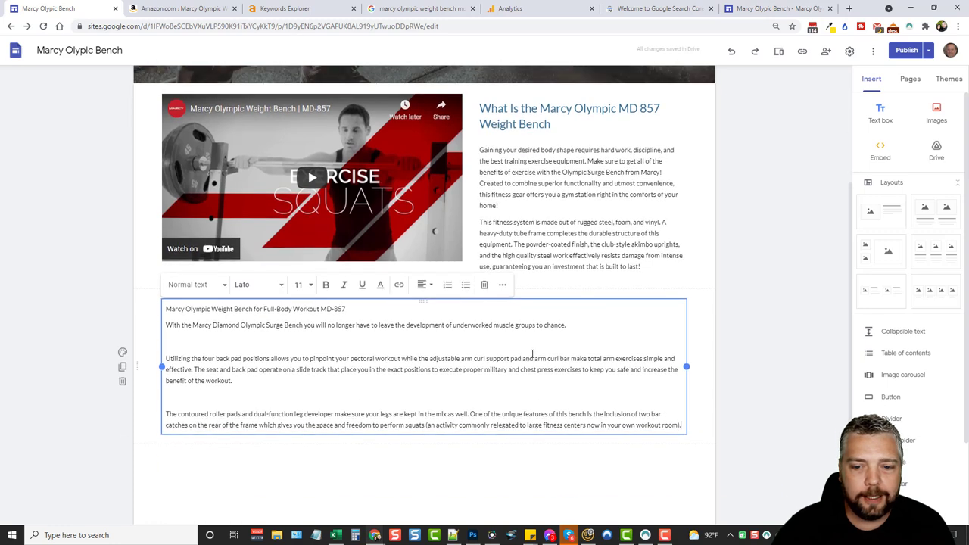
key(Delete)
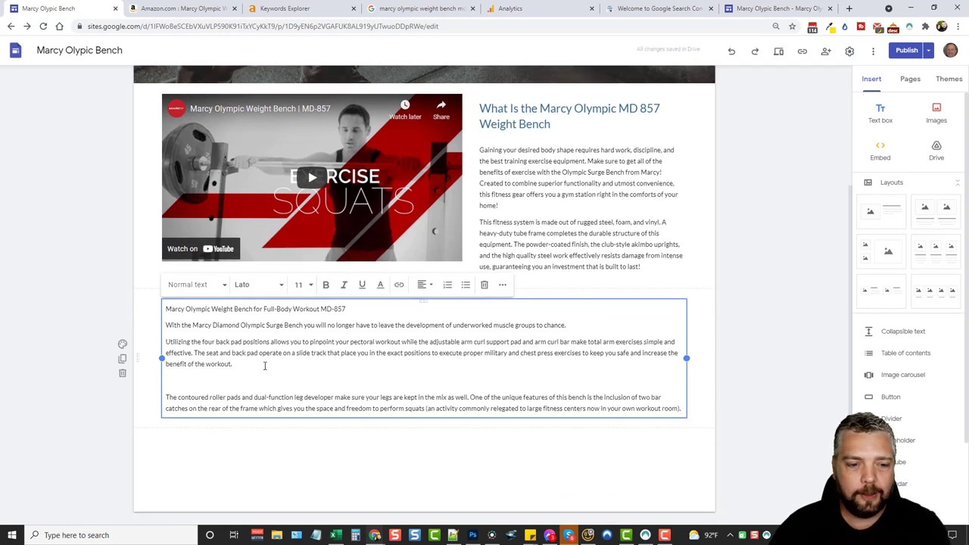
click(265, 365)
key(Delete)
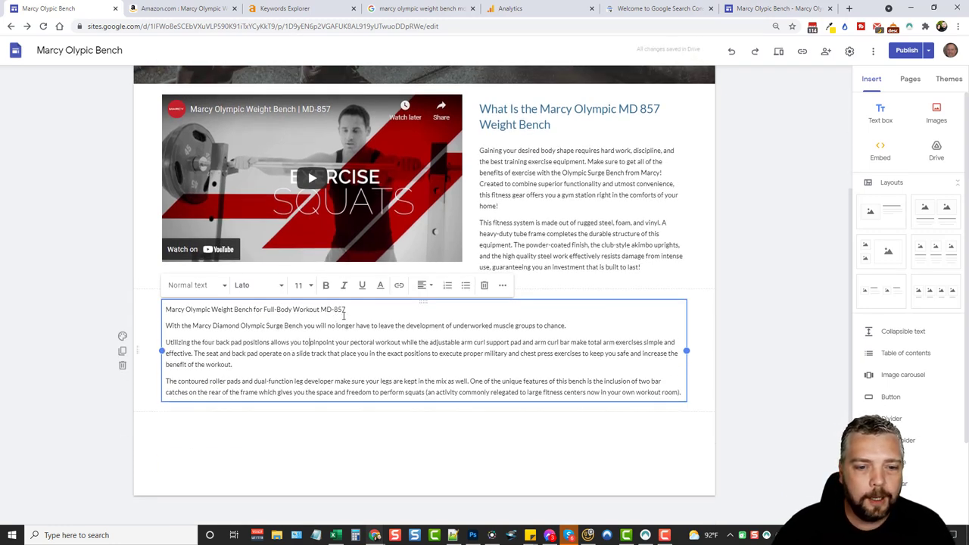
Set the font size of the "Marcy Olympic Weight Bench for Full-Body Workout MD-857" line to 12
drag(346, 309, 275, 307)
drag(355, 310, 162, 311)
click(280, 291)
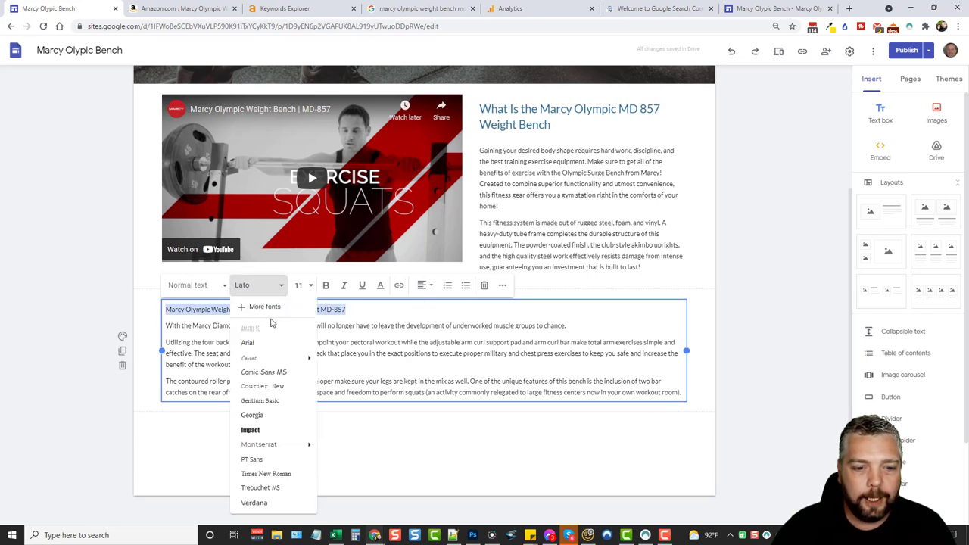
click(275, 288)
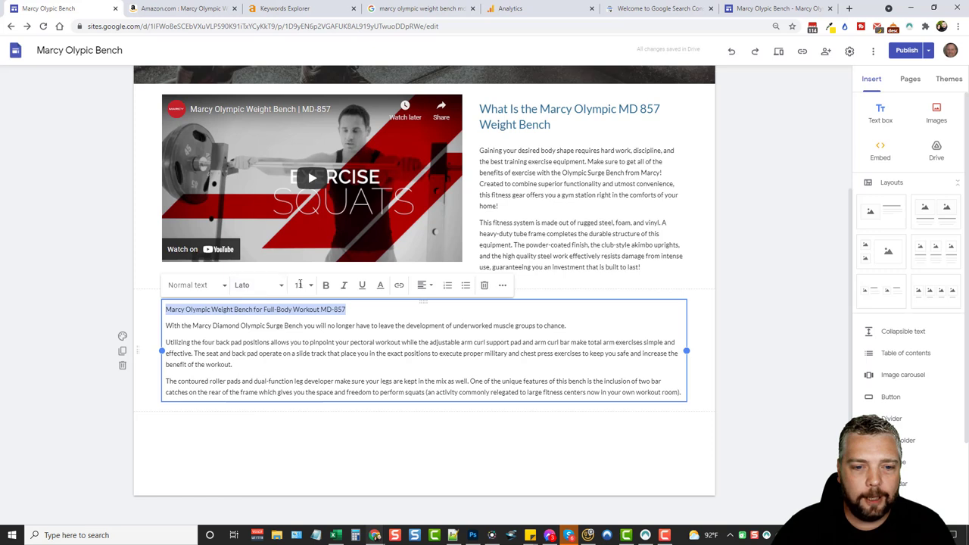
click(309, 287)
click(300, 408)
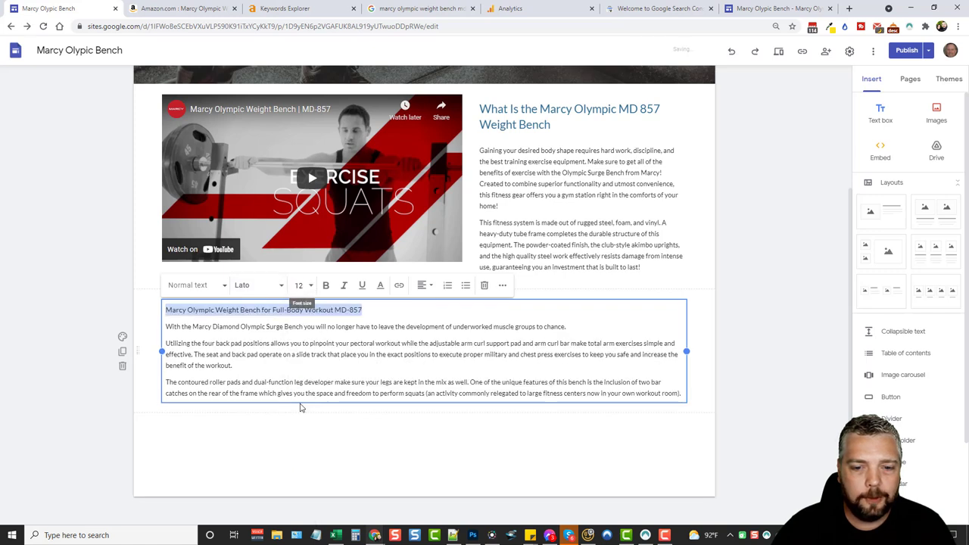
Set the font size of all text in the full-width text box below the video to 12
click(341, 355)
drag(682, 393, 163, 309)
click(301, 285)
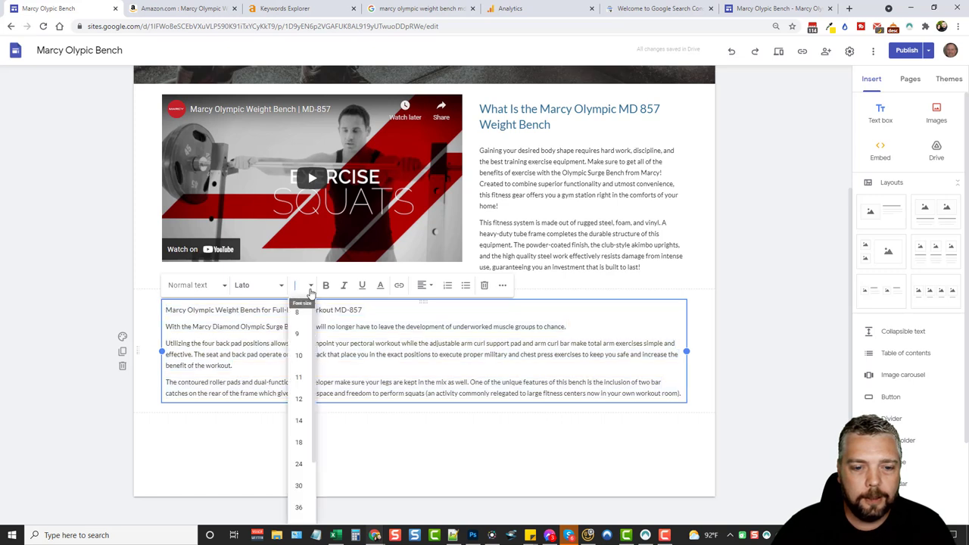
click(300, 407)
click(259, 356)
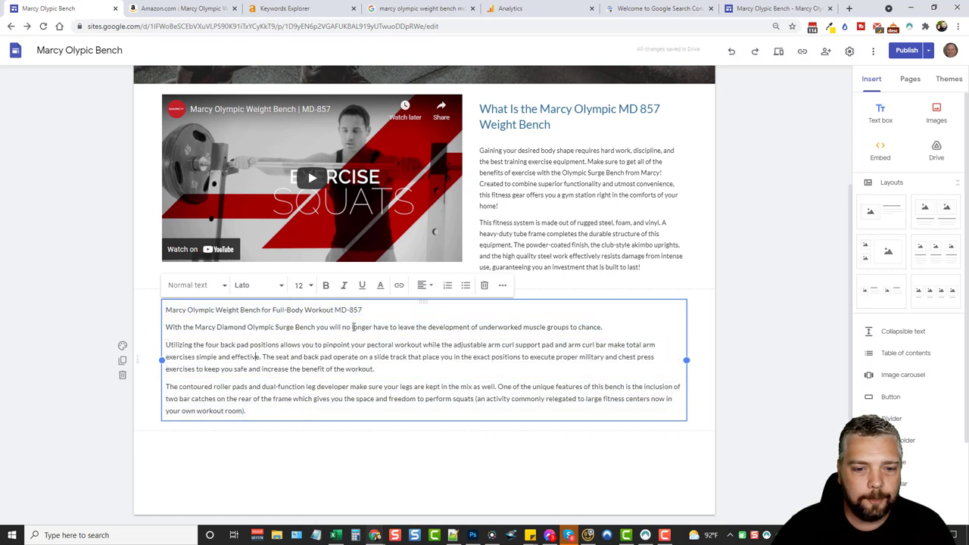
Apply the Heading style to the "Marcy Olympic Weight Bench for Full-Body Workout MD-857" line and make it bold
drag(366, 310, 168, 313)
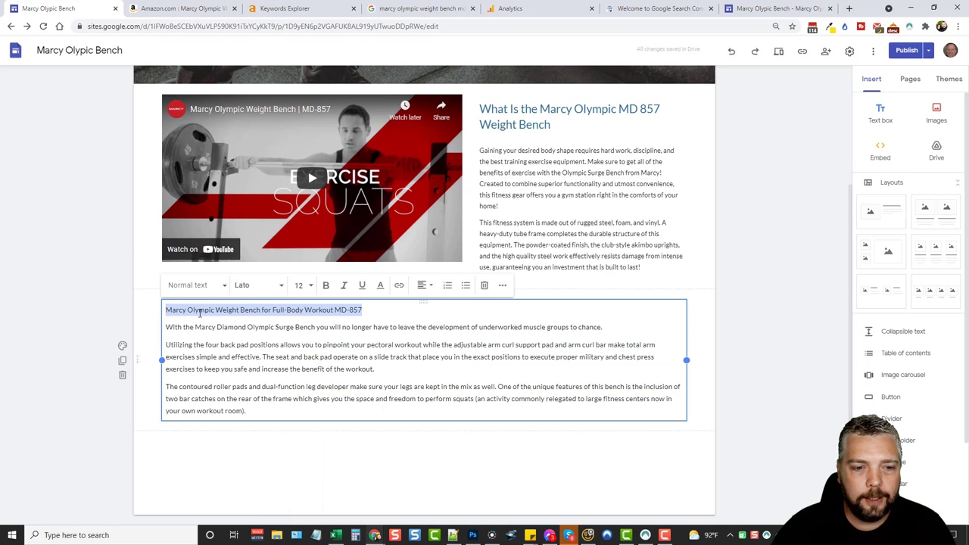
click(222, 288)
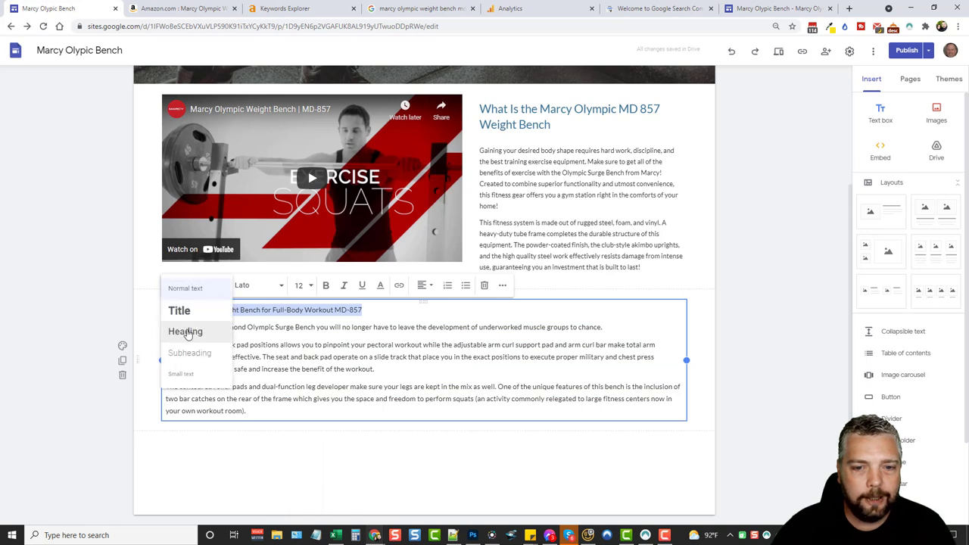
click(188, 334)
click(328, 291)
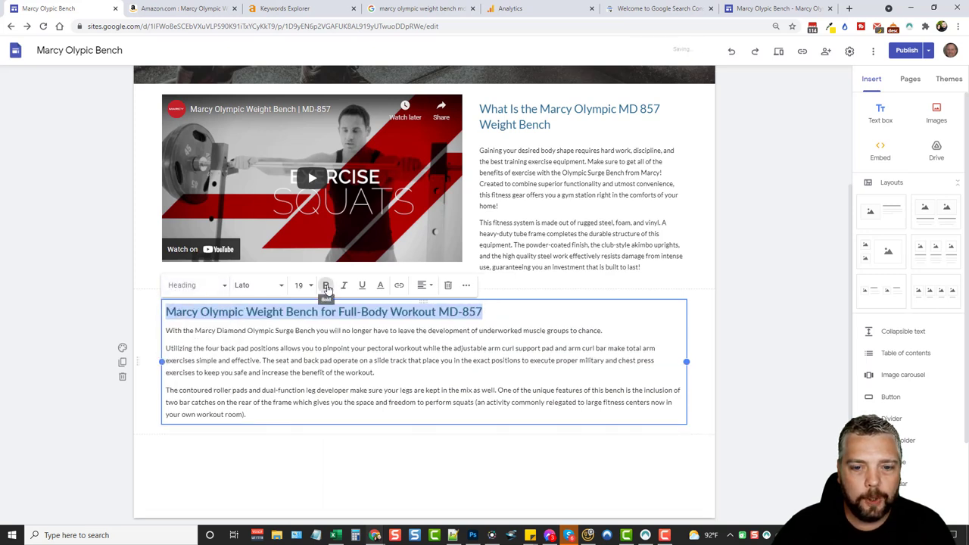
click(626, 207)
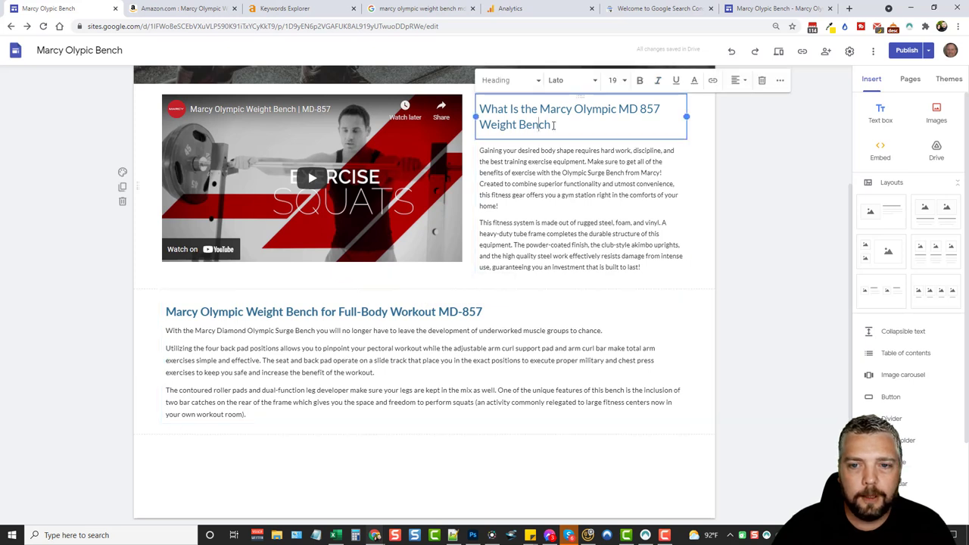
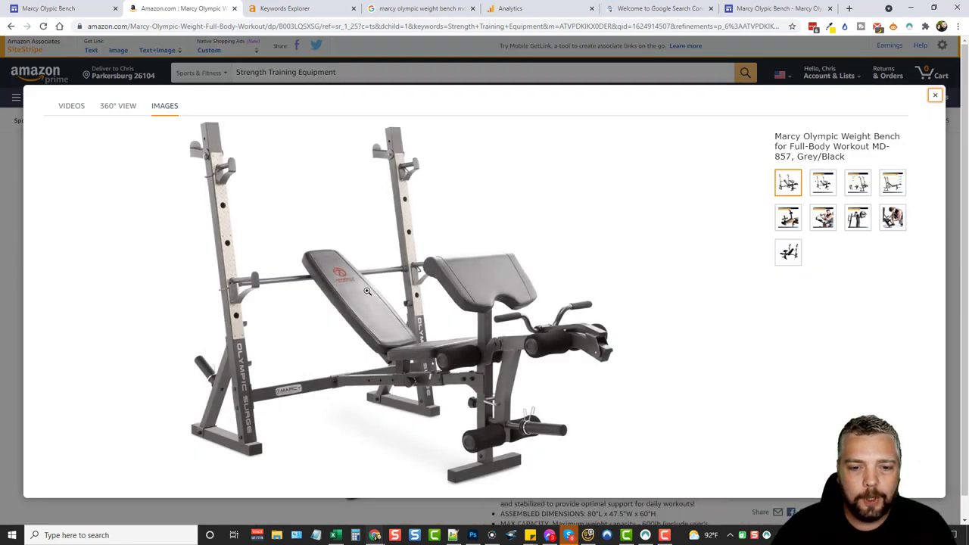
Save the enlarged main Amazon product image as "Marcy Olympic Weight Bench" in the Marcy Bench folder
click(367, 292)
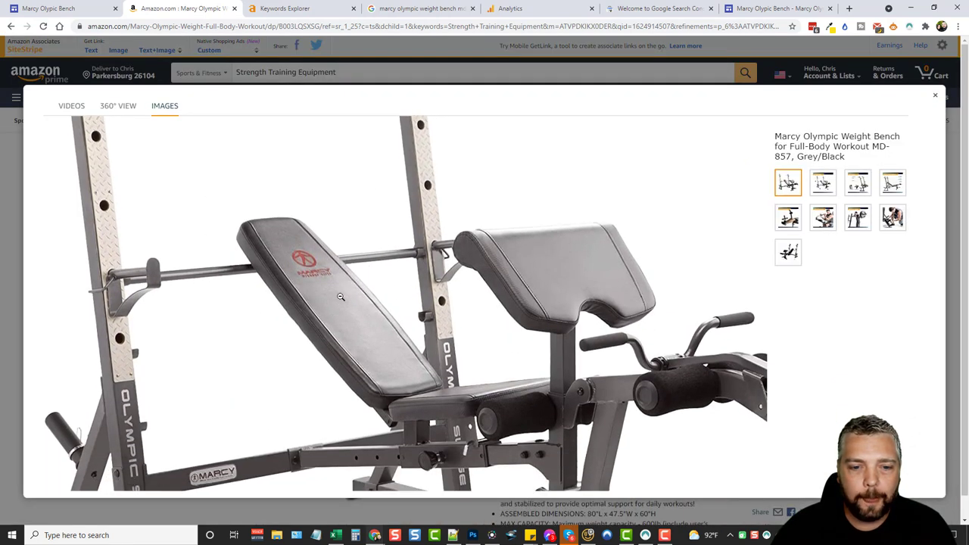
right_click(341, 297)
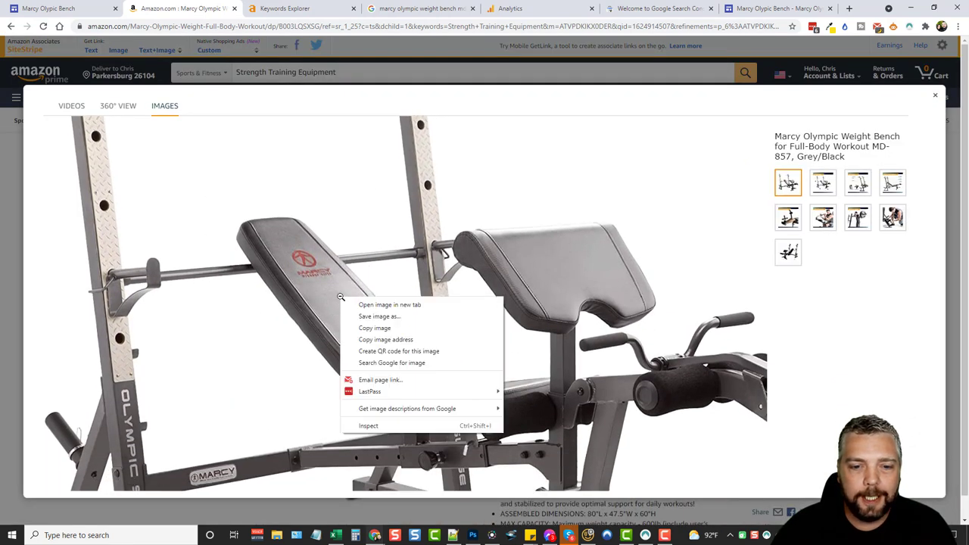
click(376, 316)
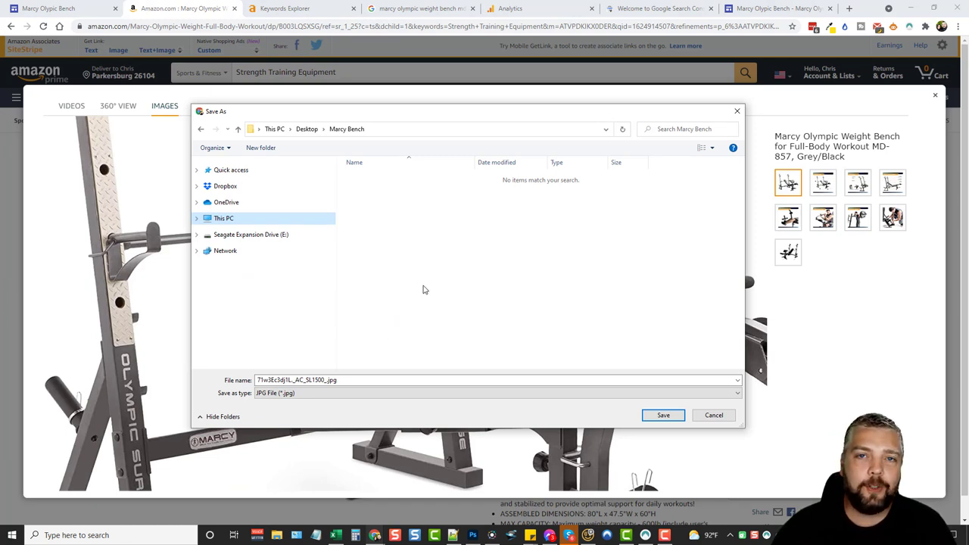
click(353, 379)
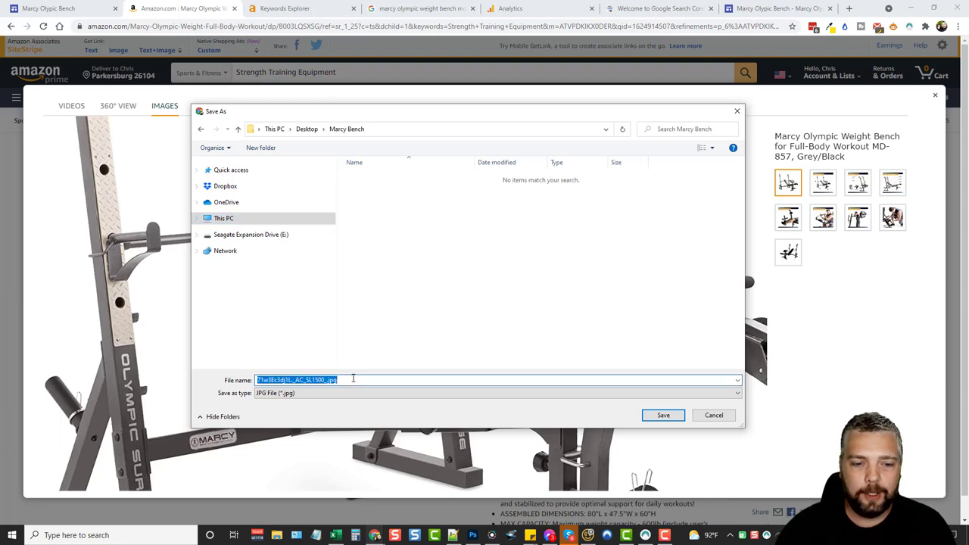
text(Marcy Olympic Weight Bench)
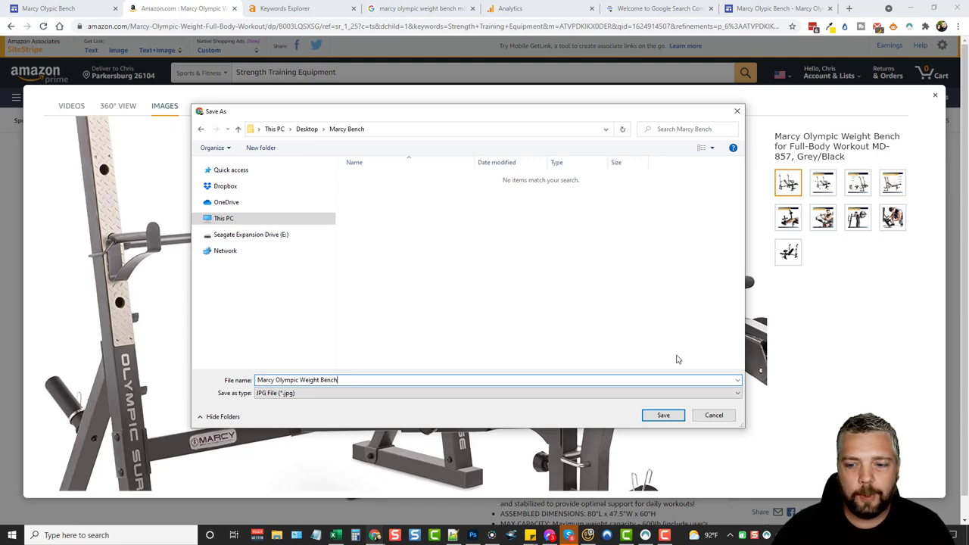
click(663, 415)
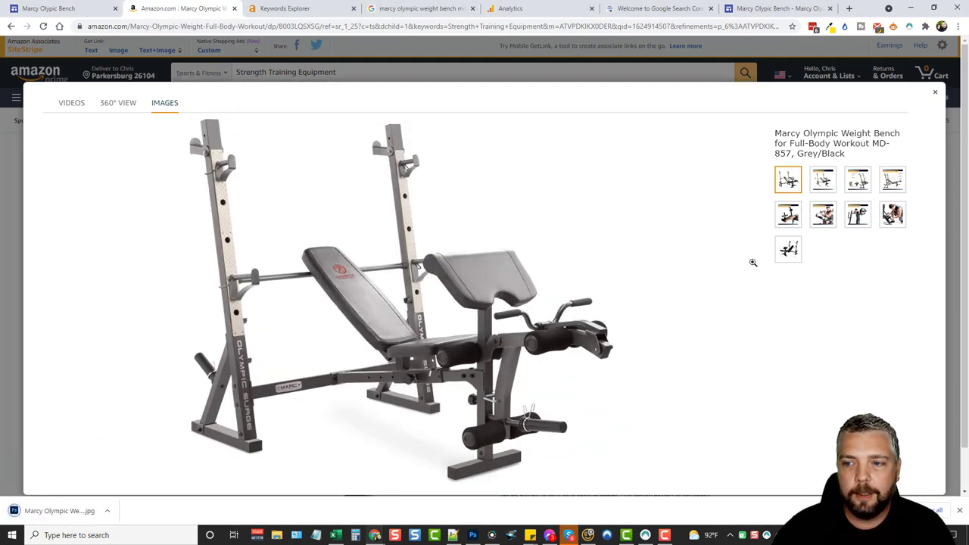
Save the enlarged Dimensions product image as "March Olympic Weight Bench Dimension" in the Marcy Bench folder
click(824, 181)
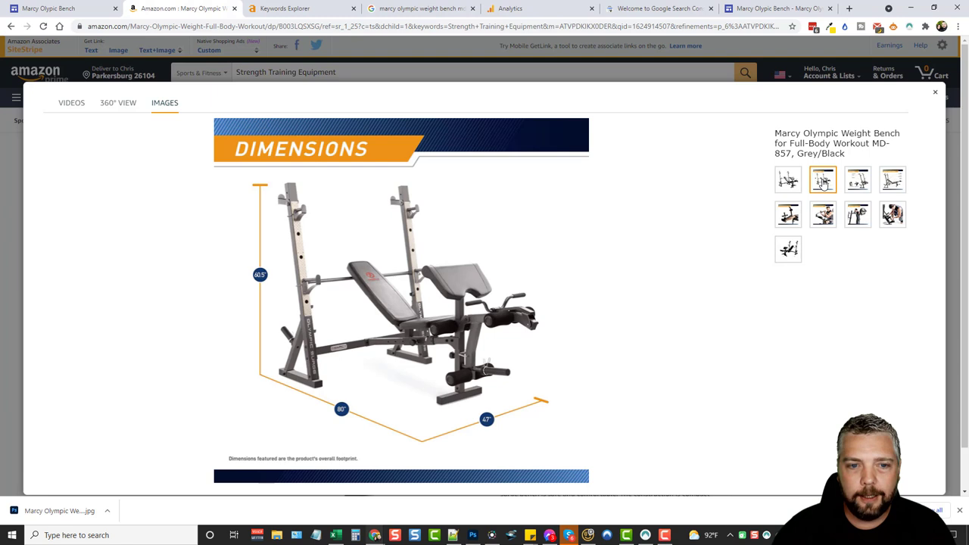
click(859, 181)
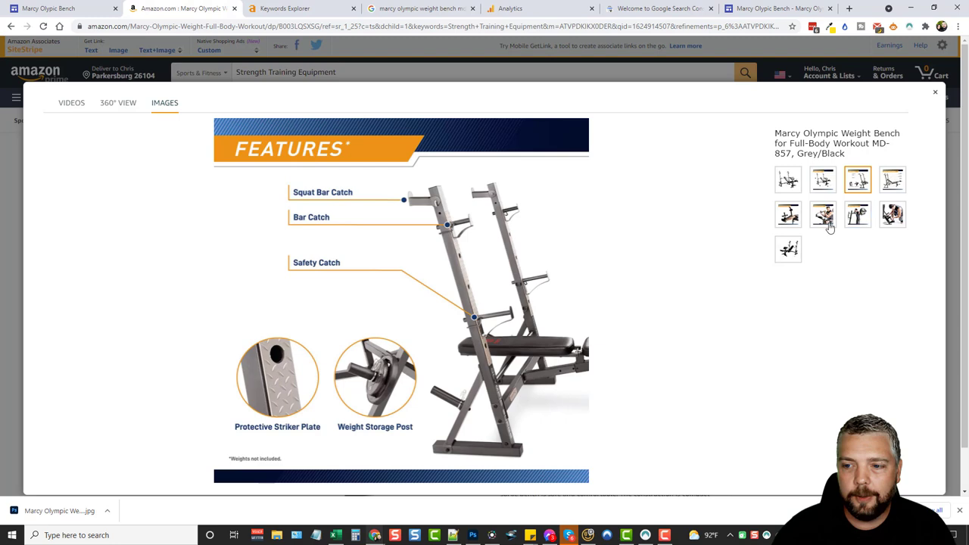
click(825, 187)
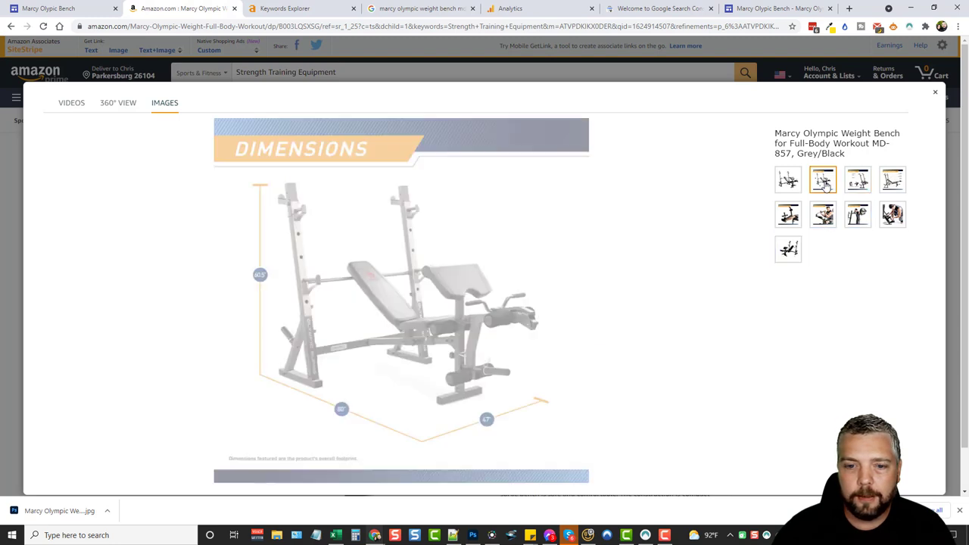
click(409, 298)
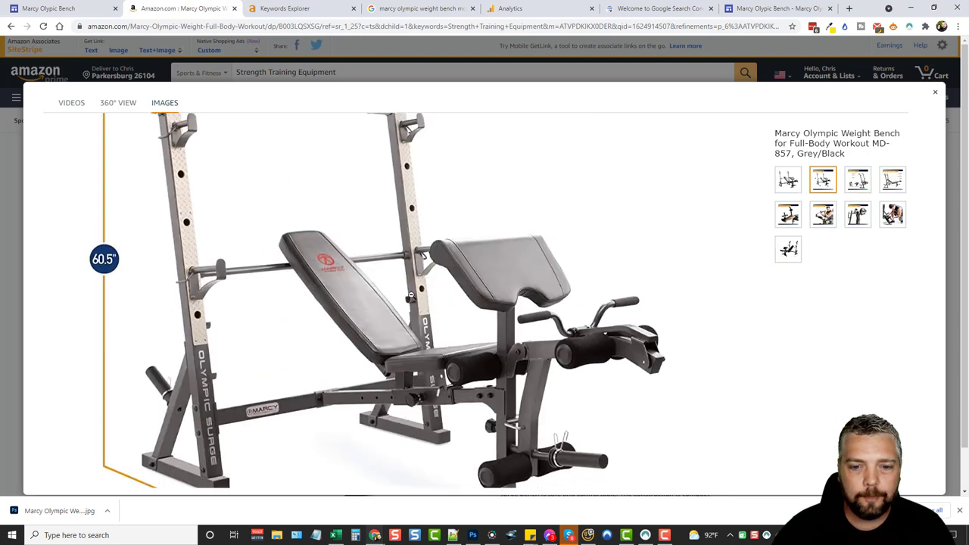
right_click(411, 298)
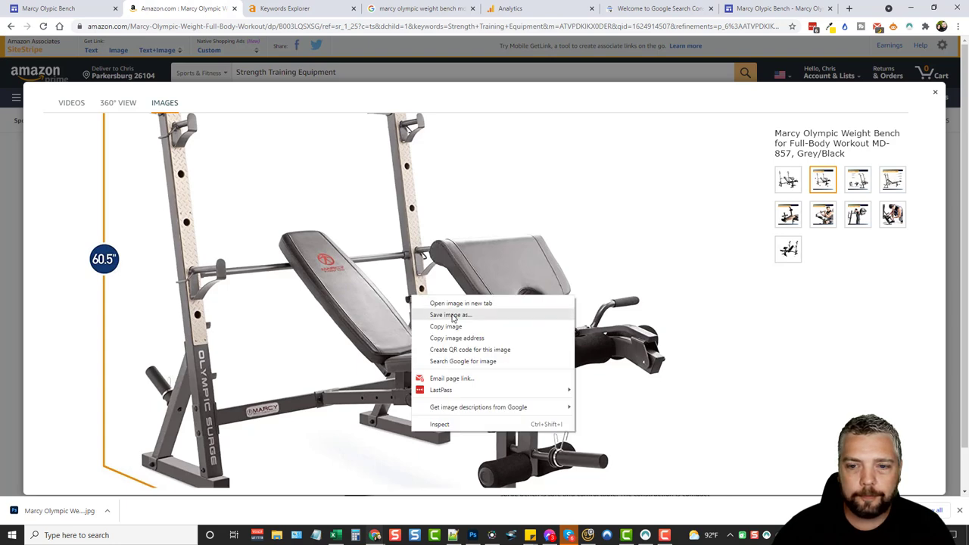
click(453, 316)
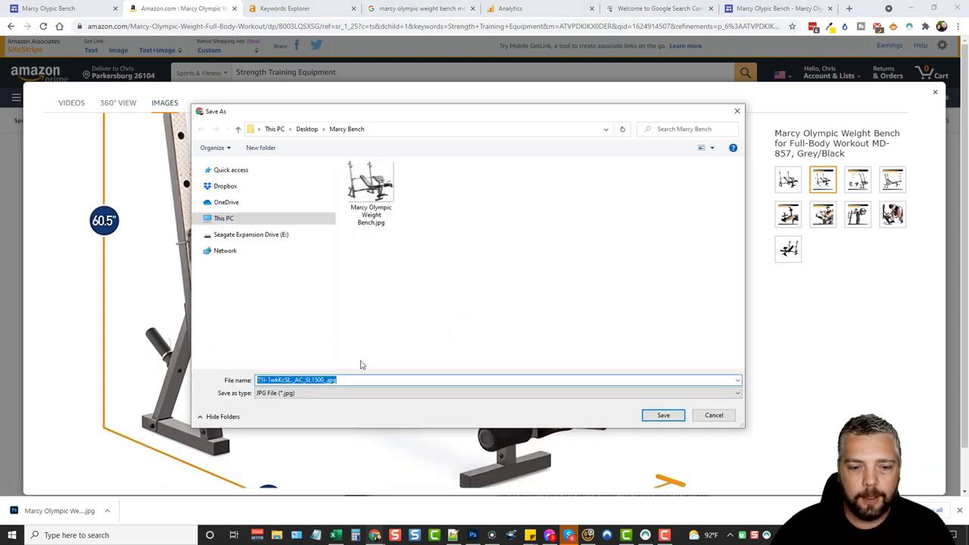
text(March Olympic Weight Bench Dime)
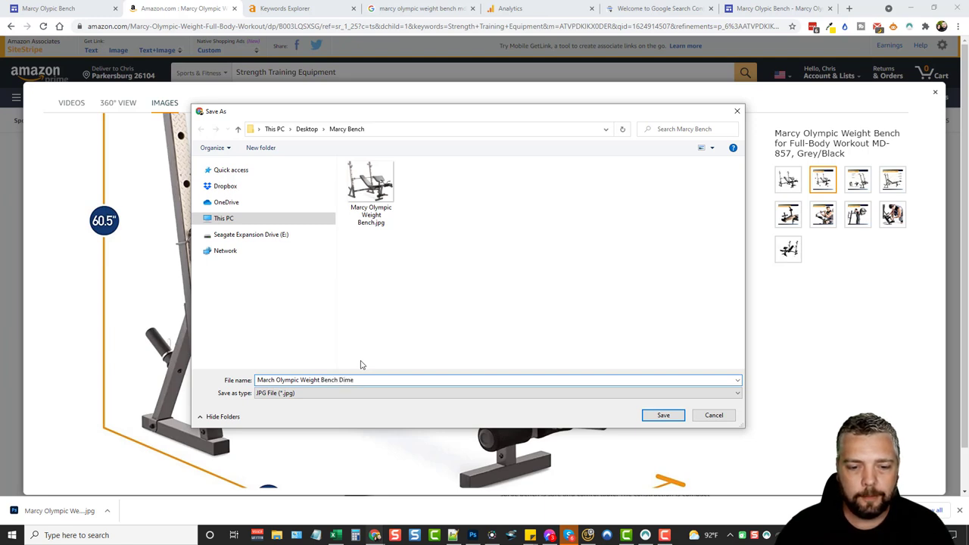
text(sion)
key(Return)
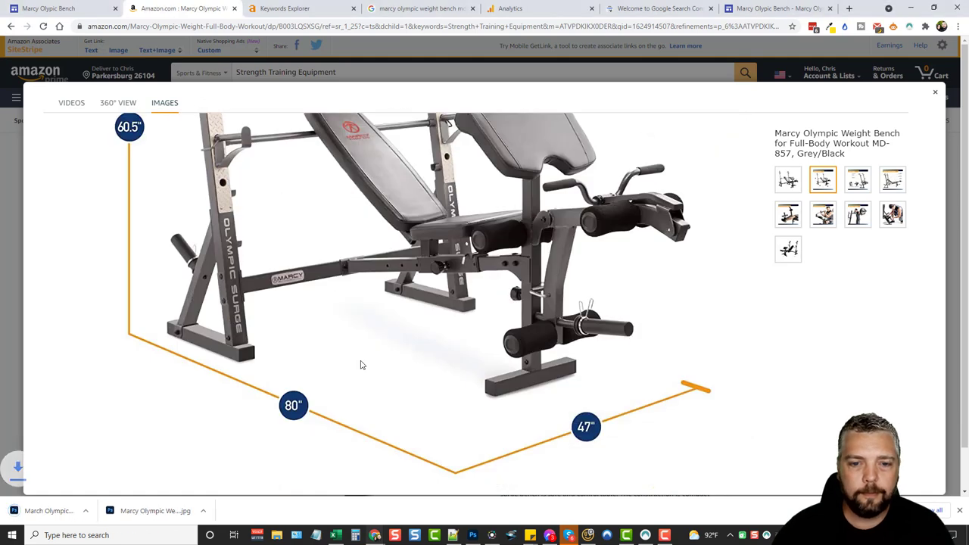
Save the enlarged Features product image as "Marcy Olympic Weight Bench Features" in the Marcy Bench folder and close the image viewer
click(860, 185)
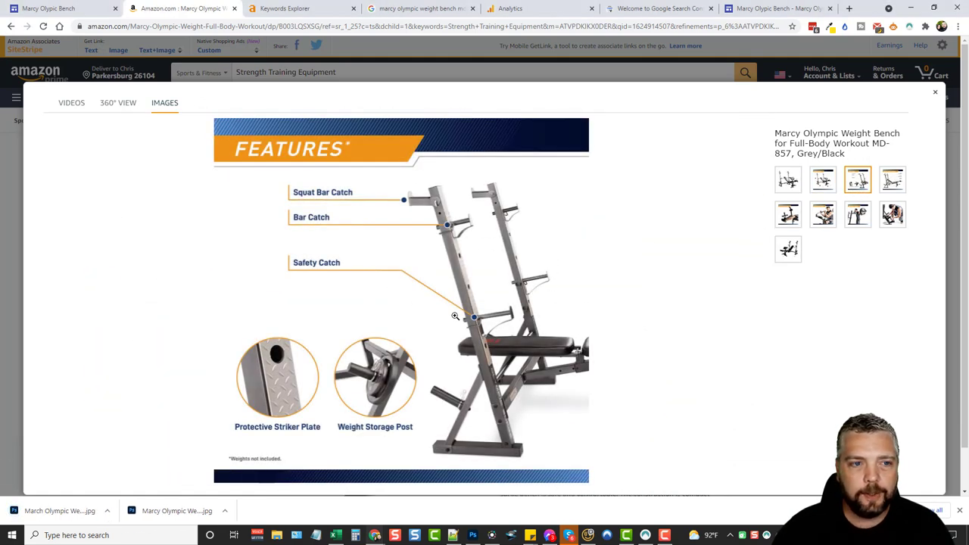
click(481, 350)
right_click(540, 315)
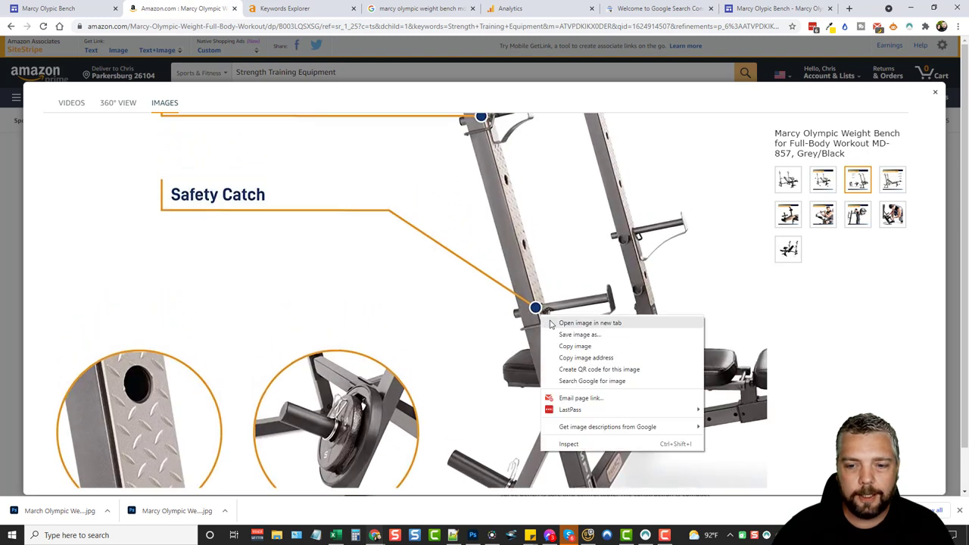
click(563, 338)
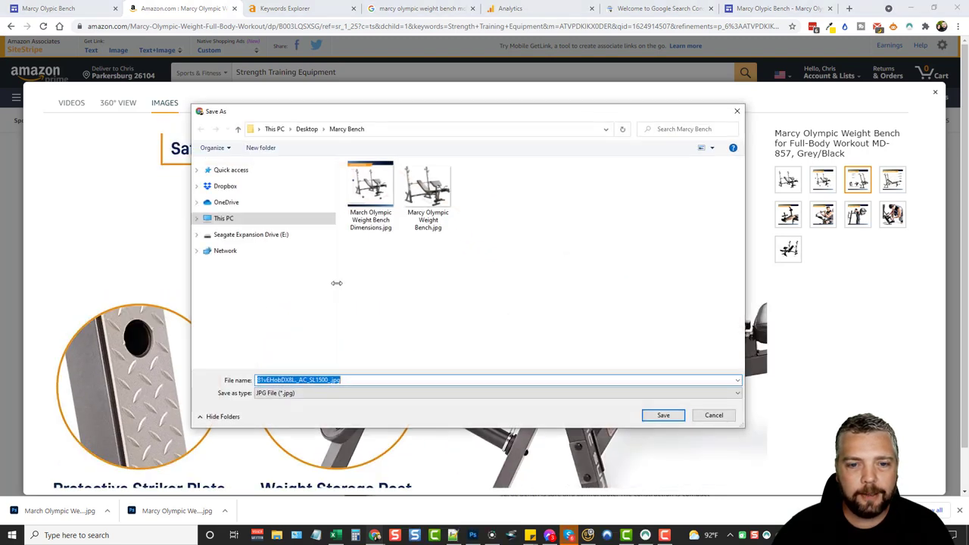
click(428, 193)
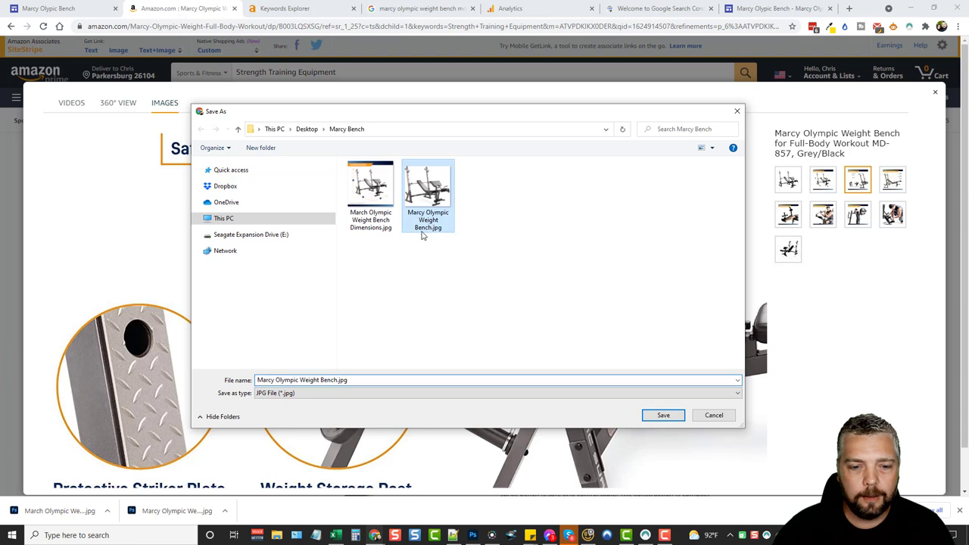
click(339, 381)
key(Delete)
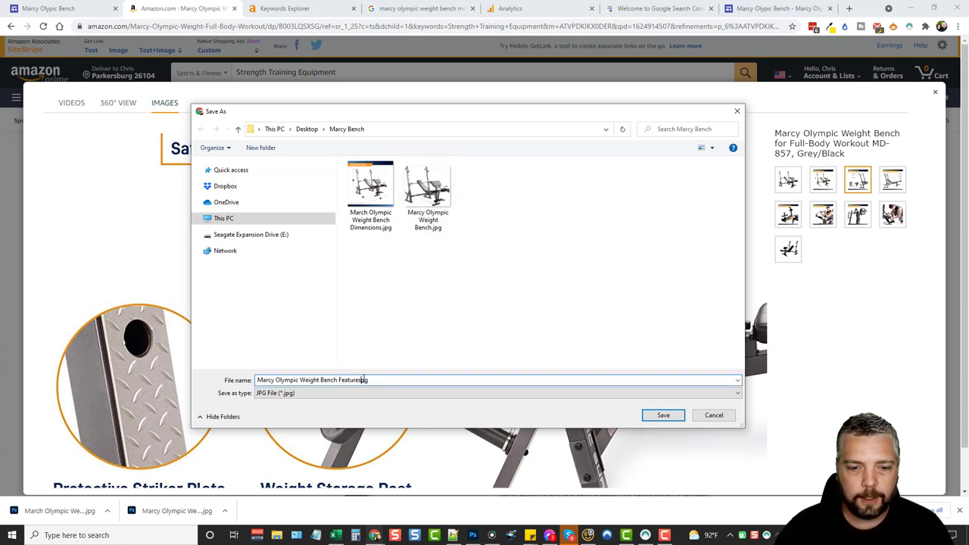
key(Return)
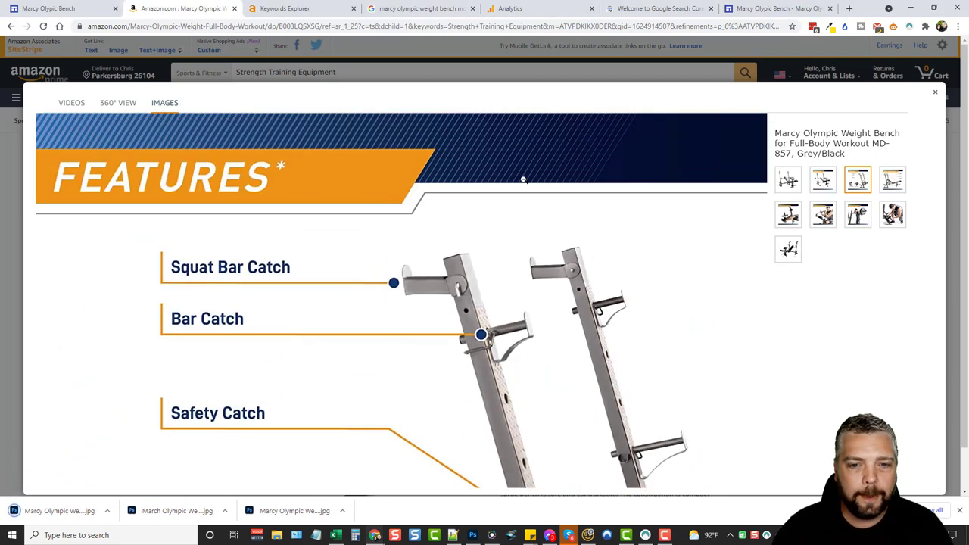
click(935, 92)
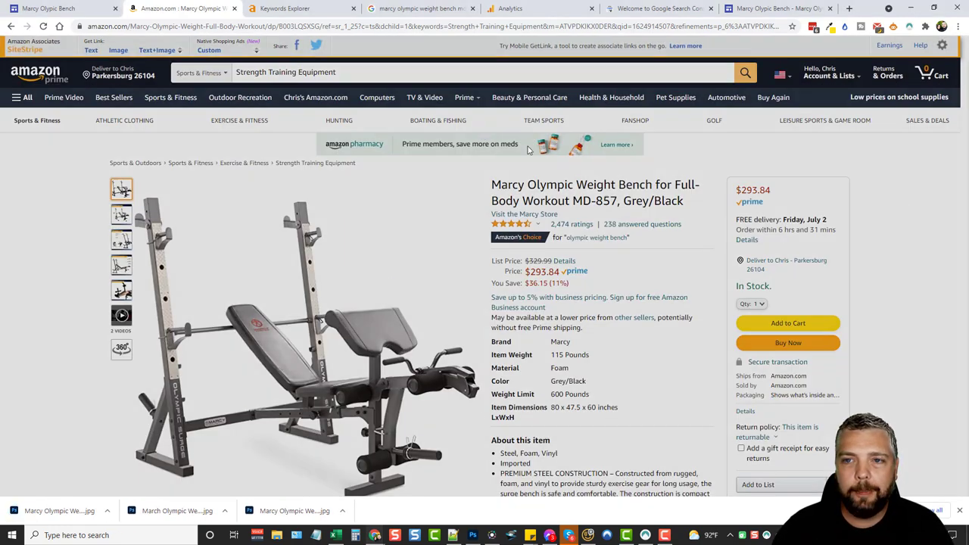
Switch to the Google Sites editor and upload "Marcy Olympic Weight Bench.jpg" into the large placeholder of the three-image layout
click(96, 12)
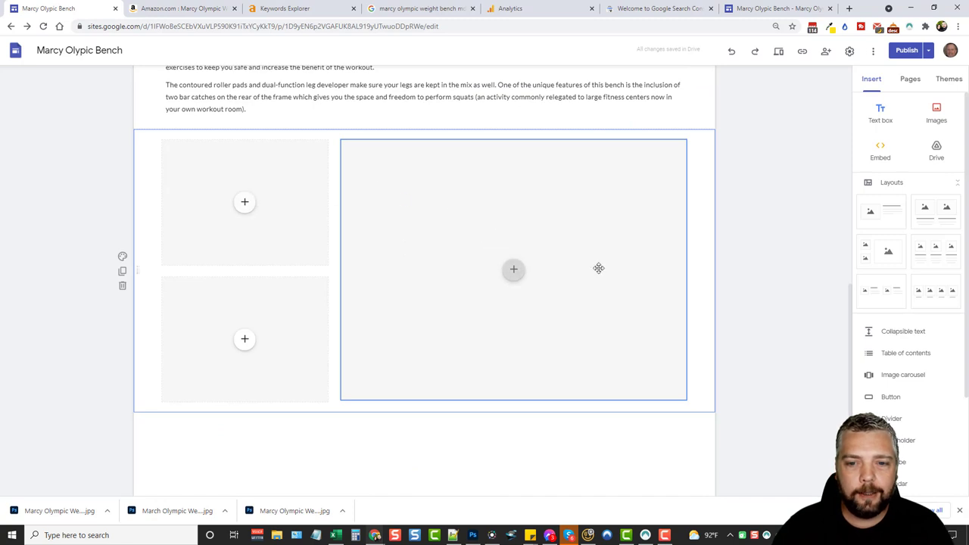
click(514, 272)
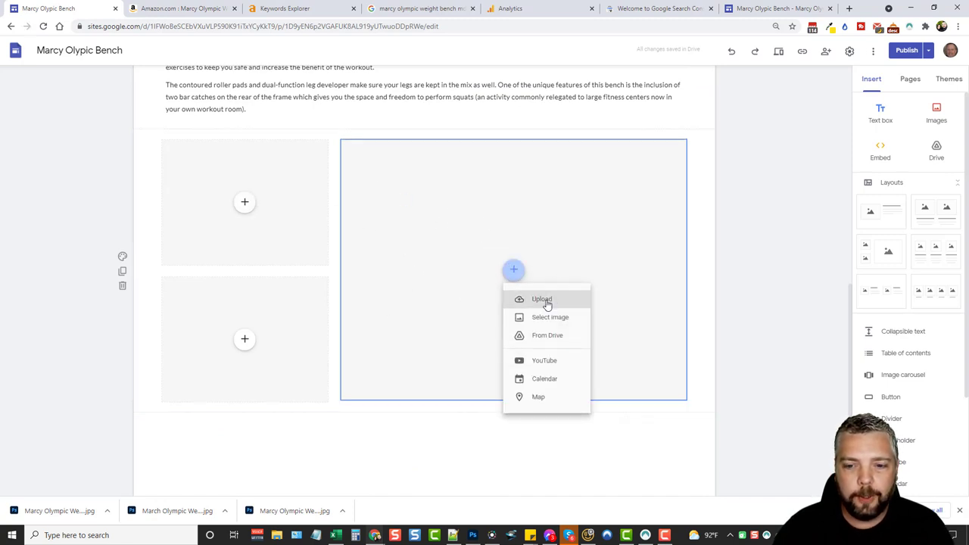
click(543, 300)
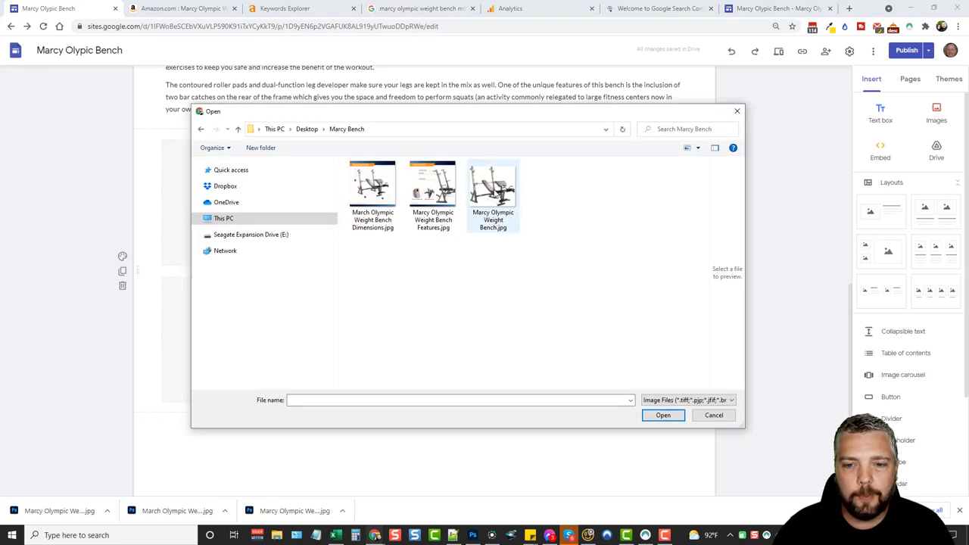
click(497, 193)
click(665, 415)
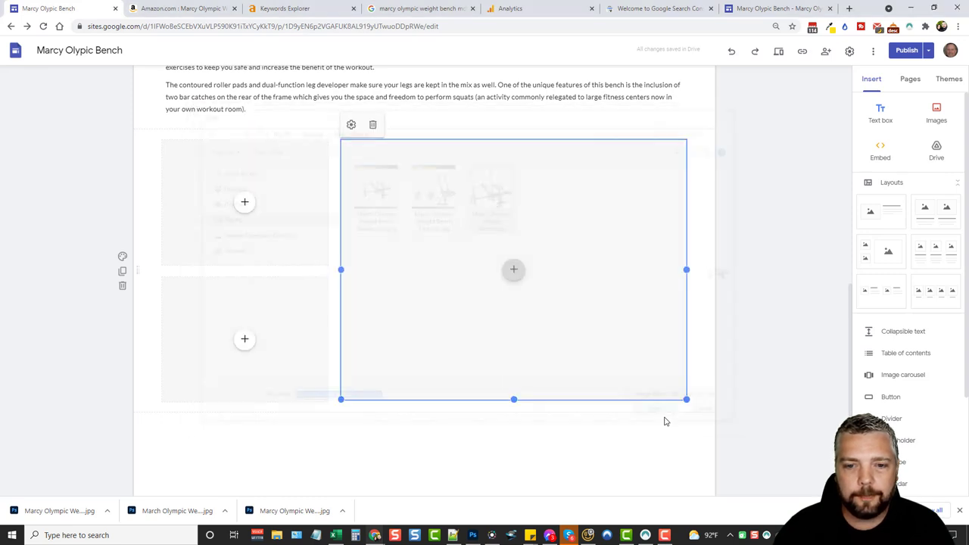
Upload "March Olympic Weight Bench Dimensions.jpg" into the upper small placeholder of the image layout
click(244, 204)
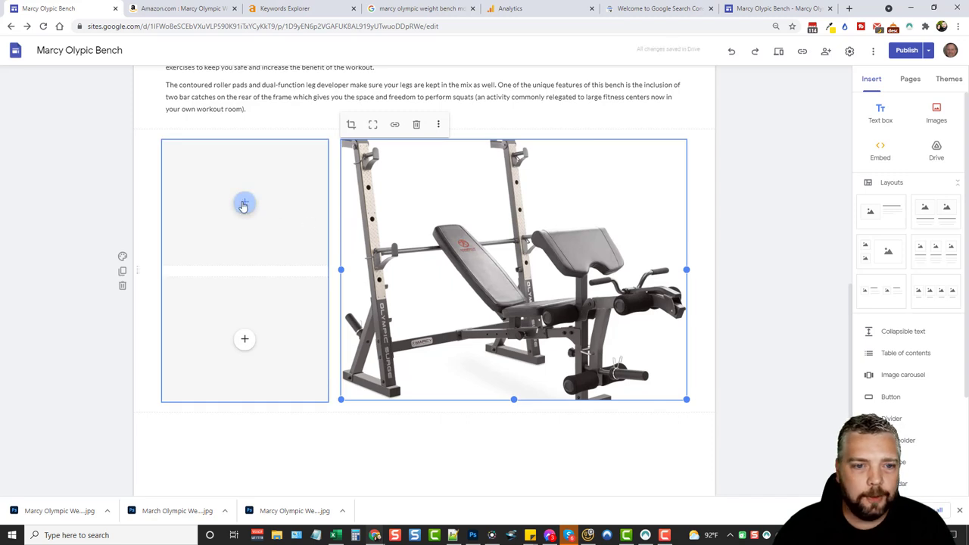
click(244, 204)
click(254, 231)
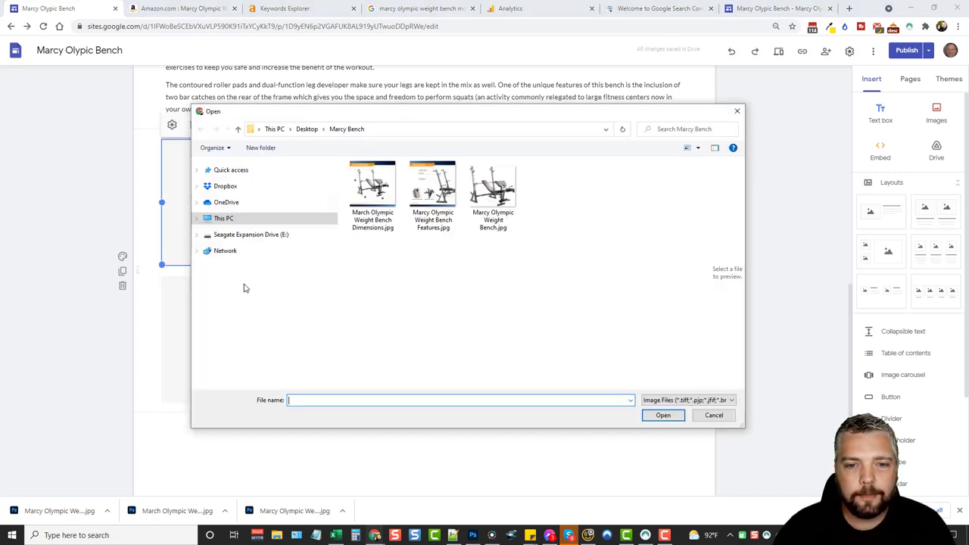
click(375, 187)
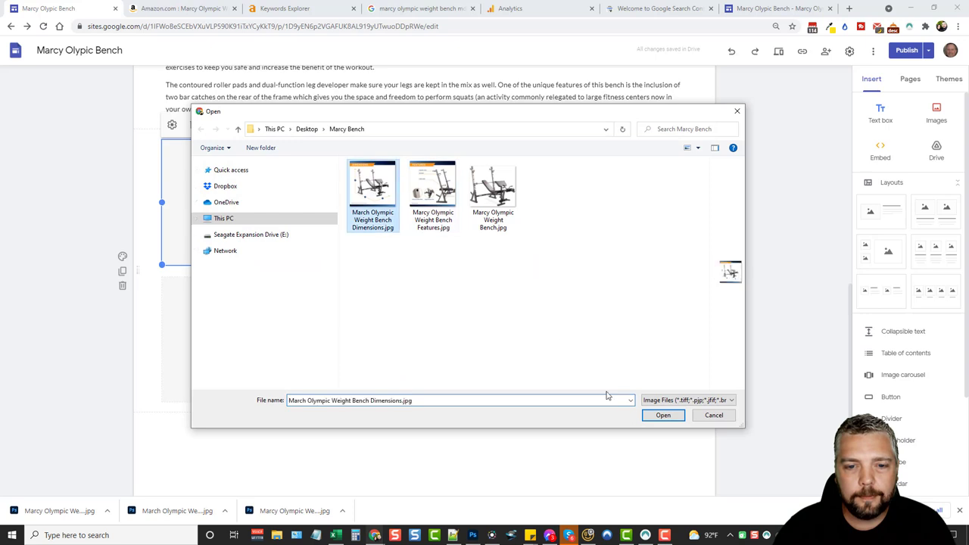
click(663, 416)
Upload "Marcy Olympic Weight Bench Features.jpg" into the lower small placeholder and dismiss the browser's downloads bar
click(244, 340)
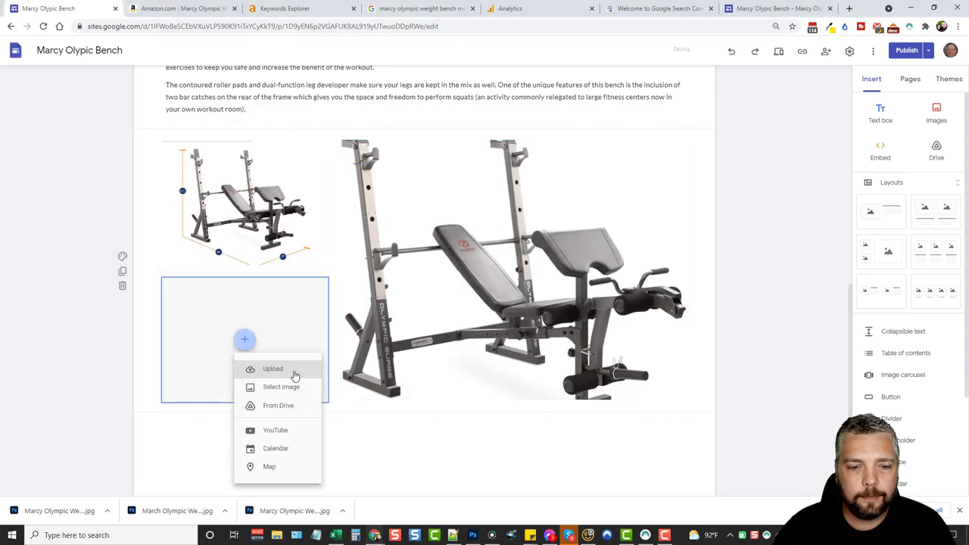
click(294, 377)
click(433, 186)
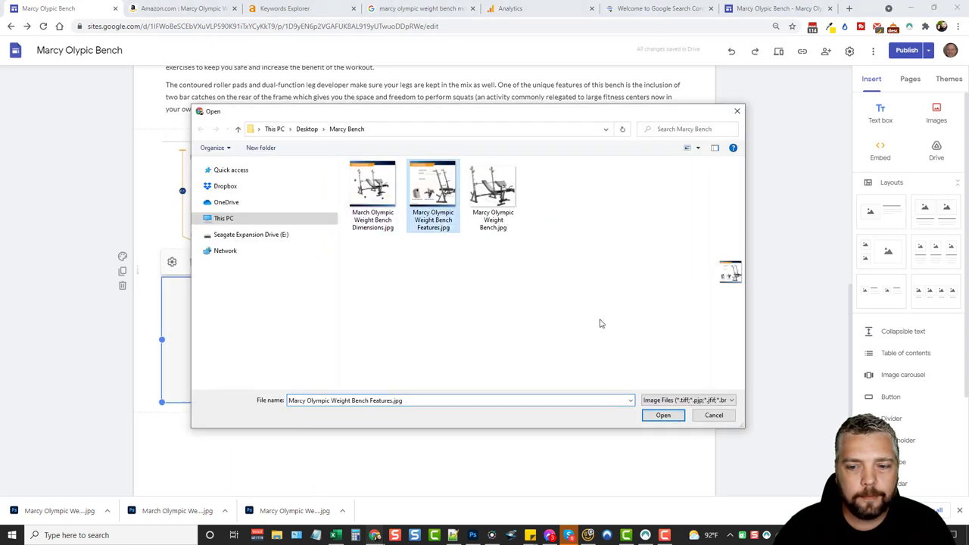
click(662, 416)
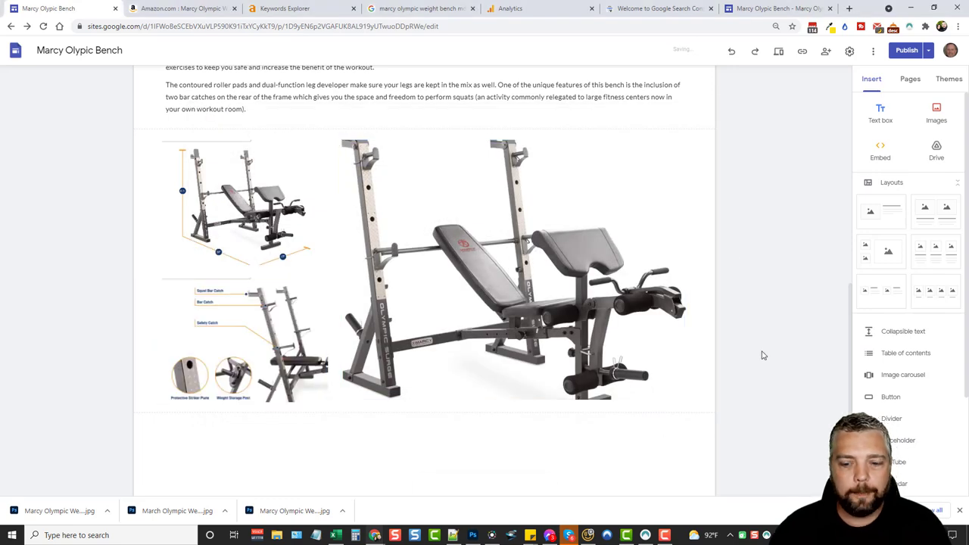
click(491, 388)
scroll(493, 374, down, 2)
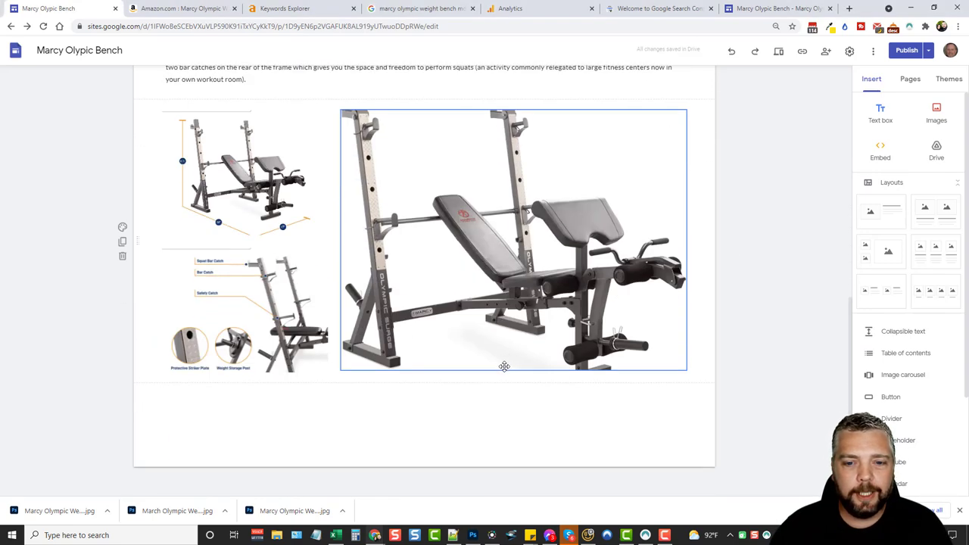
click(959, 512)
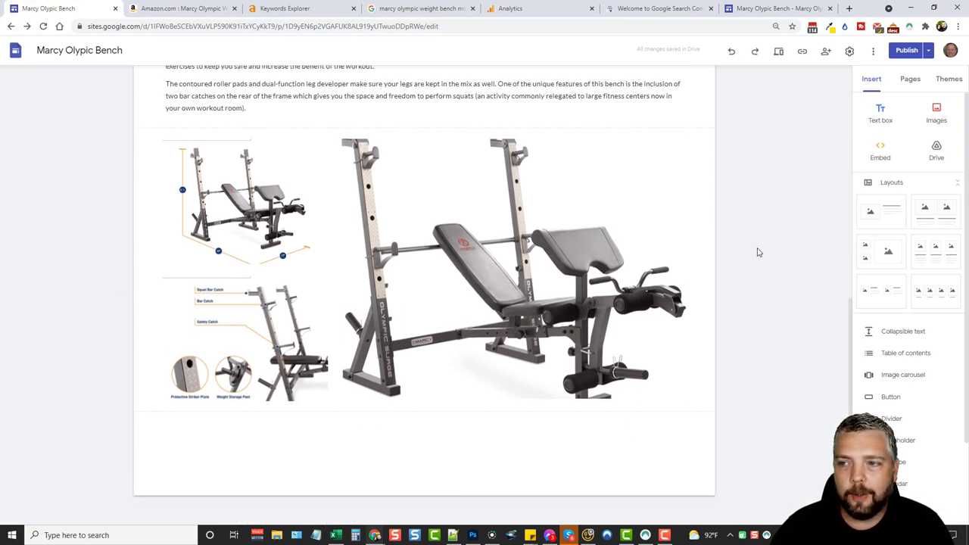
Insert a text box below the images and copy the Amazon feature descriptions from "Versatile Bench" through "Squat Bar Catch & Adjustable Bar Catch"
click(882, 112)
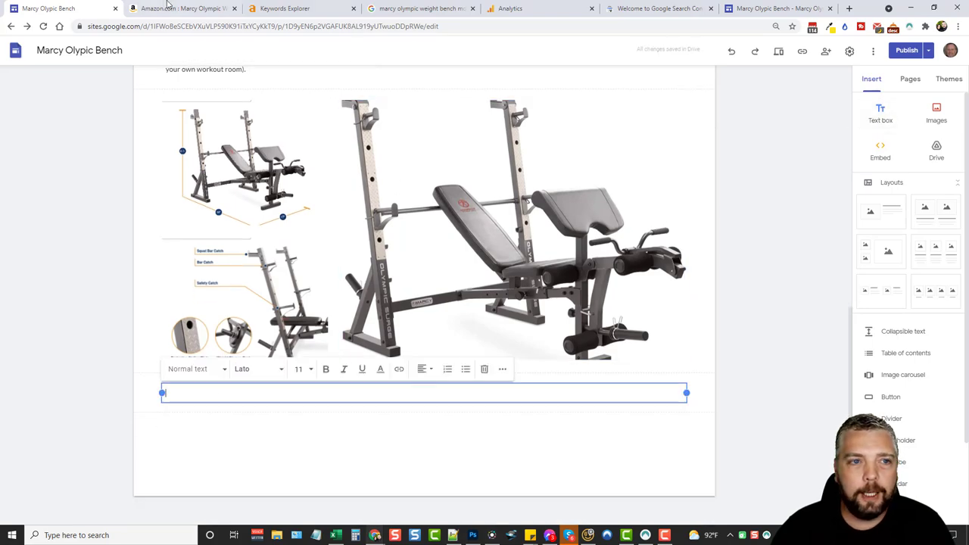
click(167, 7)
scroll(371, 357, down, 20)
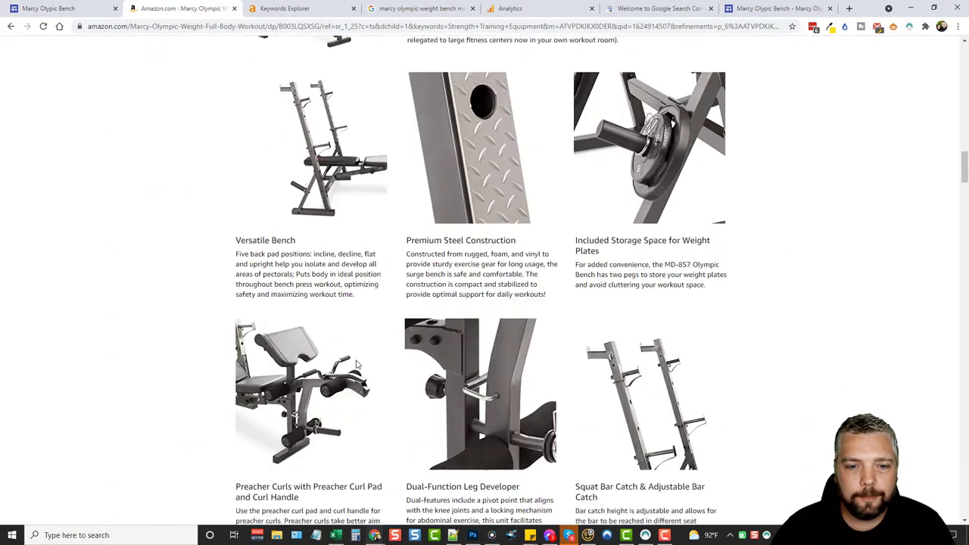
scroll(362, 364, down, 4)
scroll(434, 313, up, 8)
scroll(428, 331, down, 6)
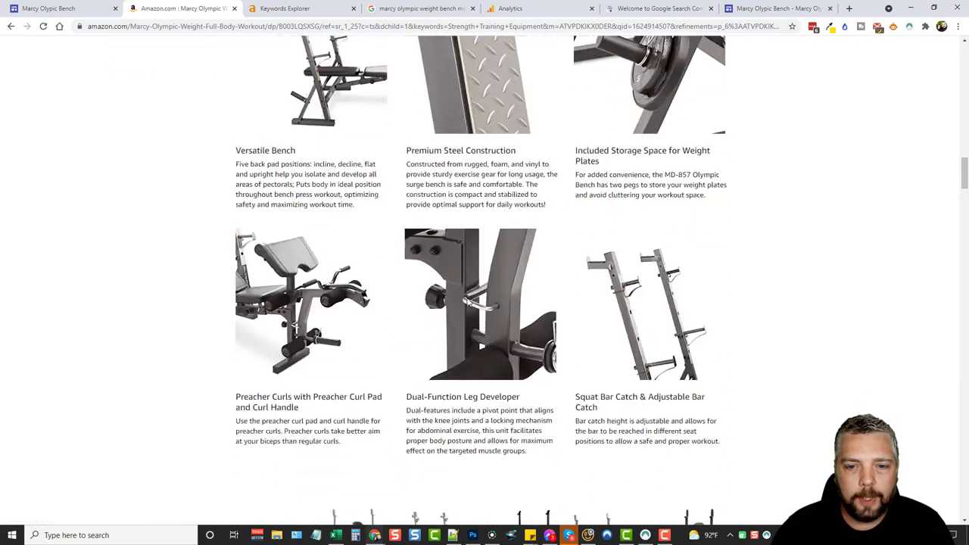
drag(237, 151, 714, 442)
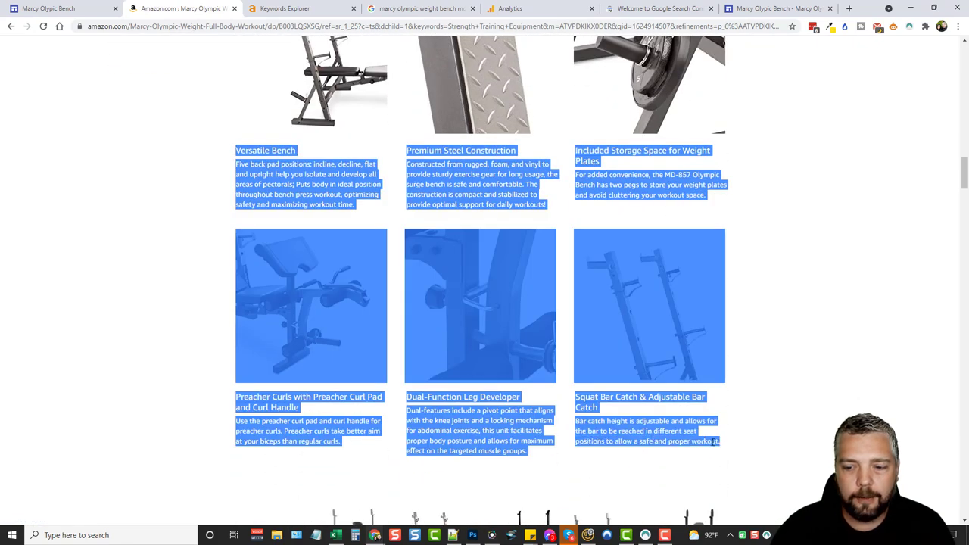
right_click(660, 440)
click(702, 325)
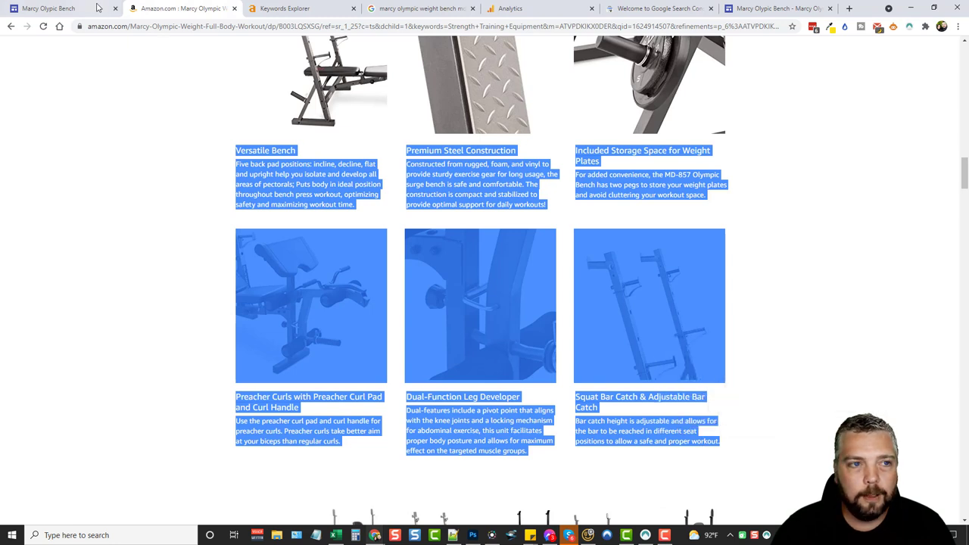
Paste the copied feature descriptions as plain text into the new text box below the images in Google Sites
click(97, 8)
right_click(215, 397)
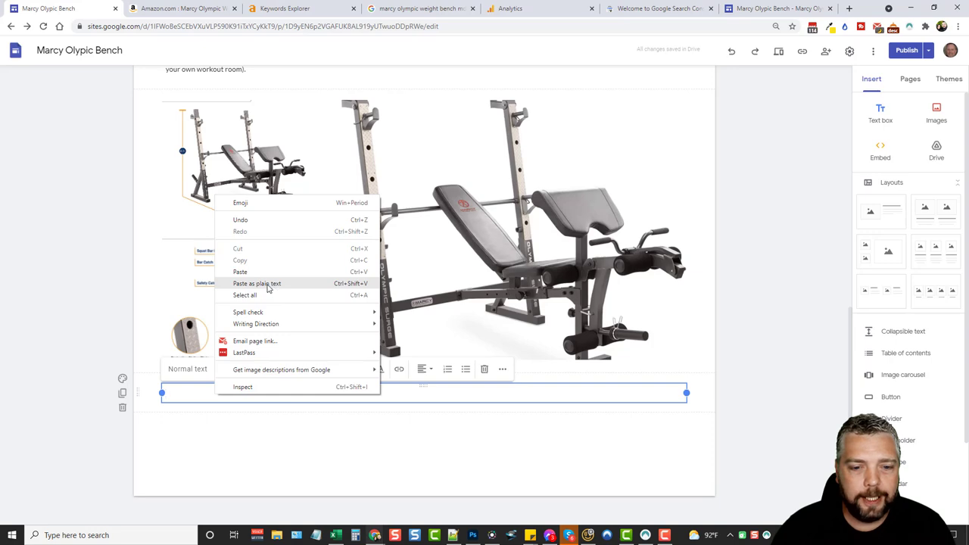
click(267, 286)
scroll(253, 317, up, 1)
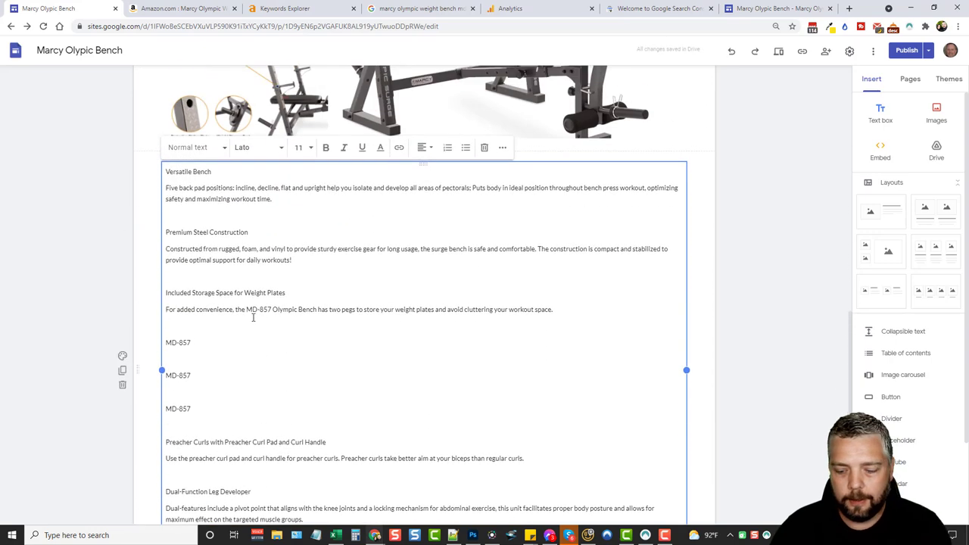
Delete the three stray "MD-857" lines and their surplus blank lines above the "Preacher Curls with Preacher Curl Pad and Curl Handle" section
drag(205, 408, 167, 347)
key(BackSpace)
key(BackSpace)
key(BackSpace)
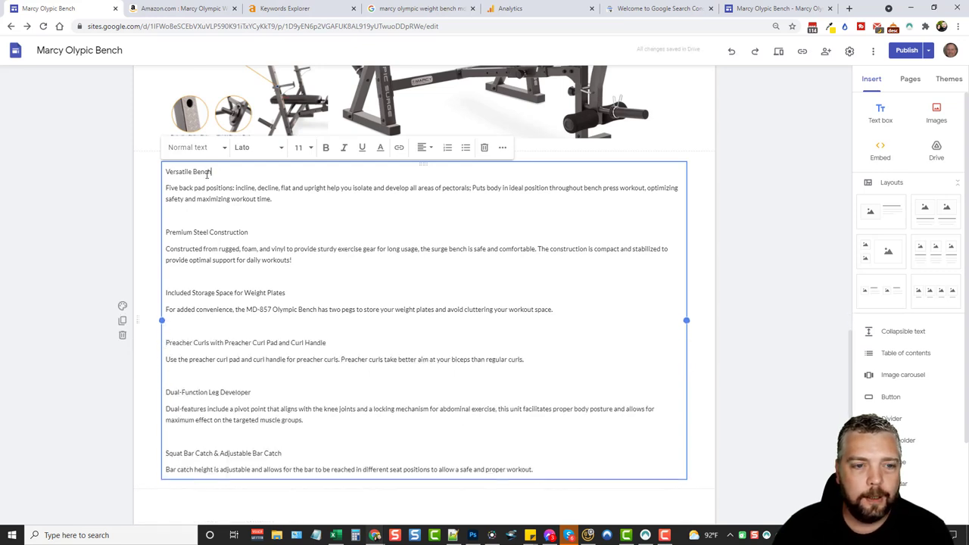
Remove the blank lines between the six feature sections in the text box, from Versatile Bench to Squat Bar Catch & Adjustable Bar Catch
drag(207, 175, 162, 174)
click(288, 201)
key(Delete)
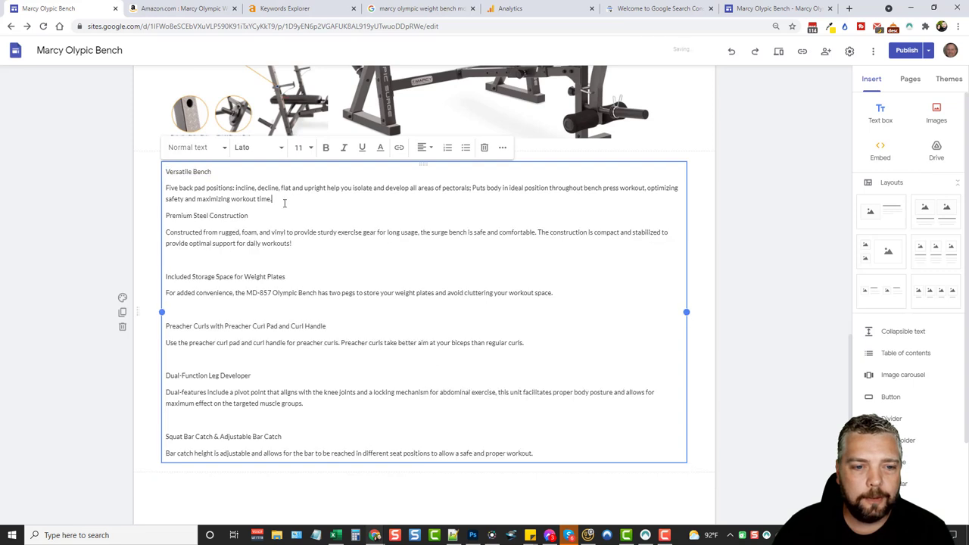
click(306, 261)
key(BackSpace)
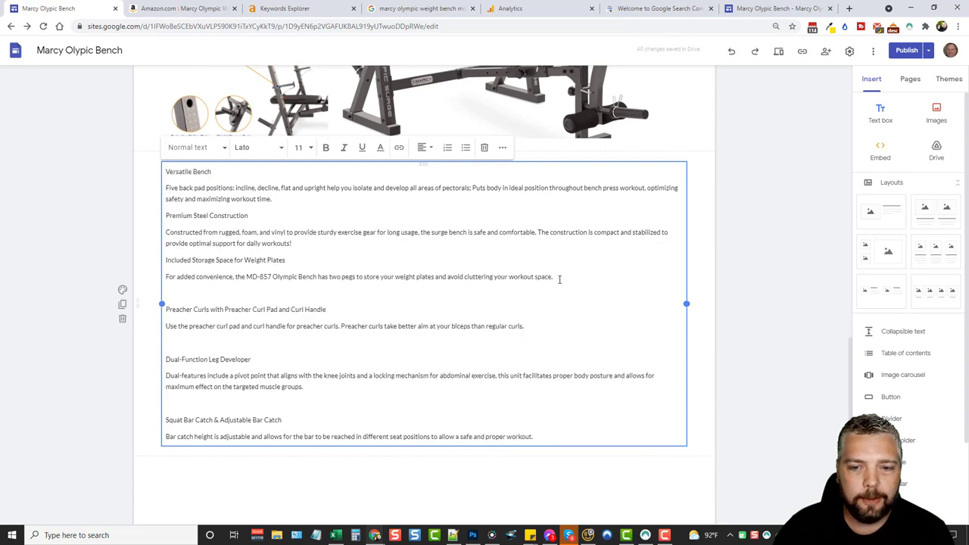
click(559, 279)
key(Delete)
click(539, 311)
key(Delete)
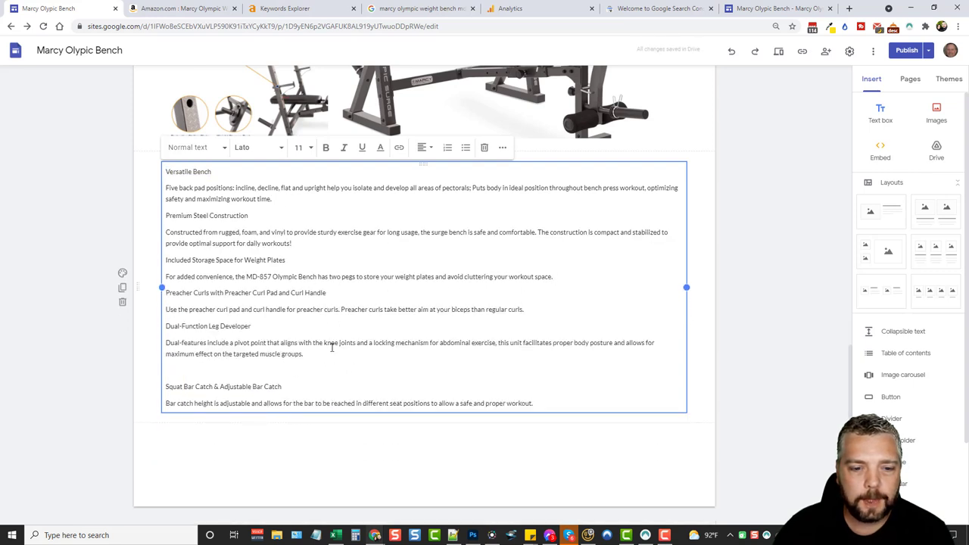
click(318, 354)
key(Delete)
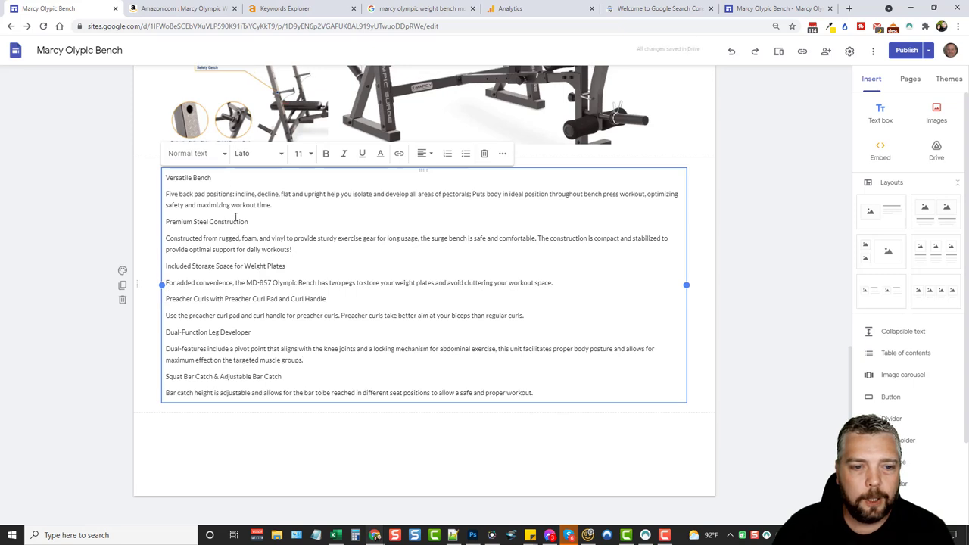
Look over the page layout from the header and video section down to the product images and feature text
drag(212, 177, 161, 180)
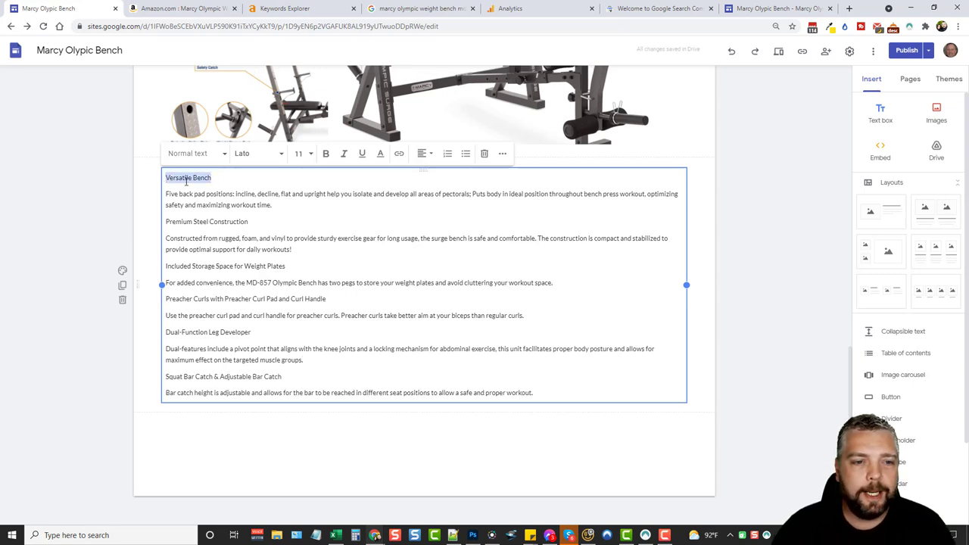
click(724, 256)
scroll(633, 357, up, 10)
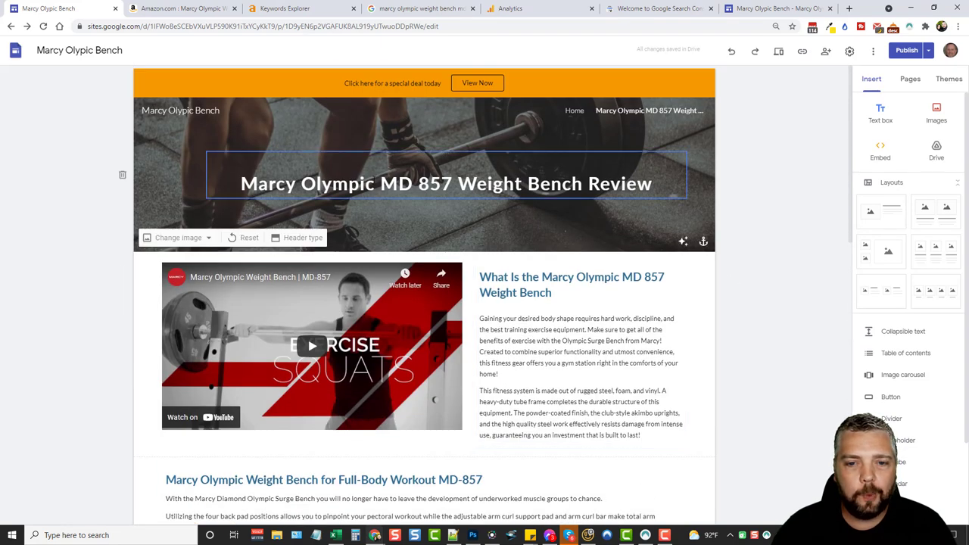
scroll(707, 329, down, 2)
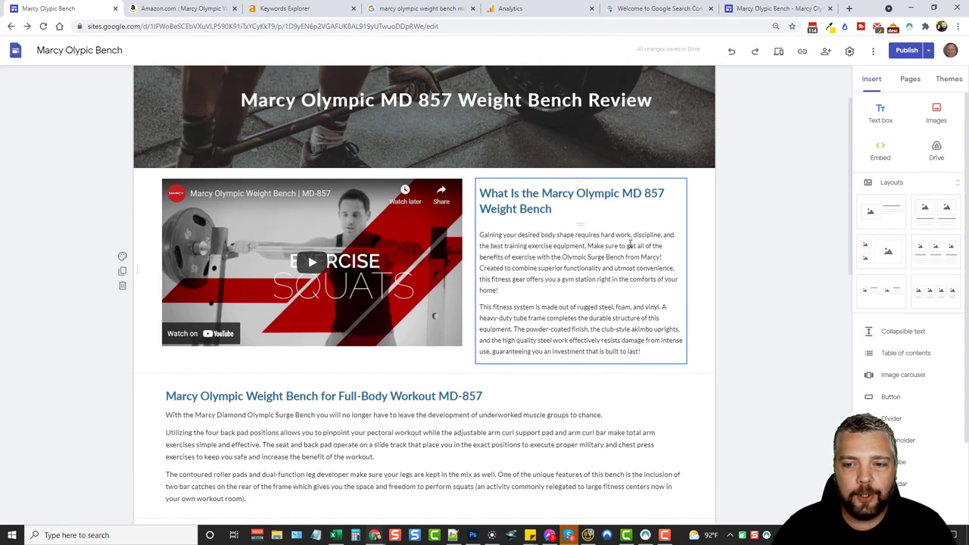
scroll(629, 246, down, 2)
scroll(409, 311, down, 10)
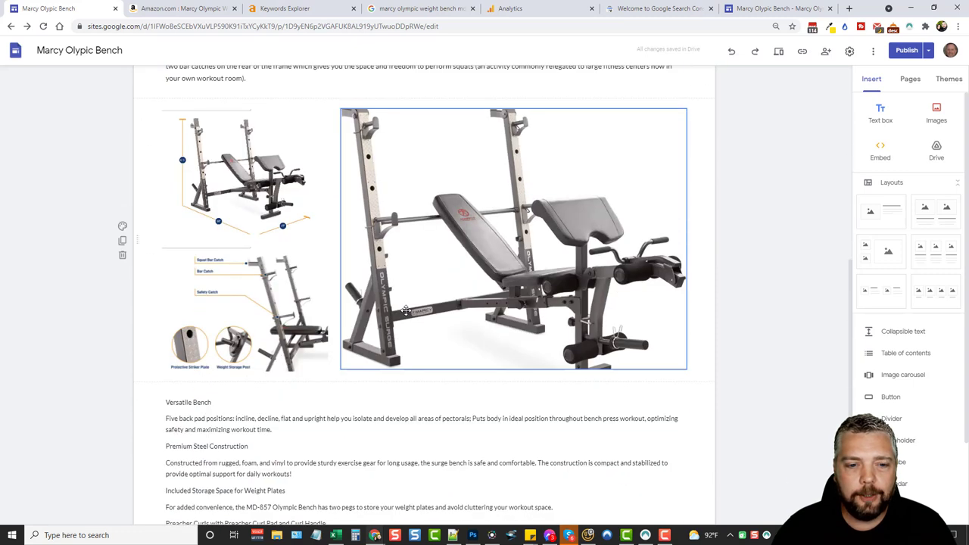
Format the "Versatile Bench" and "Premium Steel Construction" lines in the feature text box as bold subheadings
click(229, 260)
drag(218, 233, 162, 233)
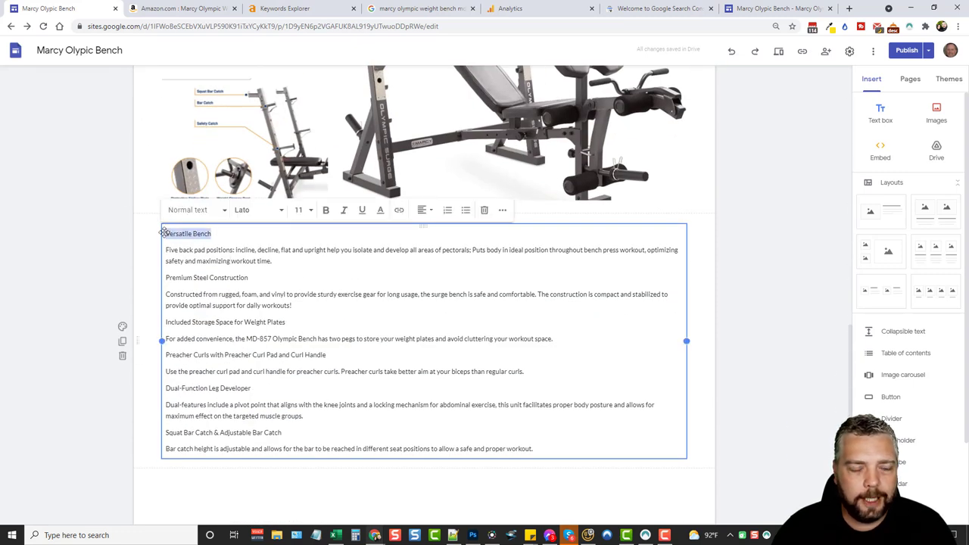
click(212, 218)
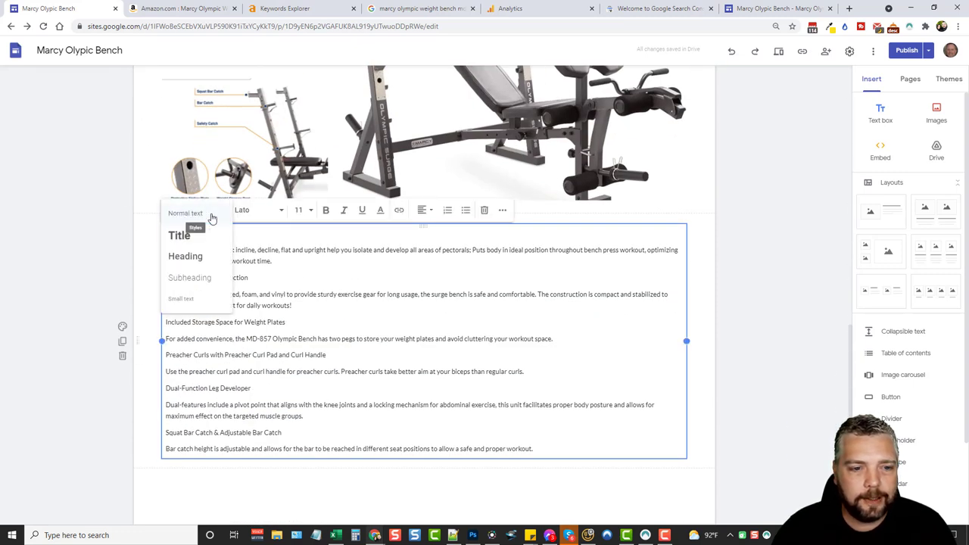
click(203, 277)
click(321, 210)
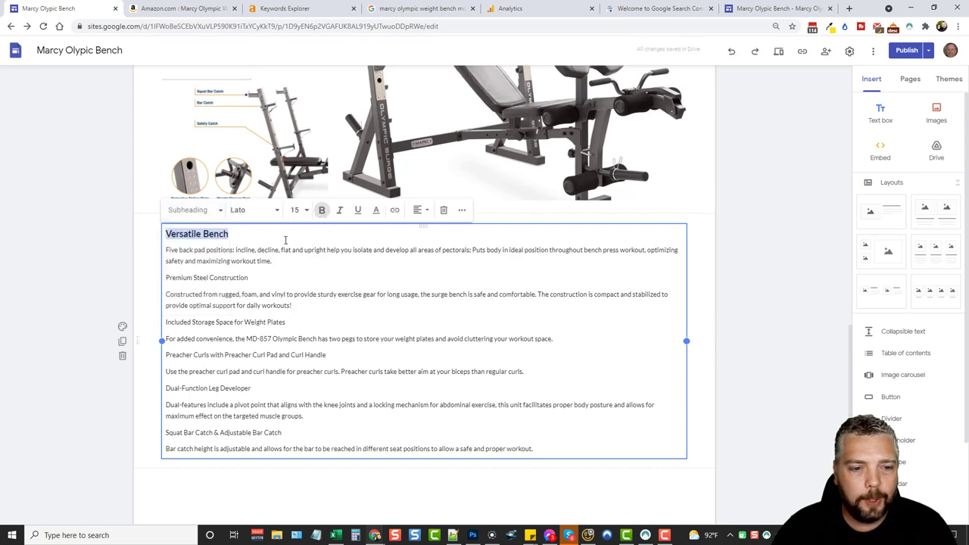
drag(262, 283, 162, 278)
click(206, 210)
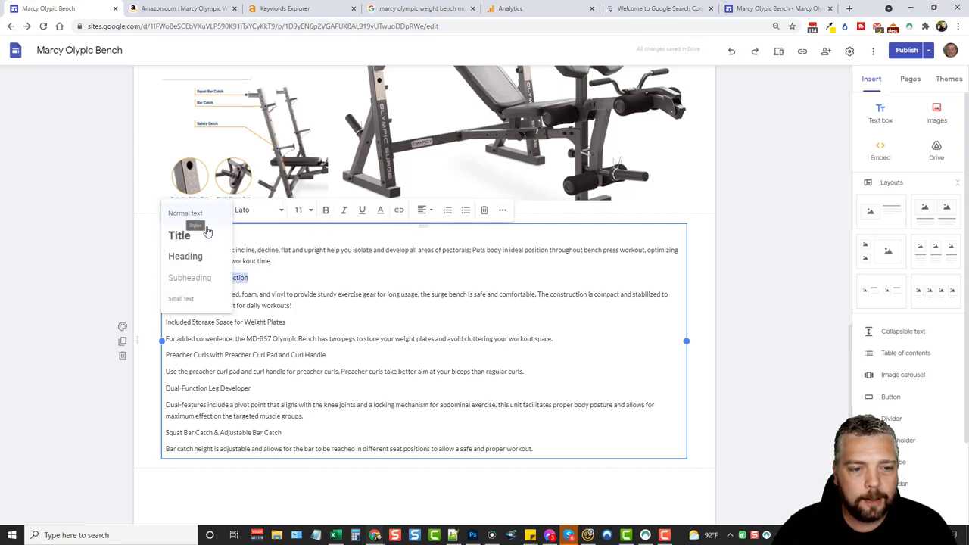
click(203, 279)
click(322, 209)
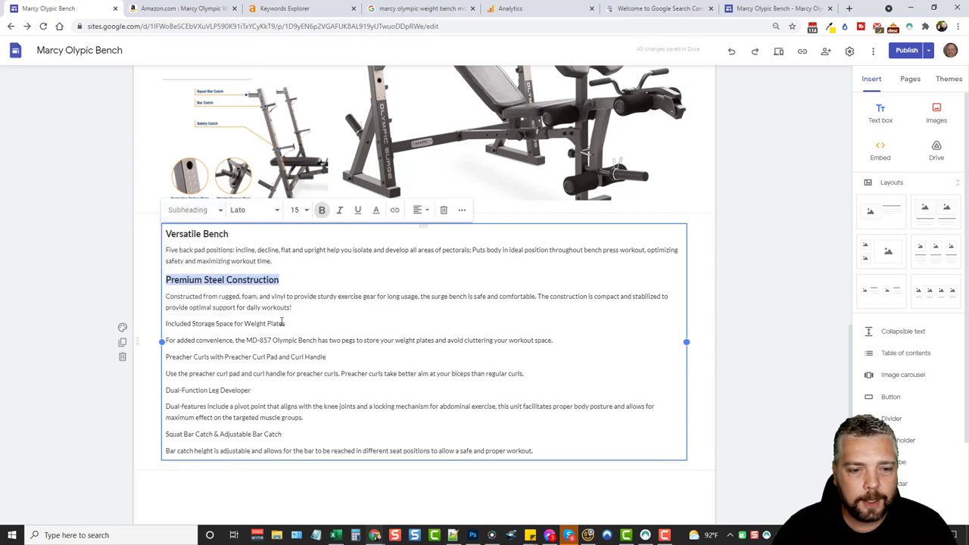
Format the "Included Storage Space for Weight Plates" and "Preacher Curls with Preacher Curl Pad and Curl Handle" lines as bold subheadings
drag(285, 323, 165, 324)
click(205, 210)
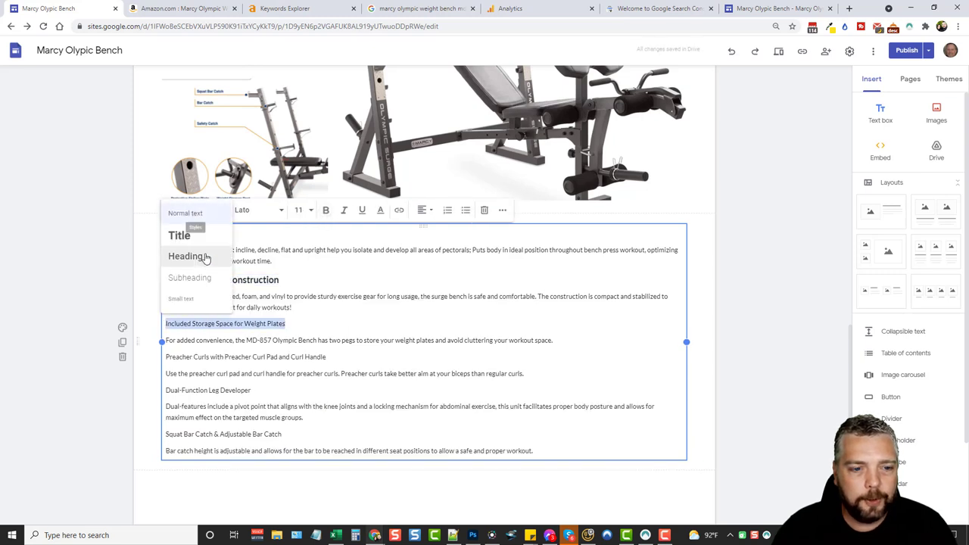
click(213, 276)
click(326, 210)
drag(326, 359, 166, 357)
click(195, 210)
click(213, 277)
click(326, 210)
Format the "Dual-Function Leg Developer" line as a bold subheading
key(Down)
key(Down)
key(shift+End)
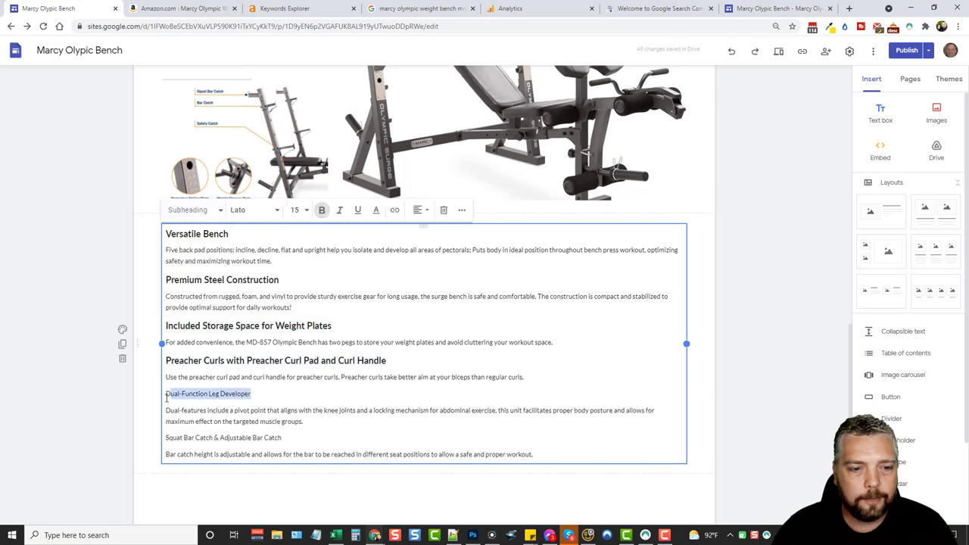
click(196, 209)
click(201, 277)
click(325, 209)
Format the "Squat Bar Catch & Adjustable Bar Catch" line as a bold subheading
key(Down)
key(Down)
key(shift+End)
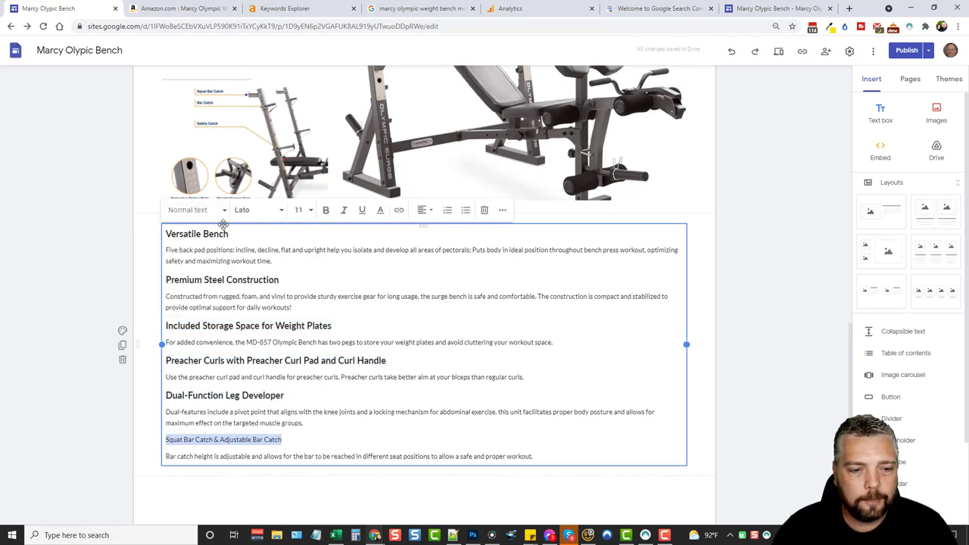
click(195, 210)
click(201, 285)
click(325, 210)
click(425, 346)
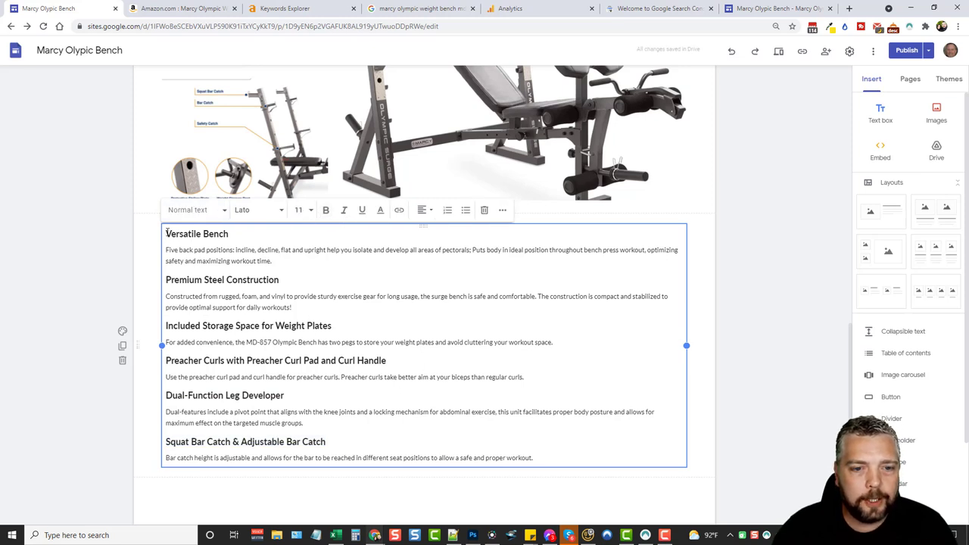
Set the font size of all the text in the feature text box to 12
drag(166, 231, 556, 458)
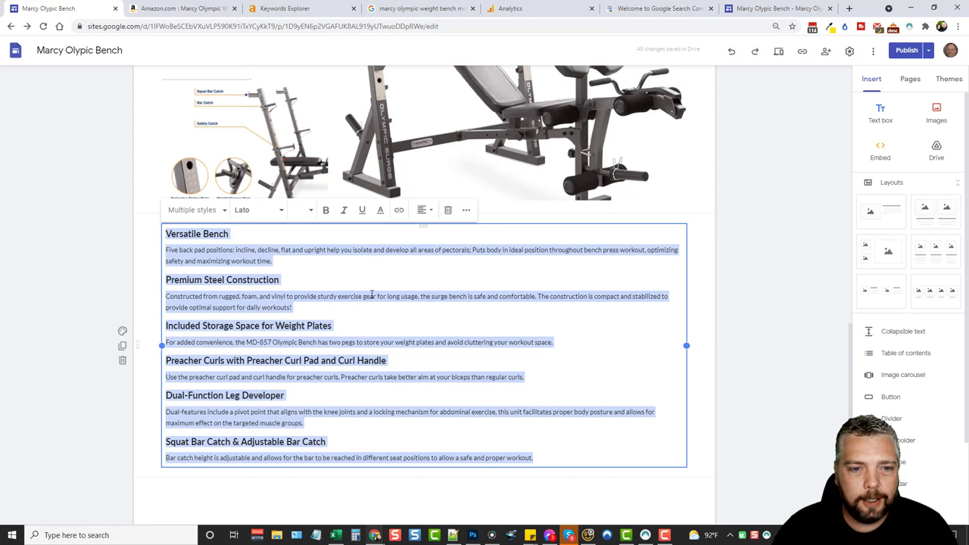
click(281, 209)
click(303, 210)
click(303, 210)
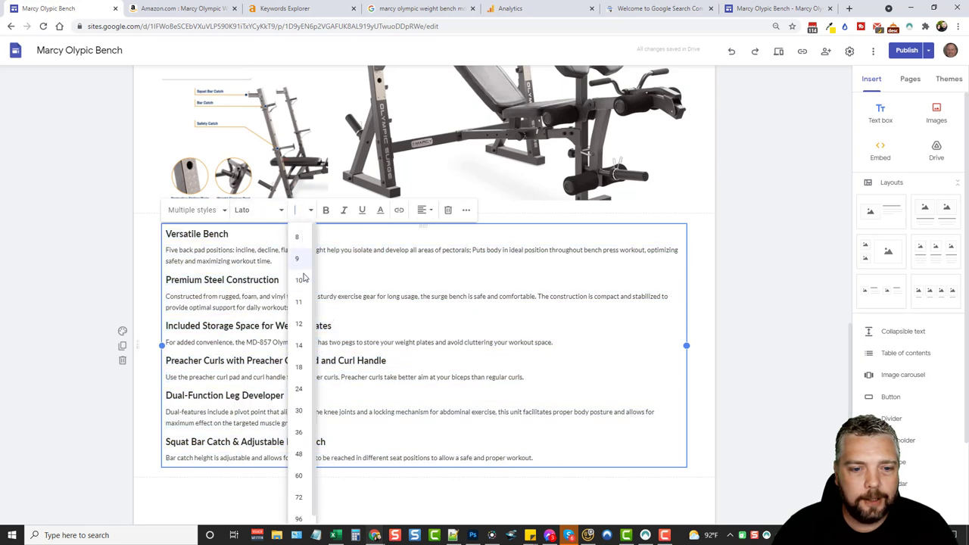
click(300, 330)
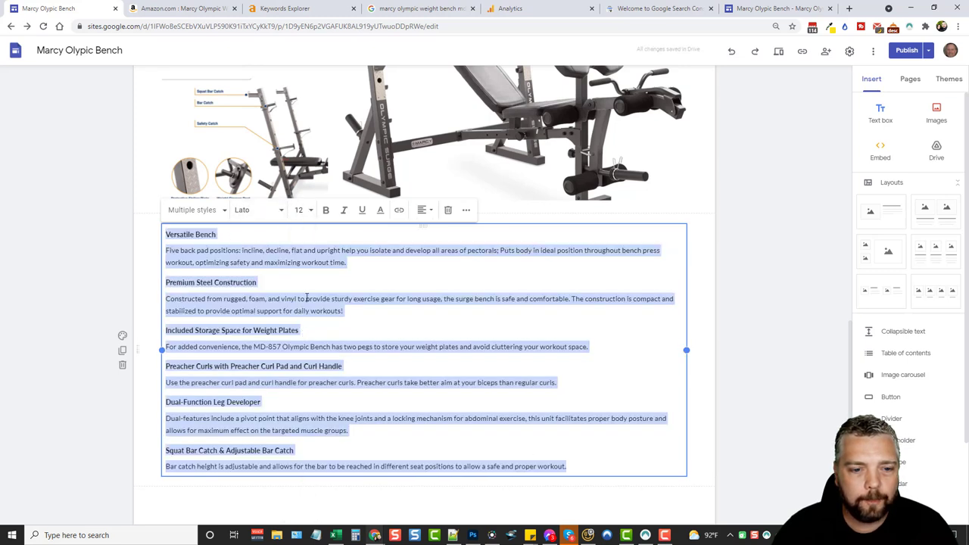
click(307, 298)
Set the font size of the "Versatile Bench" and "Premium Steel Construction" subheadings to 18
triple_click(223, 239)
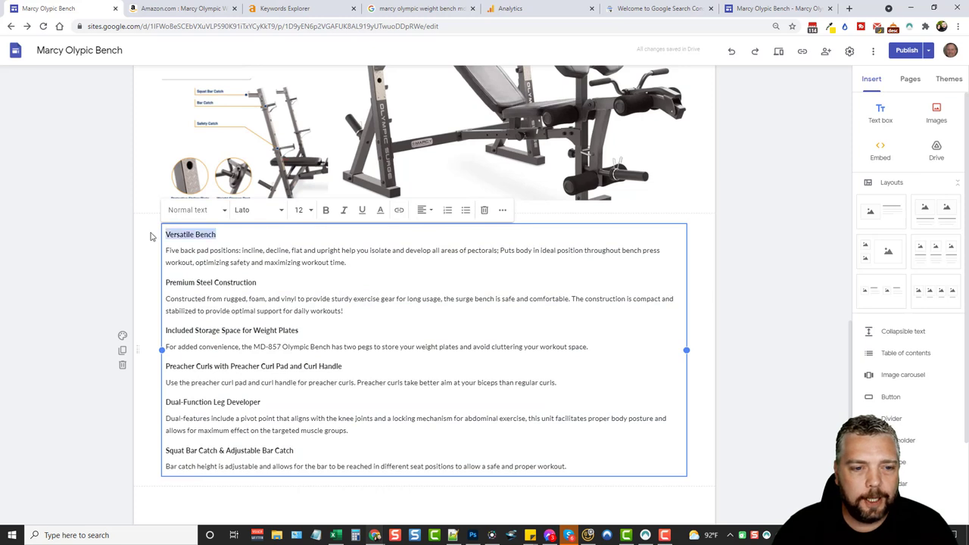
click(299, 210)
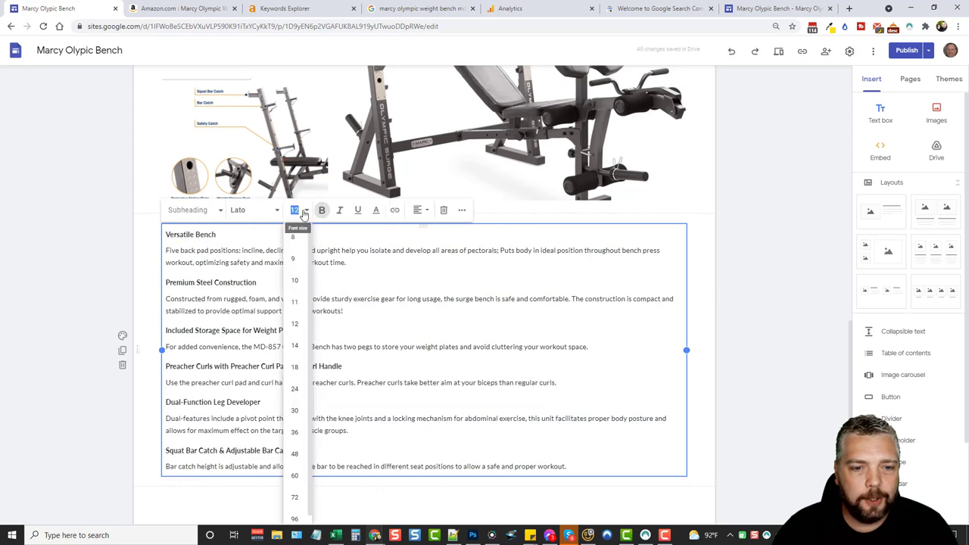
click(295, 367)
drag(257, 284, 165, 284)
click(301, 209)
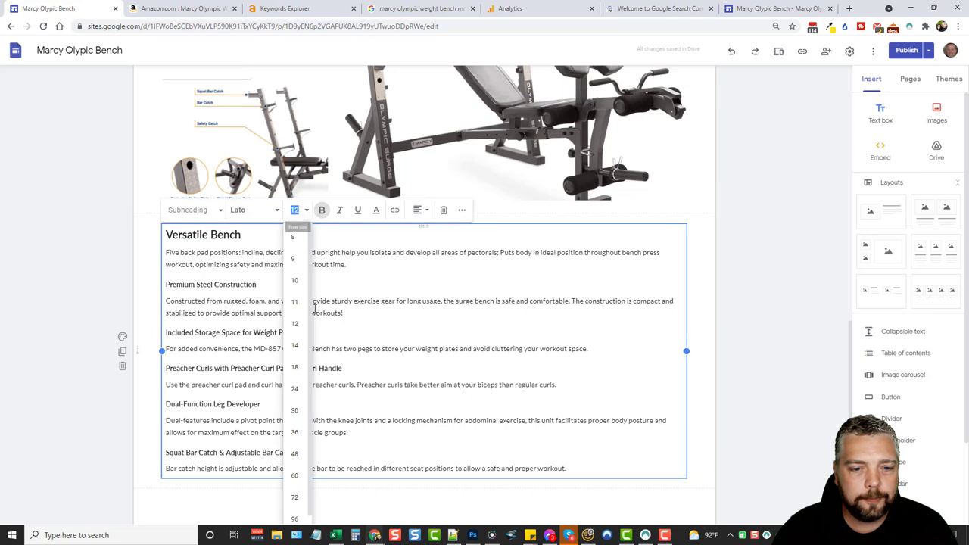
click(295, 363)
Set the "Included Storage Space for Weight Plates" and "Preacher Curls with Preacher Curl Pad and Curl Handle" subheadings to font size 18
click(297, 334)
drag(287, 338, 159, 342)
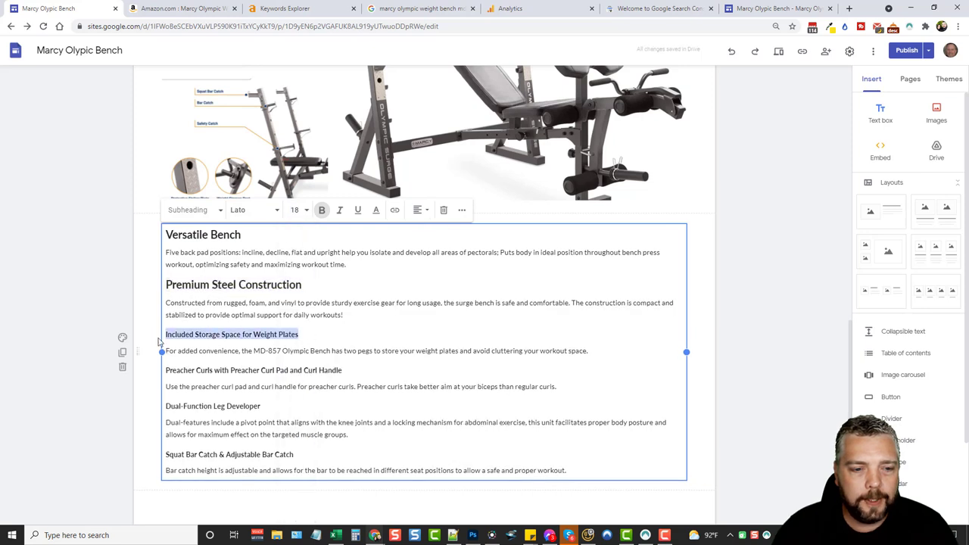
click(297, 210)
click(295, 367)
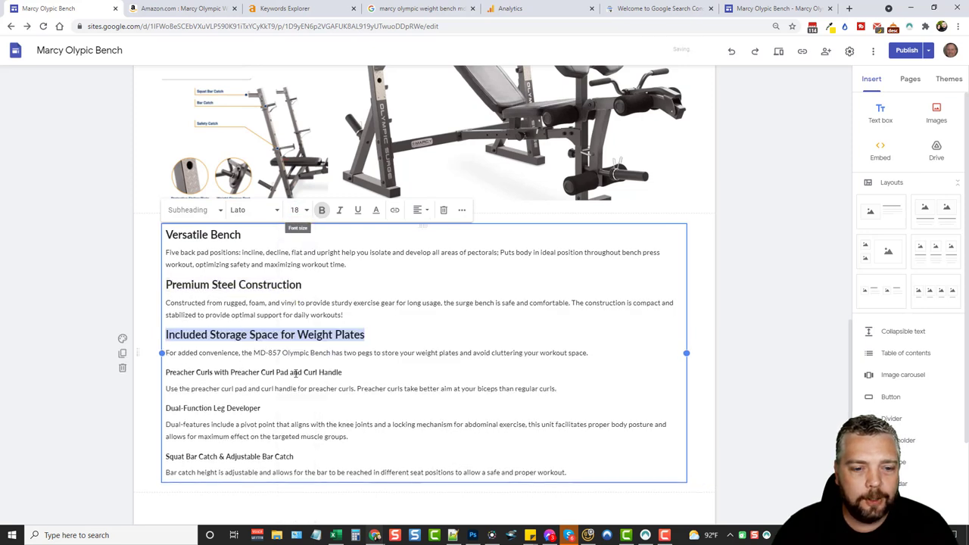
drag(349, 374, 161, 374)
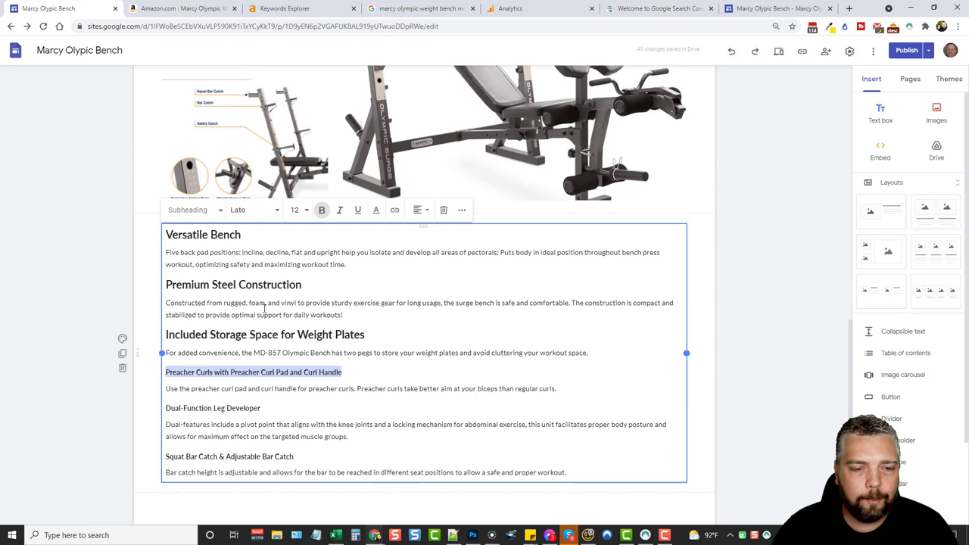
click(297, 210)
click(296, 367)
Set the "Dual-Function Leg Developer" and "Squat Bar Catch & Adjustable Bar Catch" subheadings to font size 18
drag(276, 426, 162, 421)
drag(271, 410, 160, 409)
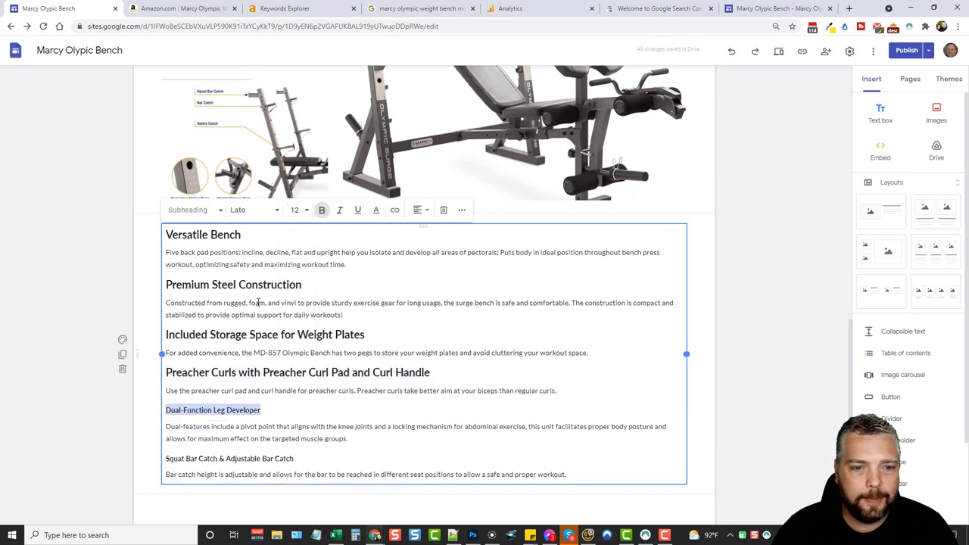
click(297, 210)
click(295, 366)
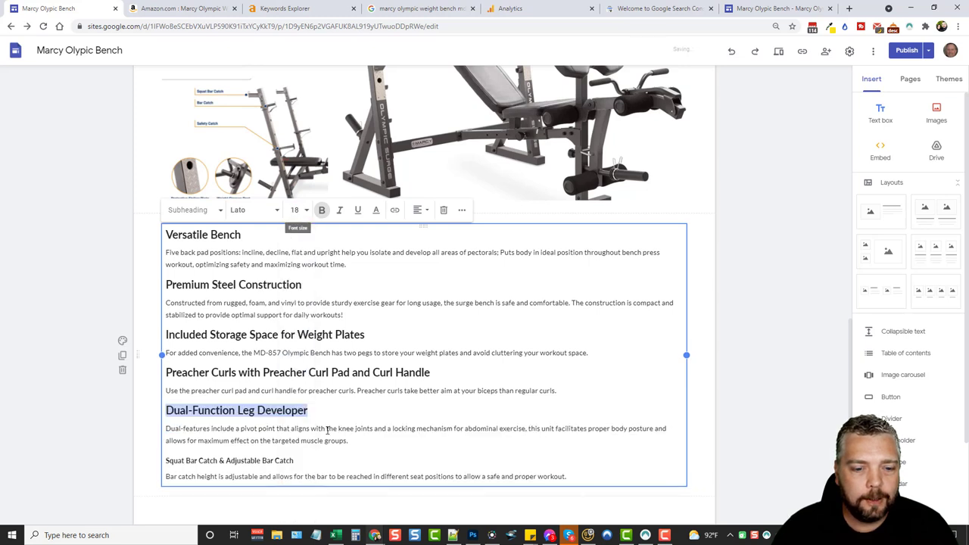
scroll(313, 428, down, 1)
drag(307, 377, 162, 376)
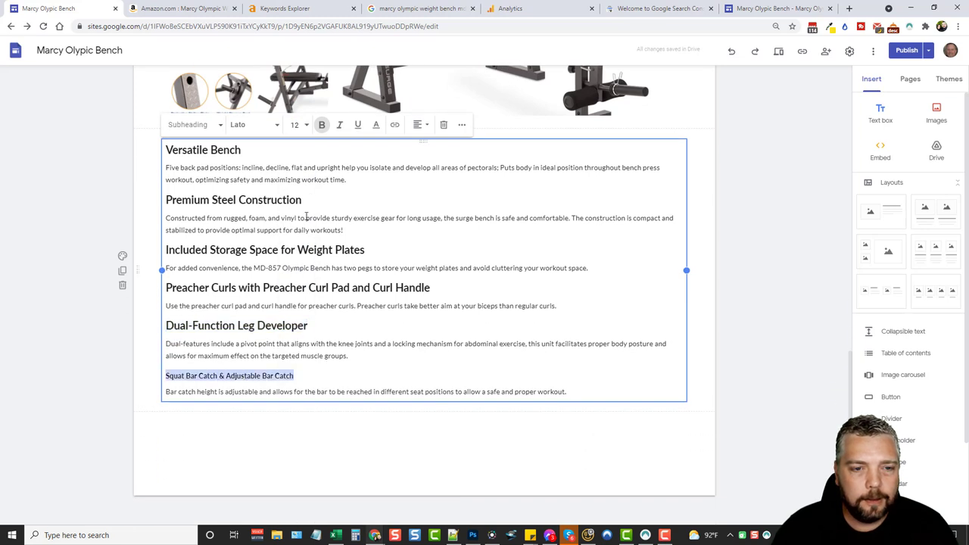
click(301, 126)
click(299, 281)
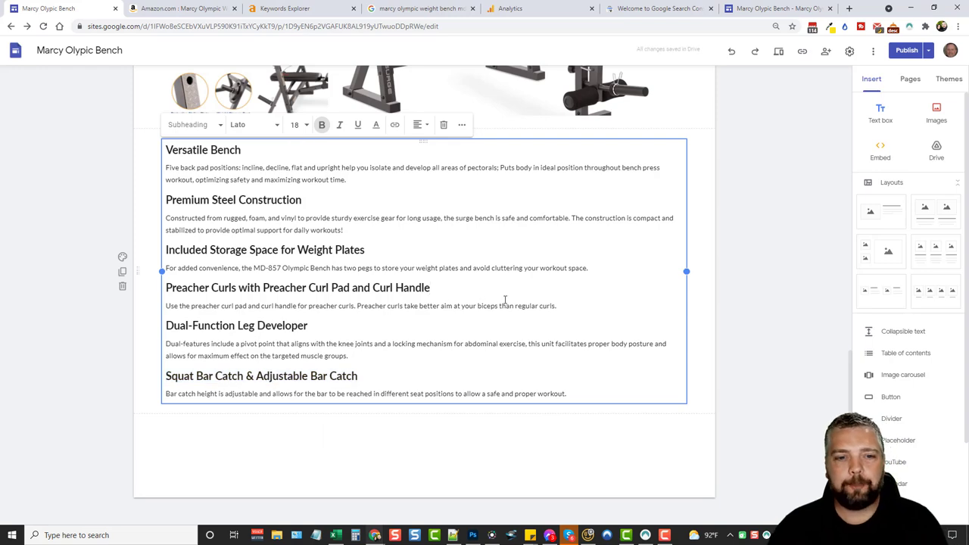
Switch to the Amazon product page and look over the manufacturer's description and feature images of the MD-857 bench
scroll(507, 297, up, 2)
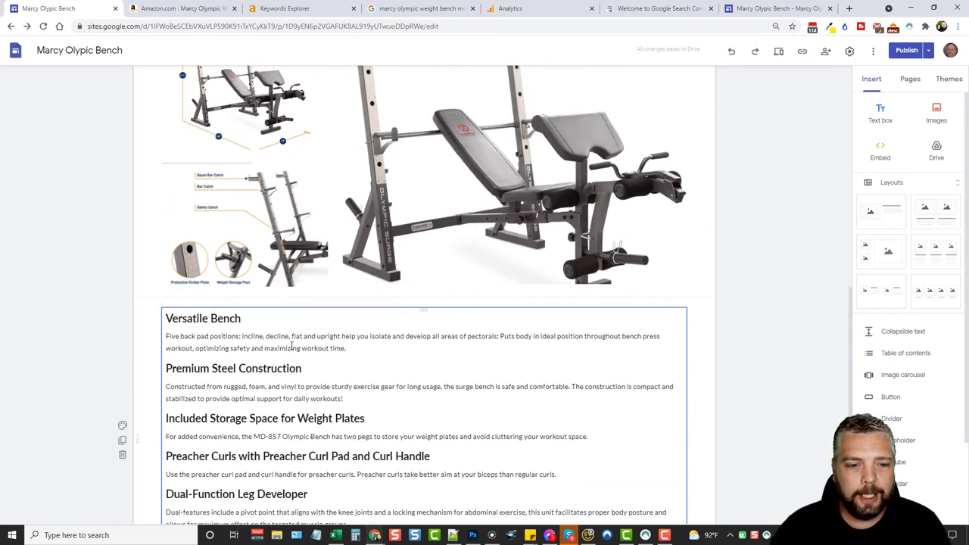
key(ctrl+Tab)
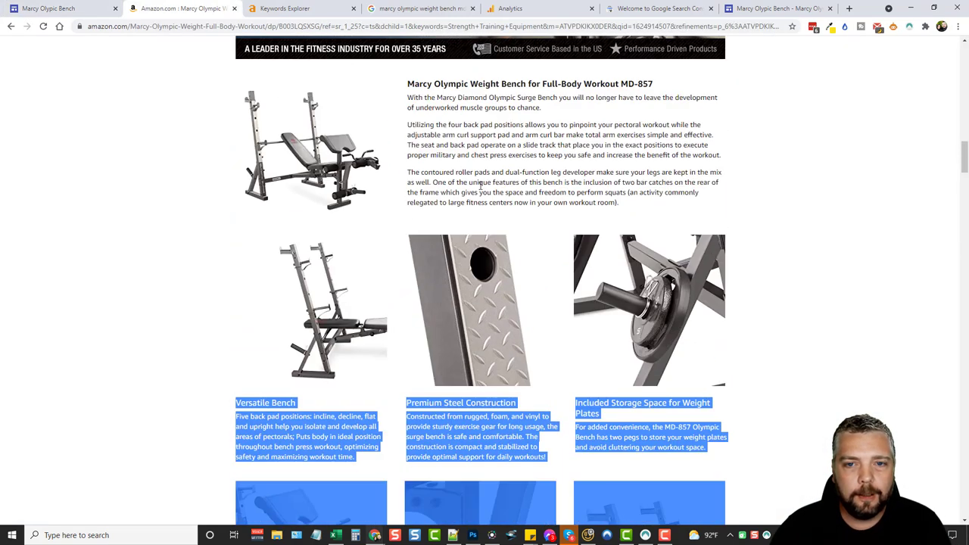
scroll(479, 186, up, 1)
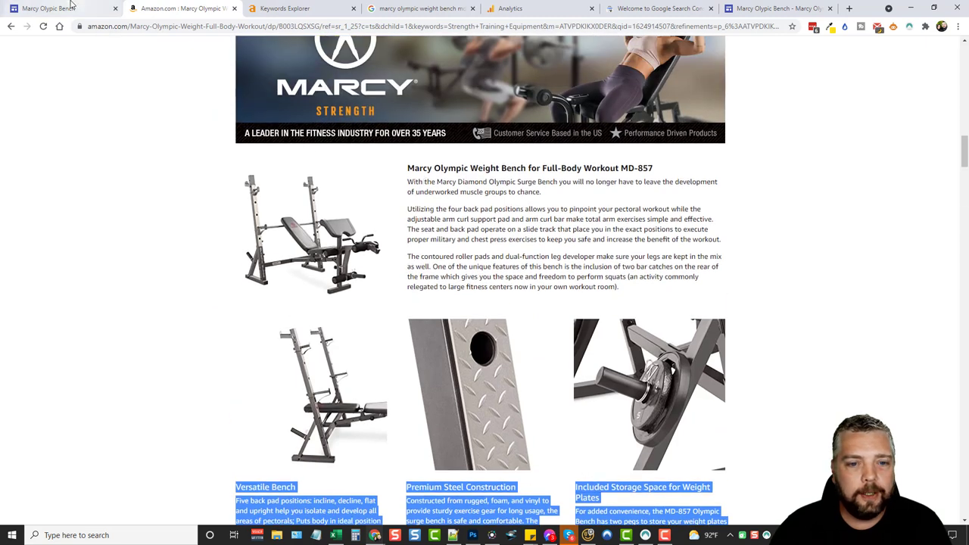
Switch to the Google Sites editor and add an empty text box between the product images and the Versatile Bench text
click(105, 11)
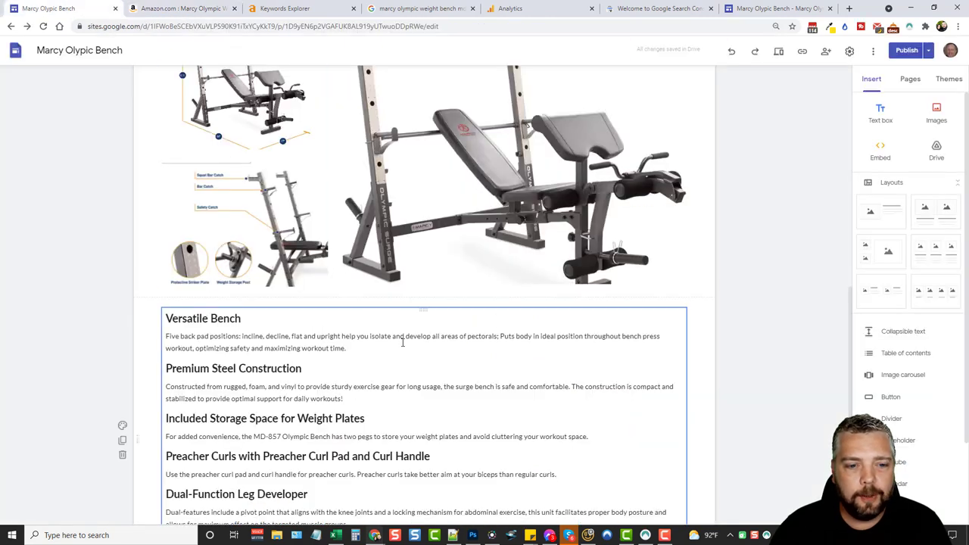
click(883, 114)
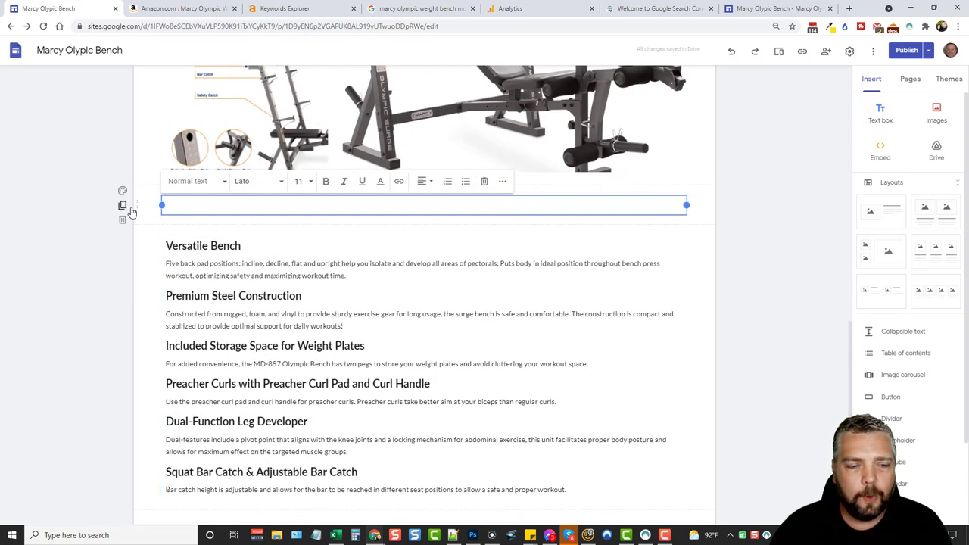
drag(139, 206, 180, 215)
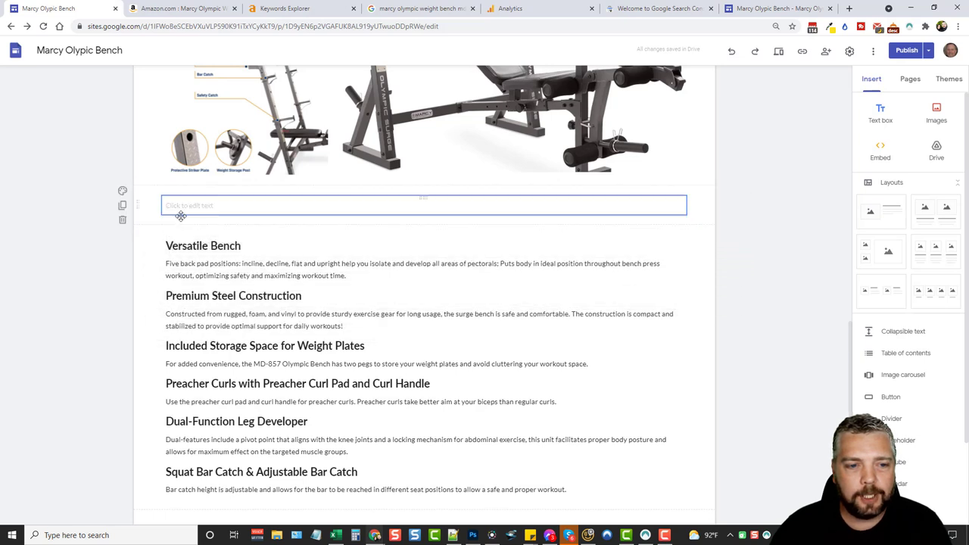
click(230, 208)
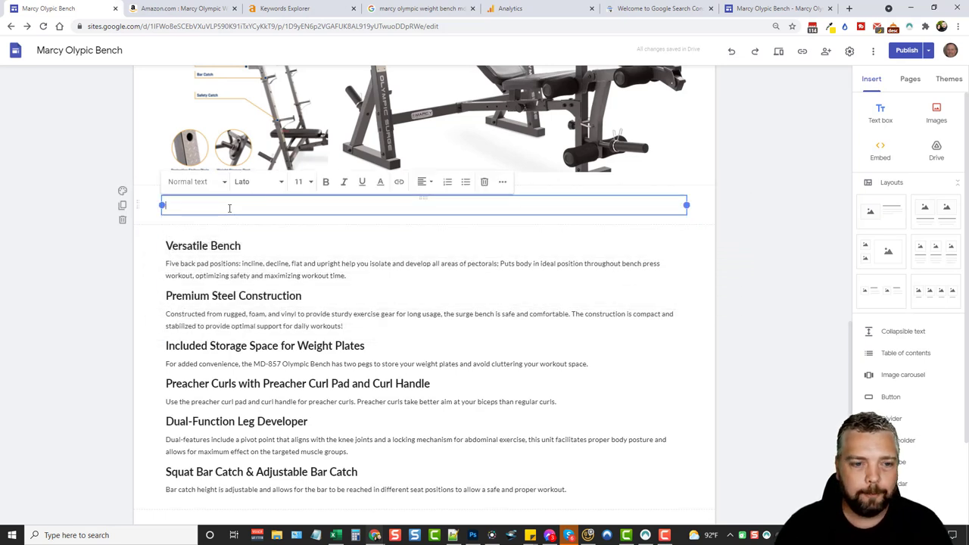
Enter "Marcy Olympic MD-857 Weight Bench Features" in the new text box above the feature descriptions
text(Marcy Olympic)
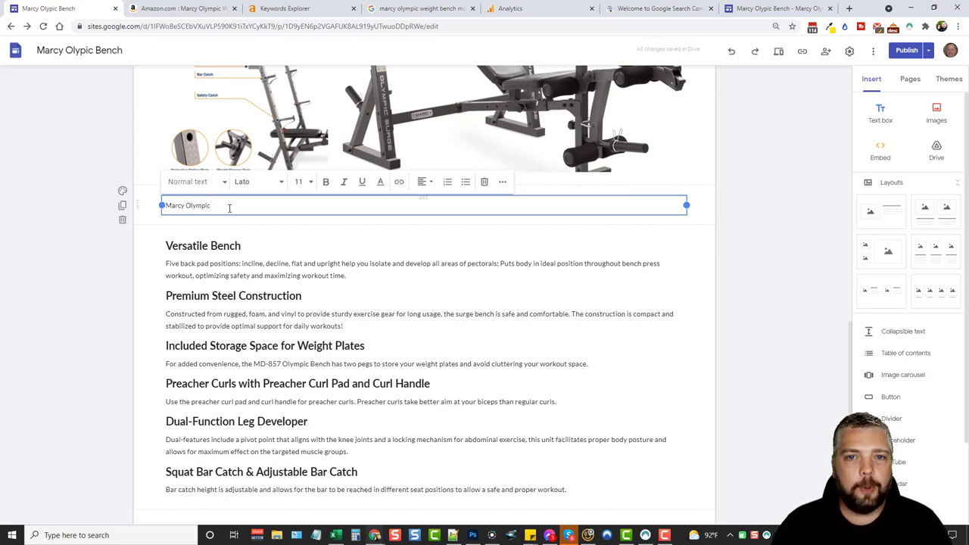
scroll(383, 281, up, 5)
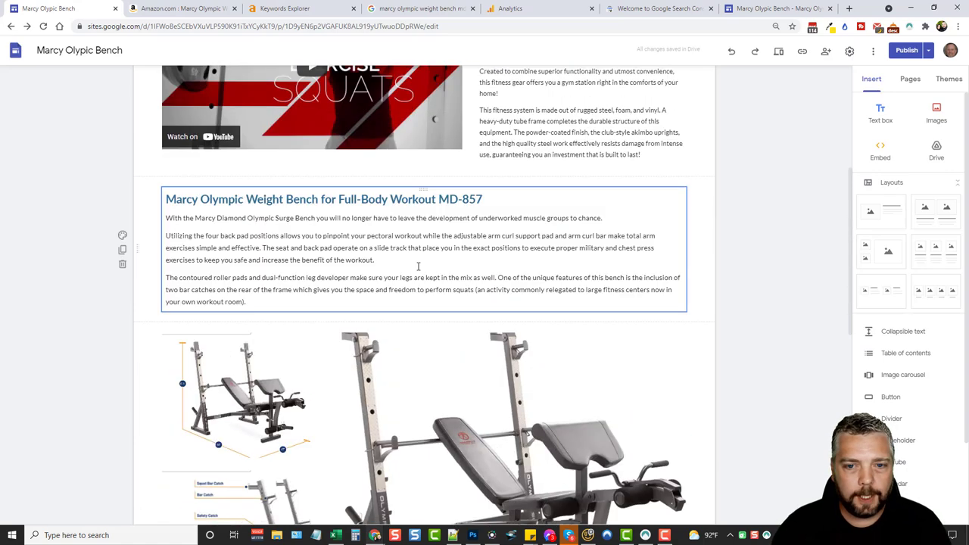
scroll(429, 214, down, 5)
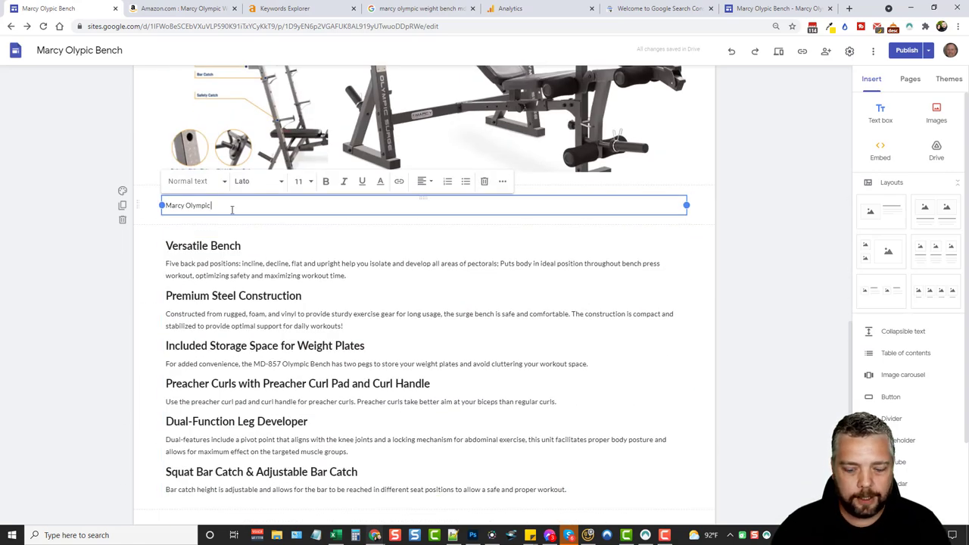
text(MD-8)
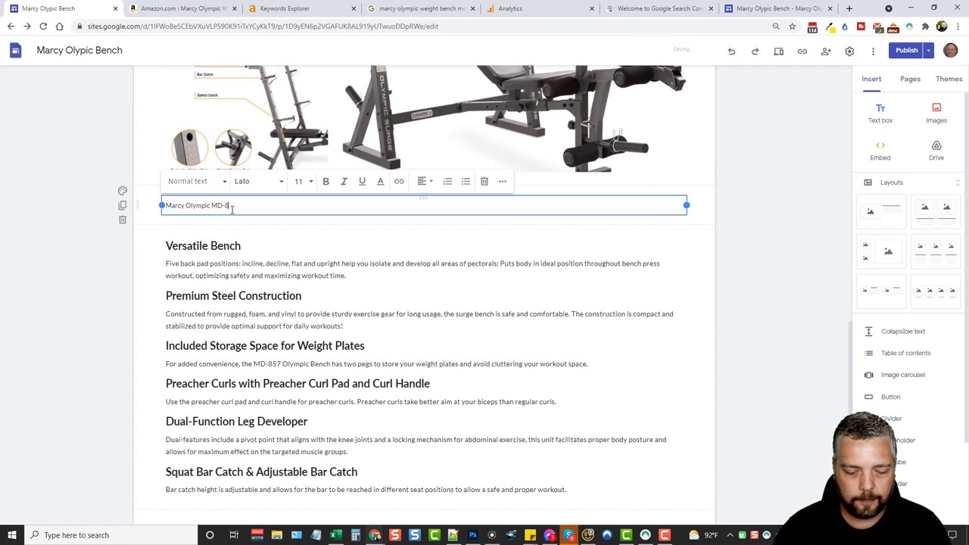
text(57 Weight)
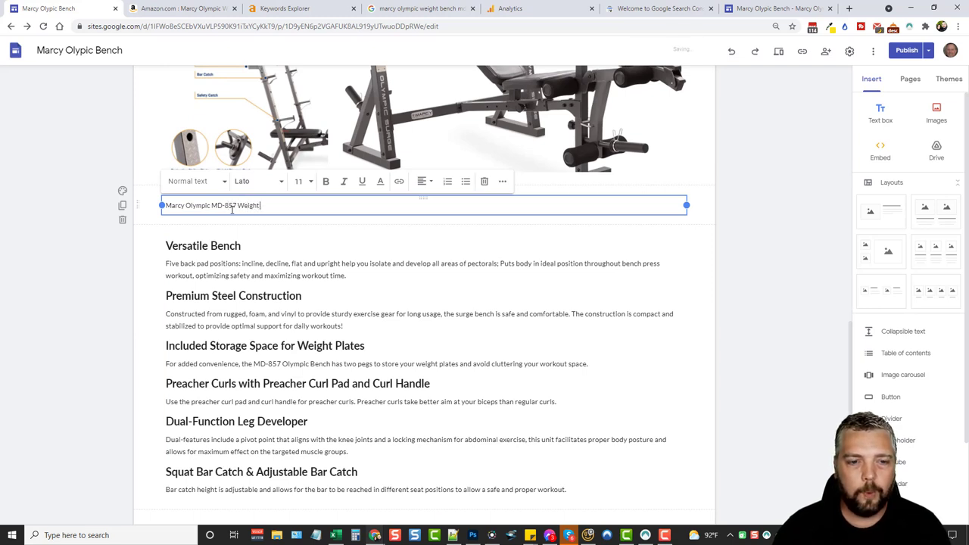
text( Bench Features)
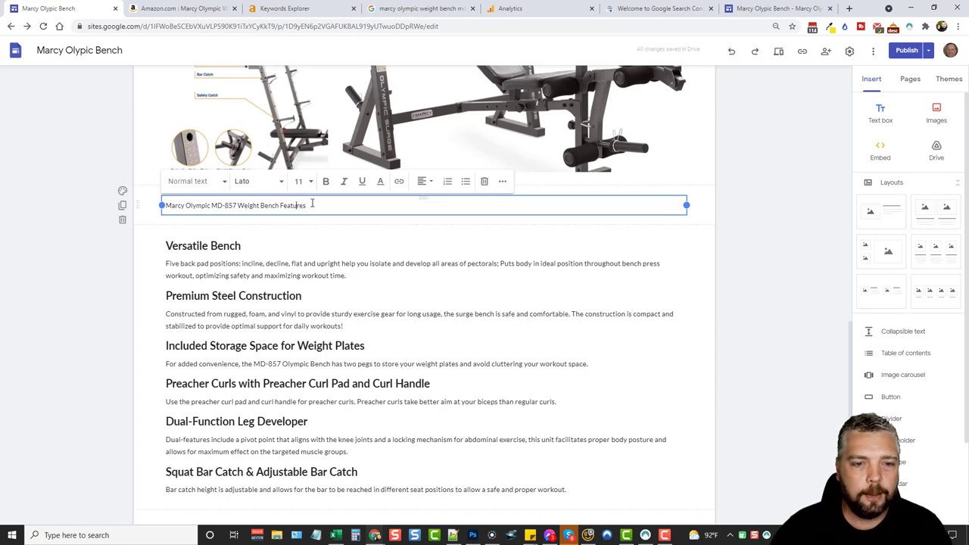
Format the "Marcy Olympic MD-857 Weight Bench Features" line with the Heading style and make it bold
drag(312, 203, 140, 205)
click(268, 188)
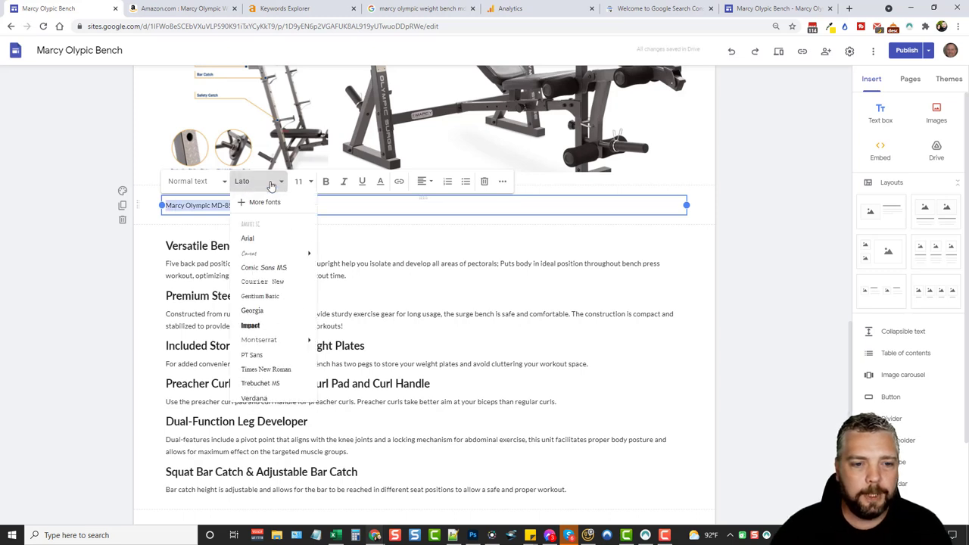
click(216, 190)
click(195, 185)
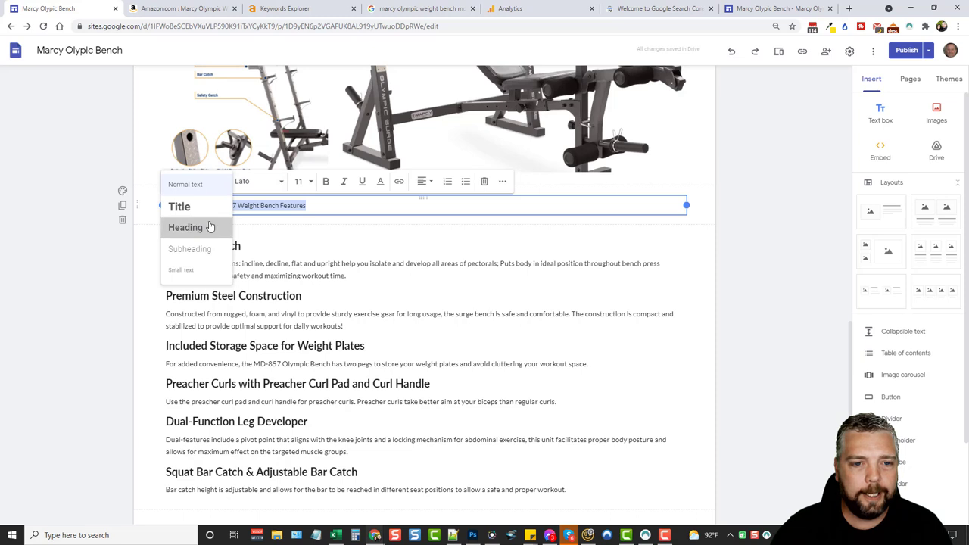
click(188, 227)
click(326, 181)
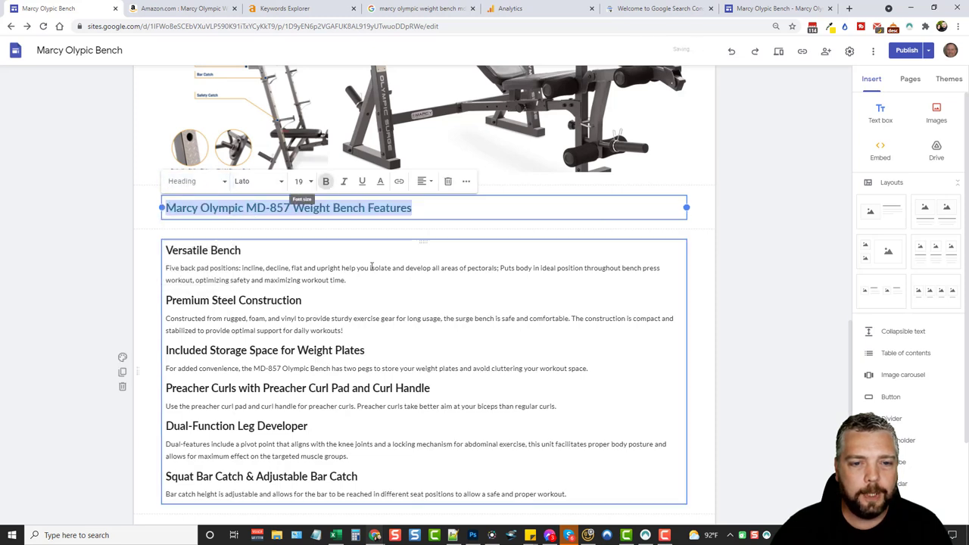
click(214, 286)
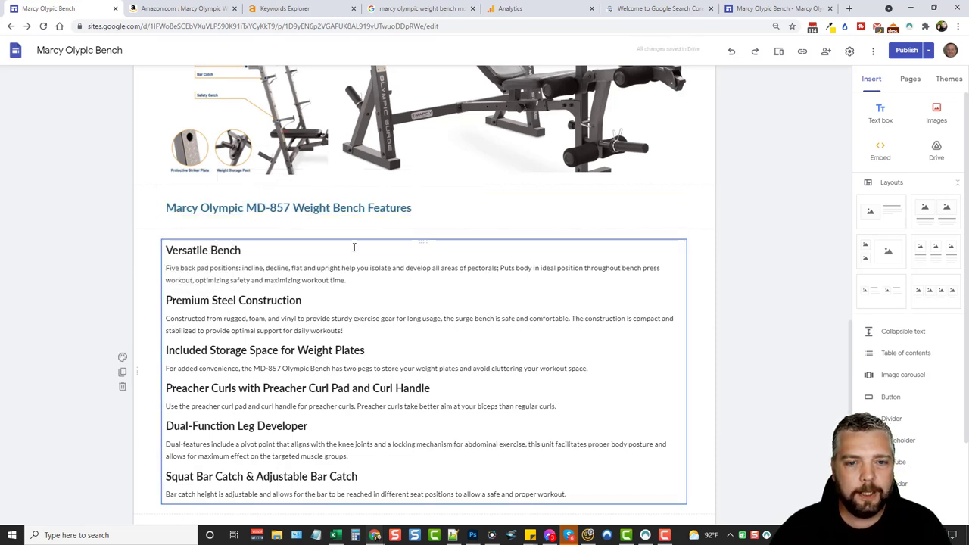
Review the page built so far, then examine the Amazon listing's product details, customer questions and reviews for more content
scroll(416, 391, up, 10)
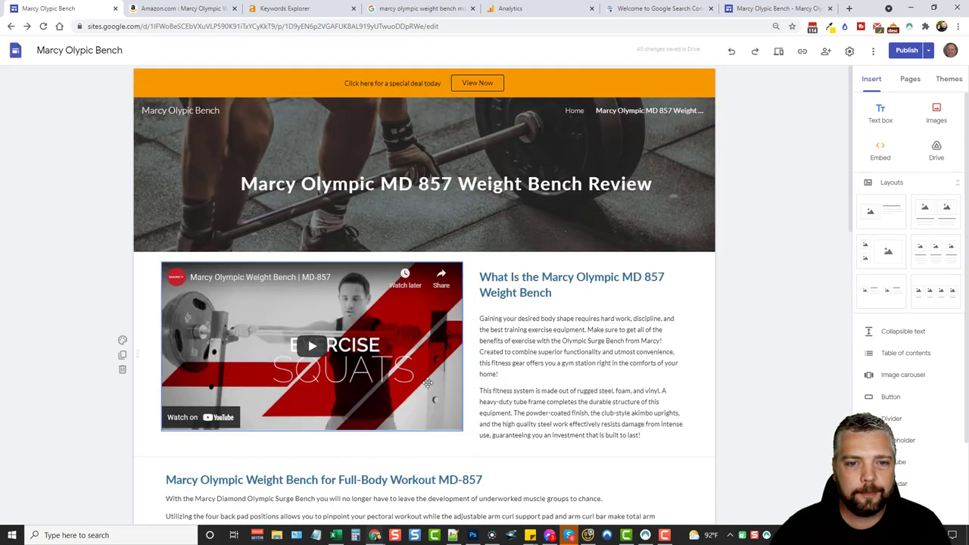
scroll(430, 376, down, 10)
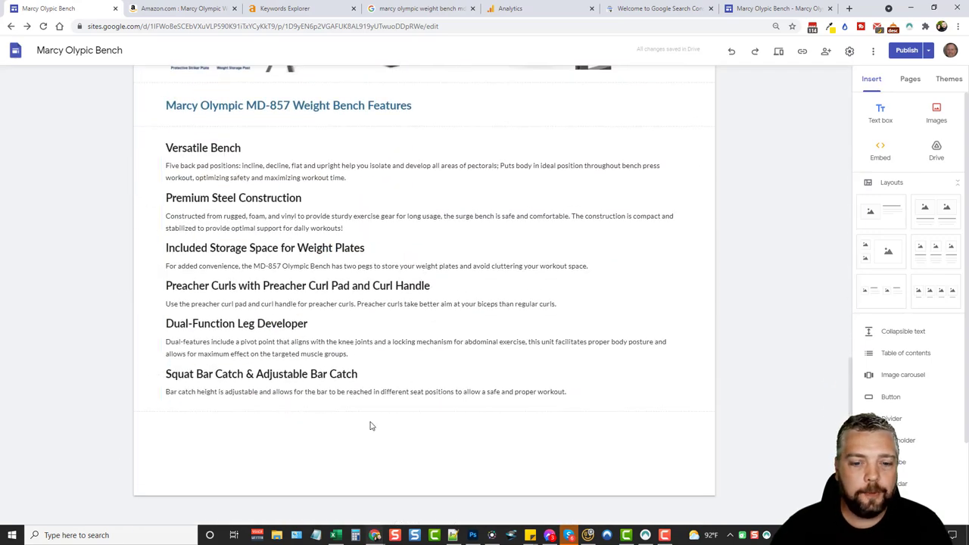
click(188, 10)
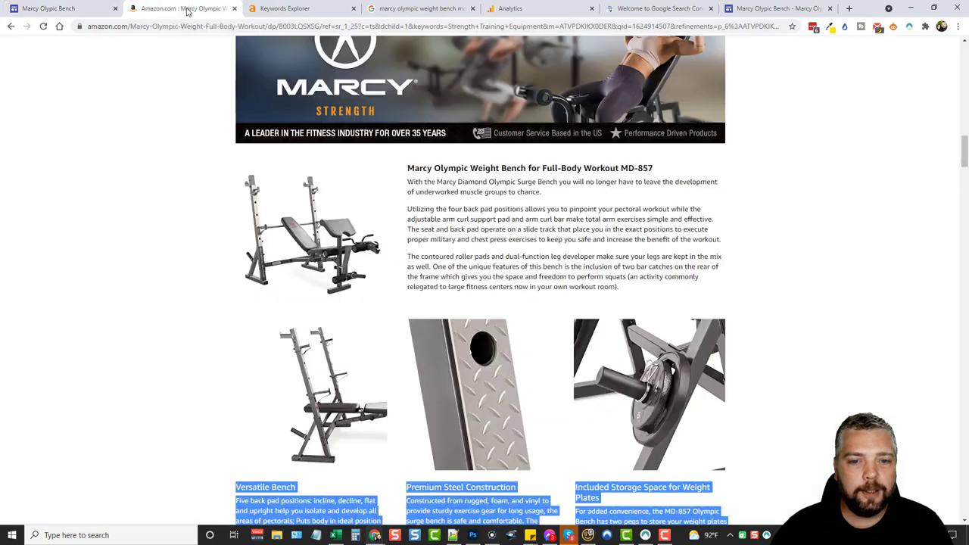
scroll(471, 296, down, 10)
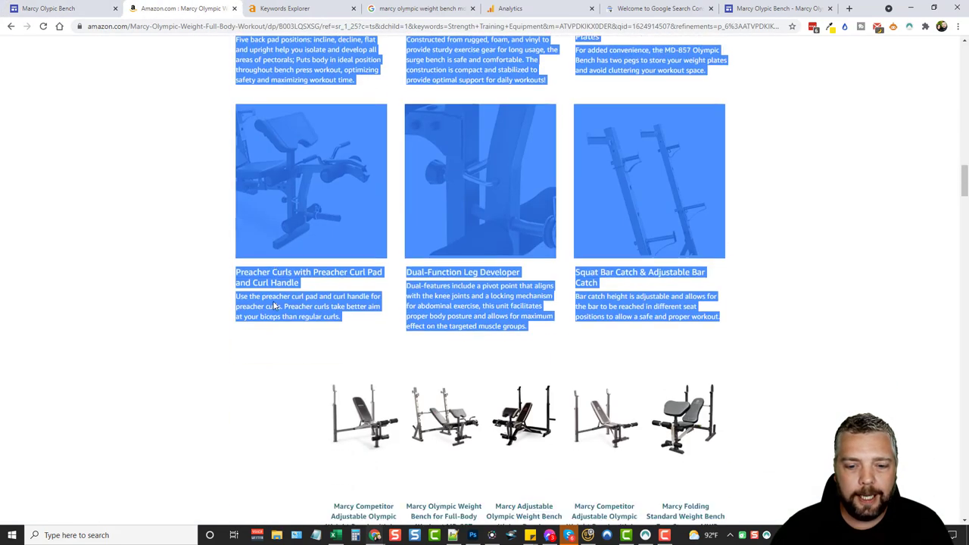
scroll(473, 273, down, 5)
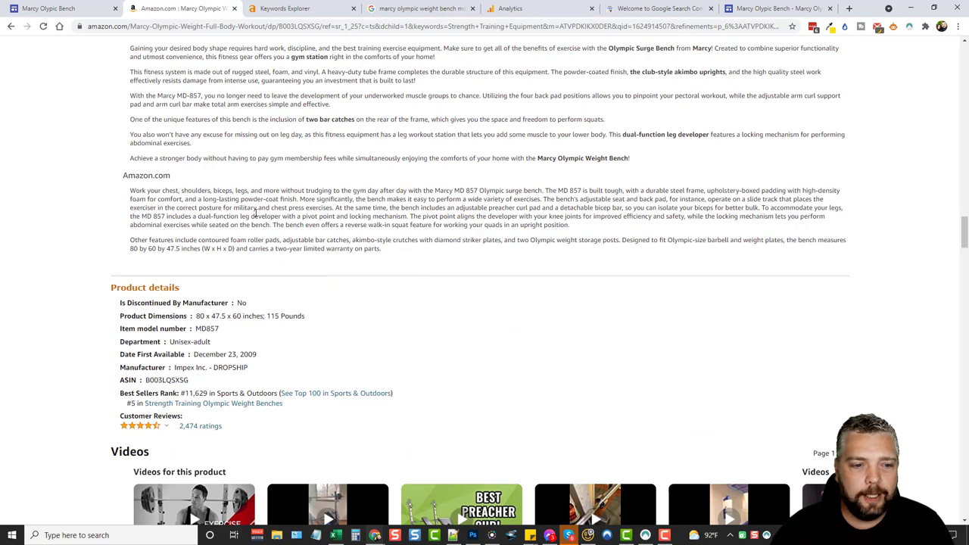
scroll(95, 253, down, 6)
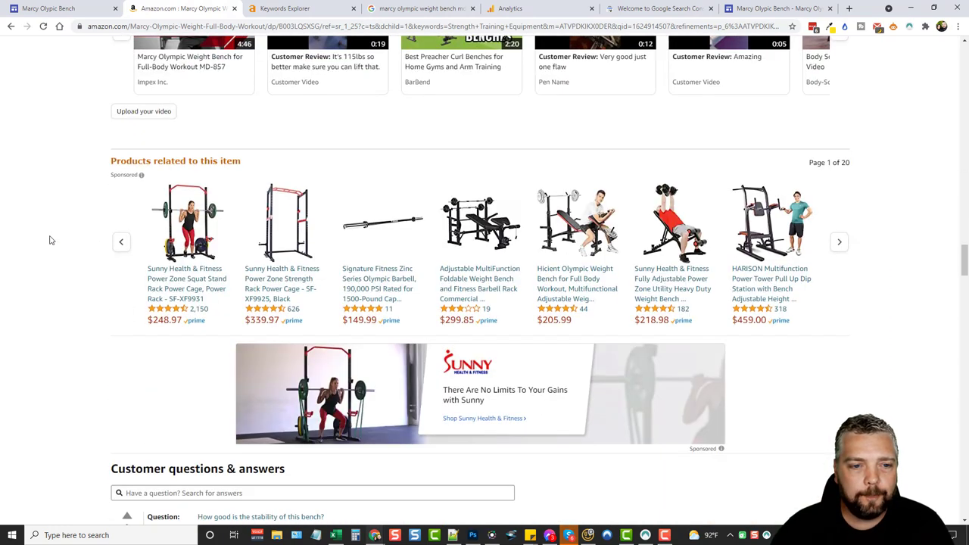
scroll(64, 265, down, 5)
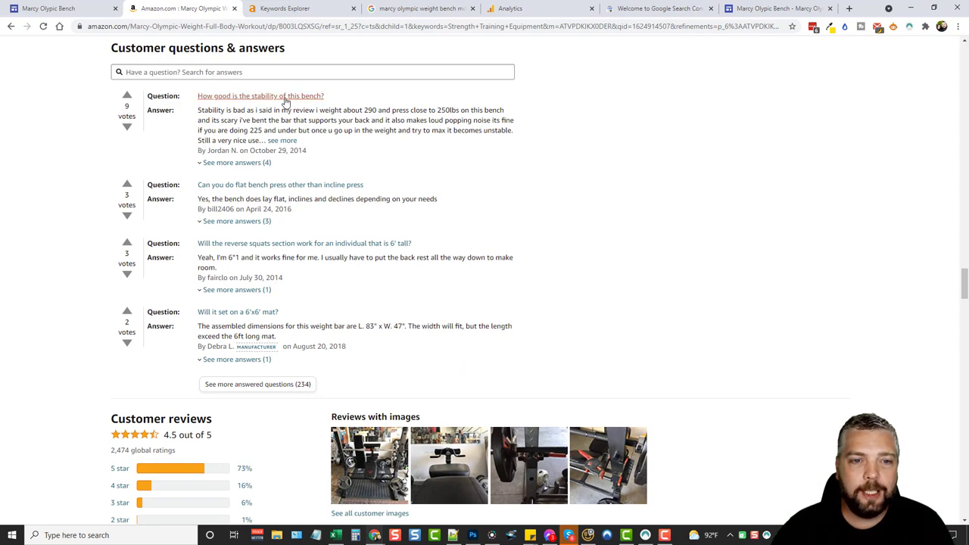
scroll(265, 292, down, 4)
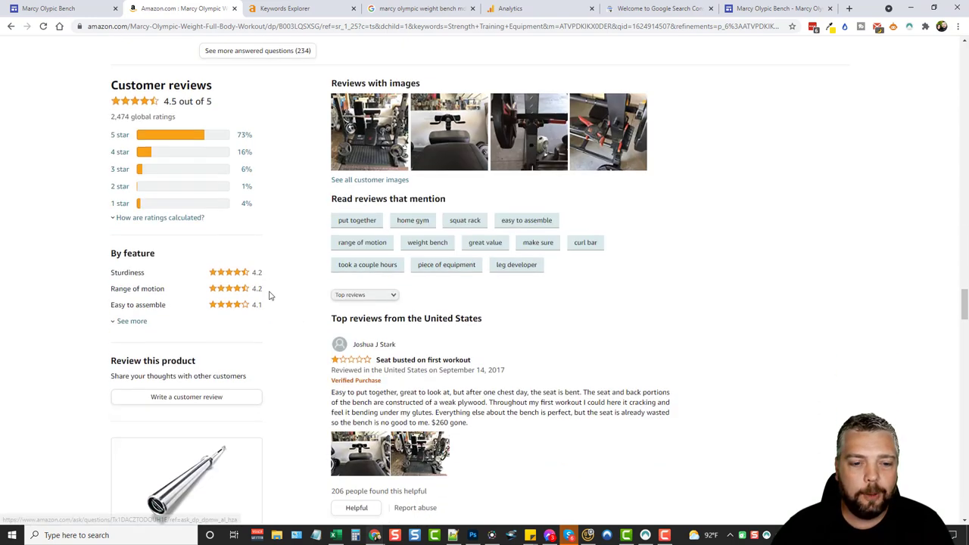
scroll(294, 391, down, 5)
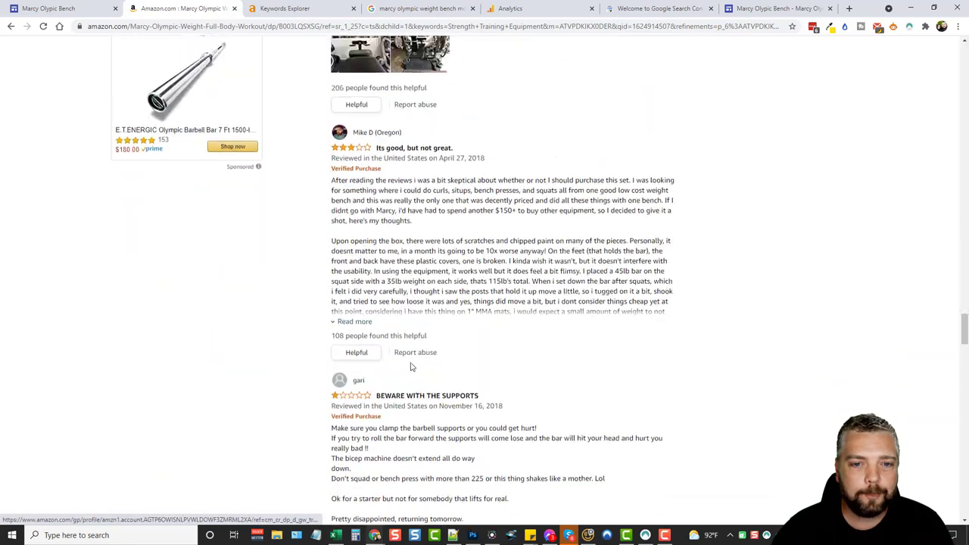
scroll(419, 359, up, 20)
scroll(419, 359, up, 20)
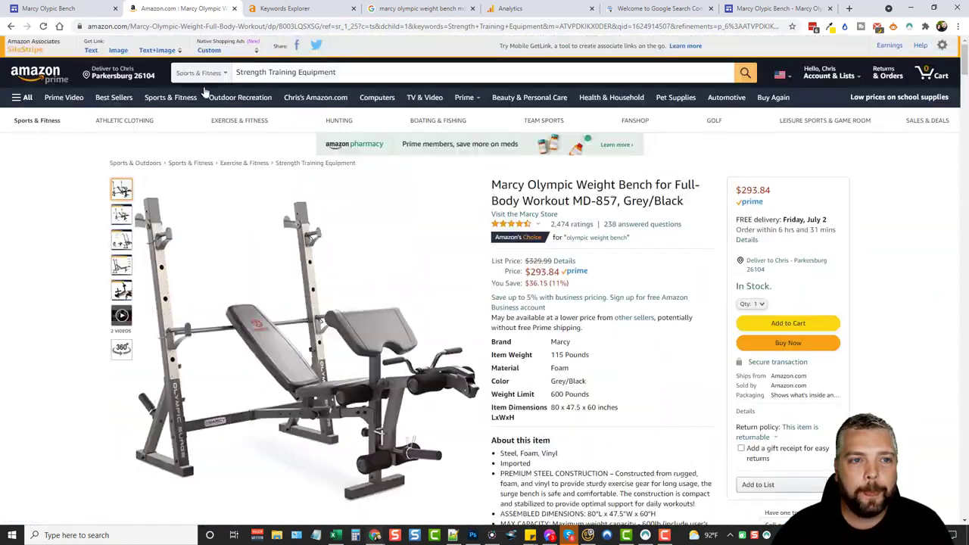
Return to the Google Sites editor and start a new button named "Check Discounted Prices Here", leaving its link empty
click(66, 8)
scroll(396, 260, up, 10)
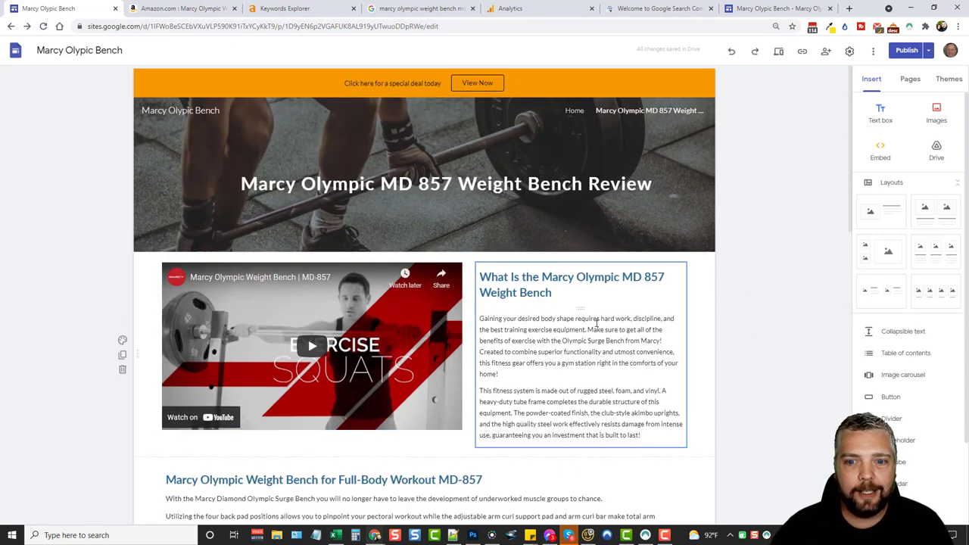
scroll(777, 329, down, 2)
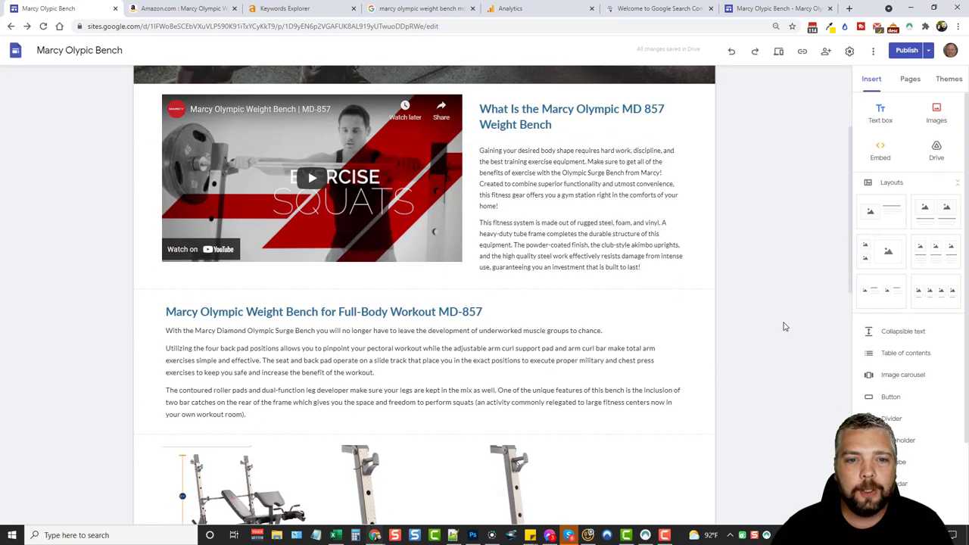
scroll(786, 325, up, 3)
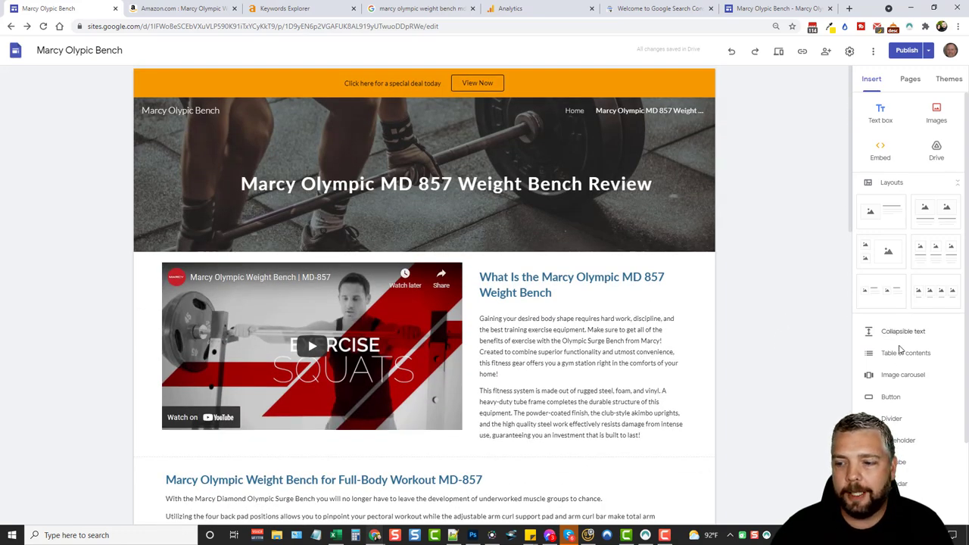
click(890, 398)
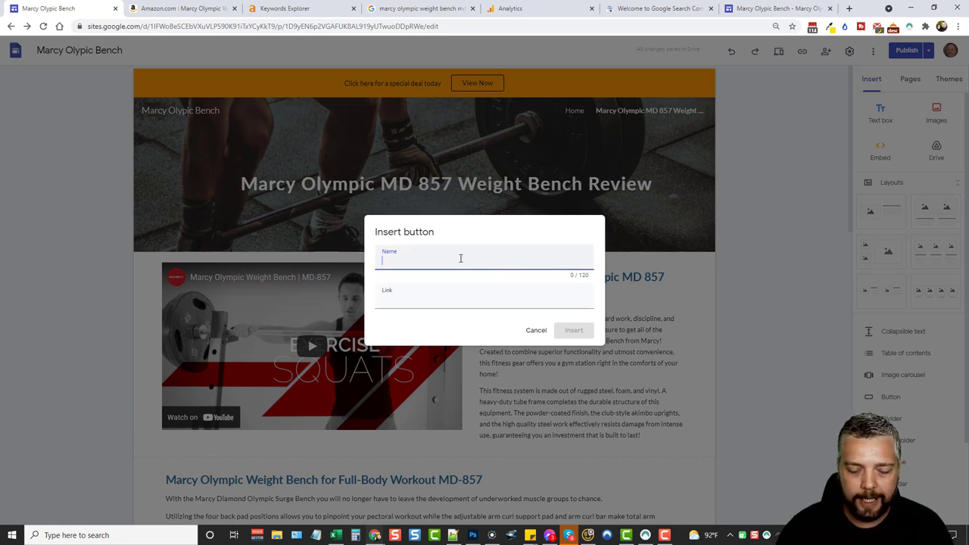
text(Check Discou)
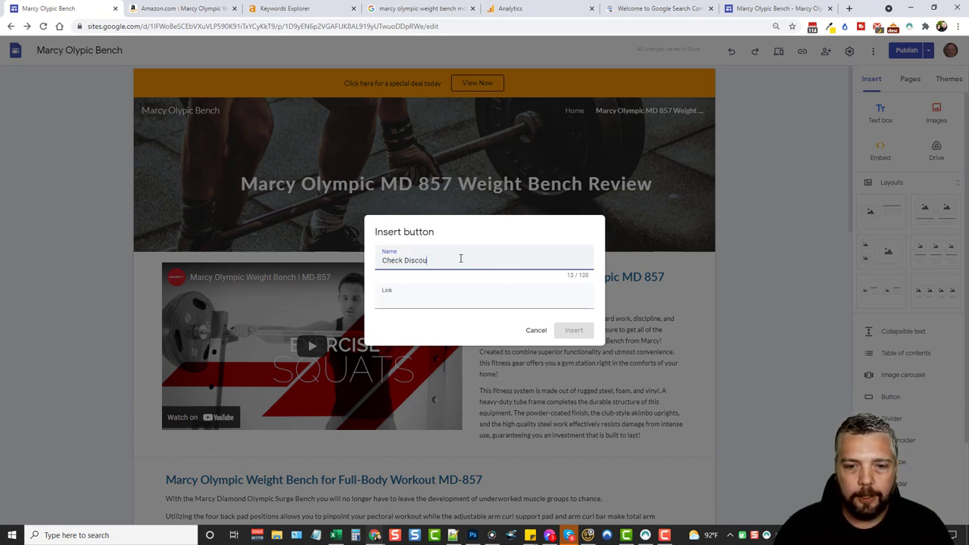
text(nted p)
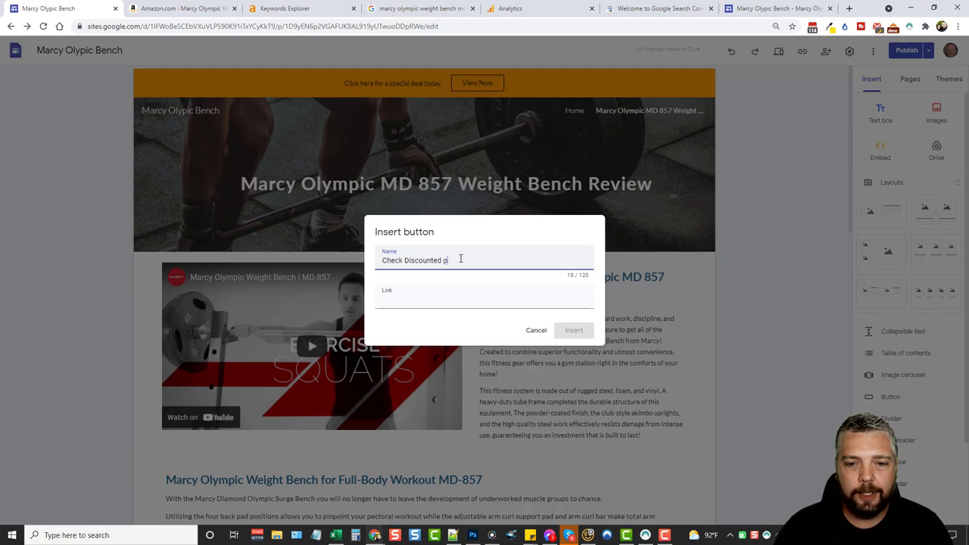
key(BackSpace)
text(Price Here)
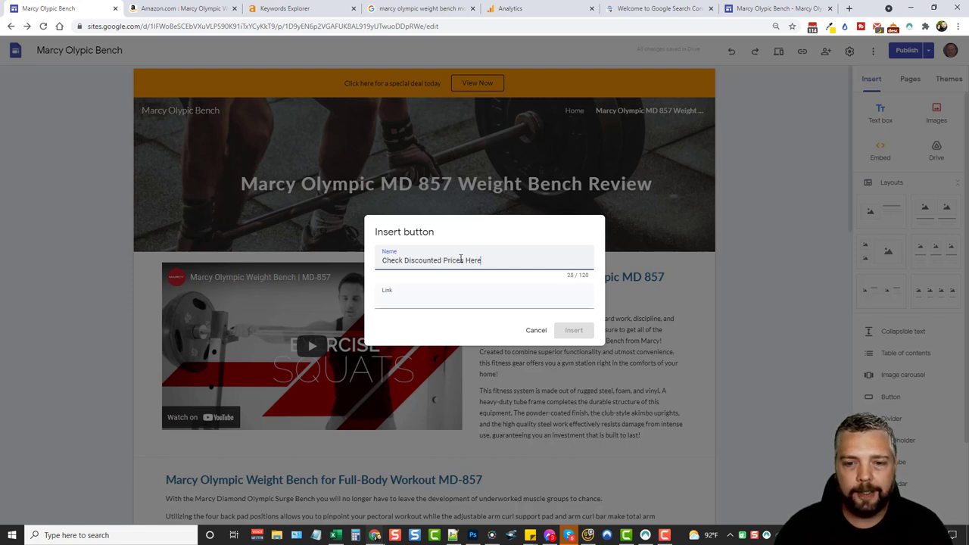
key(Tab)
text(h)
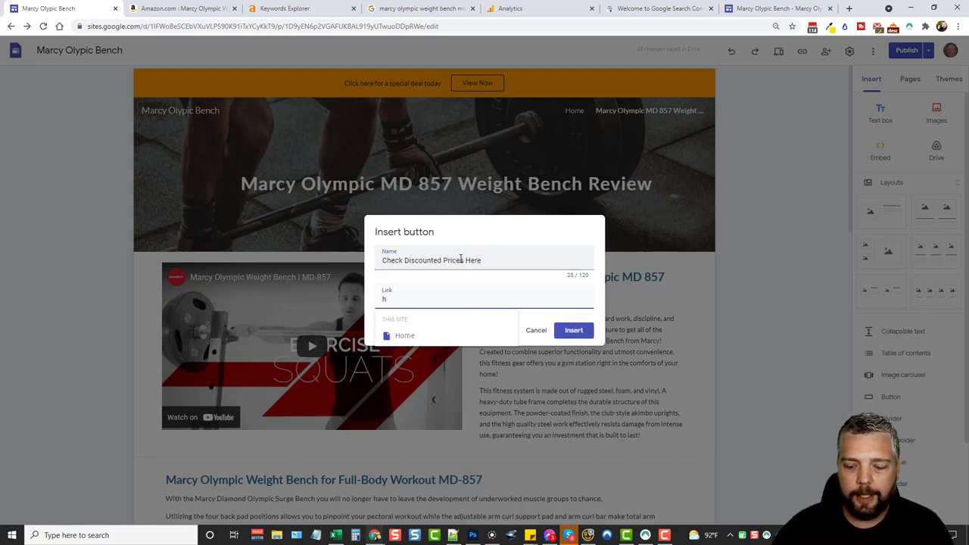
key(BackSpace)
Switch to the Amazon product page, generate a short text affiliate link for the bench with SiteStripe and copy it
click(180, 9)
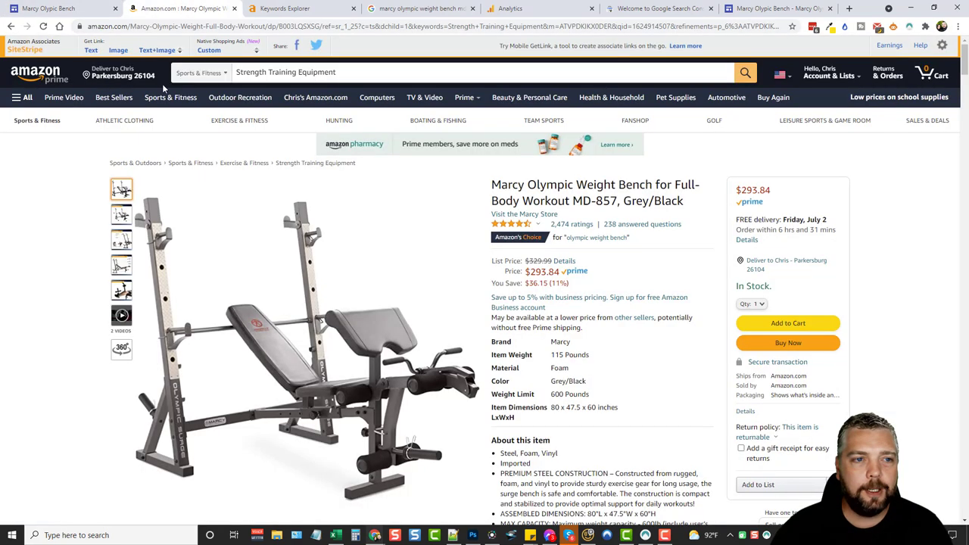
click(92, 51)
key(ctrl+c)
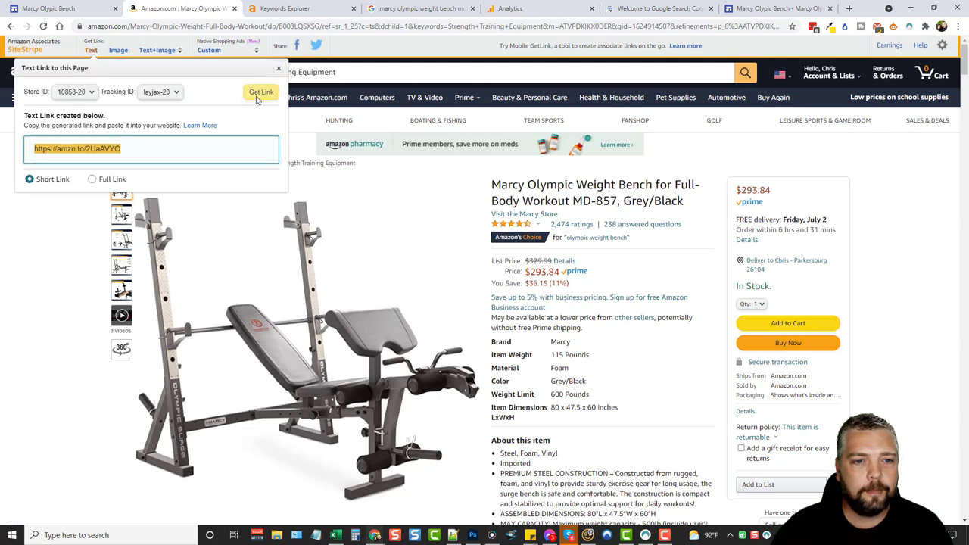
right_click(99, 144)
click(113, 150)
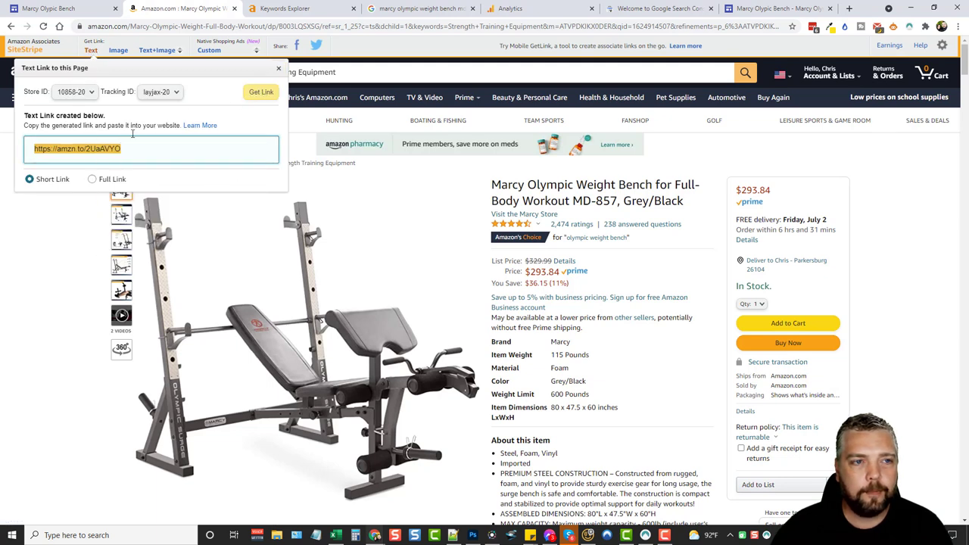
Return to the Google Sites editor, paste the copied Amazon affiliate link as the button's link and insert the button
click(76, 7)
key(ctrl+v)
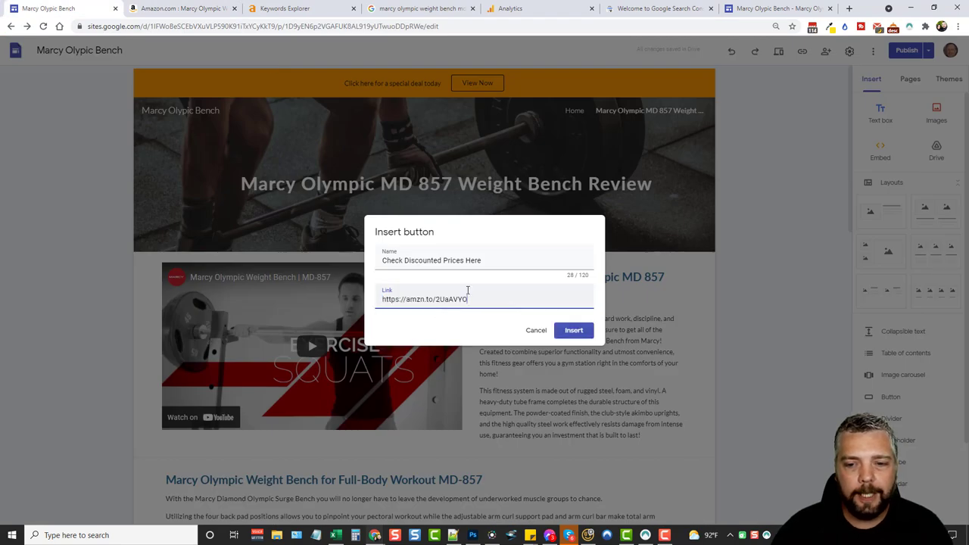
click(574, 330)
Move the "Check Discounted Prices Here" button beneath the intro paragraphs beside the video, filling that column's width, and review the page
scroll(574, 333, down, 2)
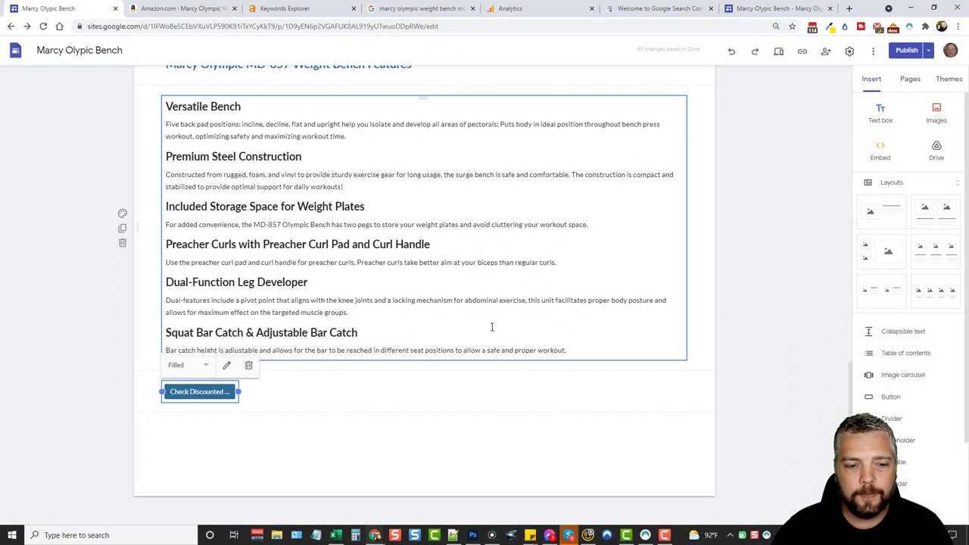
drag(229, 392, 544, 439)
scroll(644, 381, down, 3)
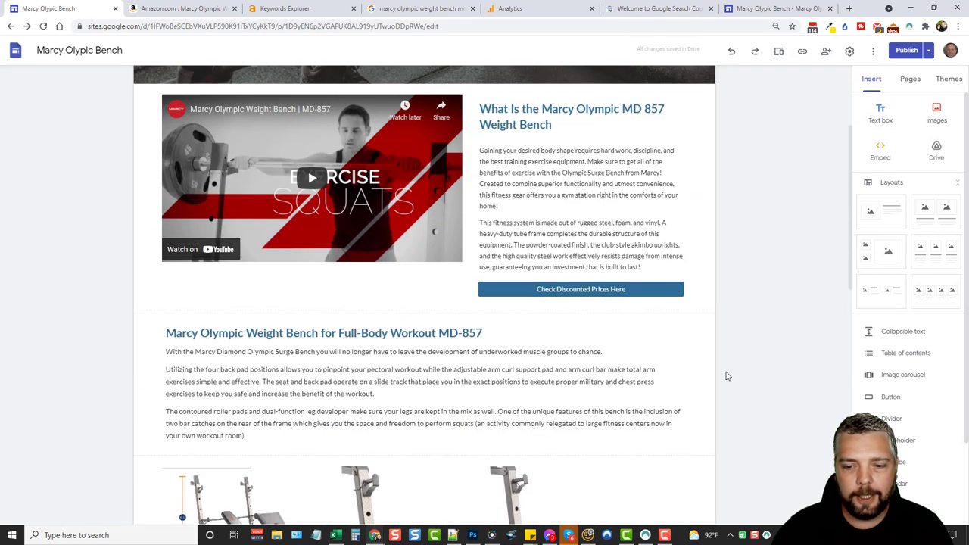
click(636, 289)
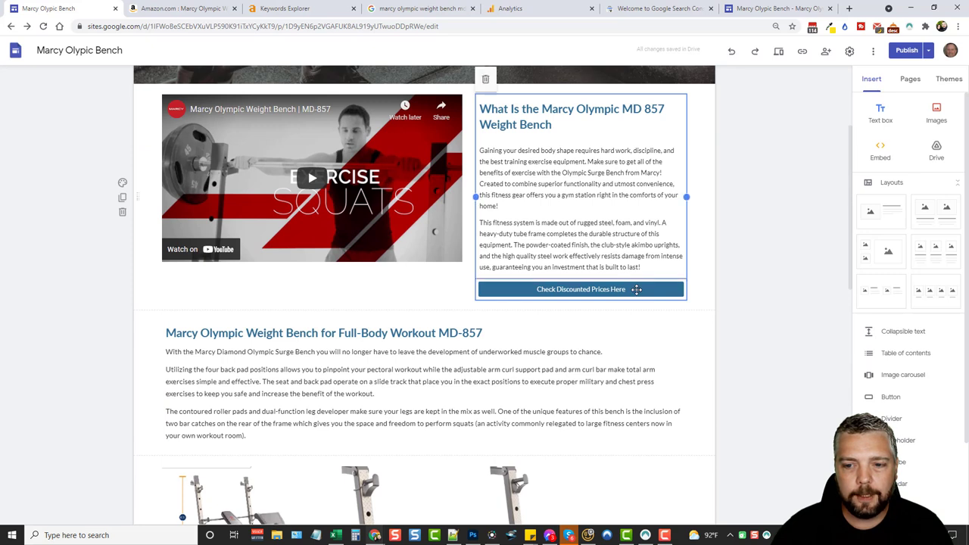
click(748, 292)
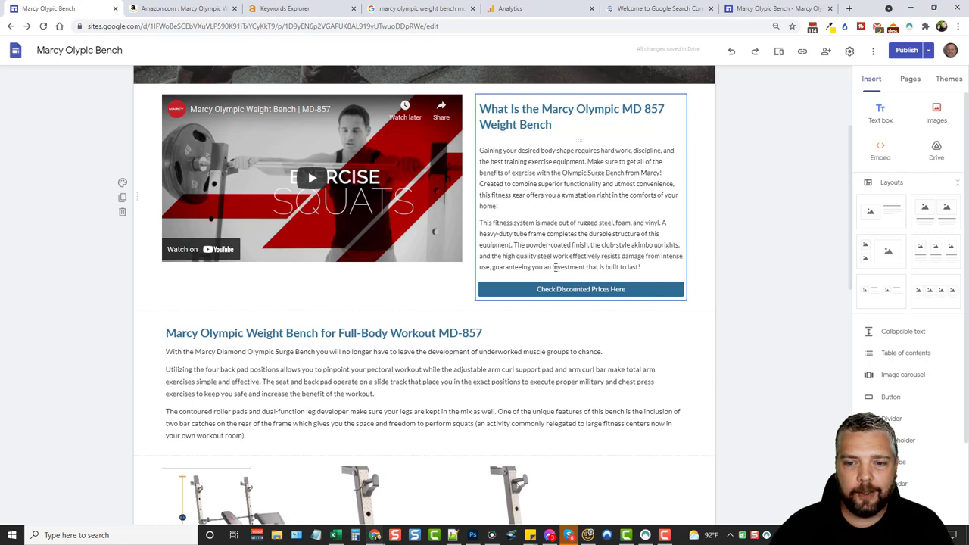
scroll(424, 363, down, 6)
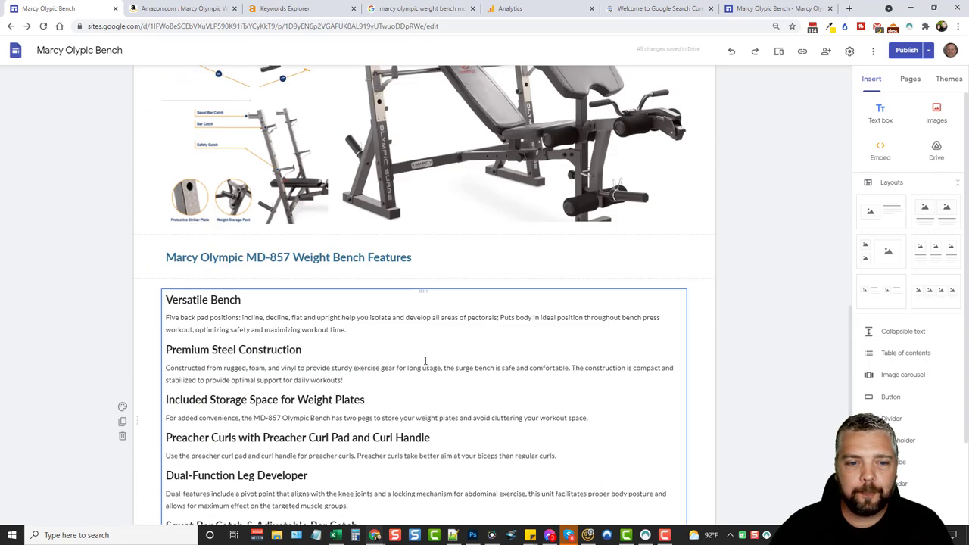
scroll(425, 363, up, 8)
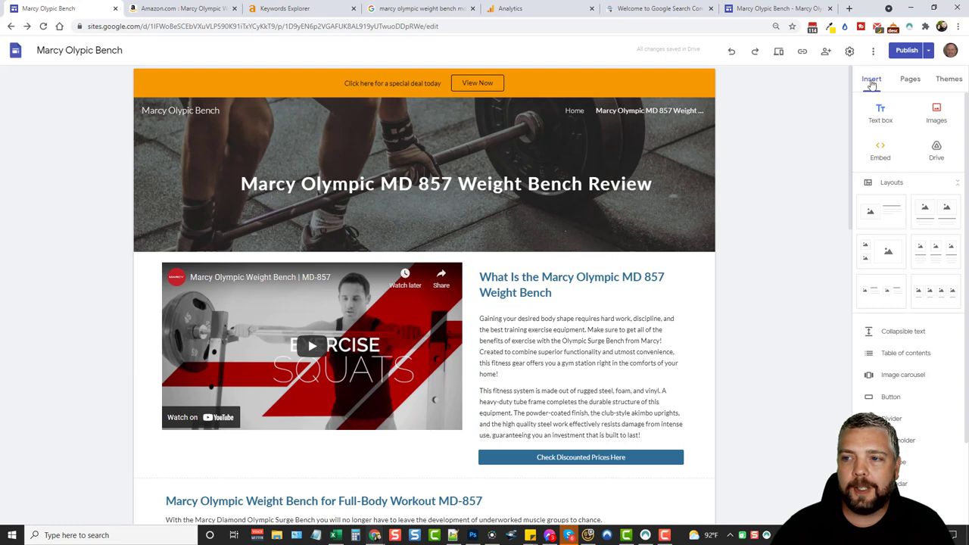
Try the Simple theme's pink, green, purple and black colours on the page and look at its font style options
click(951, 80)
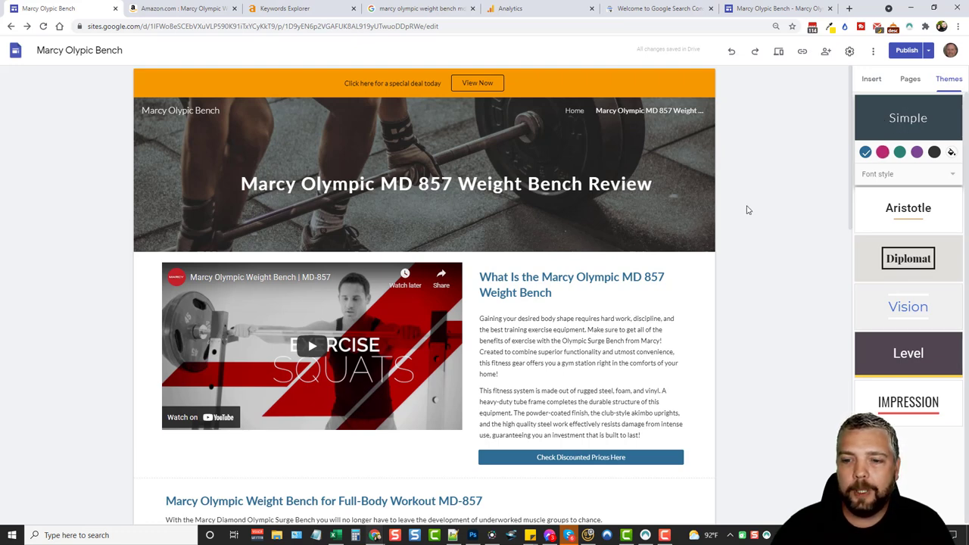
click(884, 152)
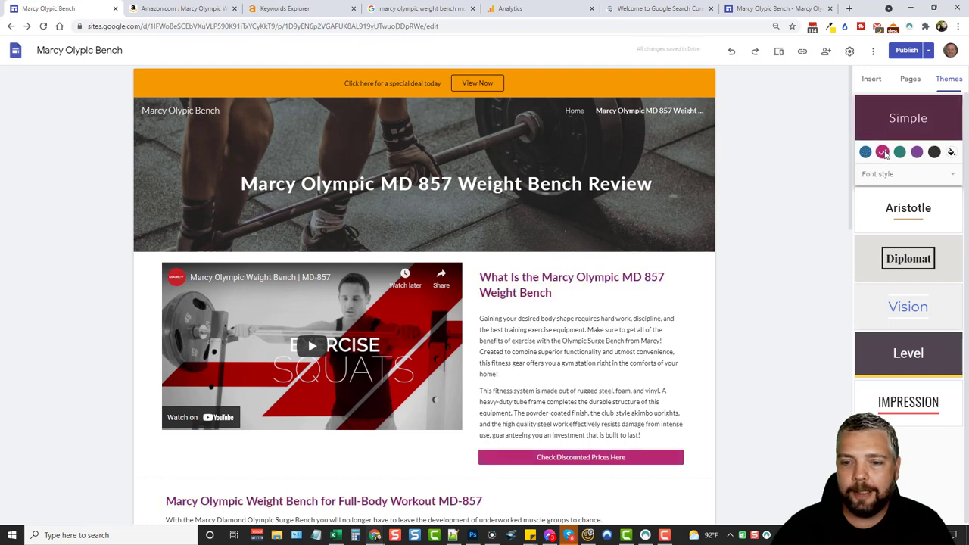
scroll(593, 142, down, 2)
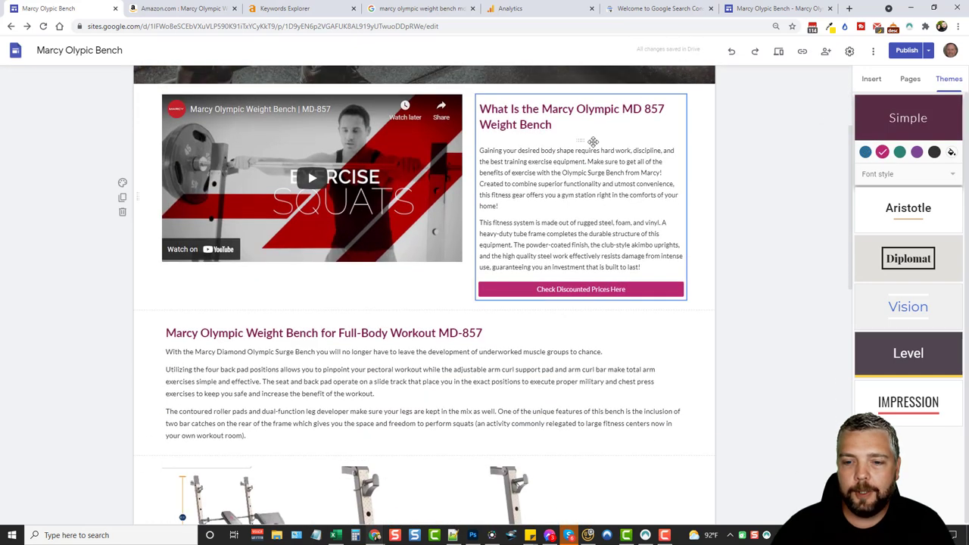
click(900, 152)
scroll(647, 217, up, 2)
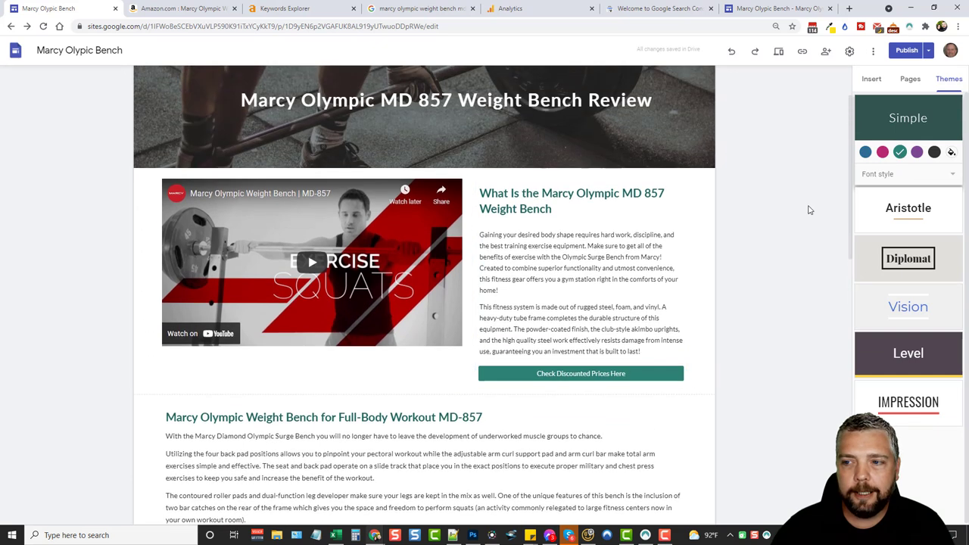
click(917, 152)
click(935, 152)
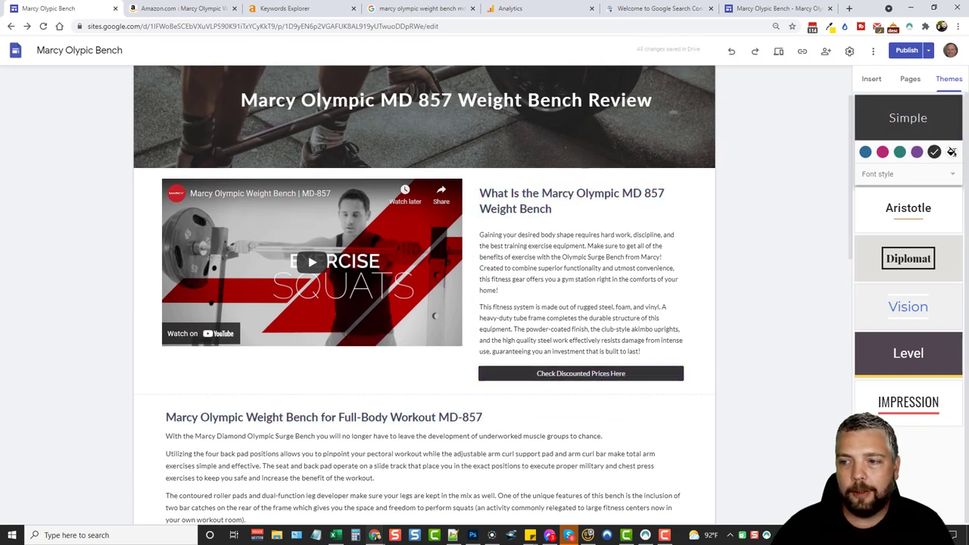
click(954, 176)
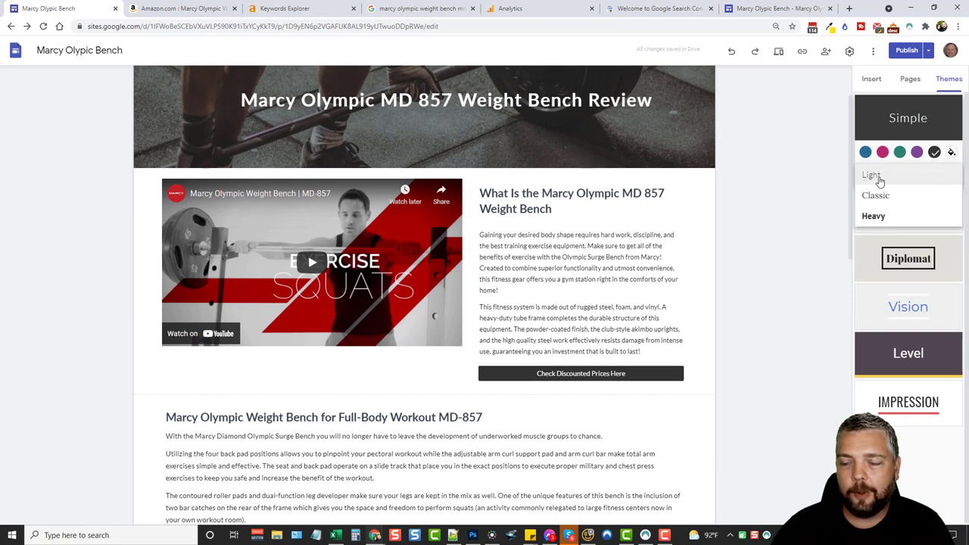
click(767, 176)
Set the font size of both intro paragraphs beside the video to 12
click(491, 236)
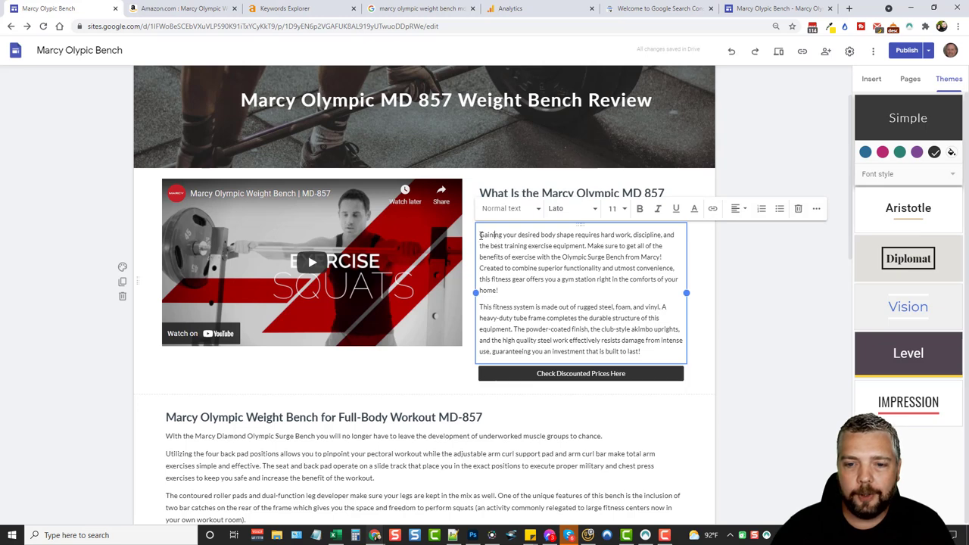
drag(480, 236, 641, 352)
click(615, 209)
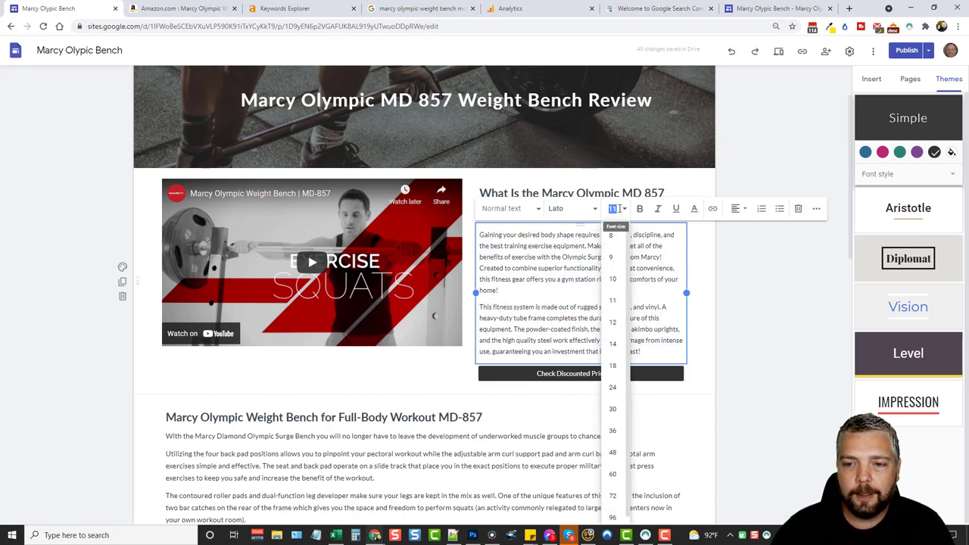
click(613, 322)
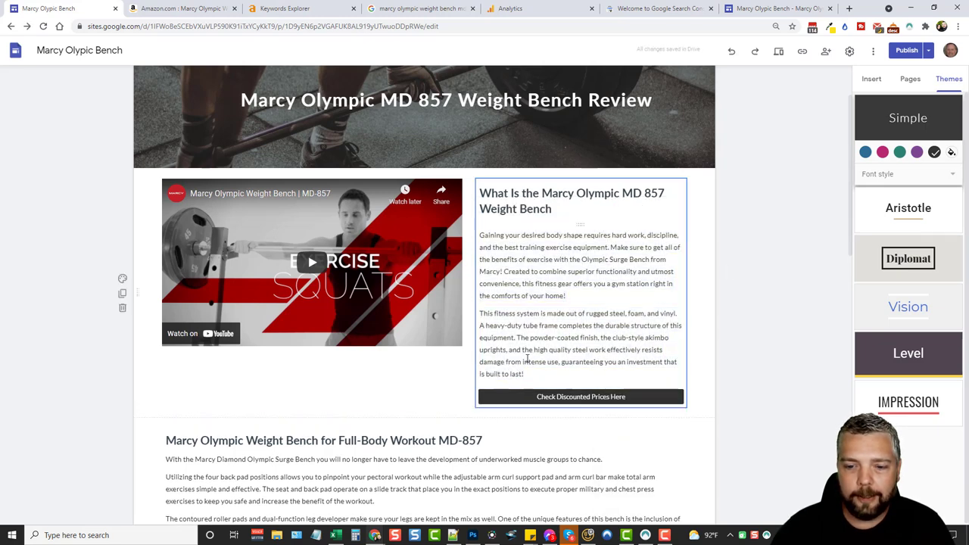
Try the Aristotle, Diplomat, Vision, Level and Impression themes on the page, ending on the Simple theme in blue
click(866, 153)
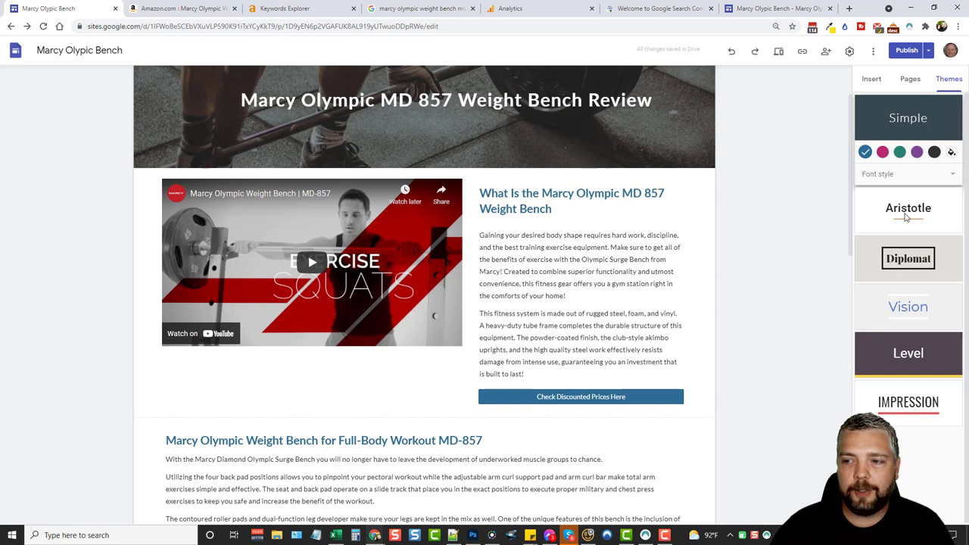
click(908, 209)
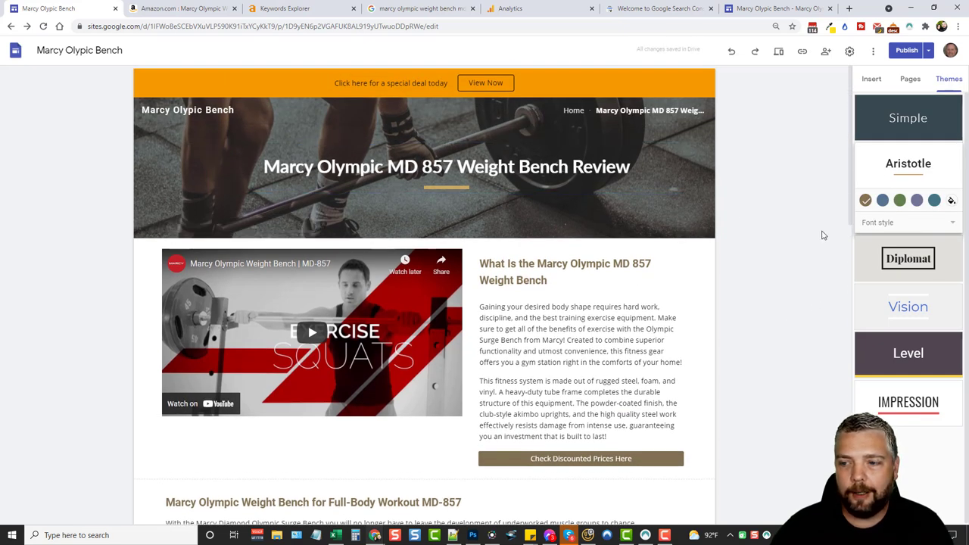
click(908, 258)
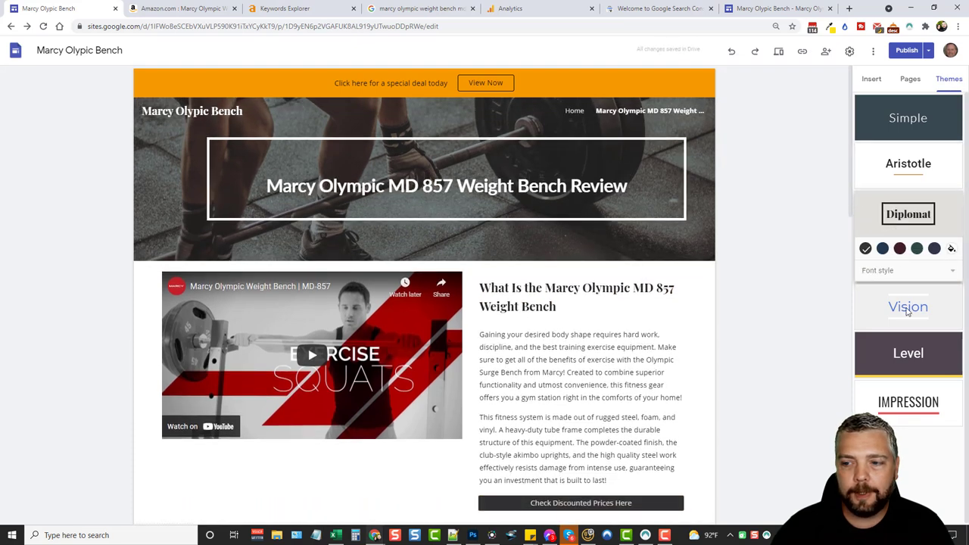
click(908, 311)
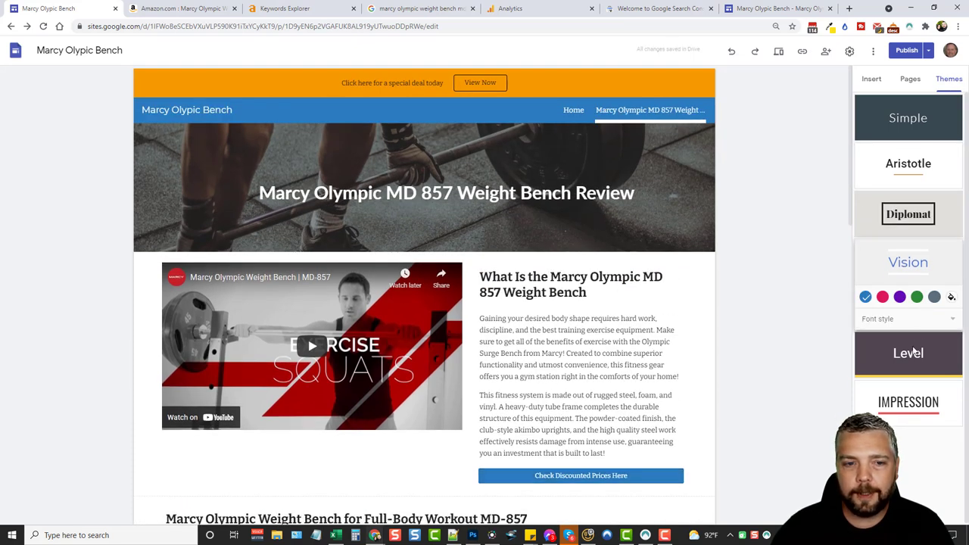
click(914, 351)
click(912, 406)
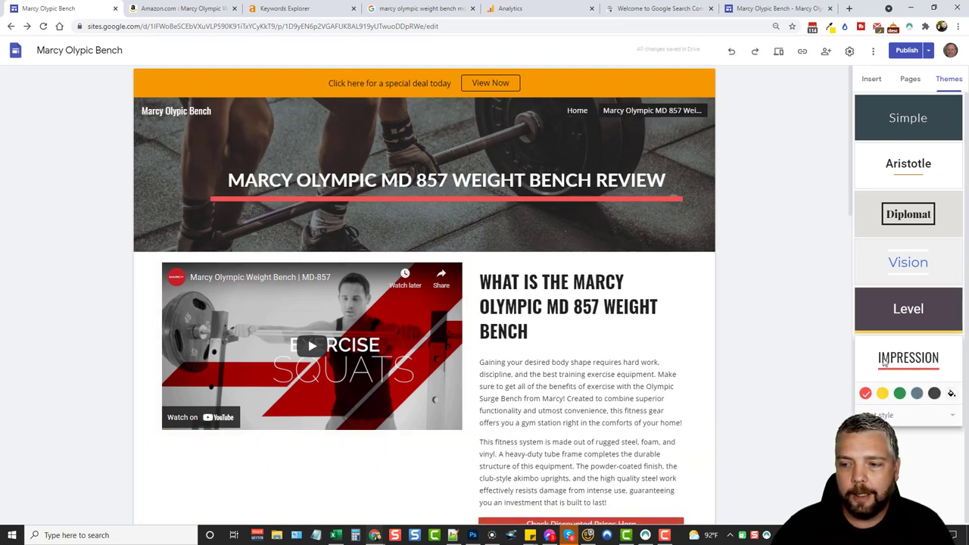
click(906, 125)
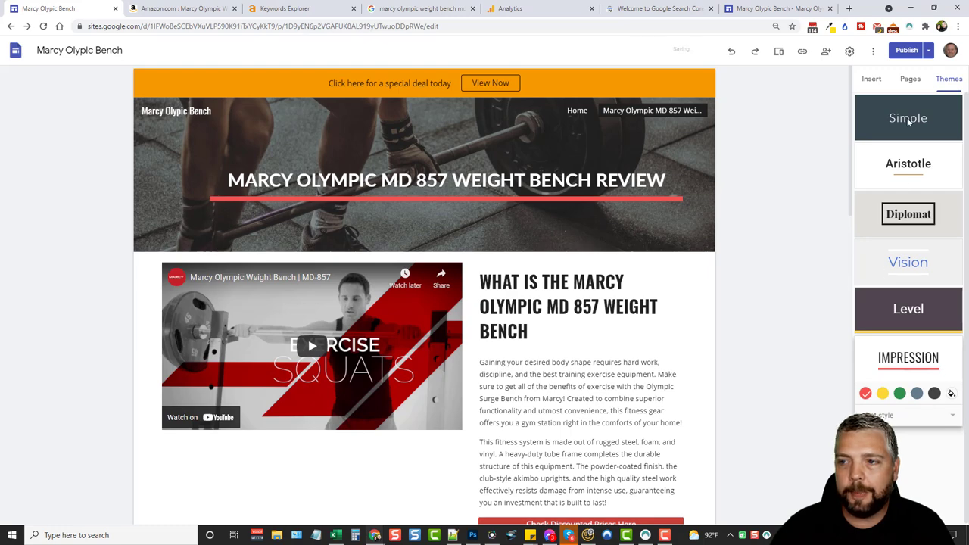
Move the "Check Discounted Prices Here" button into its own section between the video section and the full-body workout text
scroll(784, 280, down, 1)
scroll(784, 280, down, 2)
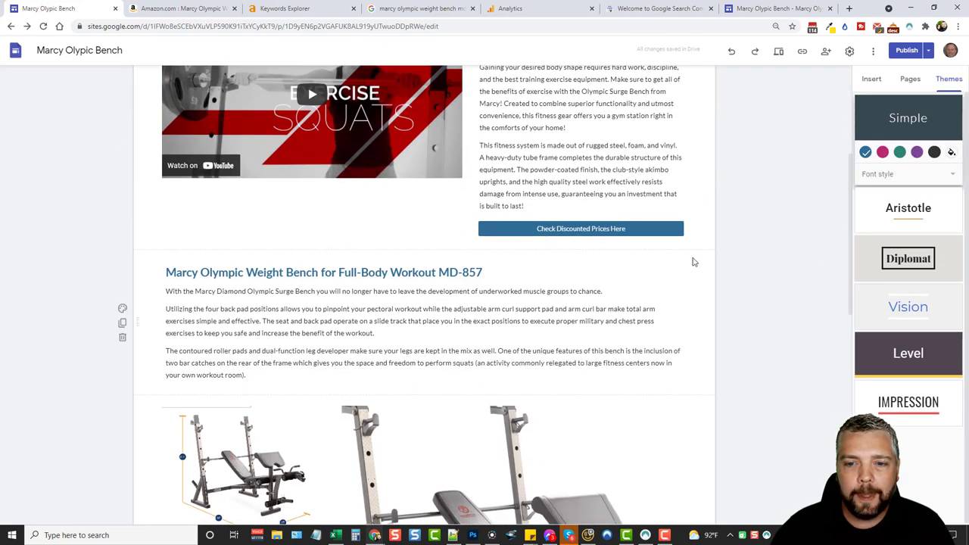
click(634, 229)
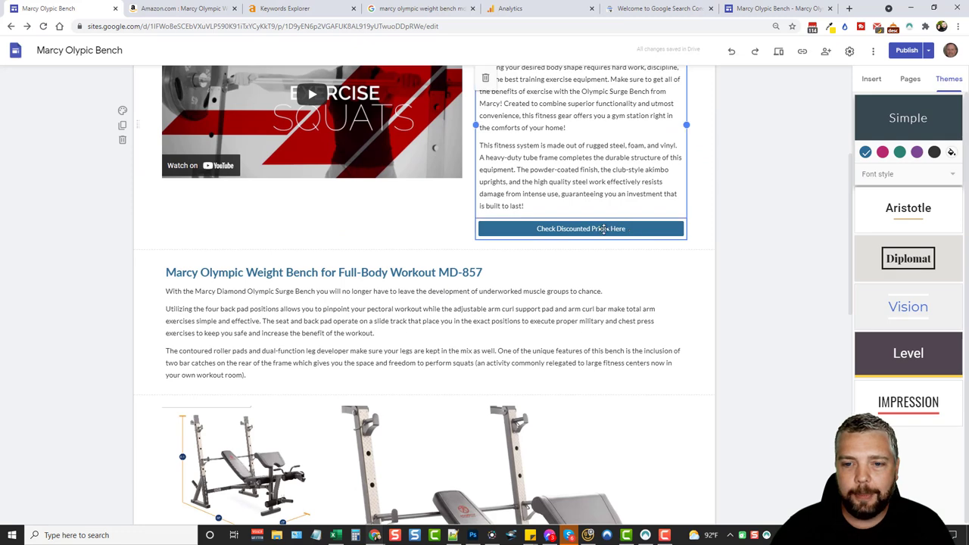
scroll(640, 216, up, 1)
scroll(644, 216, down, 1)
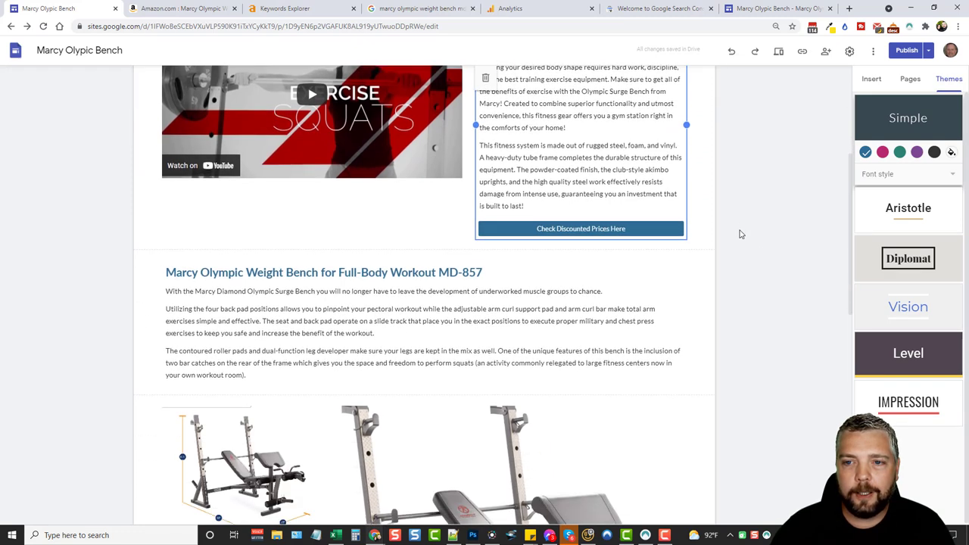
scroll(656, 211, up, 1)
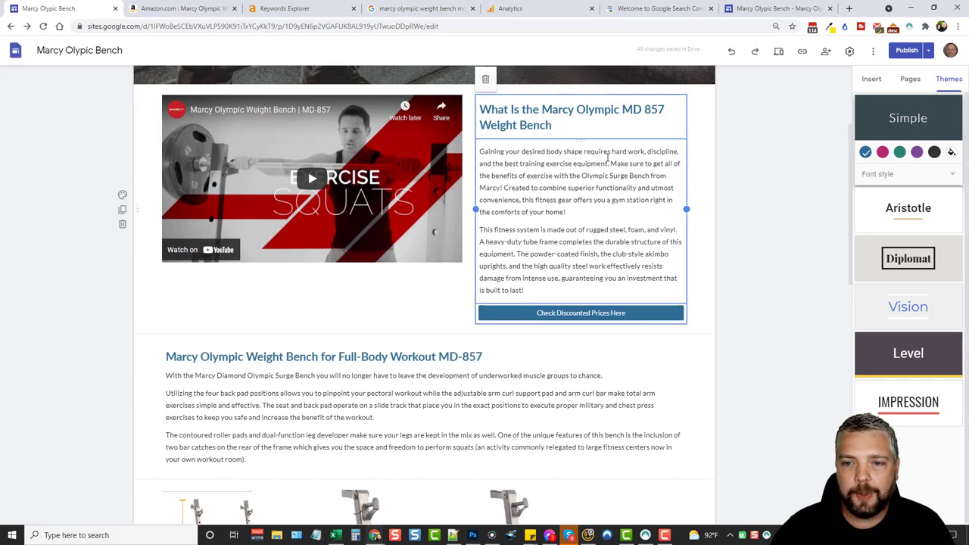
click(650, 313)
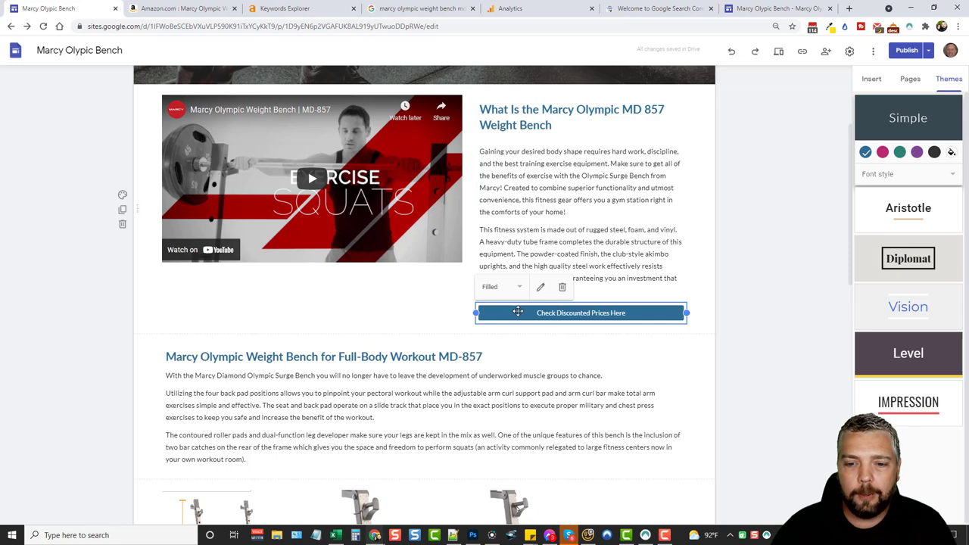
drag(518, 312, 439, 332)
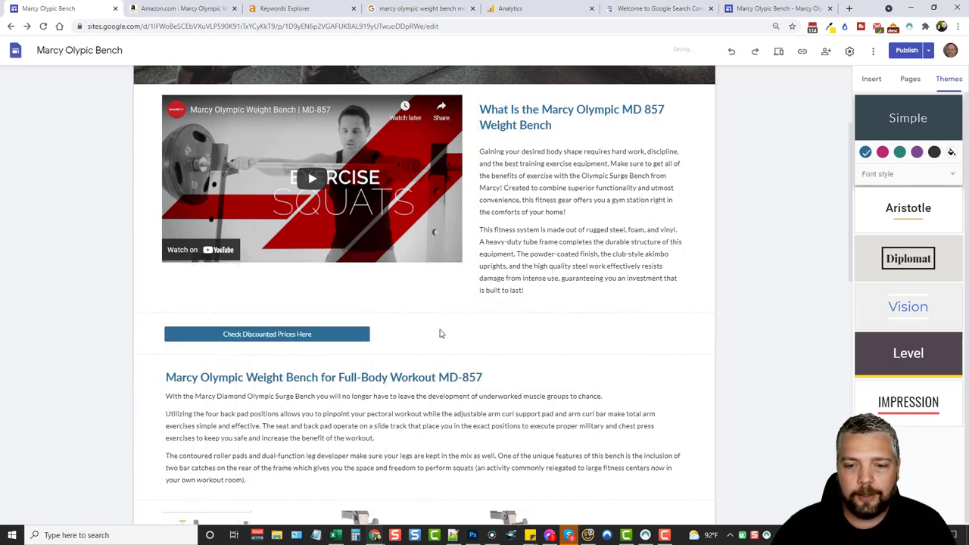
Centre the "Check Discounted Prices Here" button in its section and make it slightly wider
scroll(440, 316, down, 2)
scroll(416, 264, up, 1)
click(333, 291)
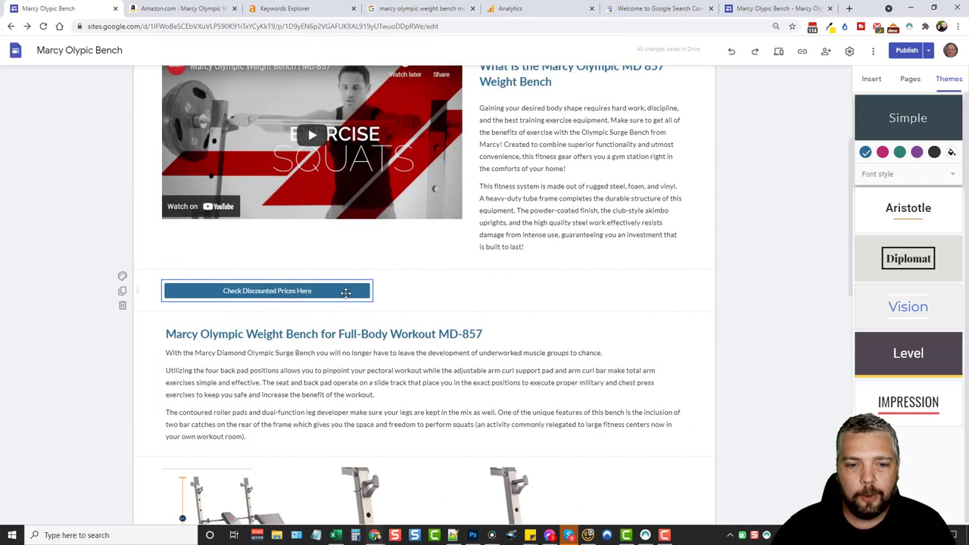
drag(343, 289, 404, 285)
drag(409, 286, 410, 287)
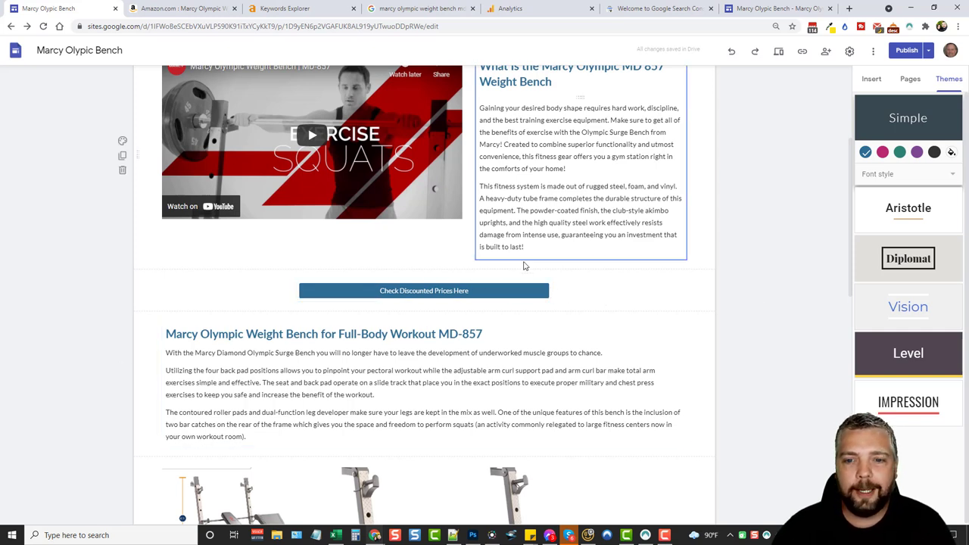
Delete the second intro paragraph beside the video, the one beginning "This fitness system is made out of rugged steel"
scroll(575, 334, up, 2)
click(564, 366)
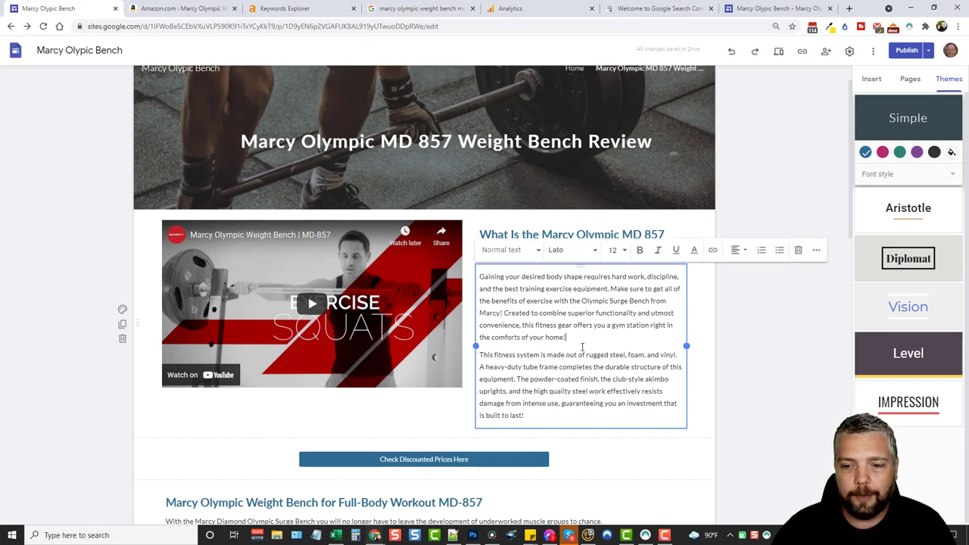
drag(577, 340, 583, 415)
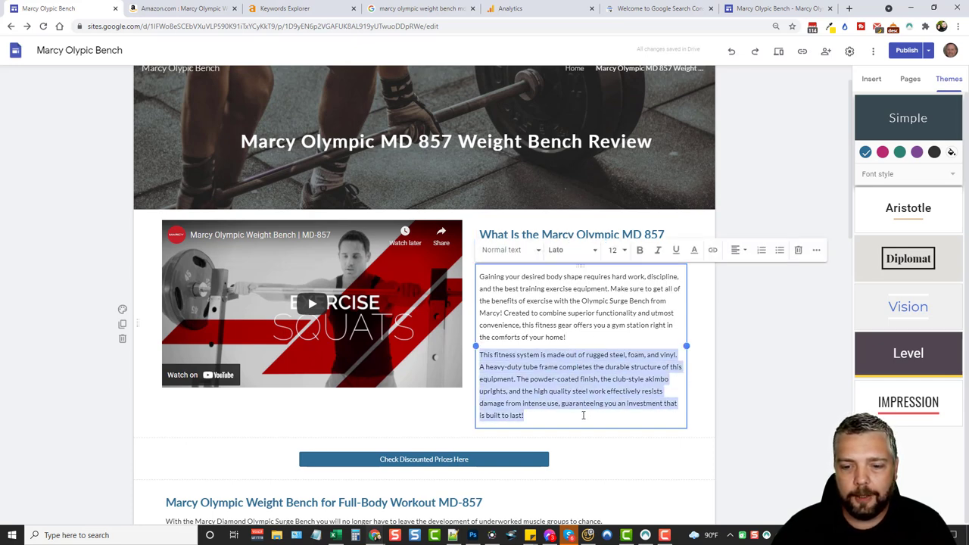
key(BackSpace)
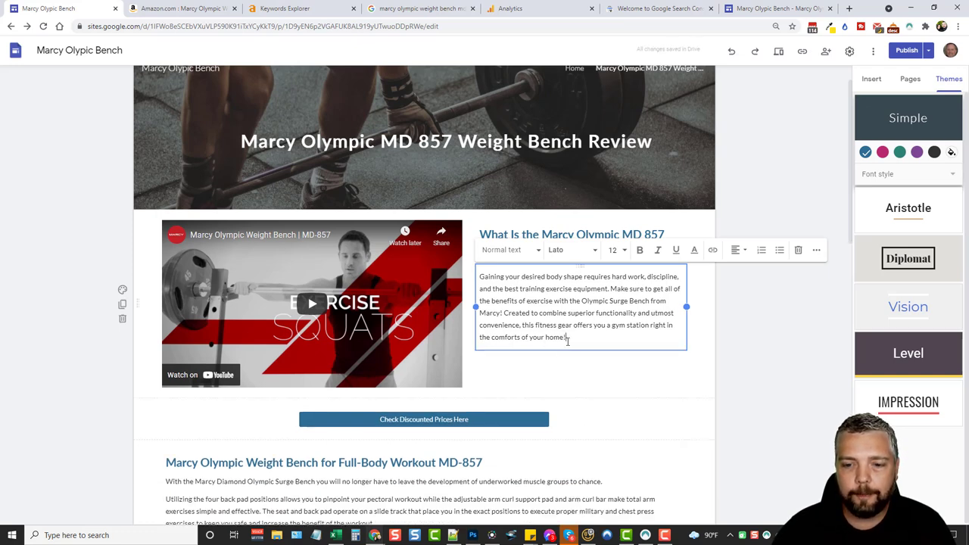
Set the font size of the intro paragraph beside the video to 14
drag(568, 341, 478, 289)
click(493, 287)
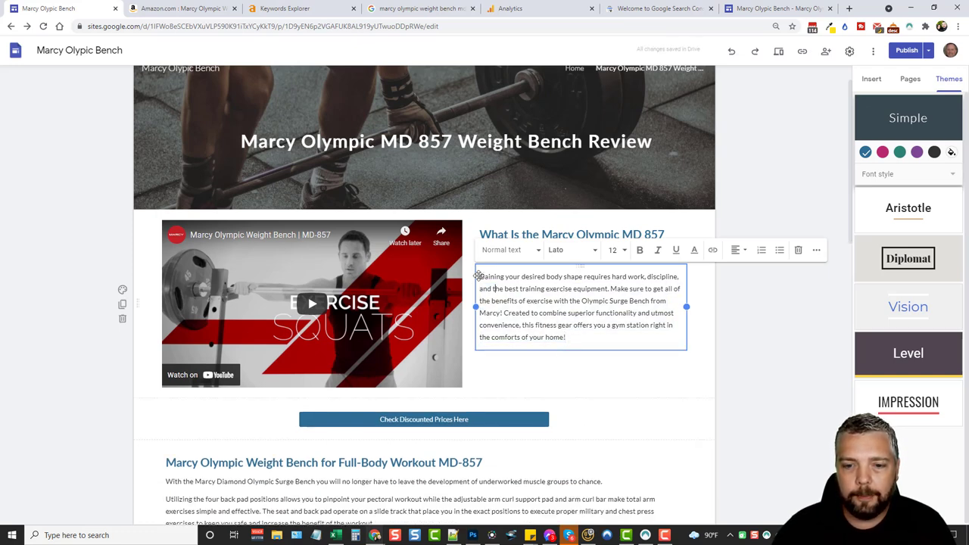
drag(479, 277, 583, 338)
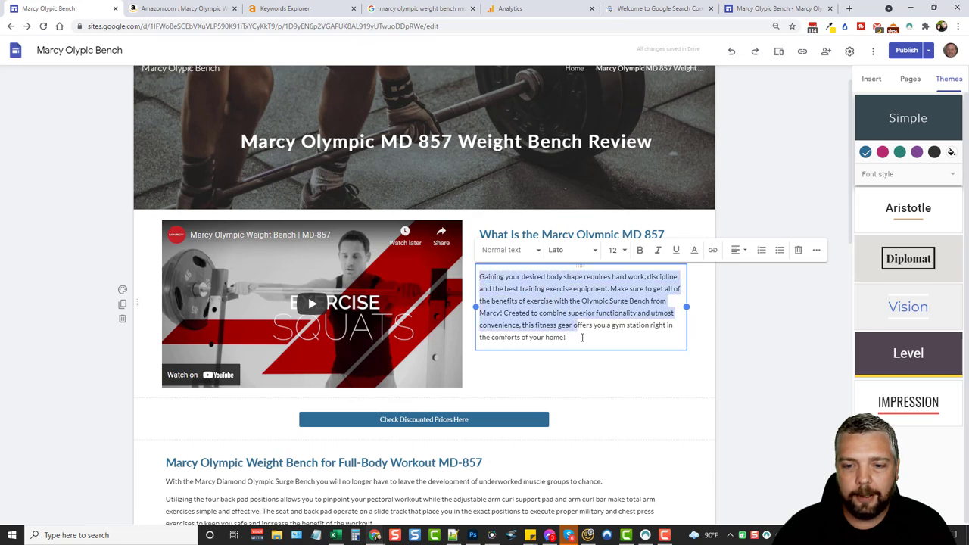
click(619, 250)
click(608, 363)
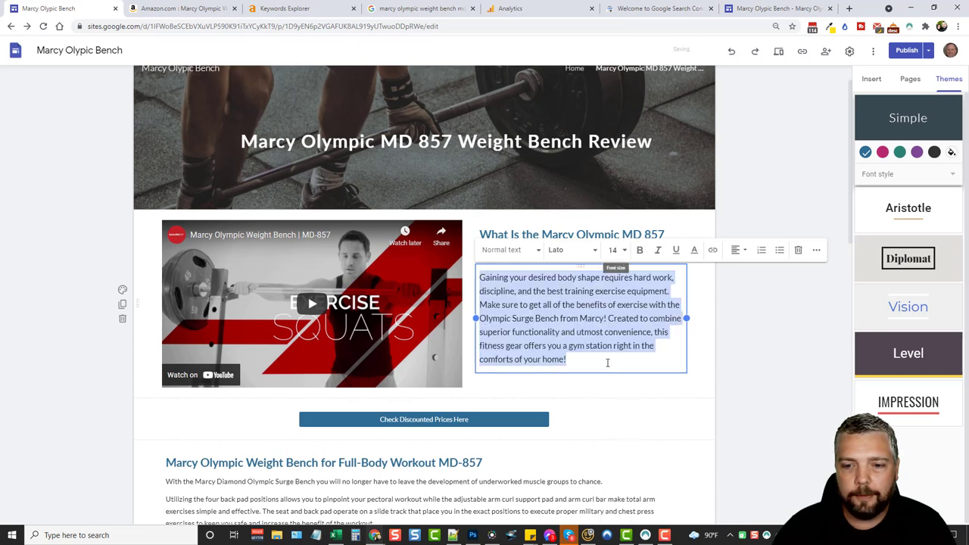
Add the line "Click here to view the best discounts" below the intro paragraph beside the video
click(597, 360)
key(Return)
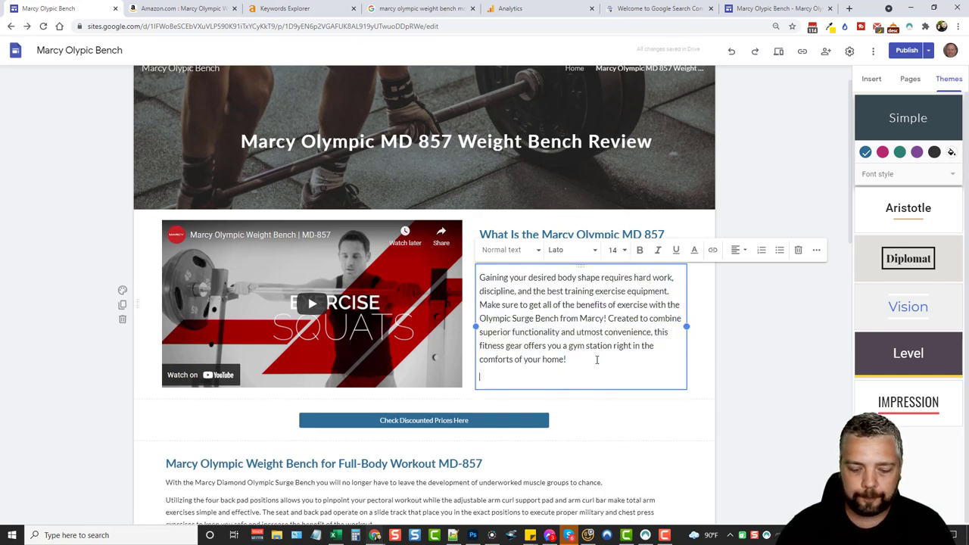
text(che)
key(BackSpace)
key(BackSpace)
key(BackSpace)
text(Clickl H)
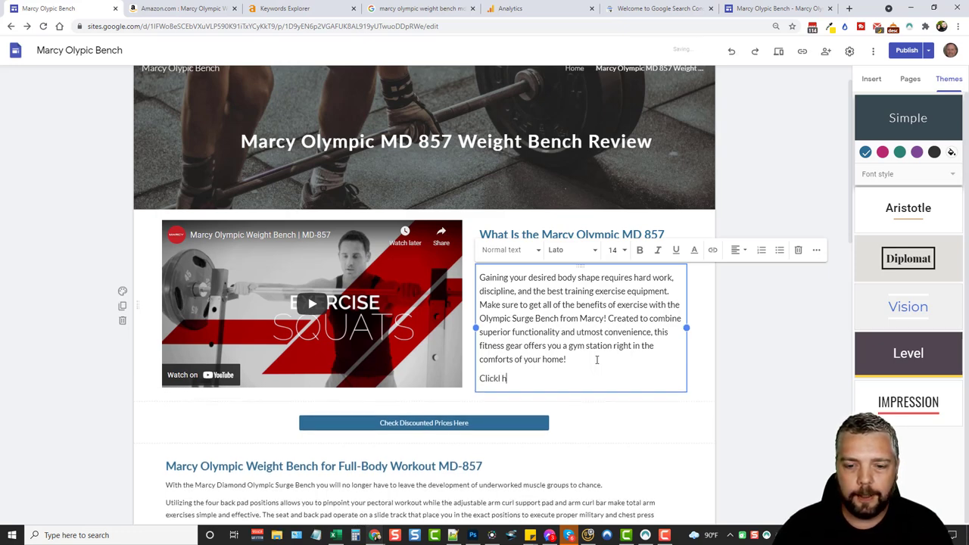
key(BackSpace)
key(BackSpace)
text(here to)
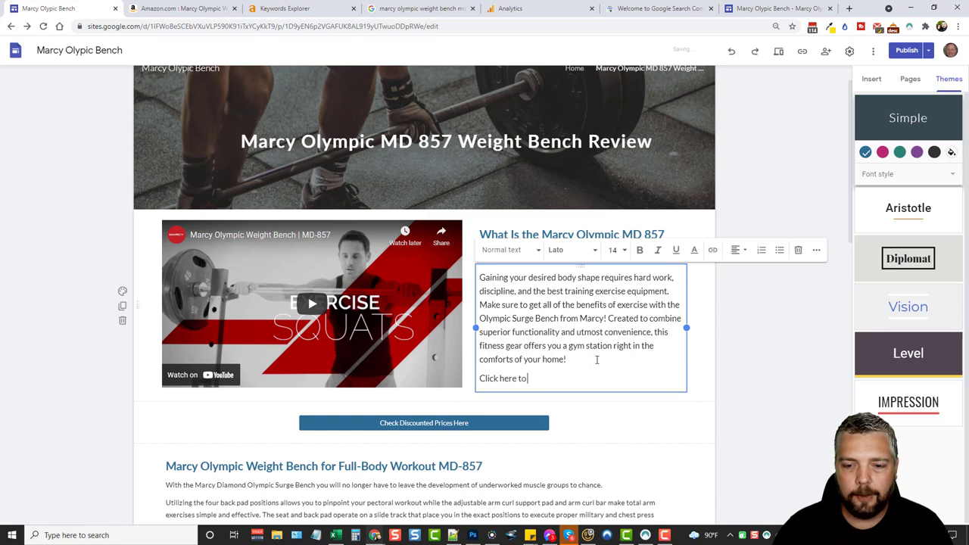
text( view the best discounts)
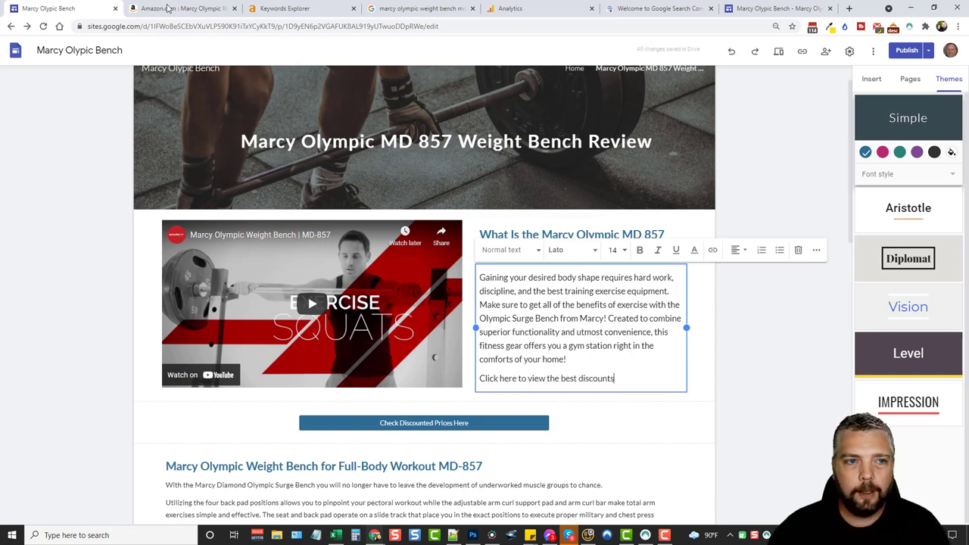
Switch to the Amazon product page and copy its generated short affiliate link
click(152, 9)
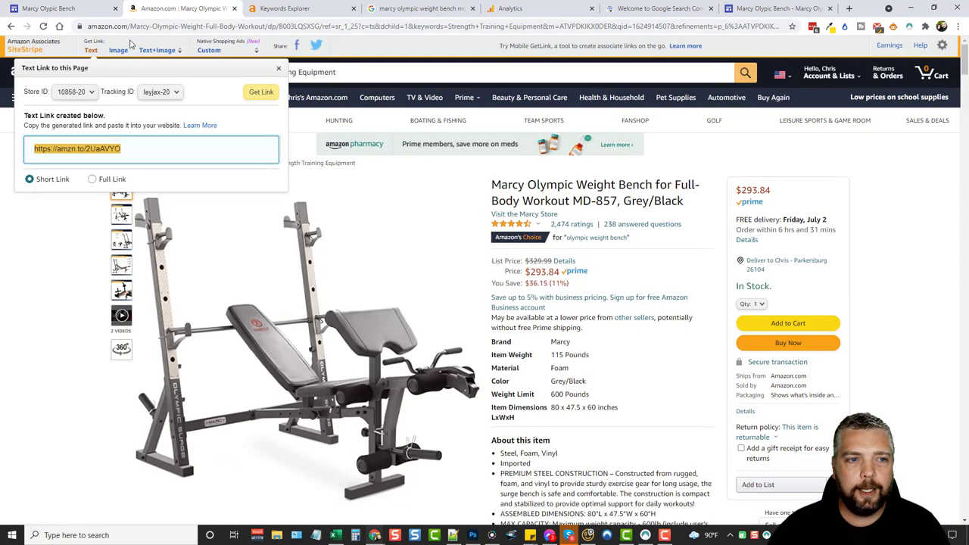
right_click(117, 149)
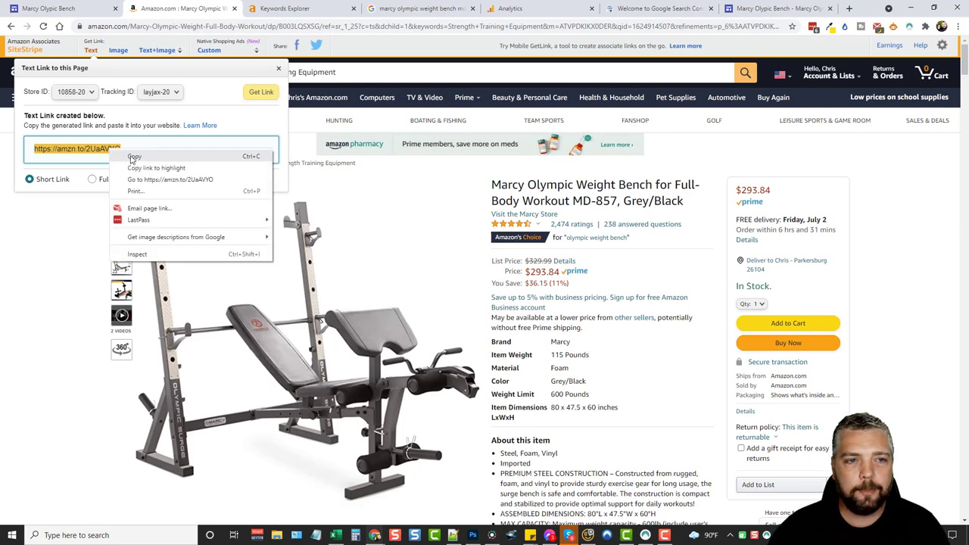
click(134, 156)
Return to the Google Sites editor and link "Click here to view the best discounts" to the copied Amazon short link
click(53, 8)
drag(615, 378, 483, 374)
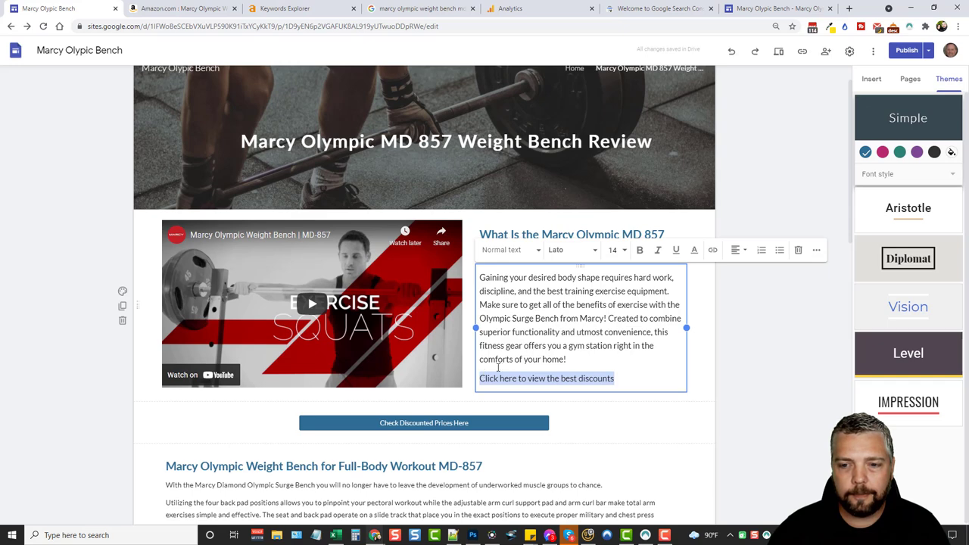
click(713, 250)
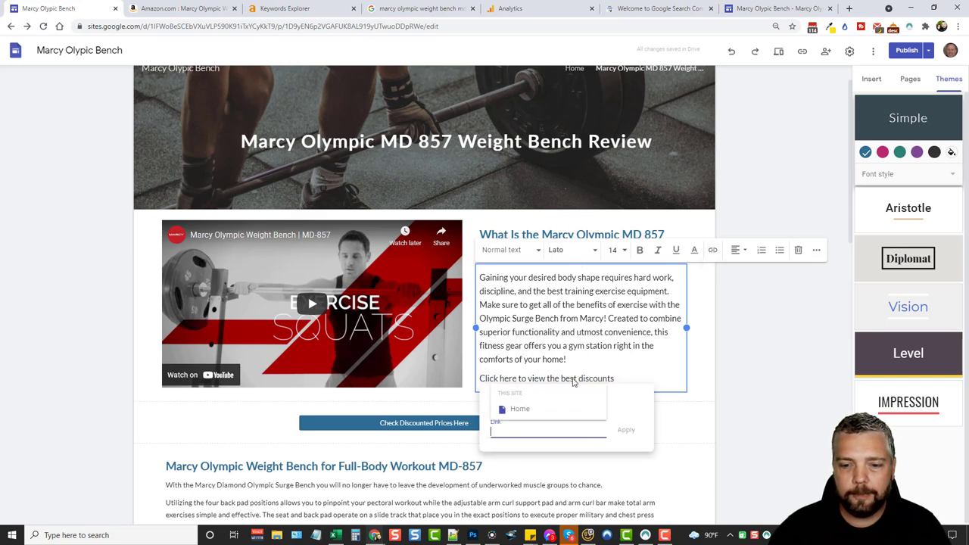
key(ctrl+v)
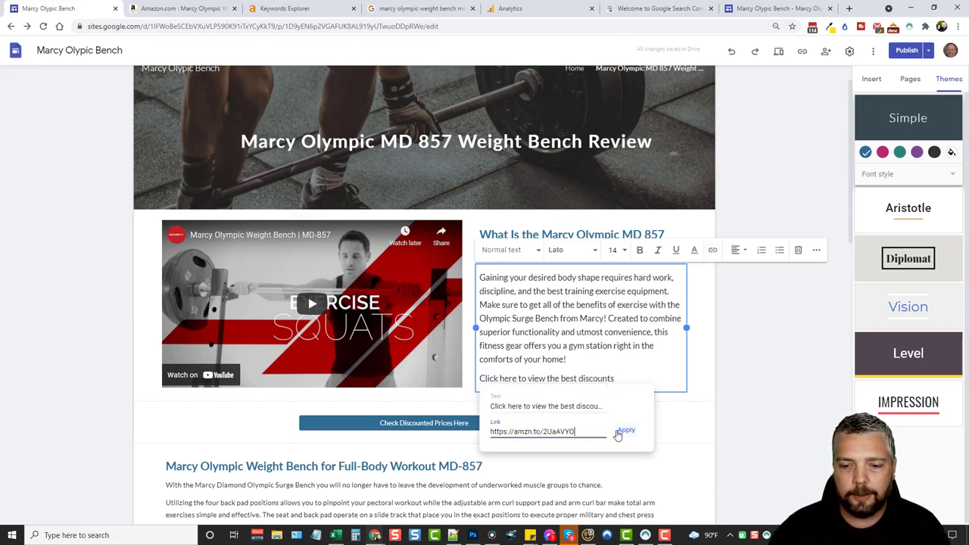
click(625, 431)
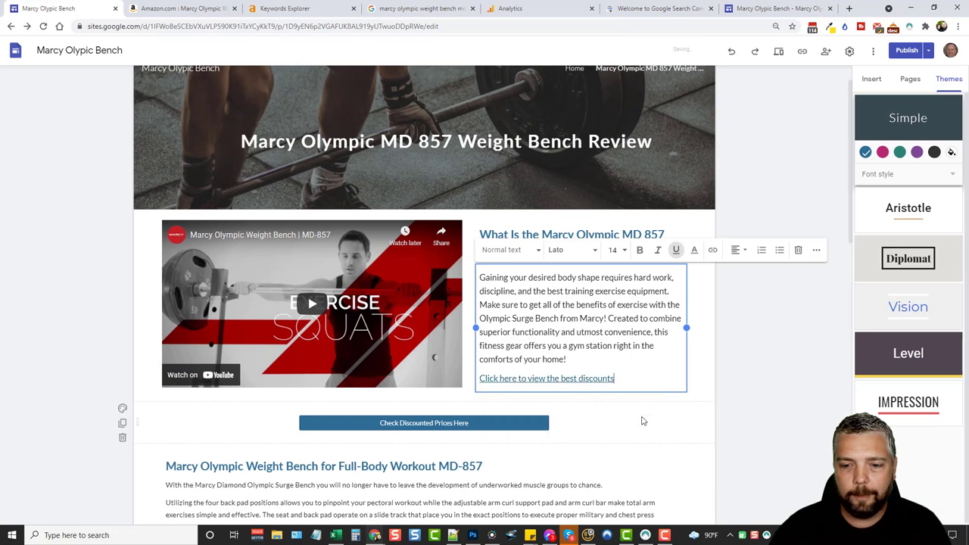
click(785, 370)
Try the Emphasis 1 and Emphasis 2 backgrounds on the full-body workout text section
scroll(723, 341, down, 2)
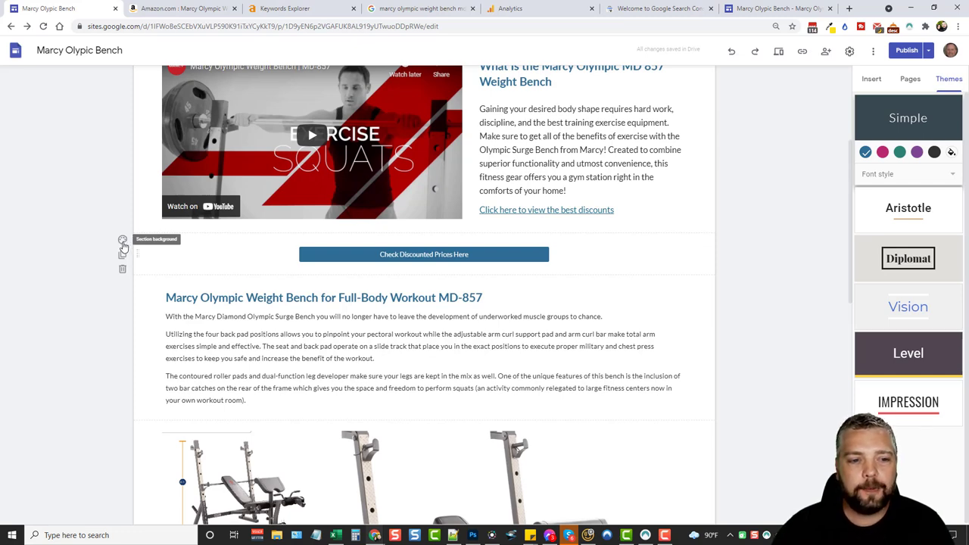
scroll(530, 302, up, 2)
scroll(382, 336, down, 3)
scroll(381, 335, down, 1)
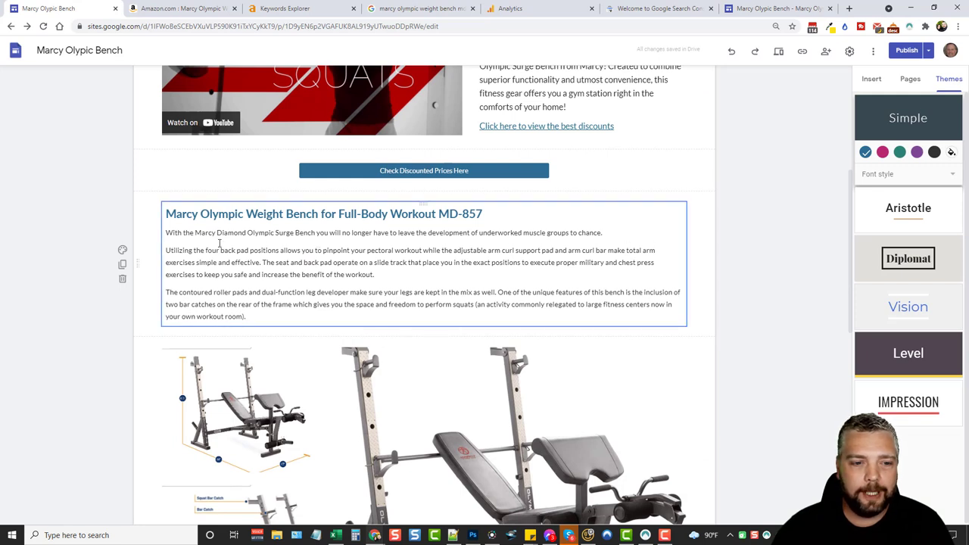
click(122, 249)
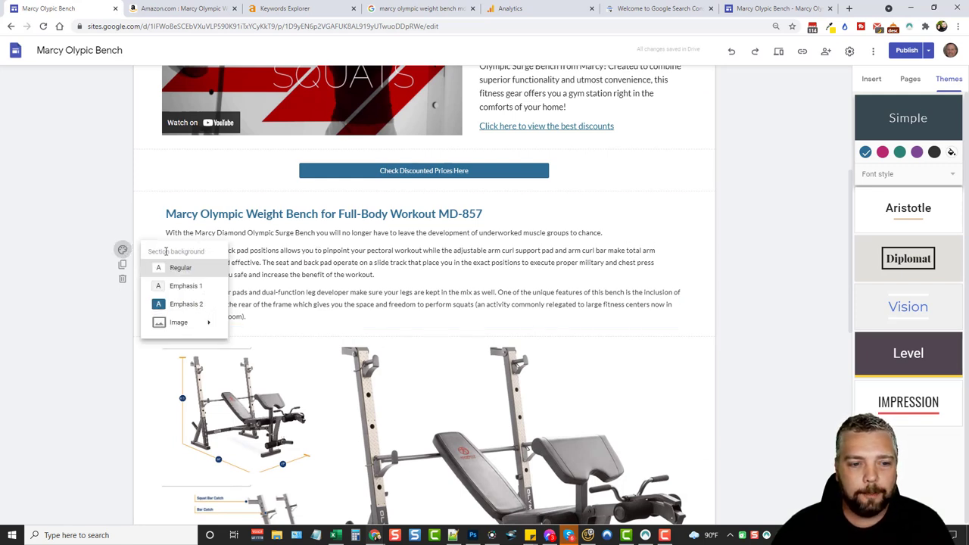
click(182, 286)
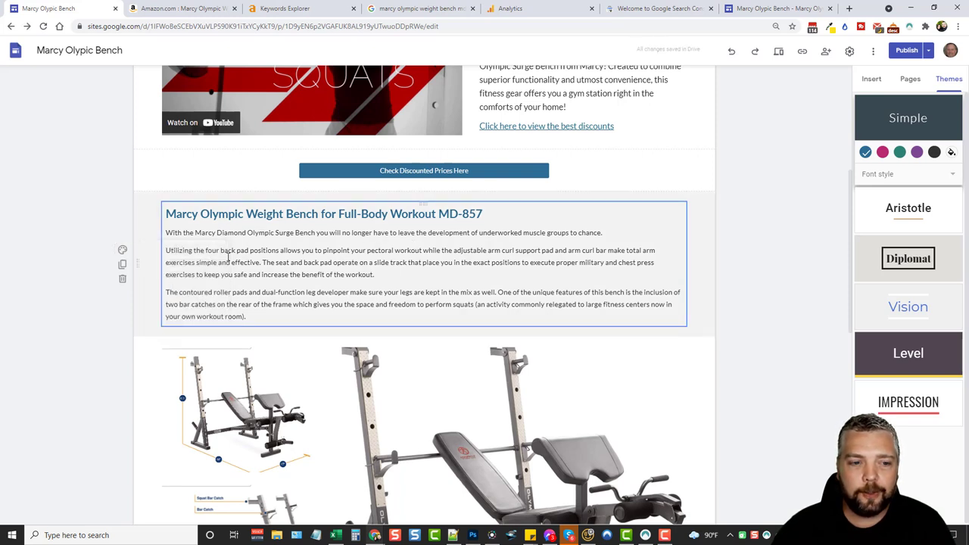
click(122, 250)
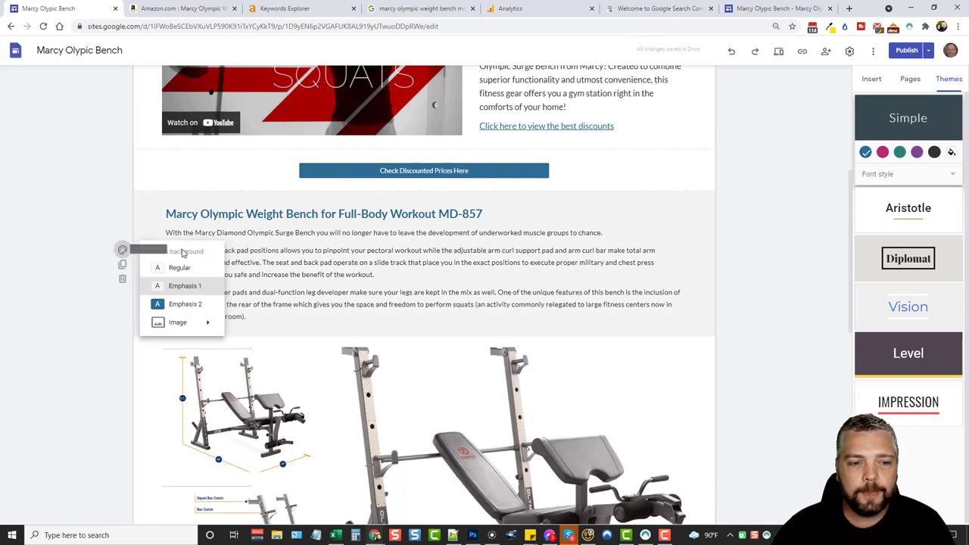
click(185, 305)
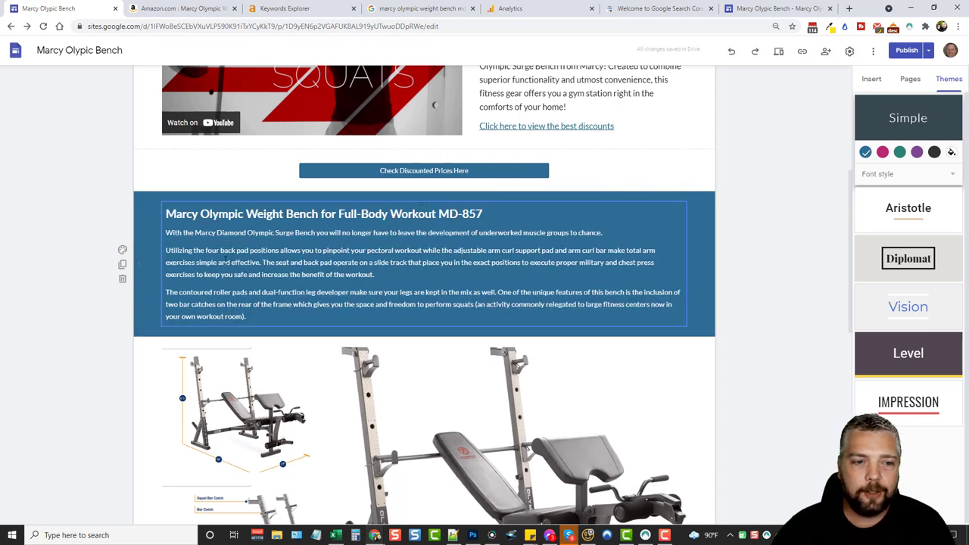
Search Google images for "black" and apply the first plain black result as the full-body workout section's background
click(122, 250)
mouse_move(196, 326)
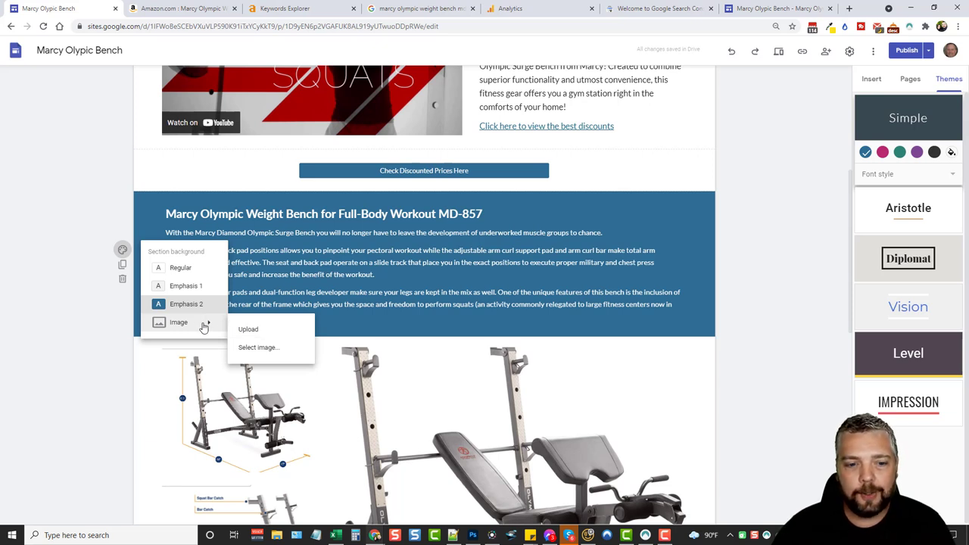
click(259, 348)
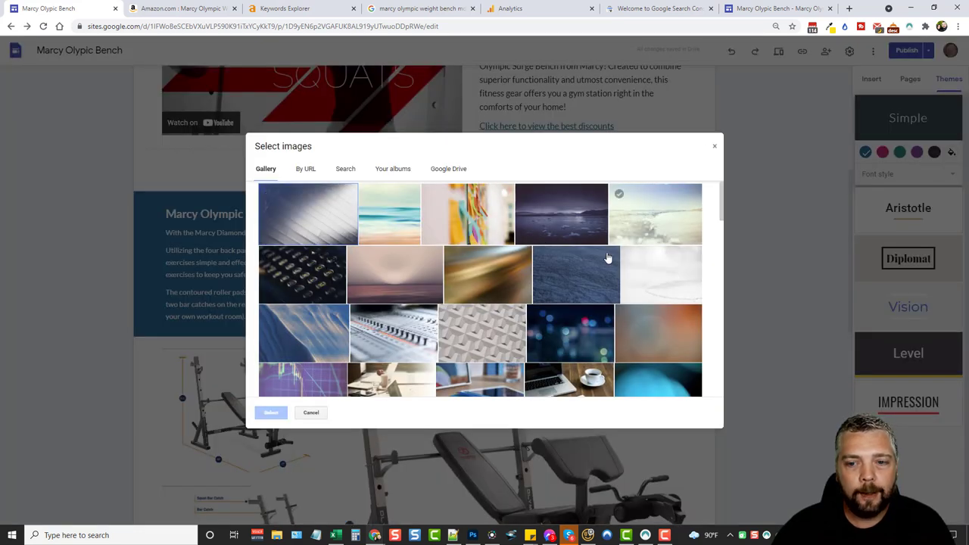
scroll(547, 316, down, 5)
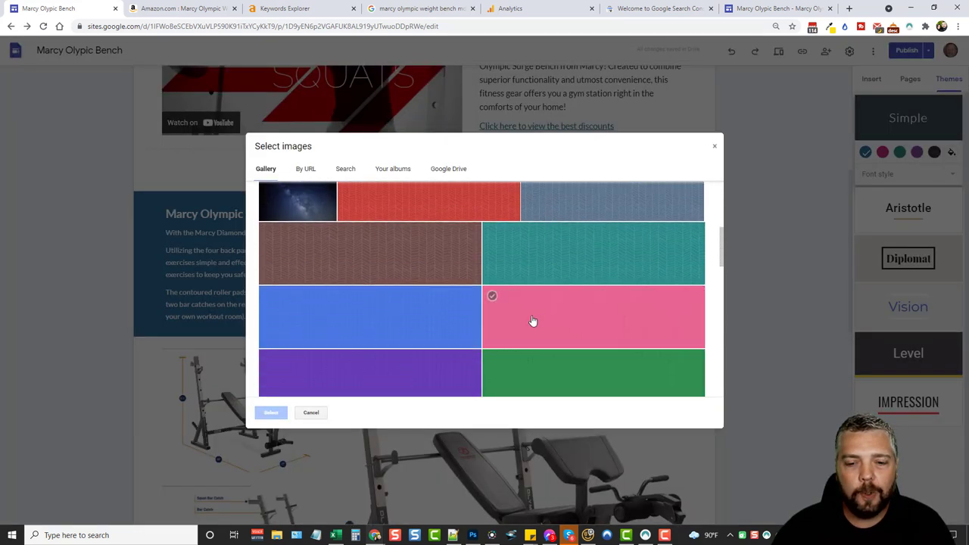
scroll(533, 321, up, 5)
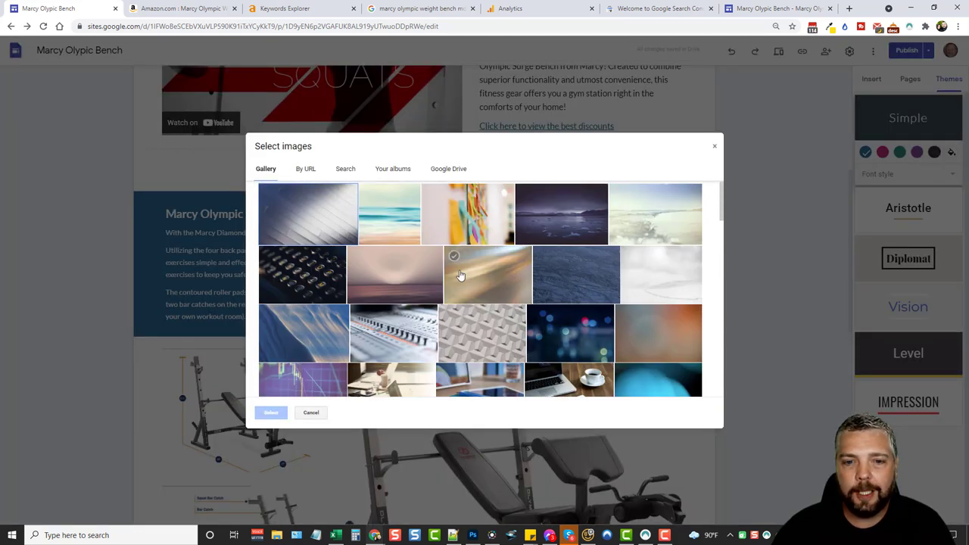
click(342, 172)
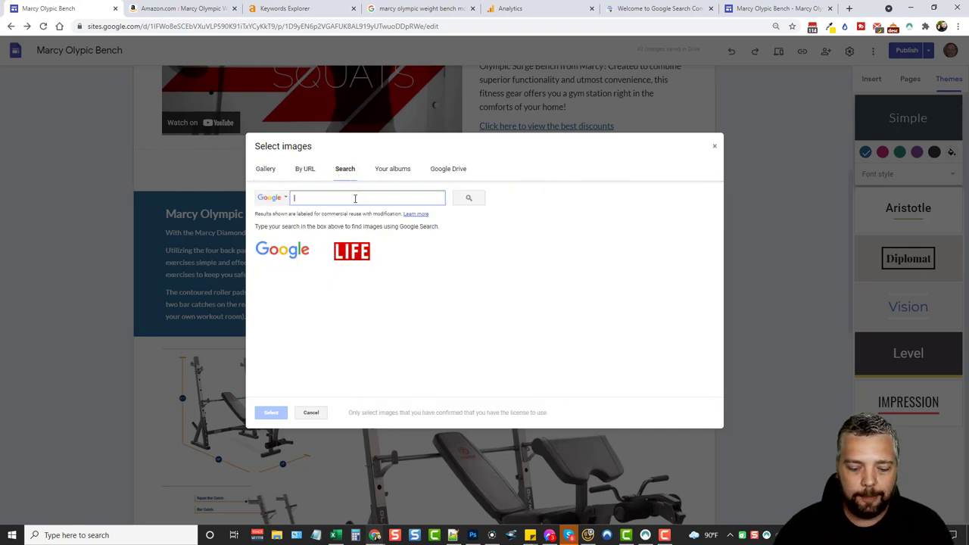
text(black)
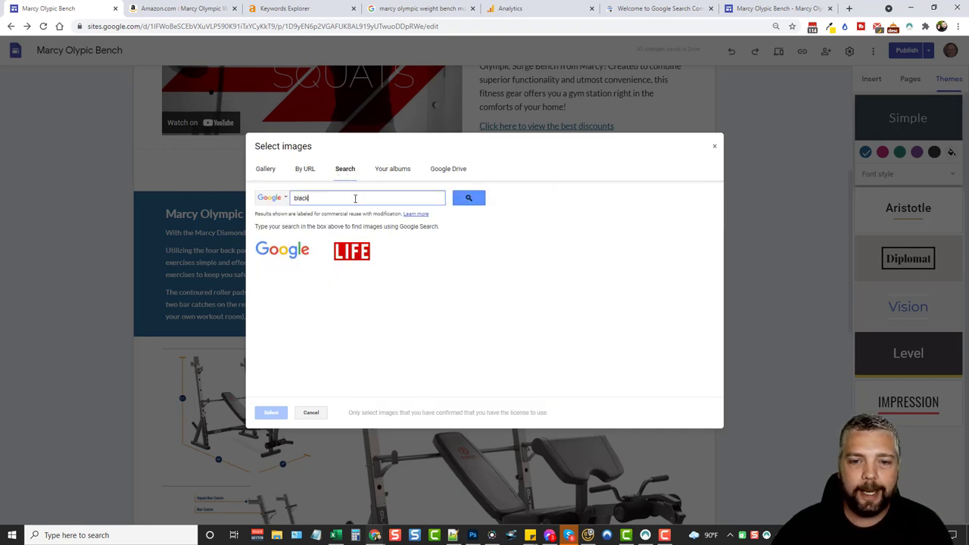
click(459, 201)
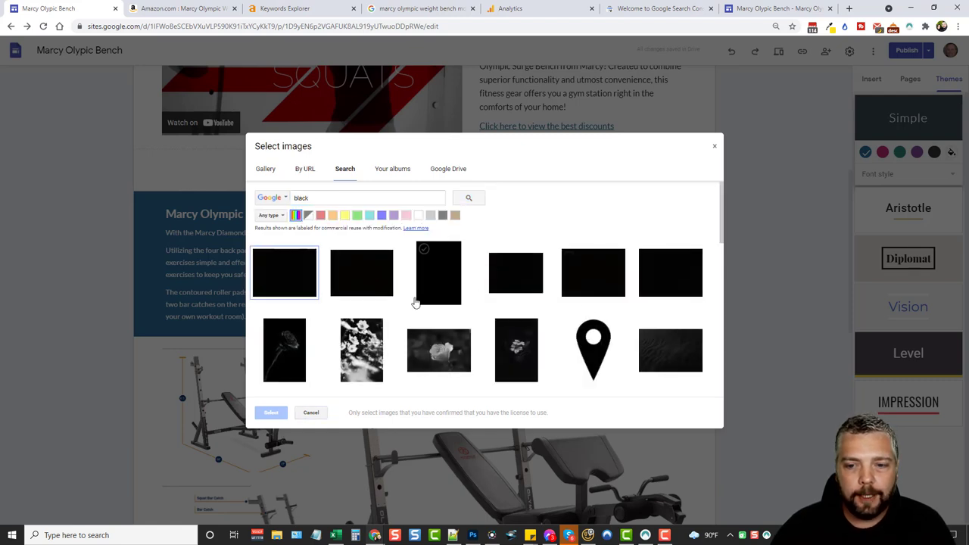
click(280, 279)
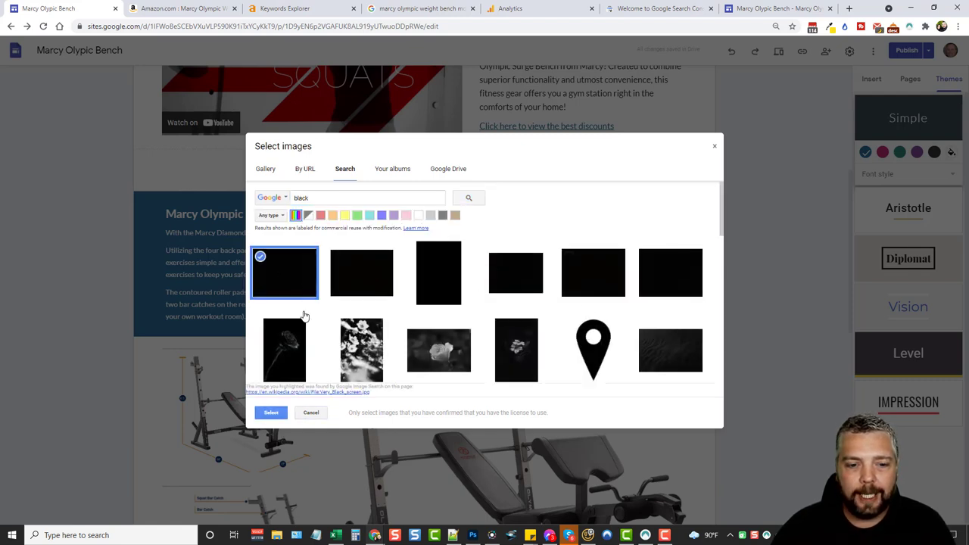
click(271, 412)
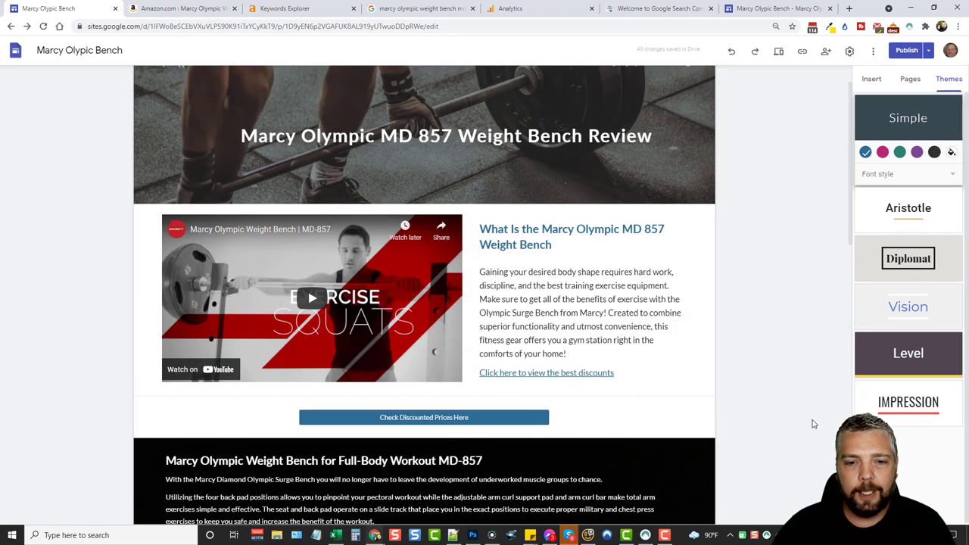
Set the font size of the three body paragraphs in the black full-body workout section to 14
scroll(811, 422, down, 5)
scroll(424, 296, up, 2)
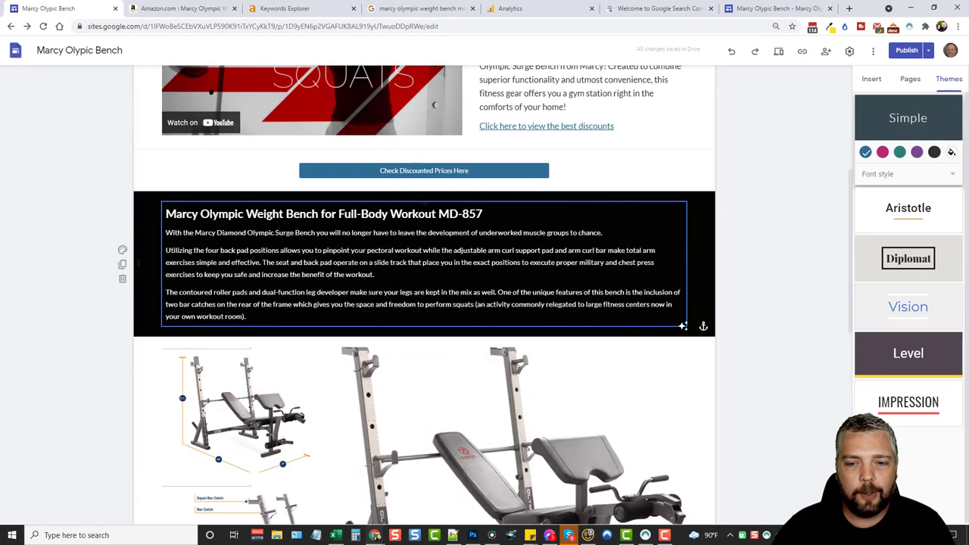
click(272, 232)
drag(165, 232, 247, 316)
click(303, 188)
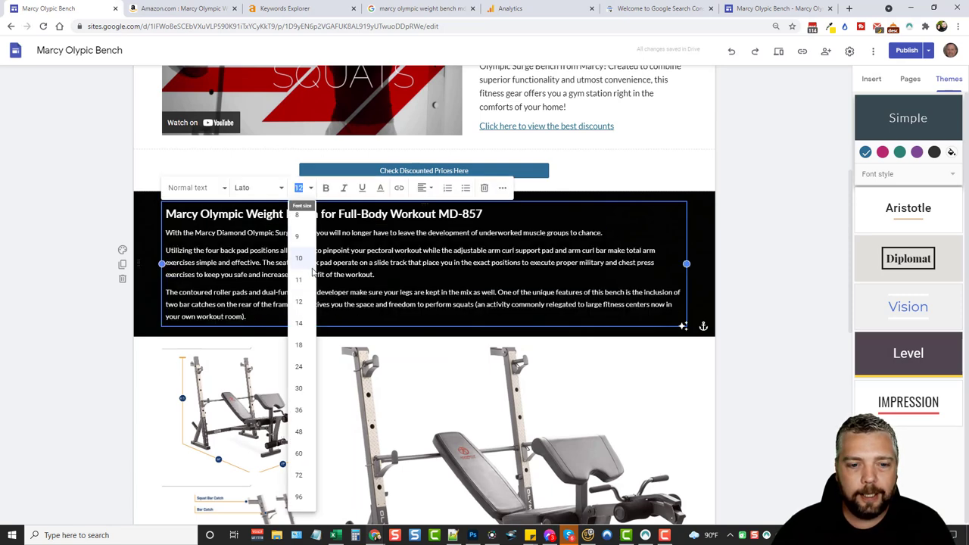
click(298, 323)
click(762, 312)
Set the font size of the "Marcy Olympic Weight Bench for Full-Body Workout MD-857" heading to 24
drag(482, 213, 176, 214)
click(303, 187)
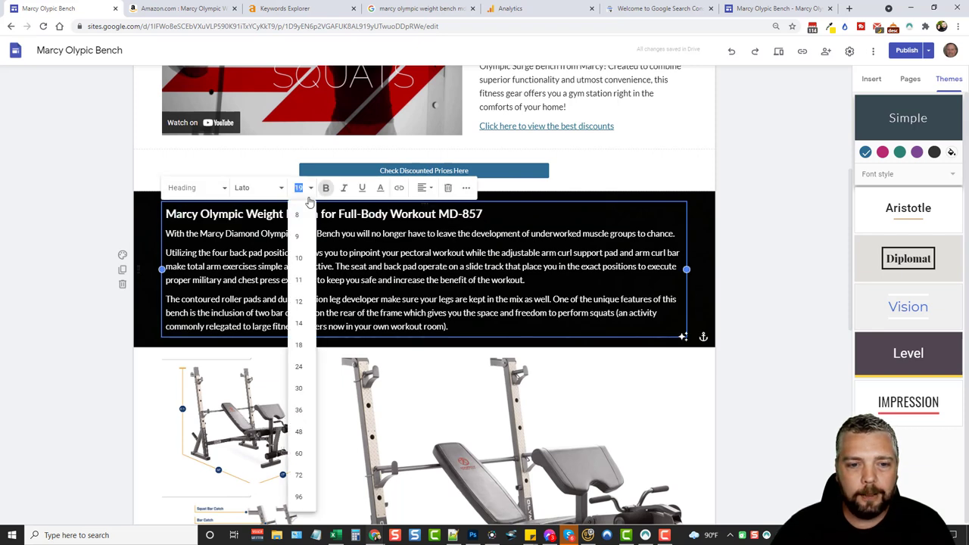
click(301, 371)
click(693, 244)
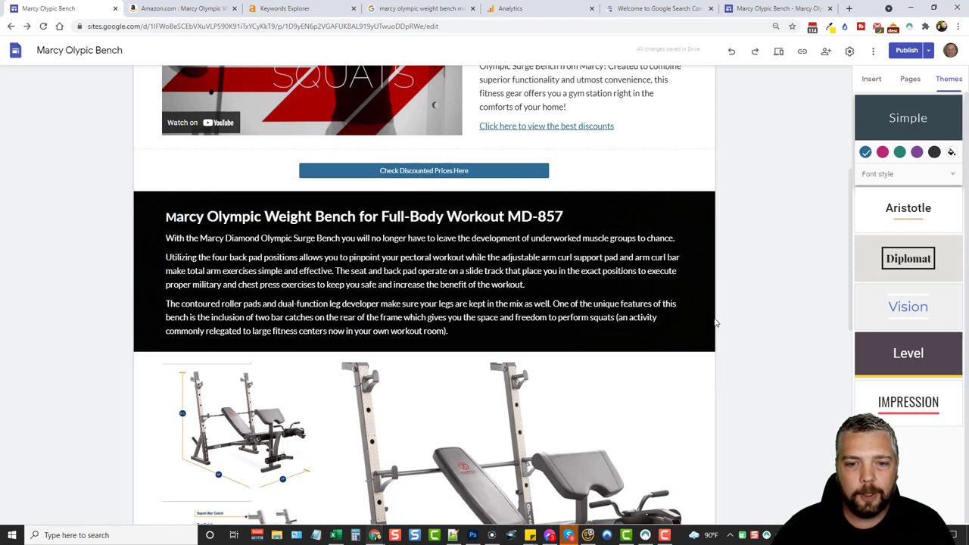
scroll(451, 265, down, 5)
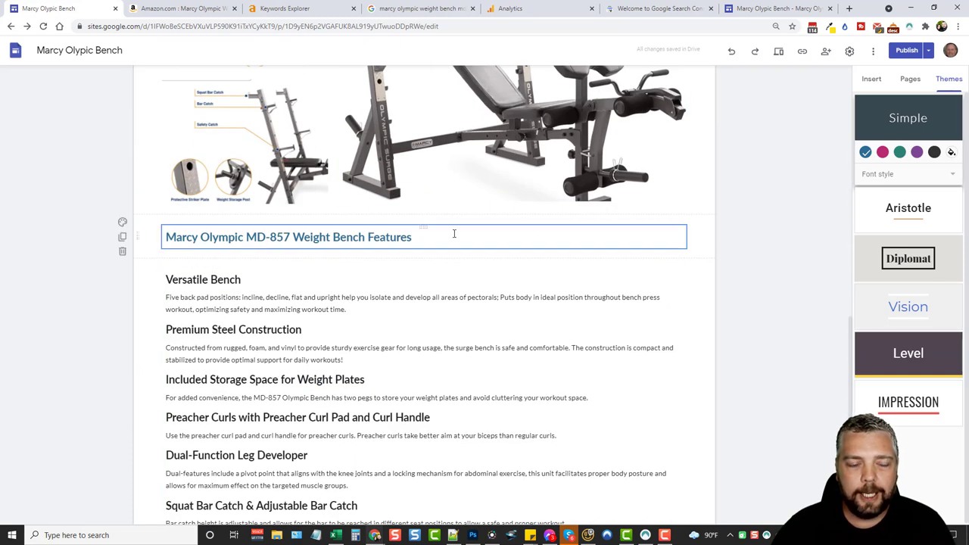
scroll(536, 245, down, 2)
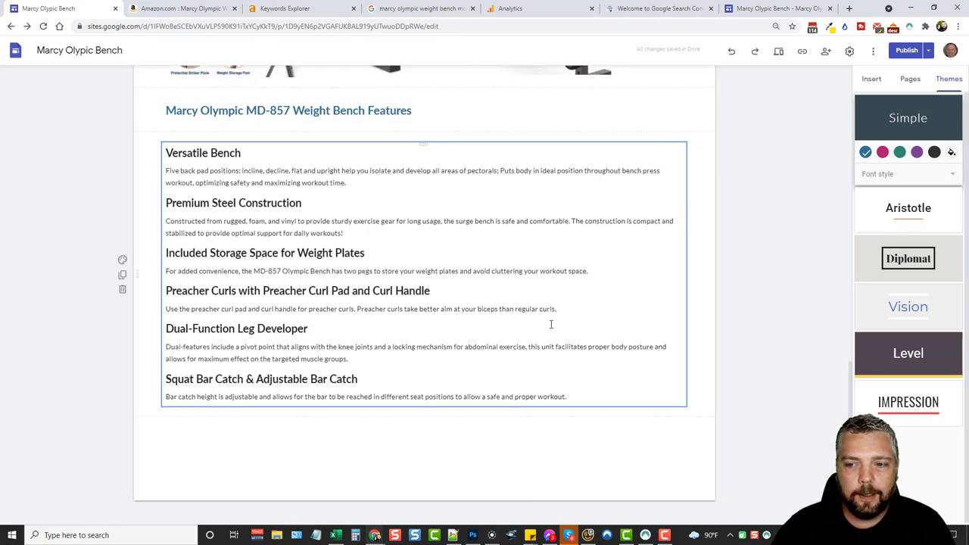
scroll(552, 324, up, 10)
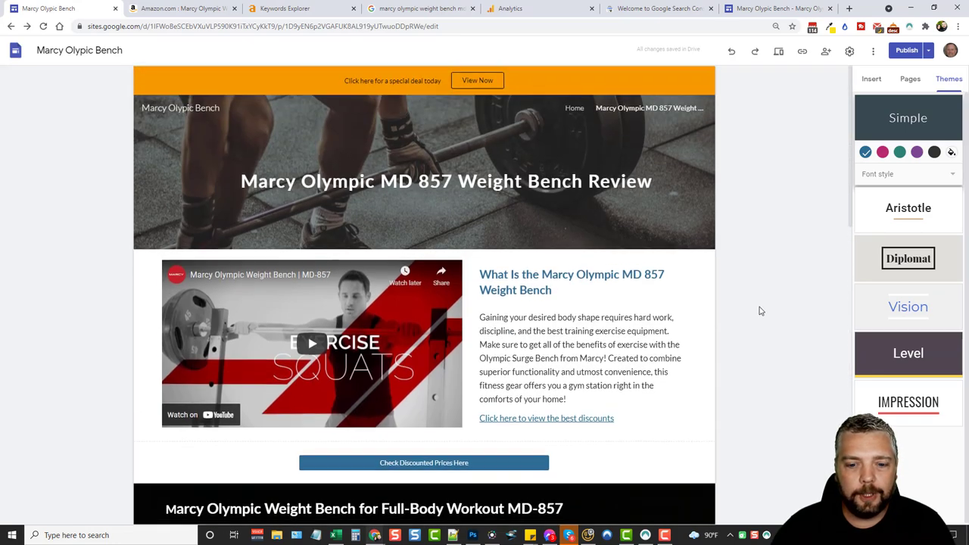
Duplicate the "Check Discounted Prices Here" button section and move the copy below the features list at the page's end
scroll(761, 310, down, 5)
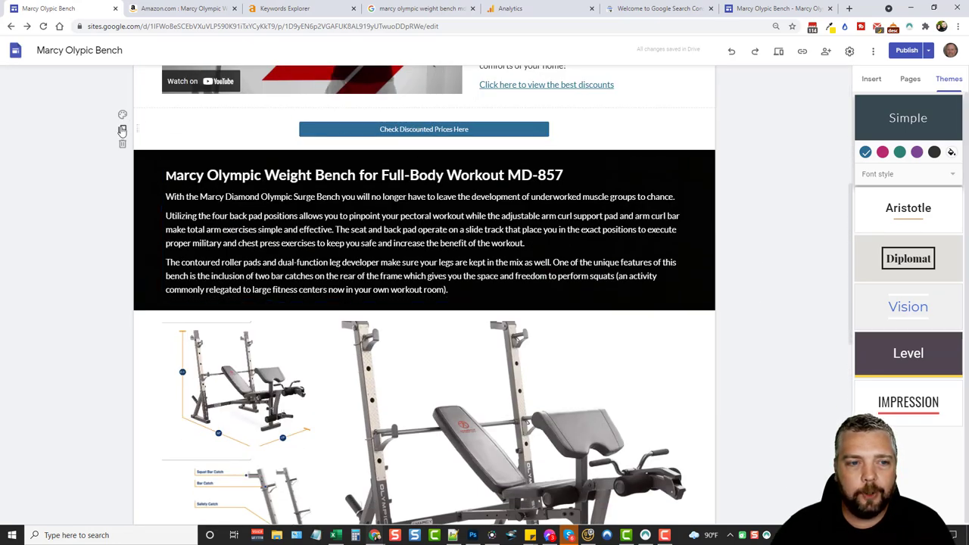
click(122, 130)
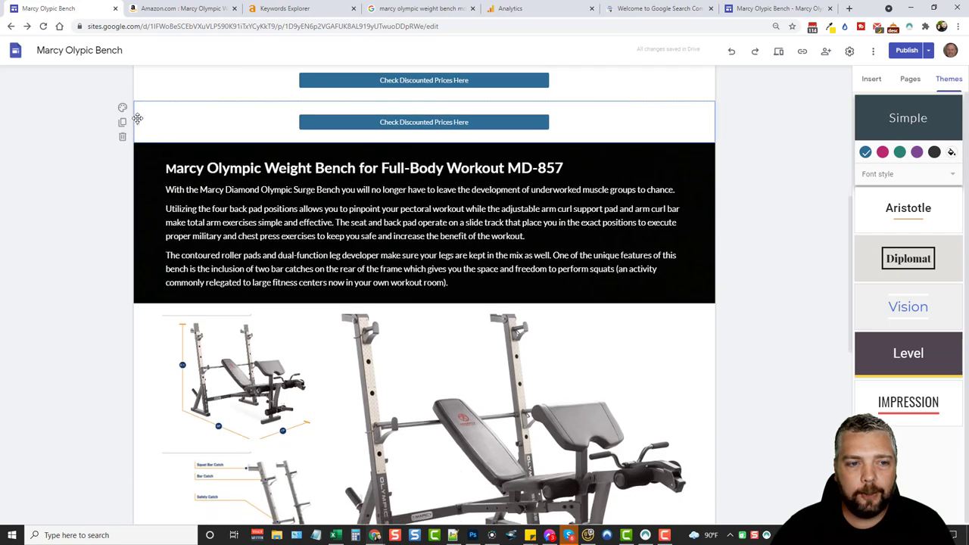
drag(137, 118, 151, 439)
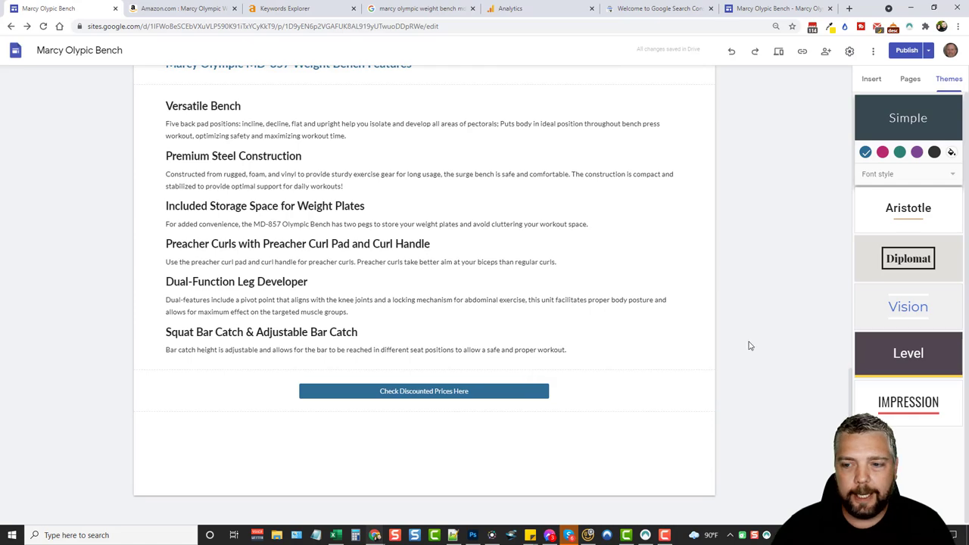
Publish the updated review page to the live site
scroll(621, 409, up, 10)
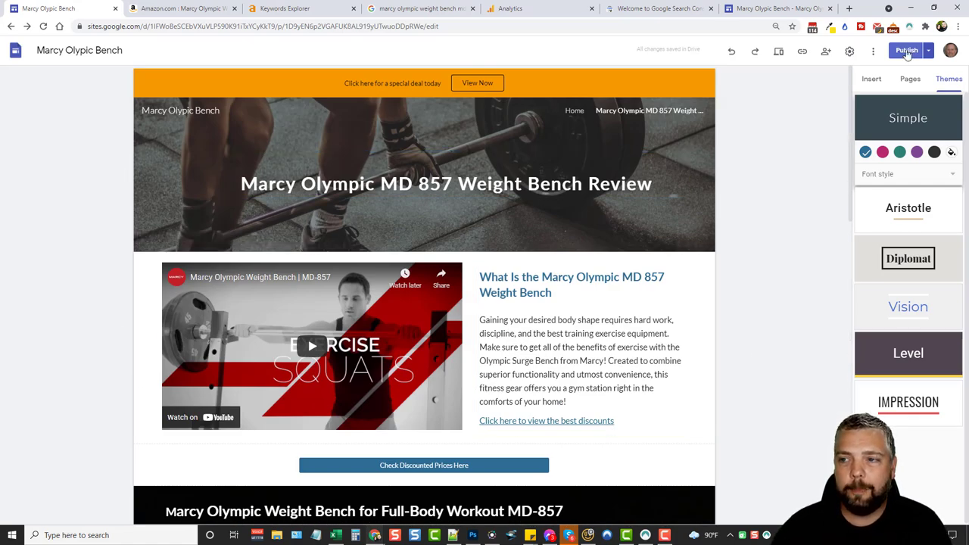
click(908, 51)
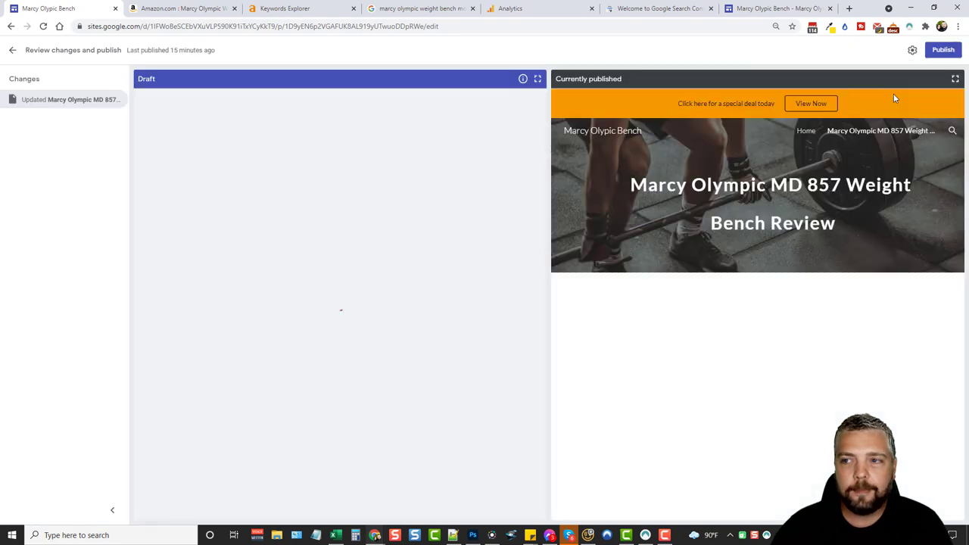
click(944, 50)
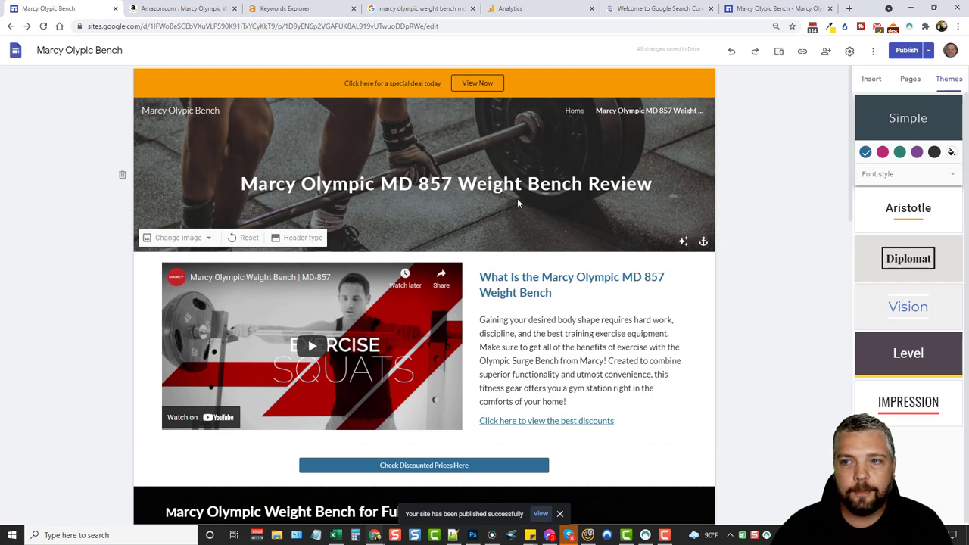
Check the published site's home page and the full Marcy Olympic MD 857 weight bench review page
click(772, 9)
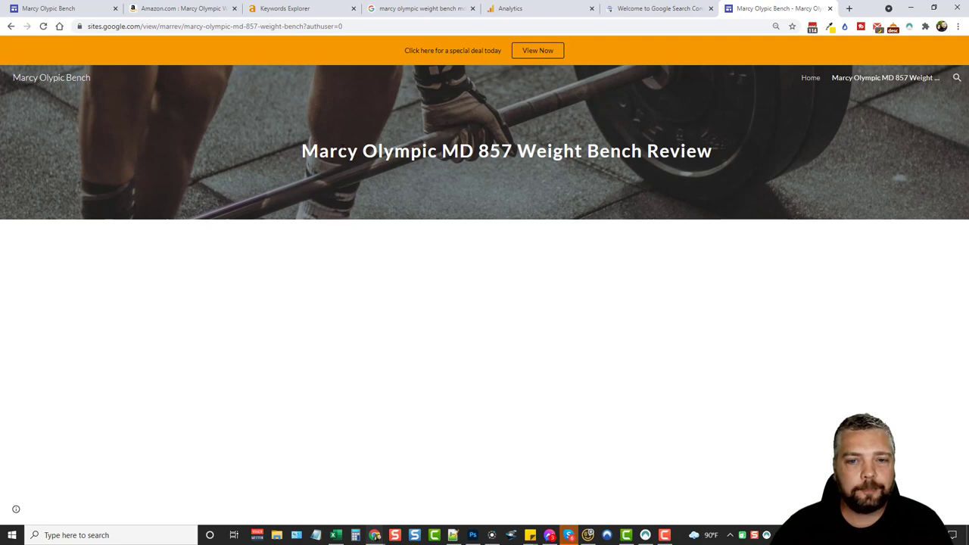
click(813, 81)
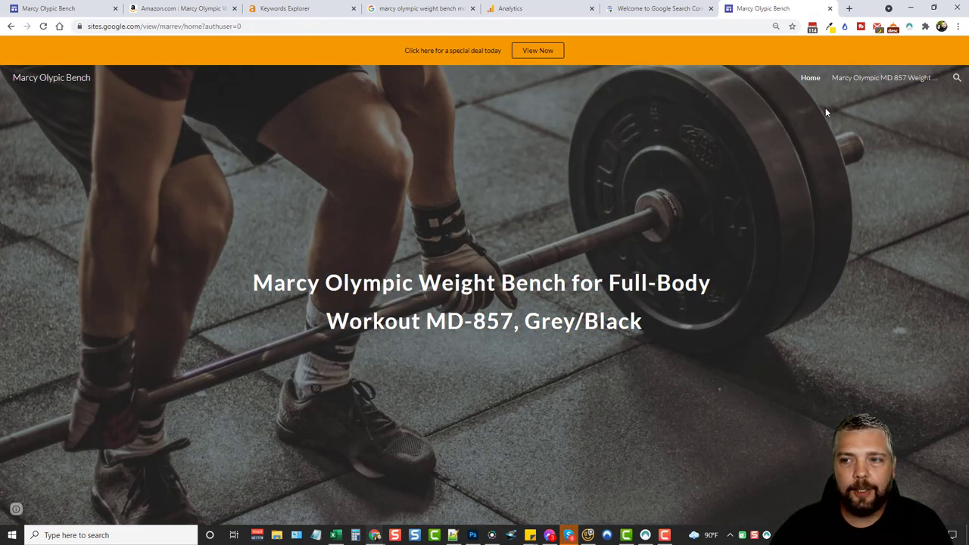
click(882, 78)
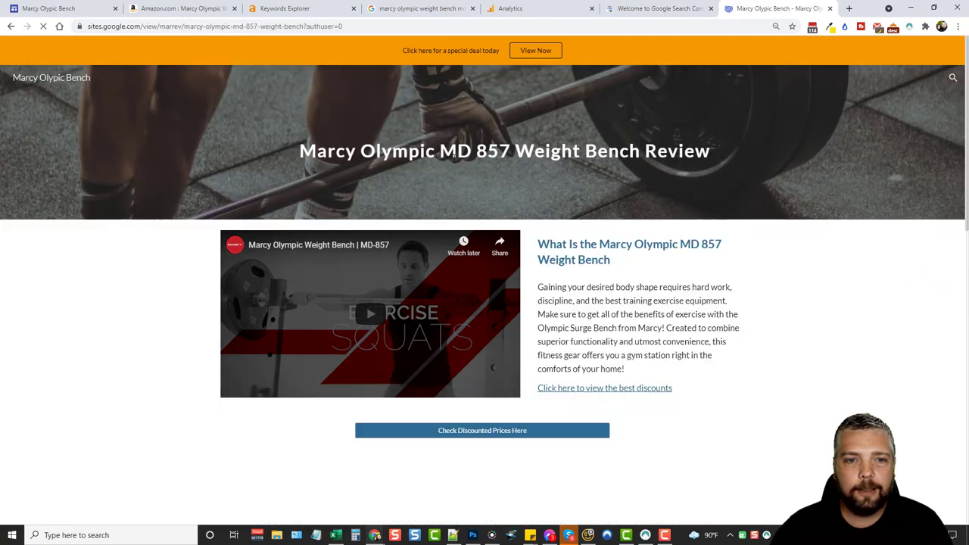
scroll(136, 234, down, 2)
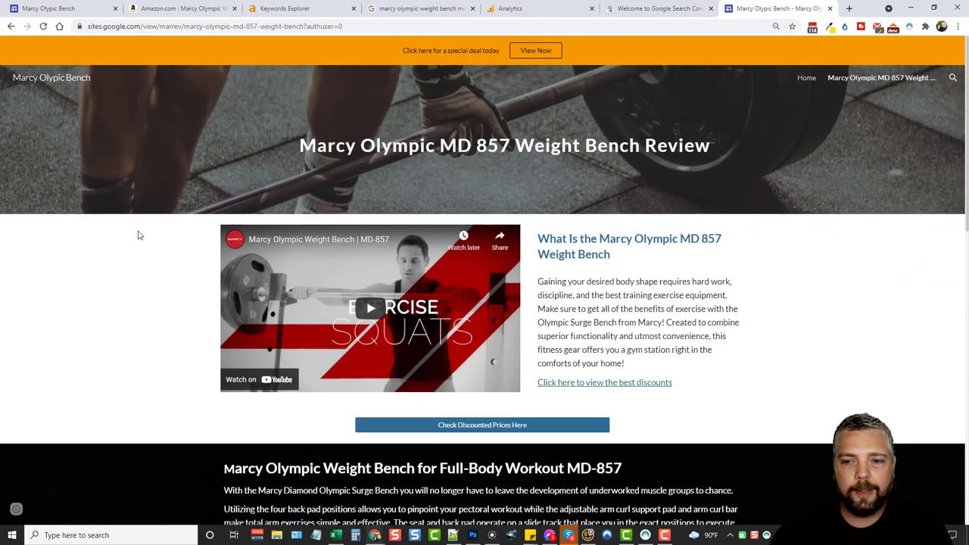
scroll(454, 281, down, 8)
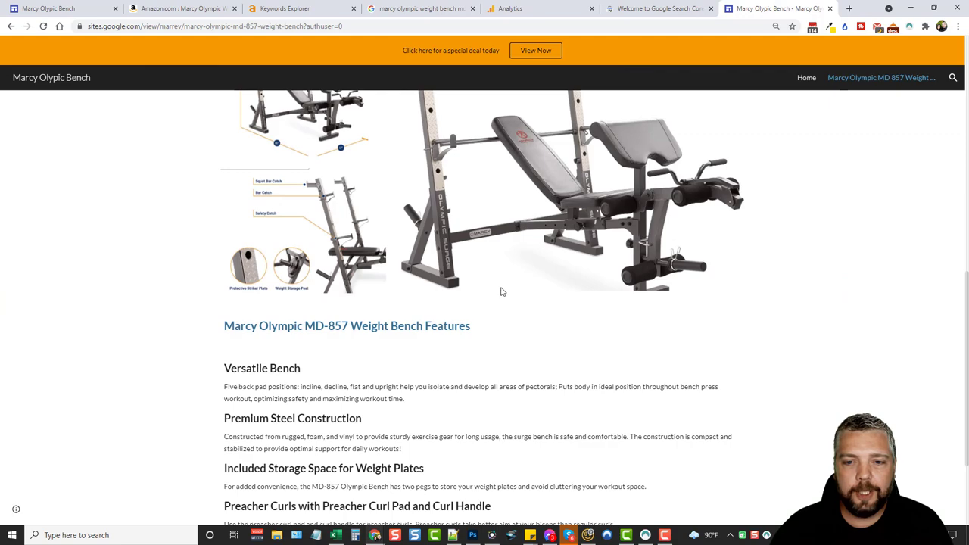
scroll(539, 326, up, 10)
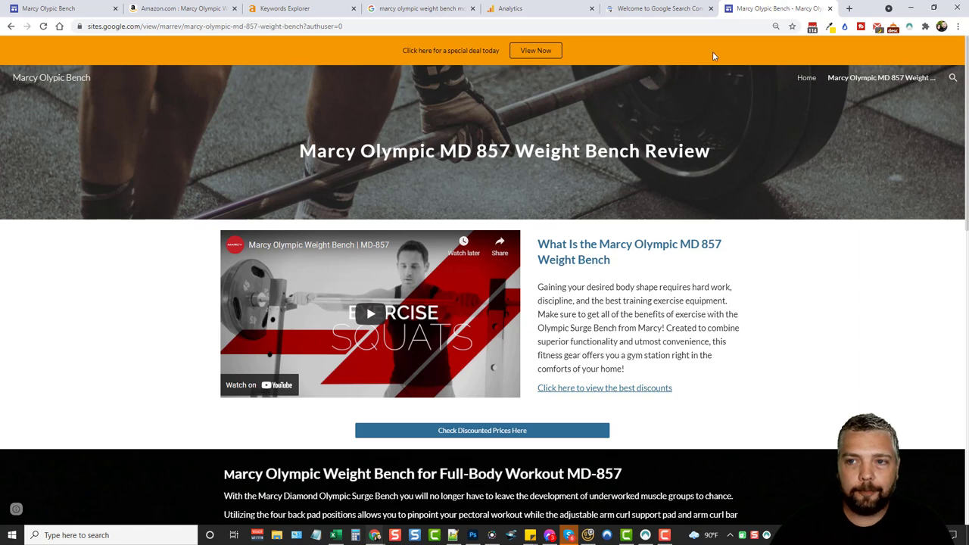
click(123, 9)
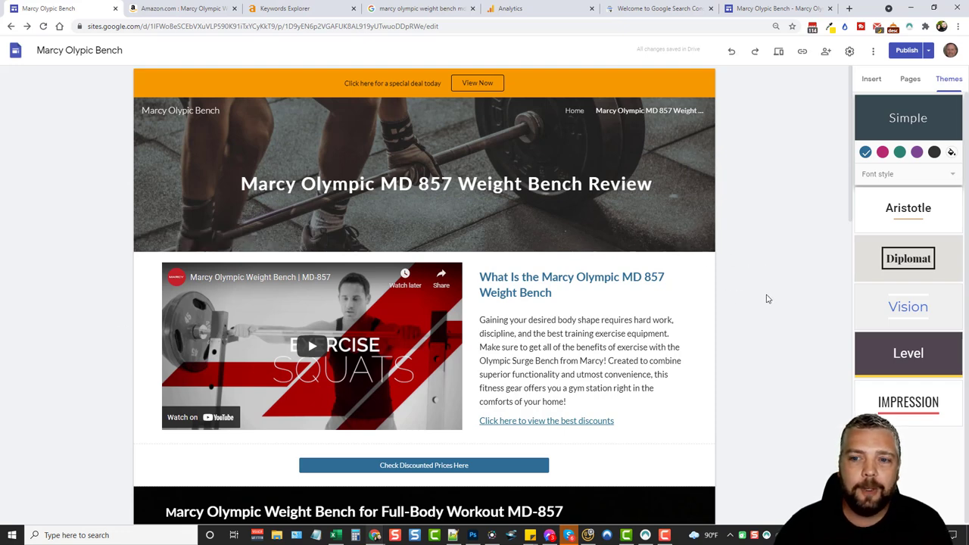
scroll(769, 299, down, 2)
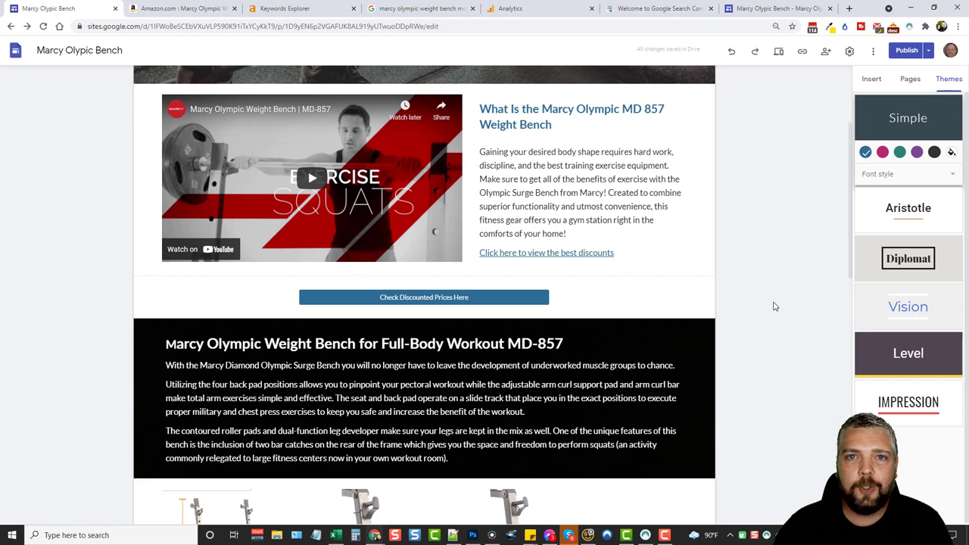
scroll(775, 307, up, 2)
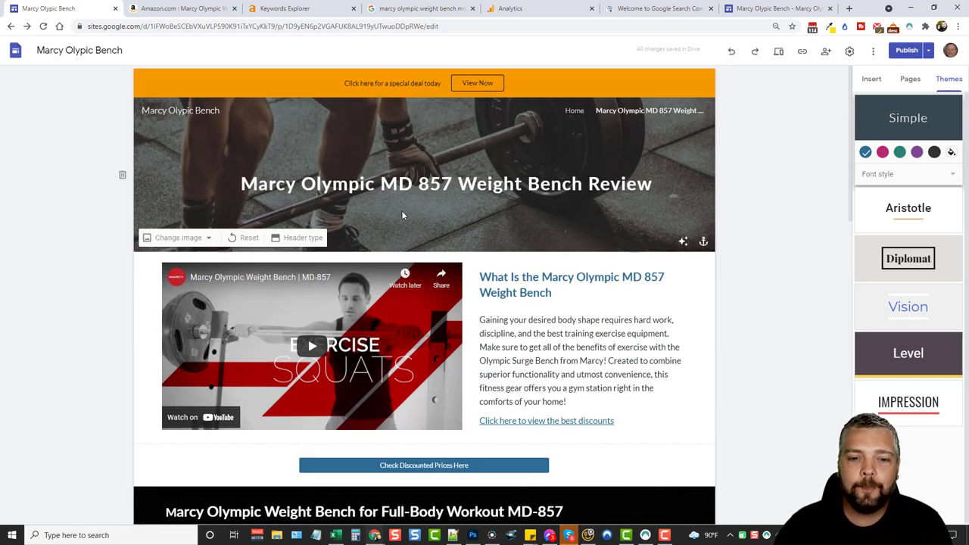
scroll(484, 250, down, 2)
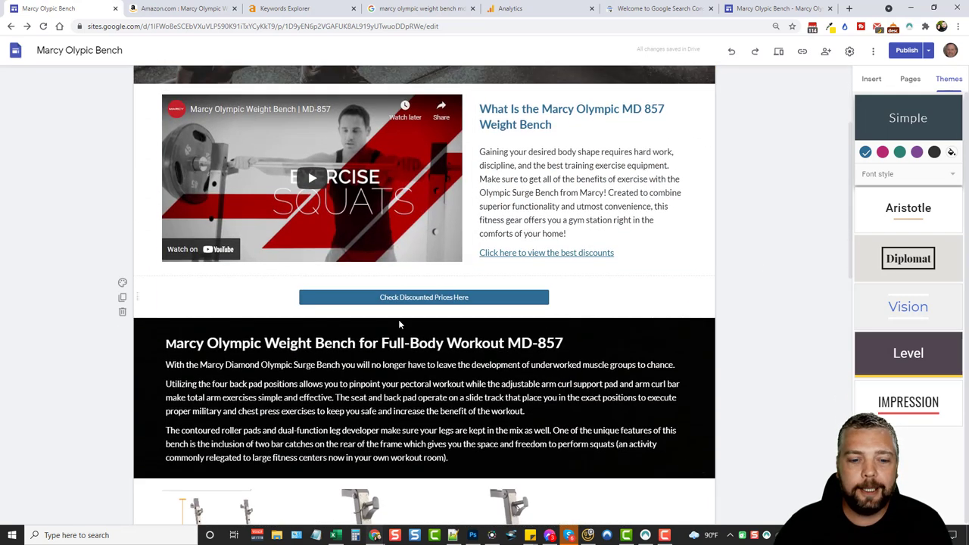
scroll(693, 363, up, 2)
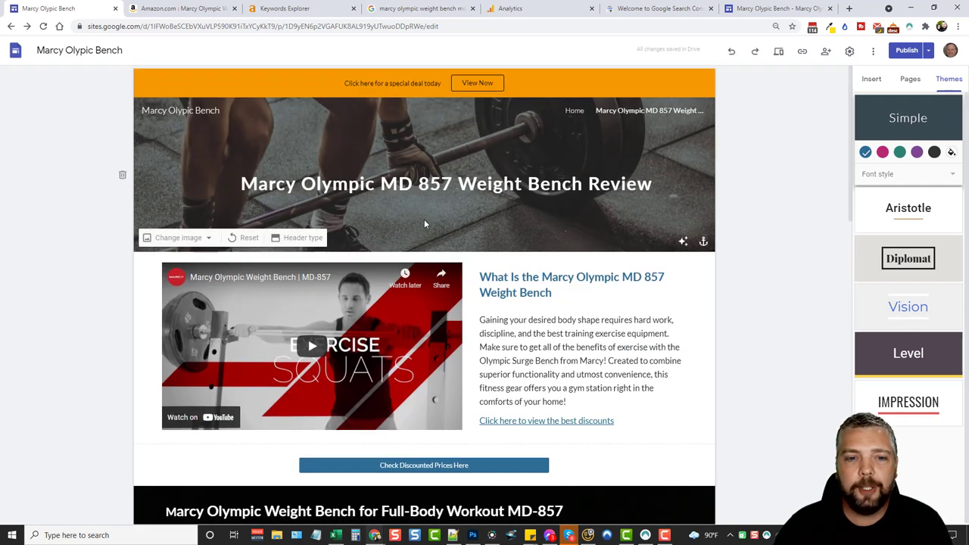
Examine the Ahrefs keyword ideas for "marcy olympic" and Google's related searches for "marcy olympic weight bench md-857" for further page topics
click(287, 8)
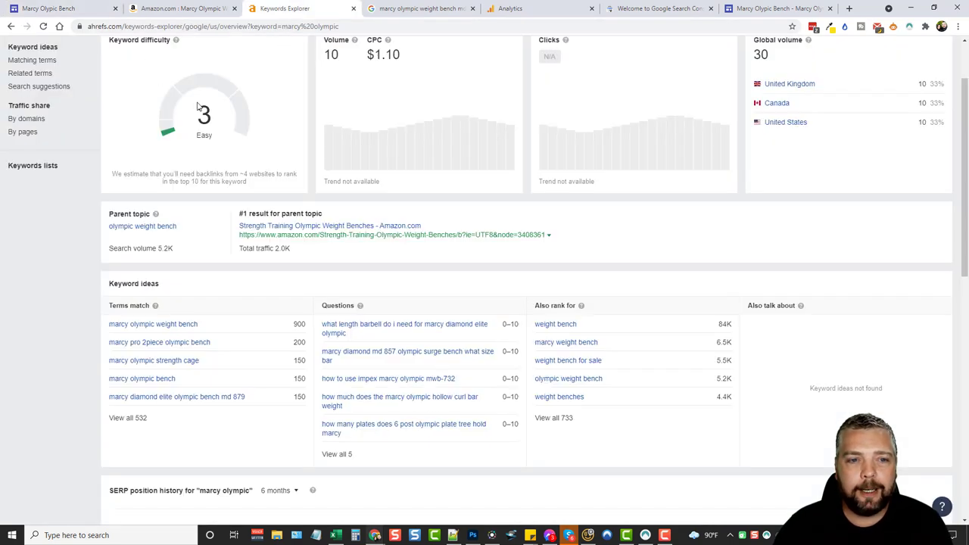
scroll(197, 106, up, 1)
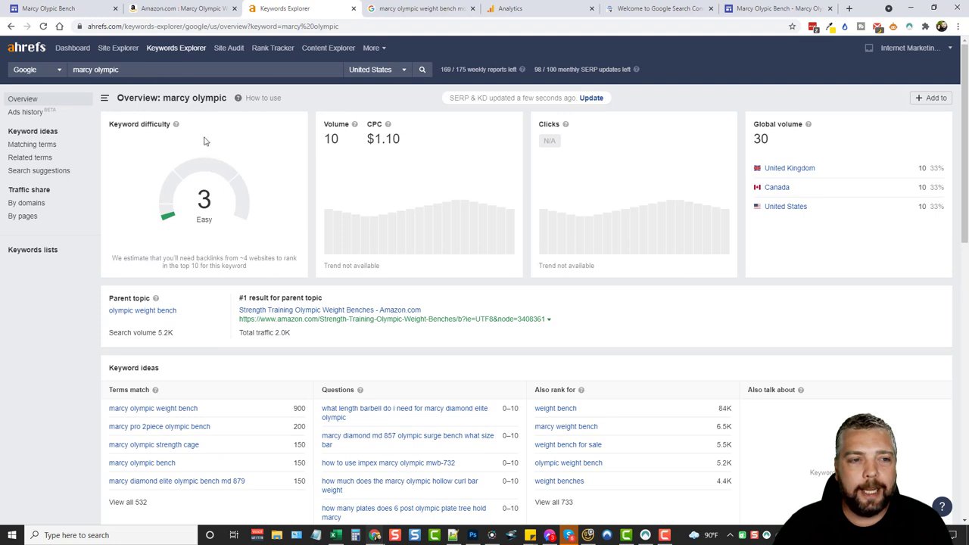
scroll(260, 194, down, 3)
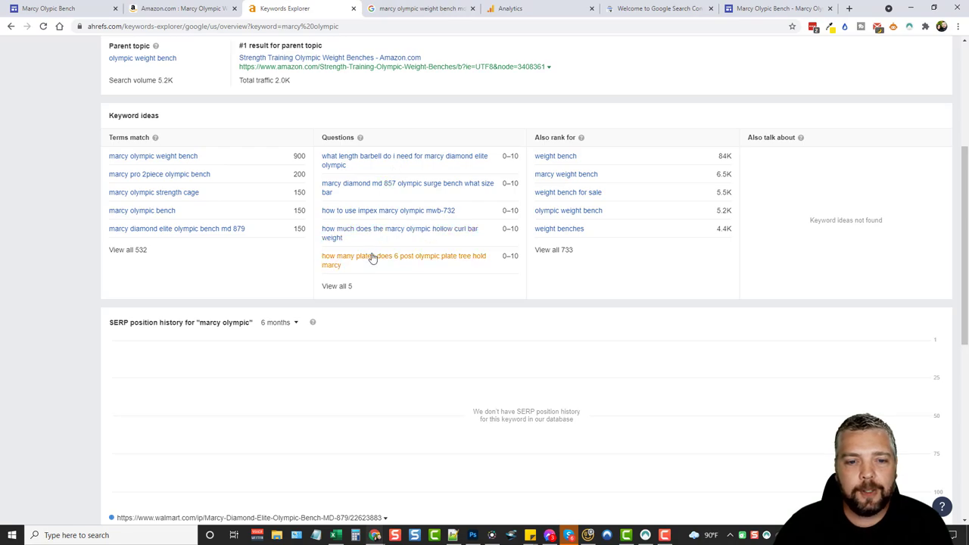
click(398, 9)
scroll(270, 303, down, 15)
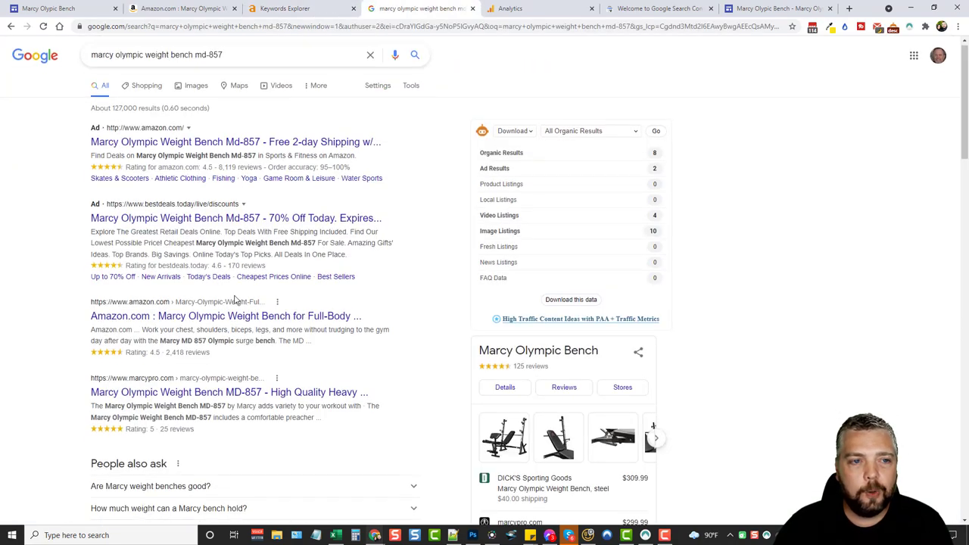
scroll(259, 291, down, 7)
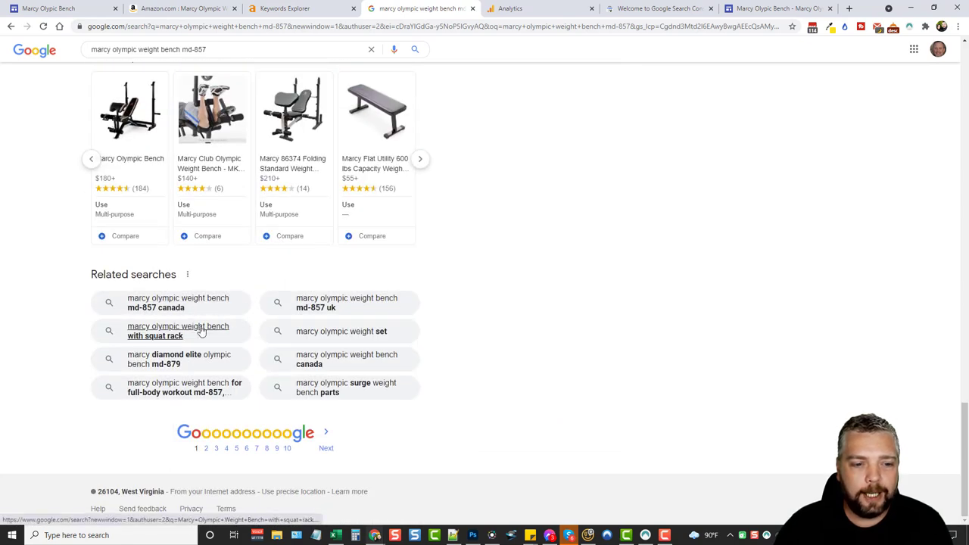
drag(172, 339, 133, 330)
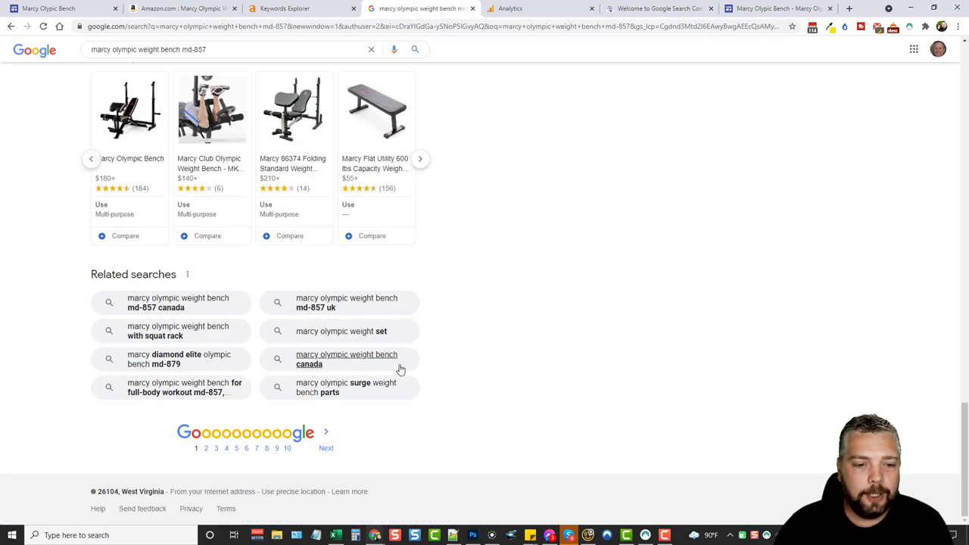
scroll(360, 277, up, 20)
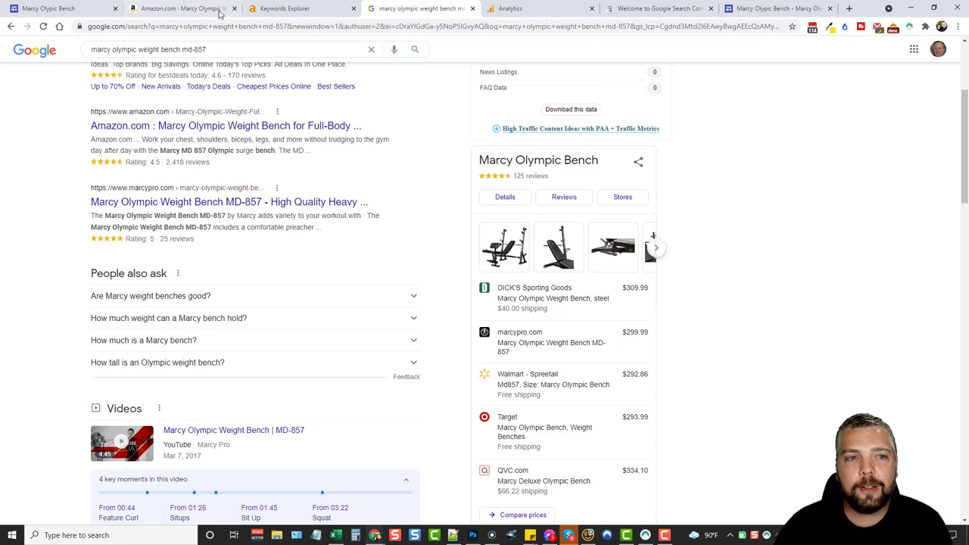
In the Google Sites editor, duplicate the Marcy Olympic MD 857 Weight Bench page under the name "Marcy Olympic MD 857 Discount"
click(87, 9)
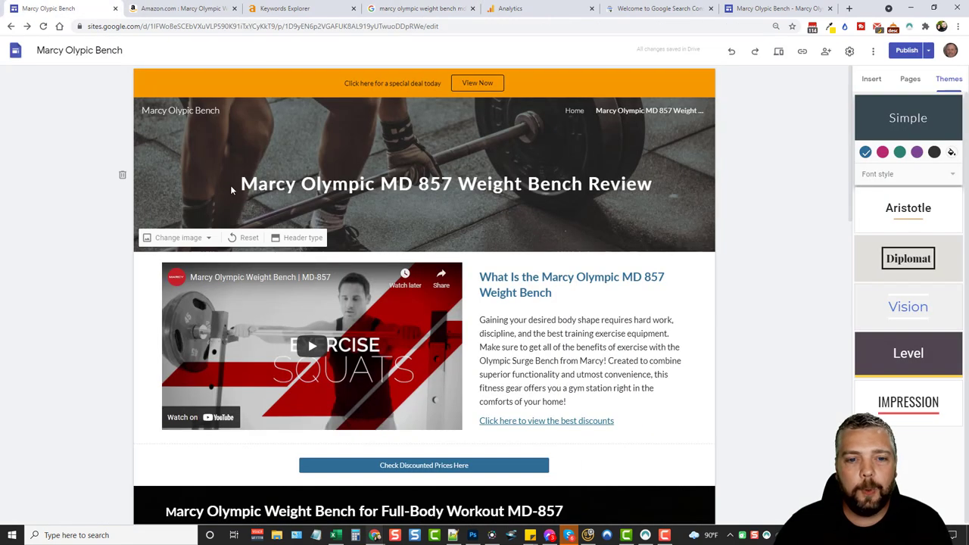
click(911, 78)
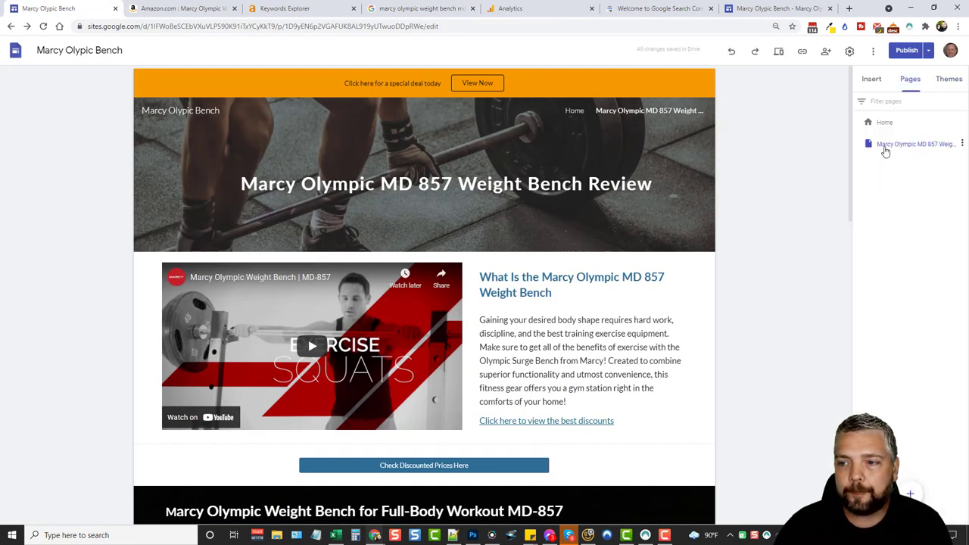
click(963, 144)
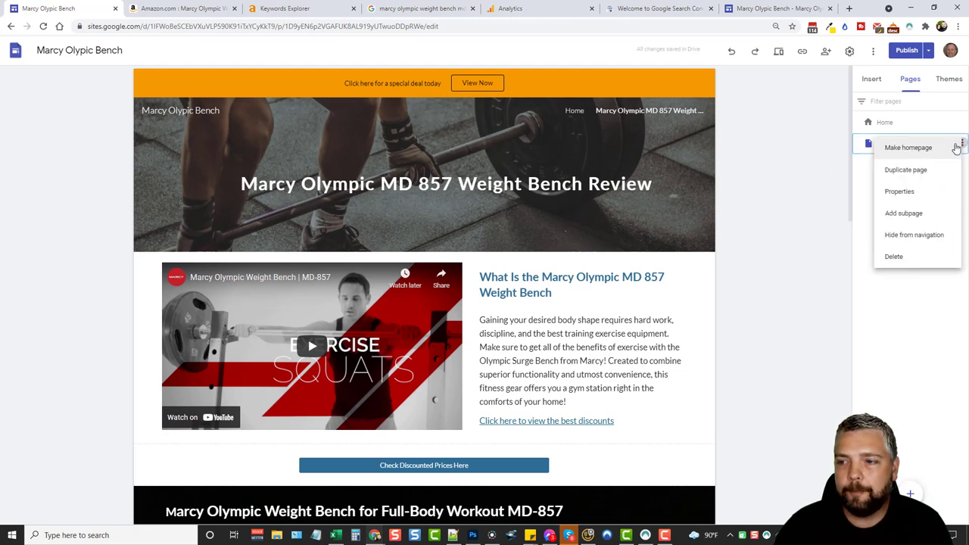
click(910, 171)
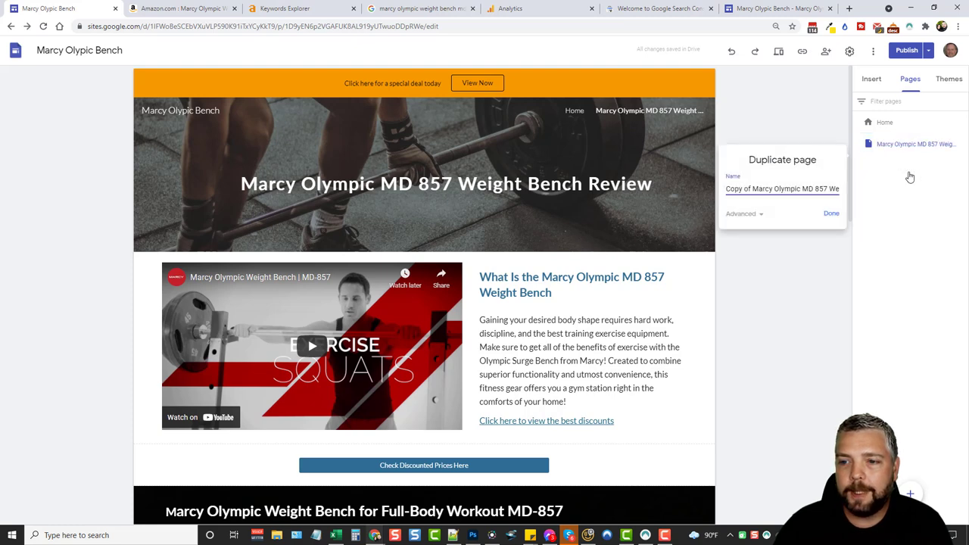
drag(727, 190, 881, 197)
click(754, 190)
drag(753, 190, 693, 191)
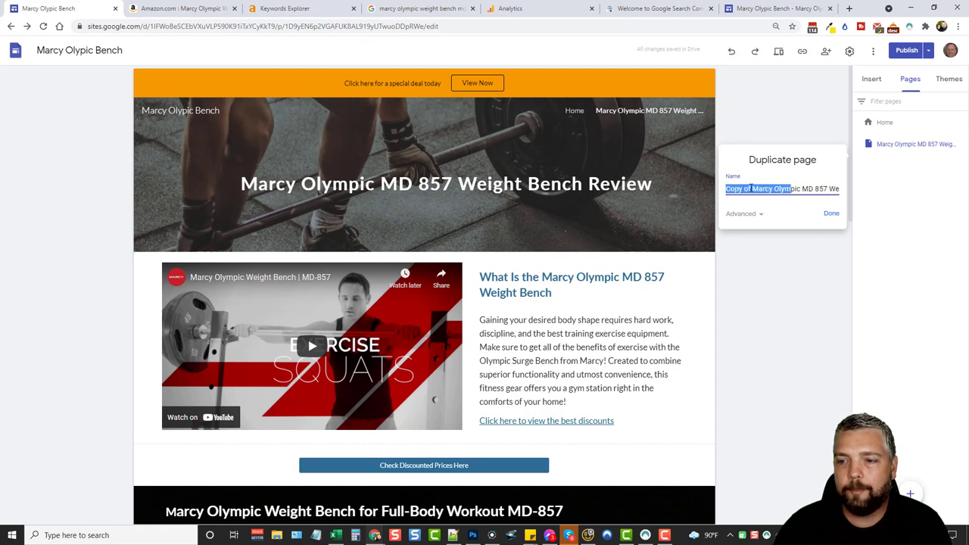
click(755, 189)
drag(755, 189, 688, 192)
key(BackSpace)
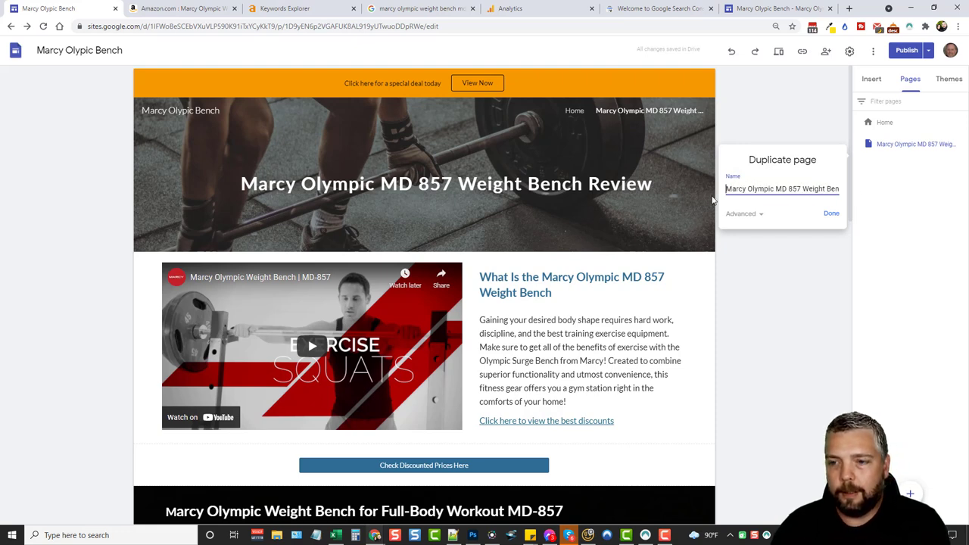
drag(805, 189, 841, 199)
key(BackSpace)
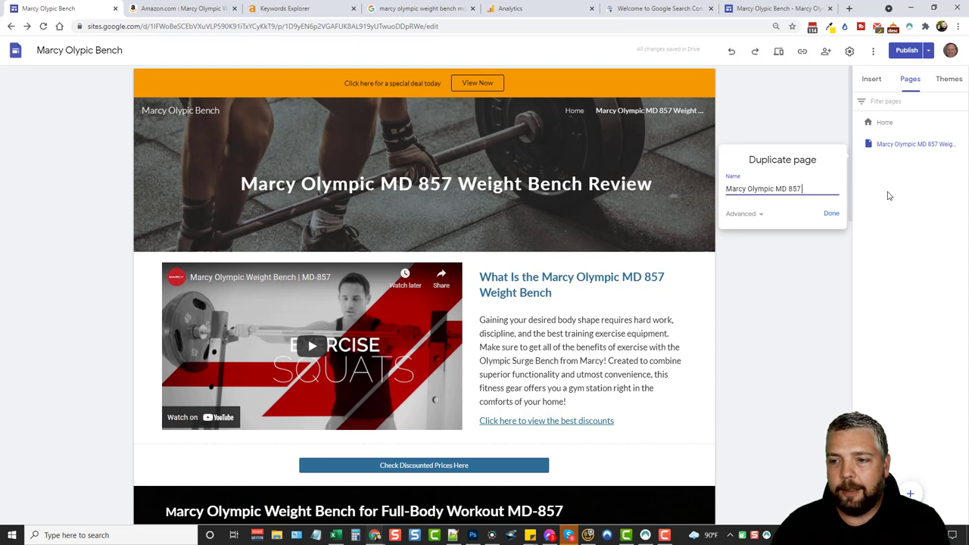
text(Discount)
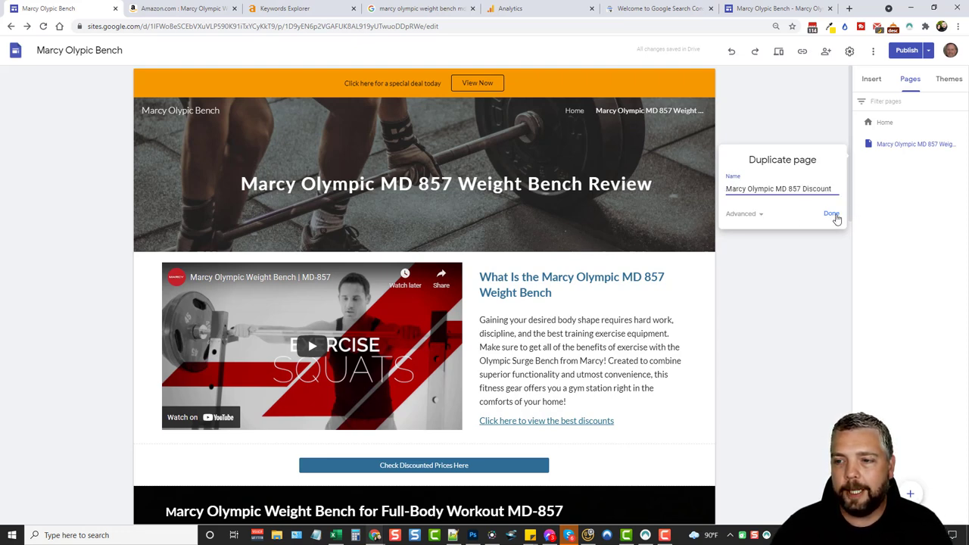
click(835, 216)
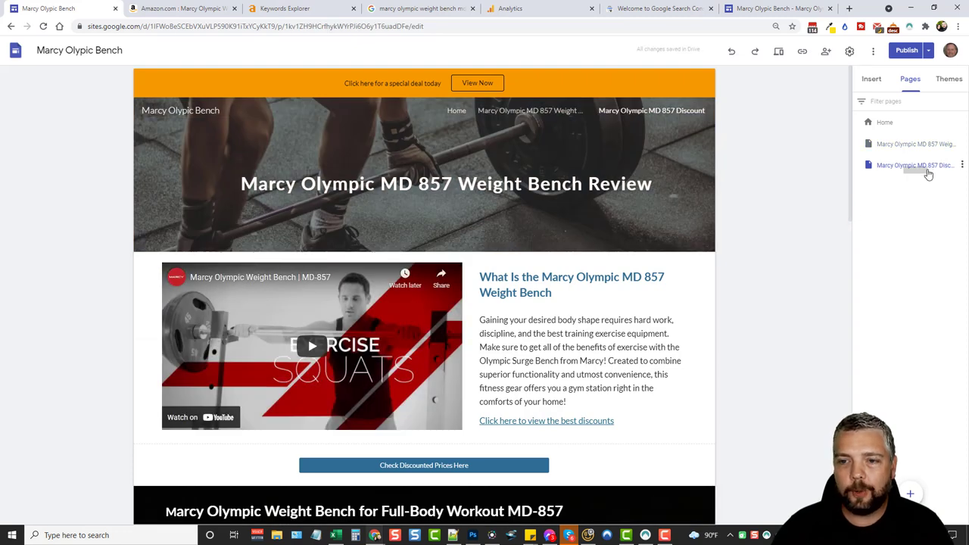
Delete the section with the YouTube video and the "What Is the Marcy Olympic MD 857 Weight Bench" text from the Discount page
scroll(755, 313, down, 3)
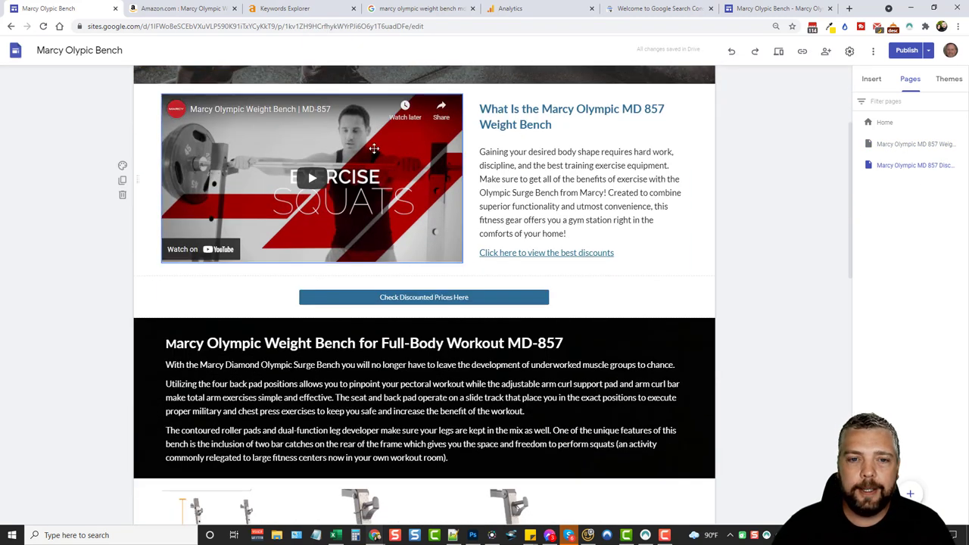
click(122, 195)
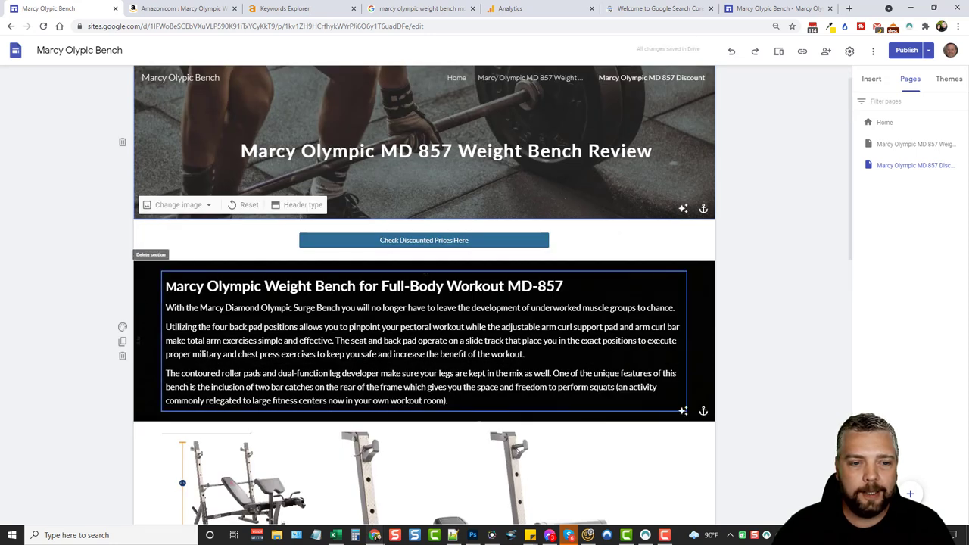
Delete the remaining description, image, feature-list and extra button sections from the Discount page, keeping only the header and first discount button
click(122, 356)
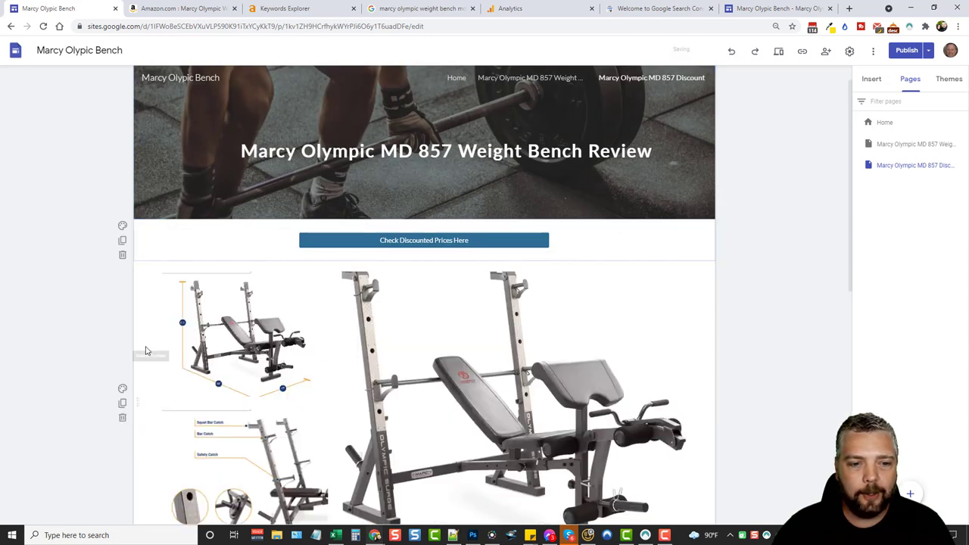
click(122, 418)
scroll(250, 338, down, 2)
click(122, 132)
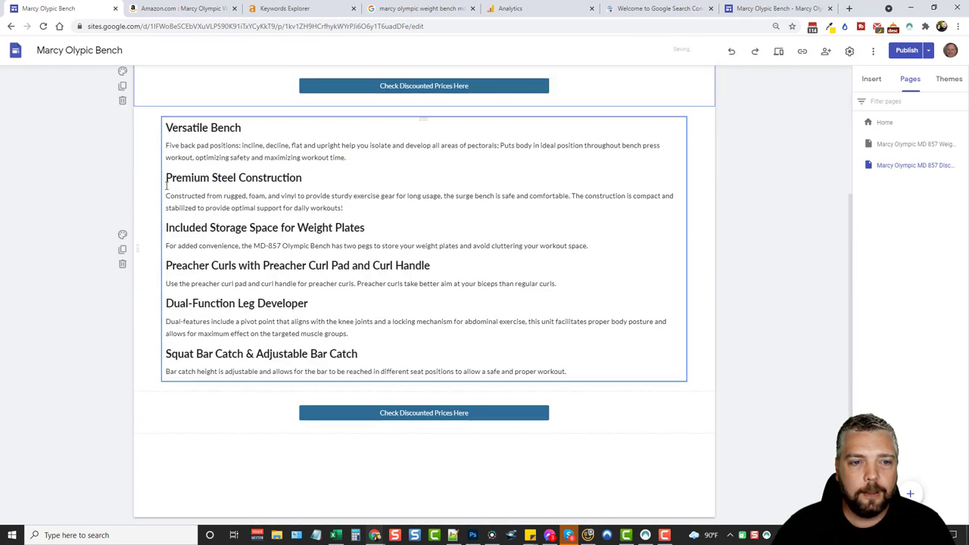
click(122, 266)
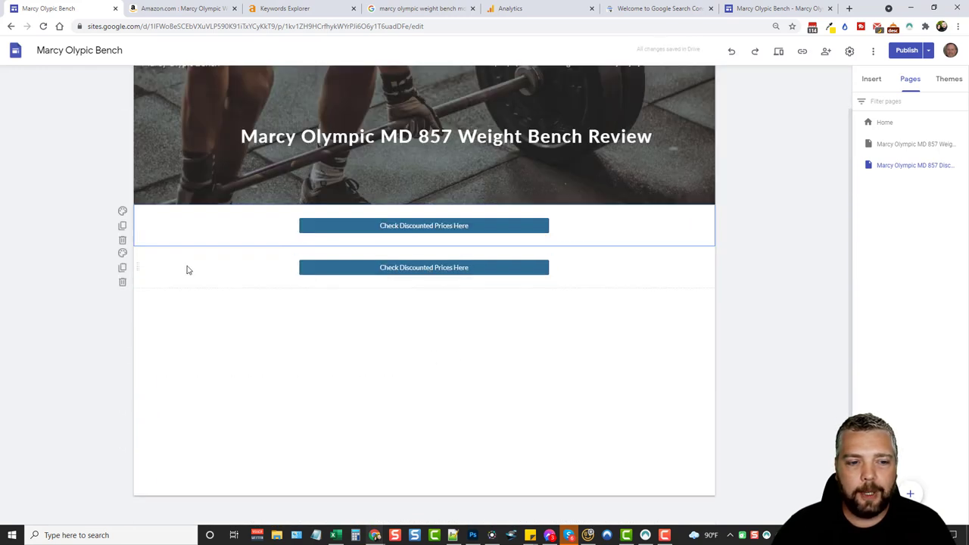
click(121, 283)
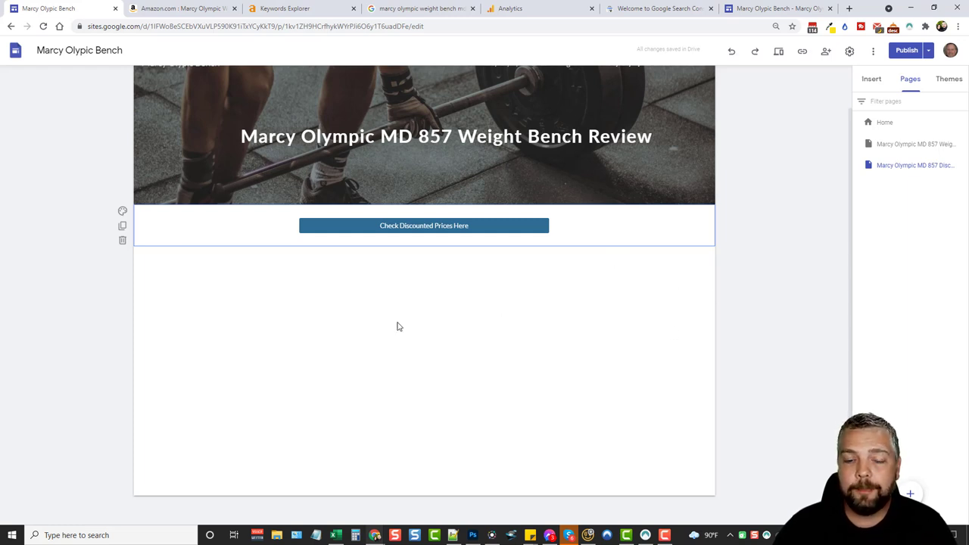
Insert an empty text box below the "Check Discounted Prices Here" button on the Discount page
click(872, 81)
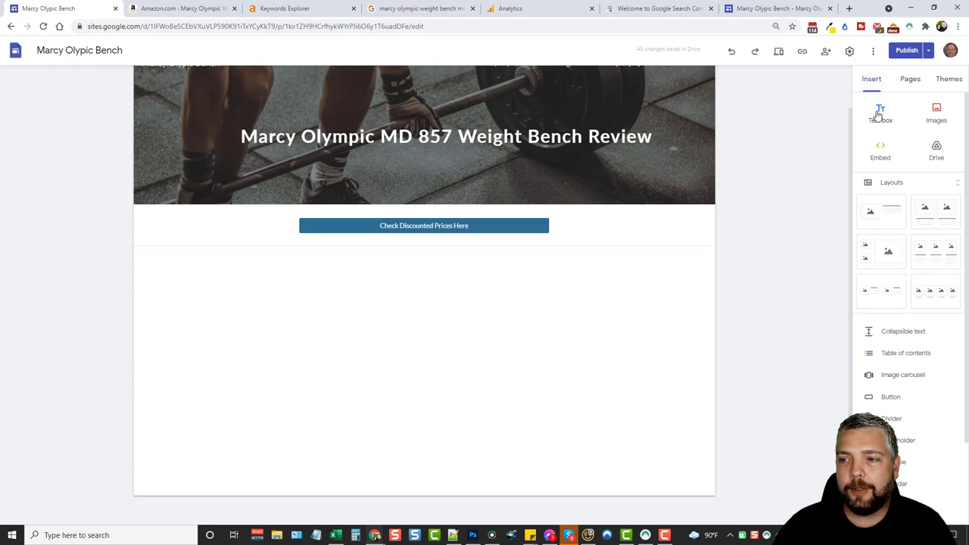
click(880, 113)
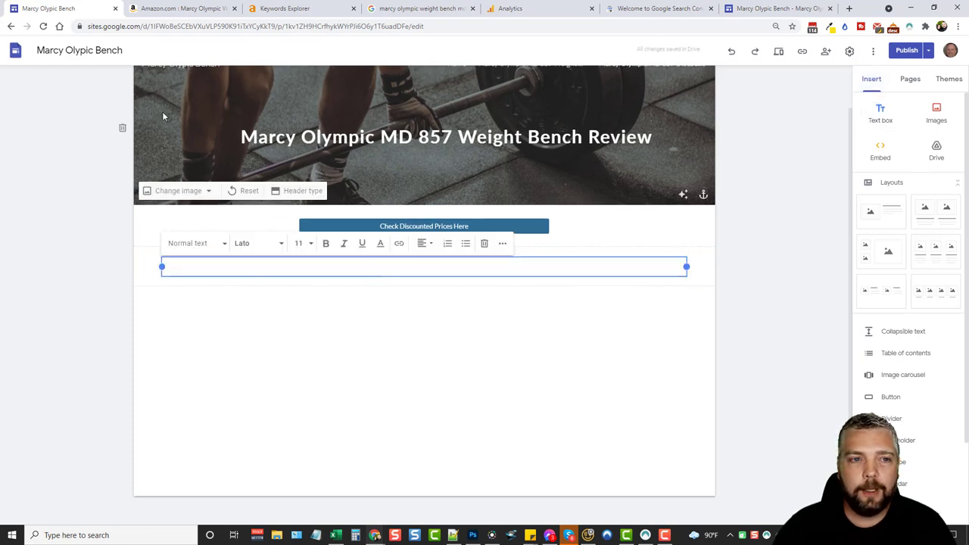
click(760, 257)
click(277, 265)
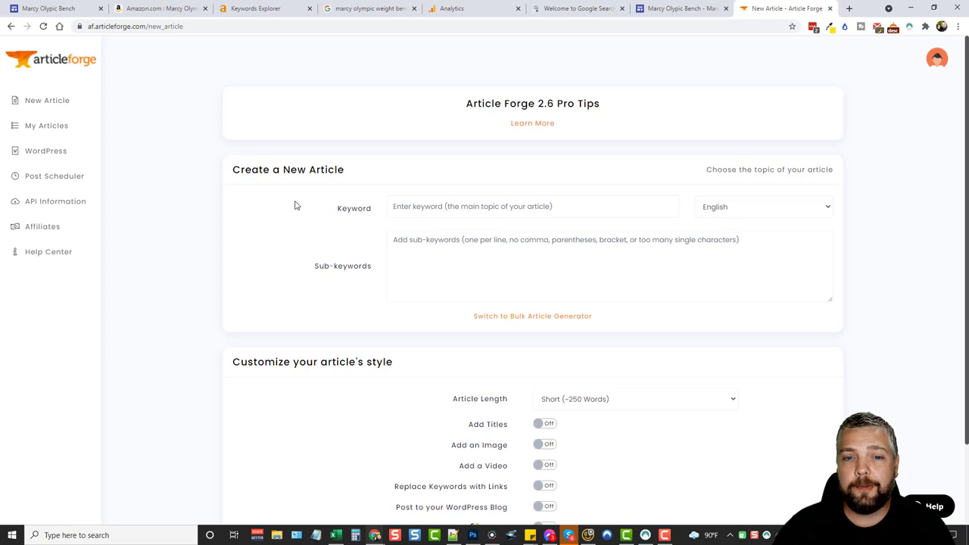
In Article Forge, enter "how to use a weight bench" as the new article's keyword
click(471, 206)
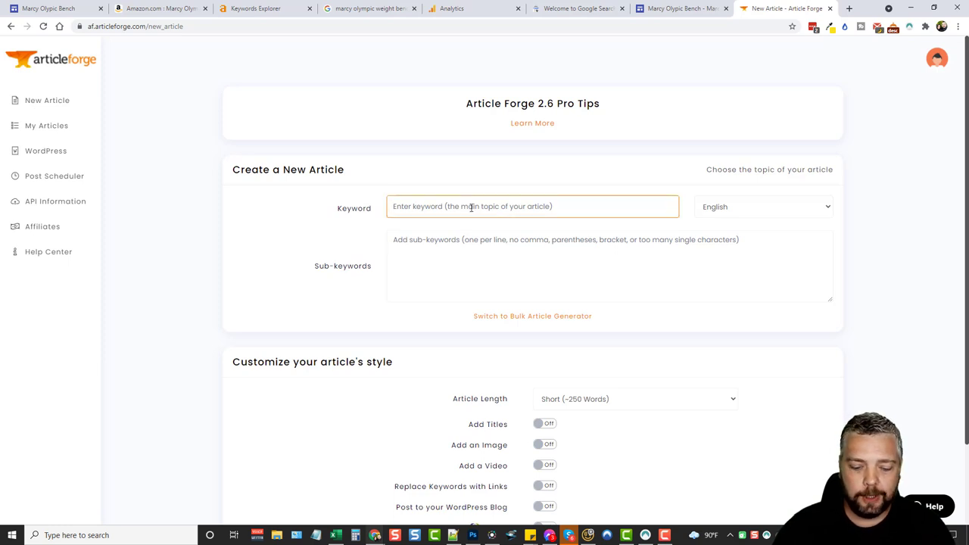
click(424, 212)
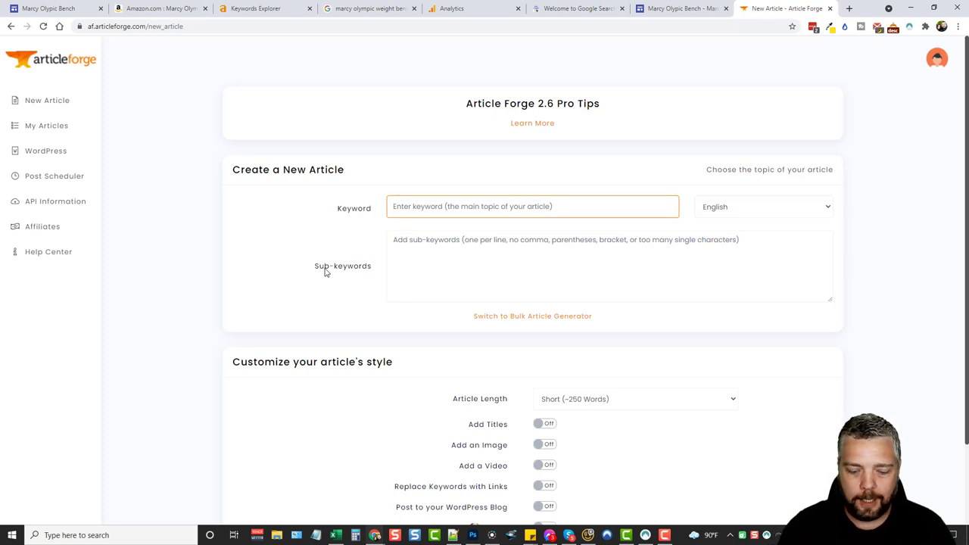
text(how to use a weight bench)
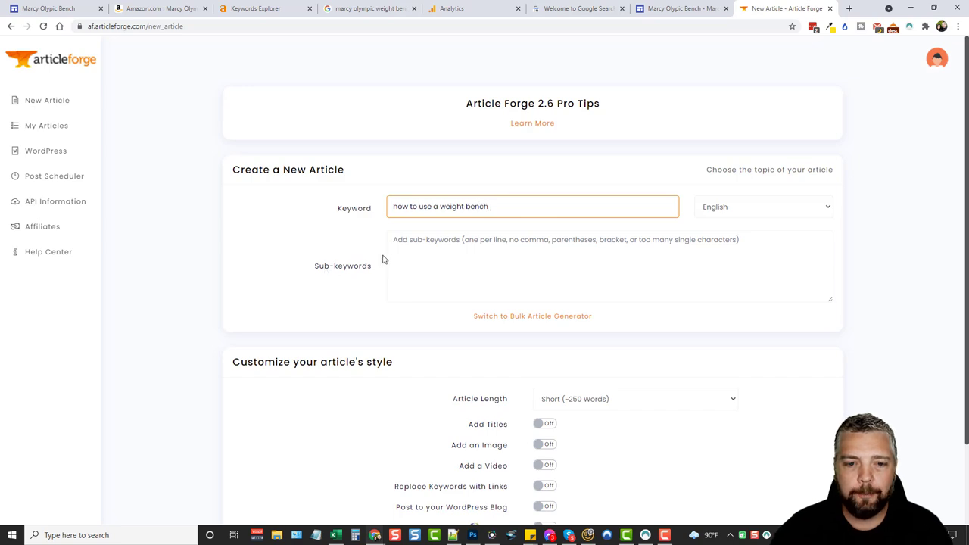
Copy "Marcy Olympic Weight Bench for Full-Body Workout MD-857" from the Amazon product title into Article Forge's sub-keywords
click(402, 246)
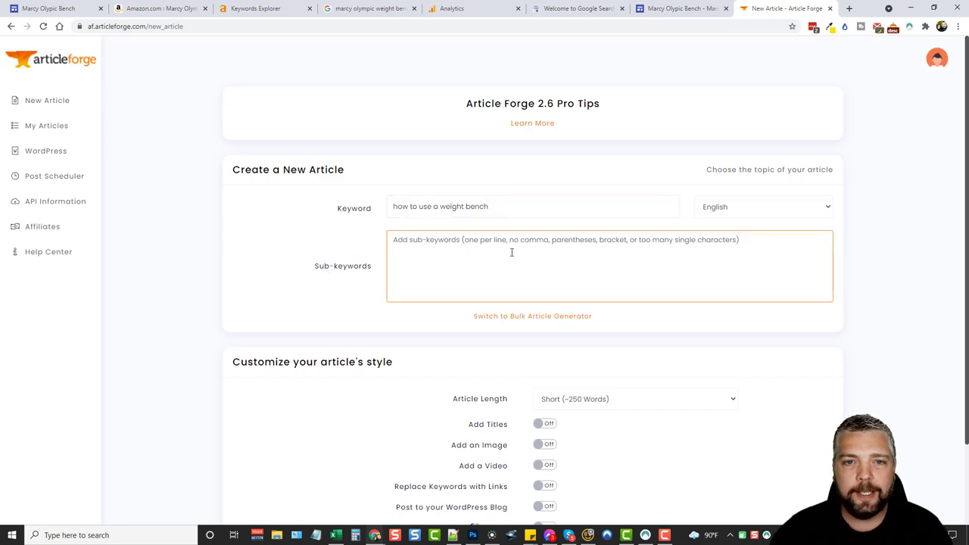
click(182, 9)
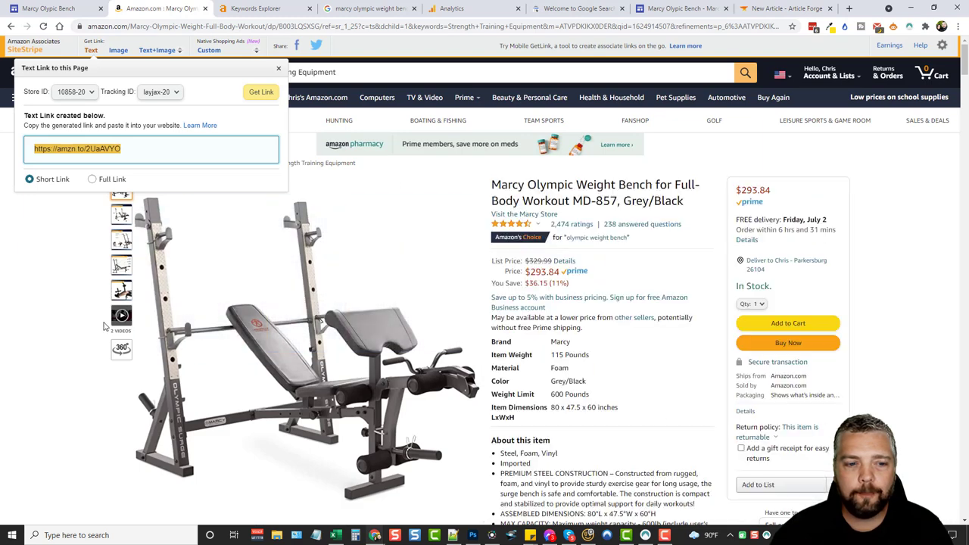
click(106, 326)
drag(492, 185, 616, 206)
key(ctrl+c)
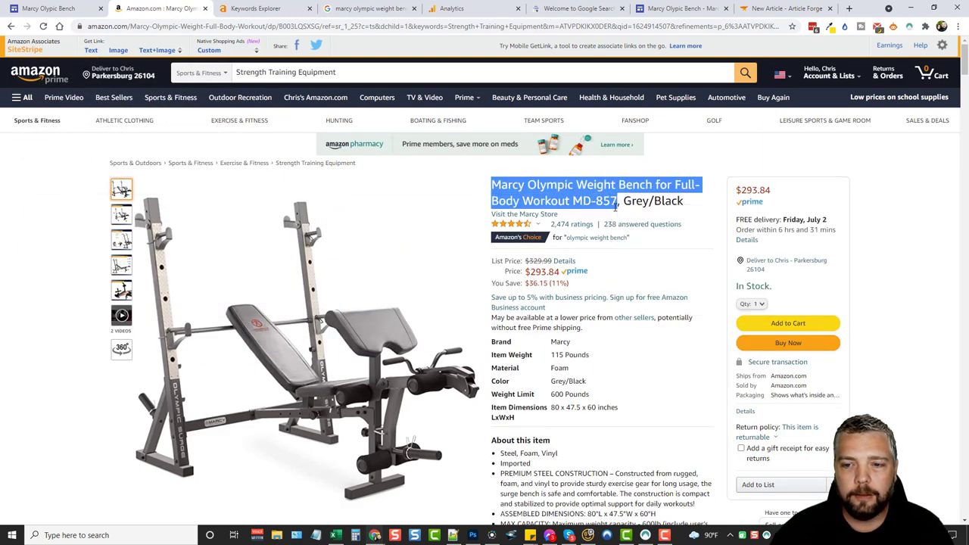
click(788, 9)
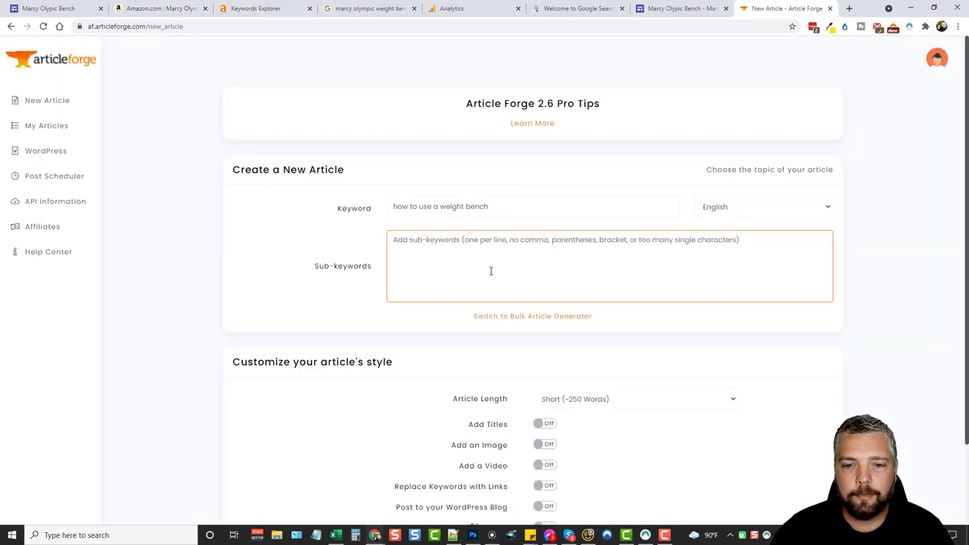
key(ctrl+v)
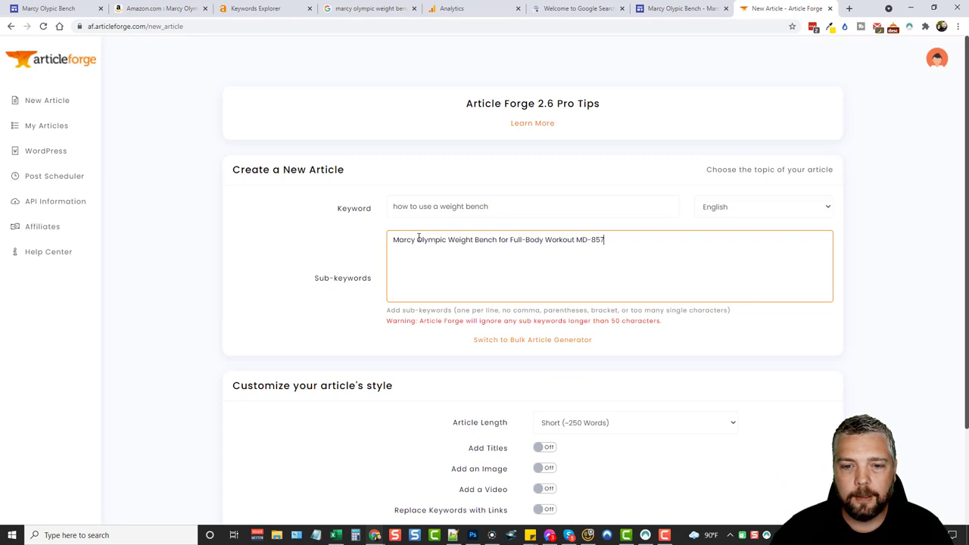
Shorten the sub-keyword to "Marcy Olympic weight bench MD-857", removing "for Full-Body Workout" and putting "weight bench" in lowercase
drag(448, 239, 576, 239)
key(BackSpace)
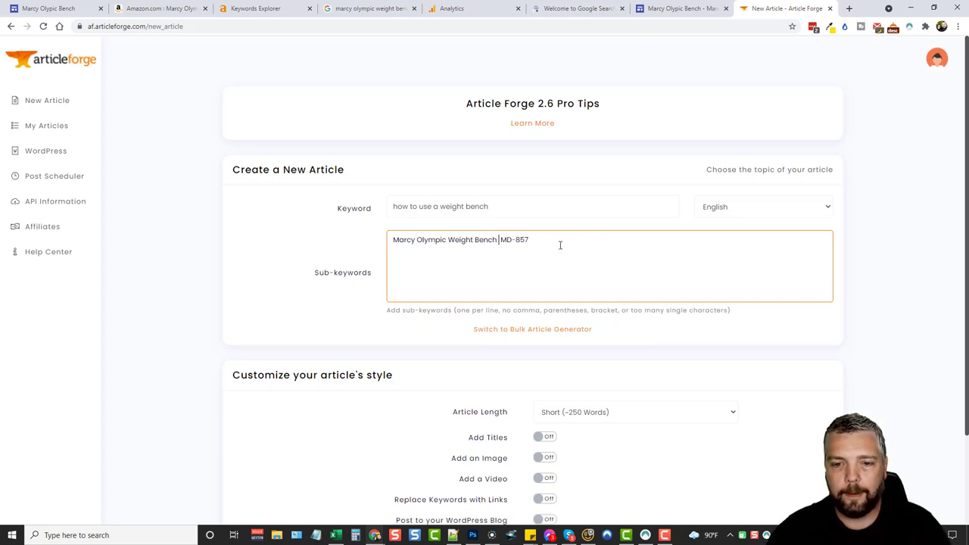
key(Delete)
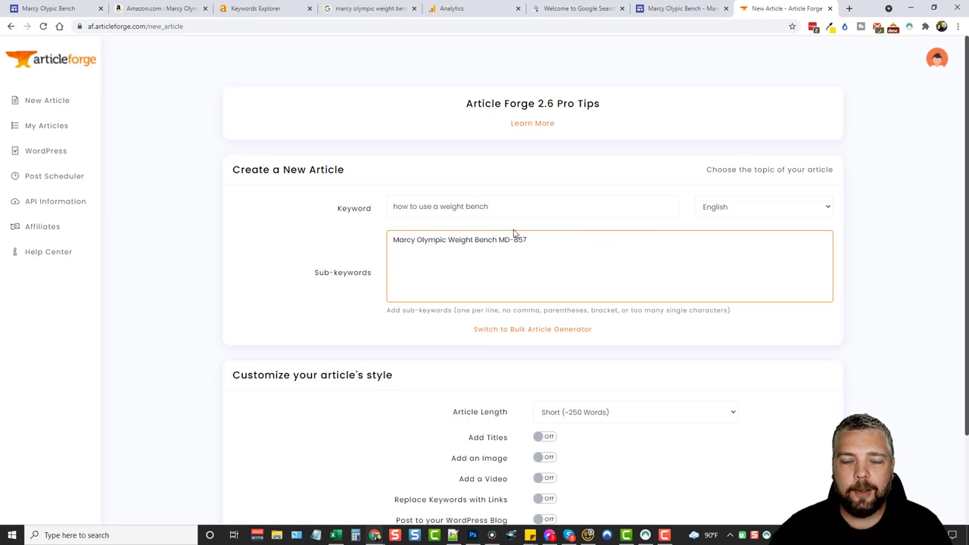
drag(506, 206, 403, 206)
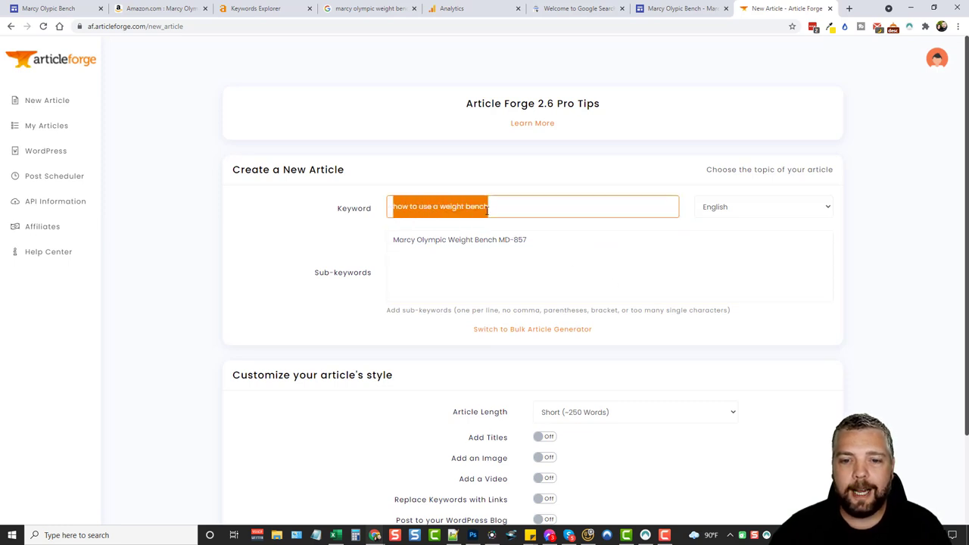
click(478, 241)
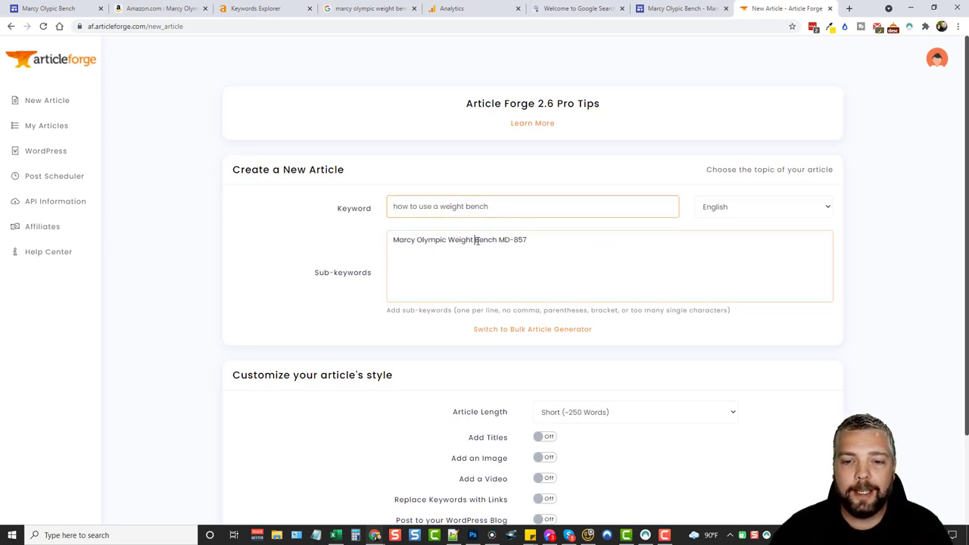
key(BackSpace)
text(b)
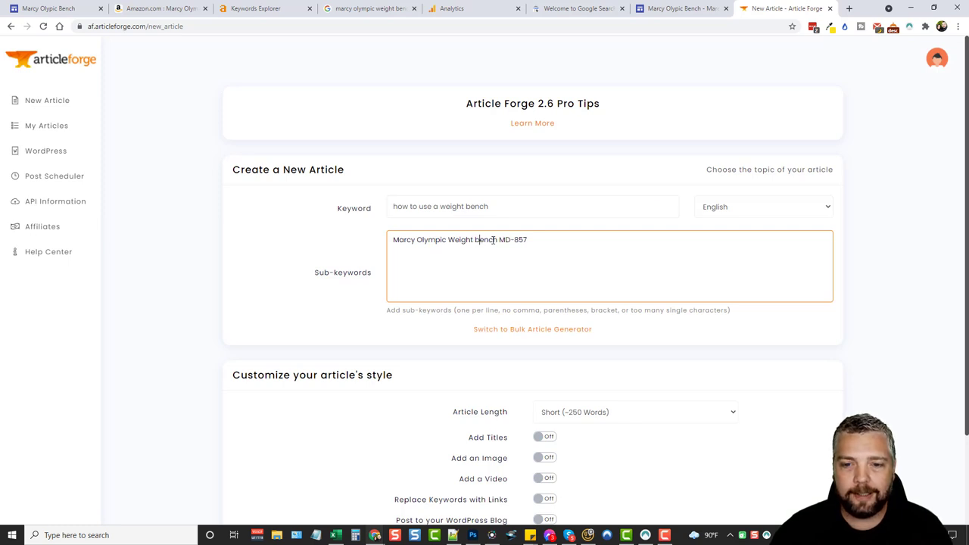
click(450, 240)
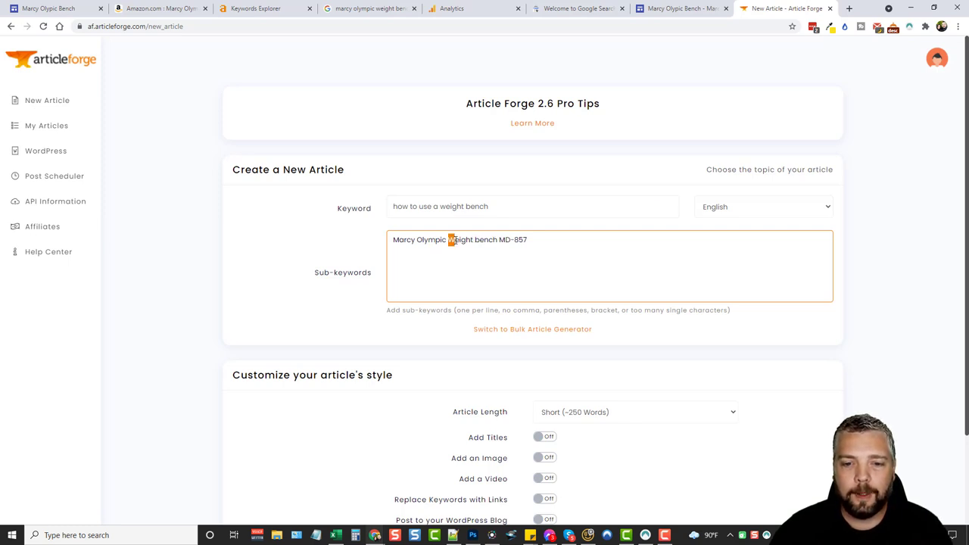
key(Delete)
text(w)
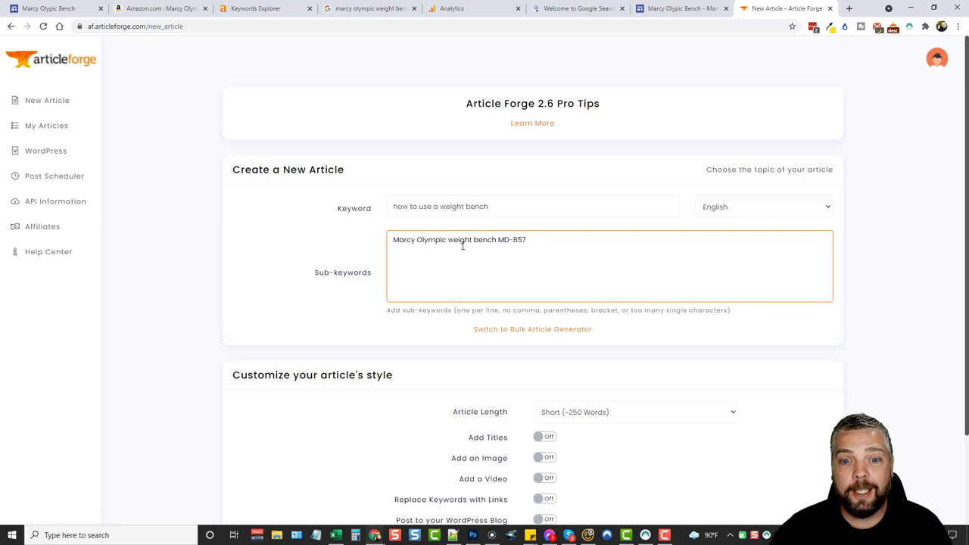
Set the article length to Medium (~500 Words) and generate the new article
scroll(530, 374, down, 2)
click(611, 307)
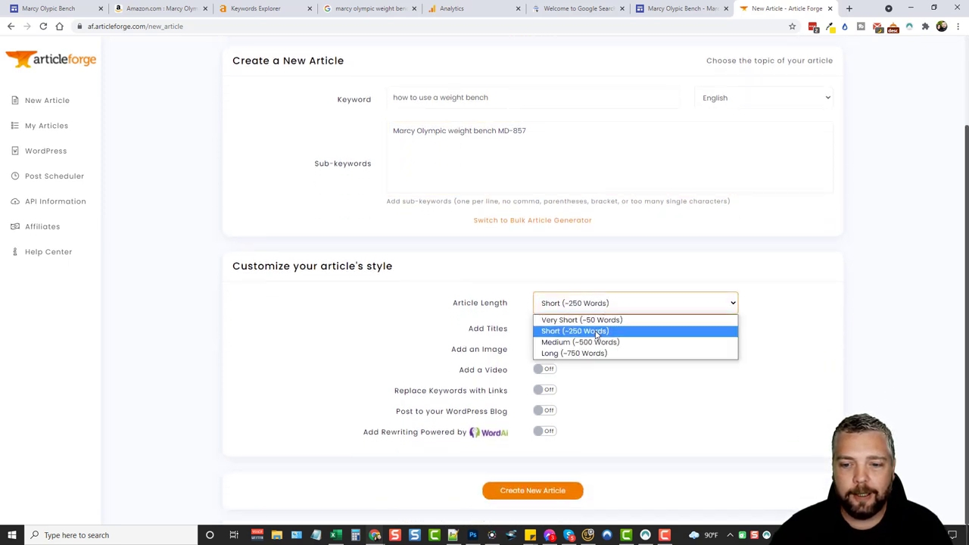
click(599, 341)
click(557, 491)
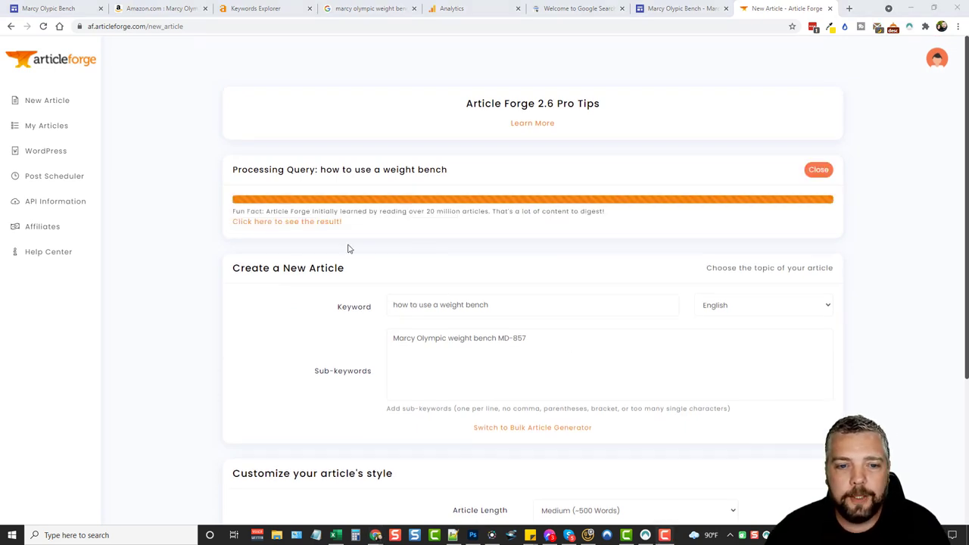
Open the generated article, copy its text, and paste it as plain text into the Discount page's empty text box in Google Sites
click(283, 227)
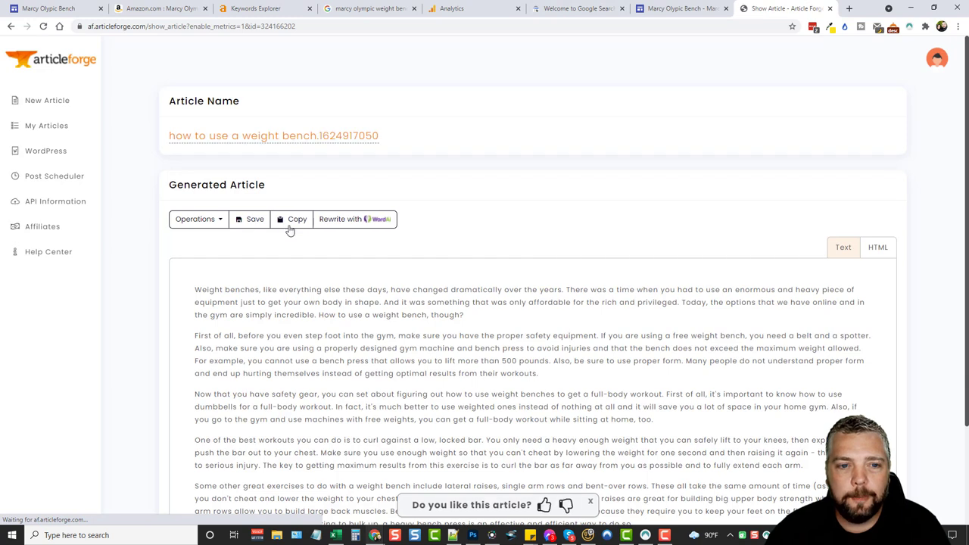
scroll(146, 277, down, 2)
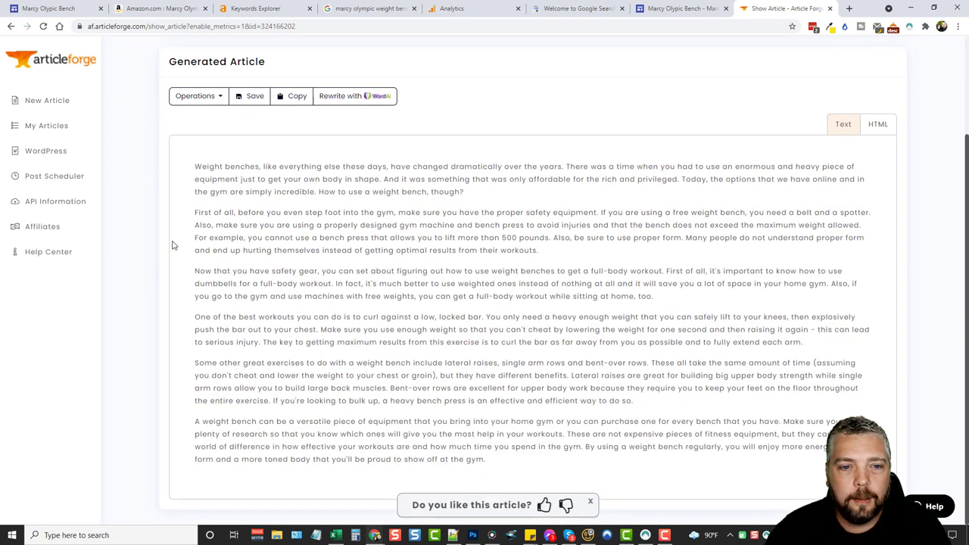
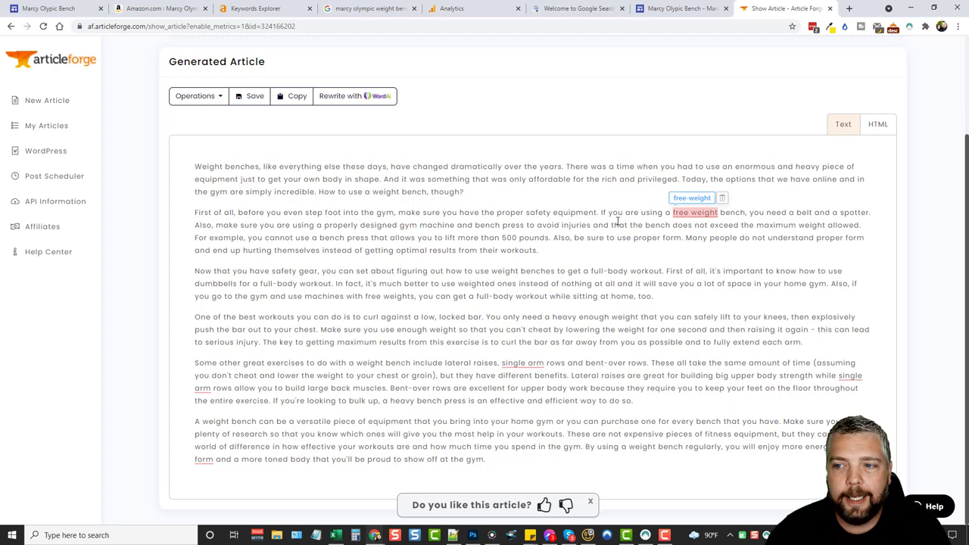
click(295, 97)
click(46, 8)
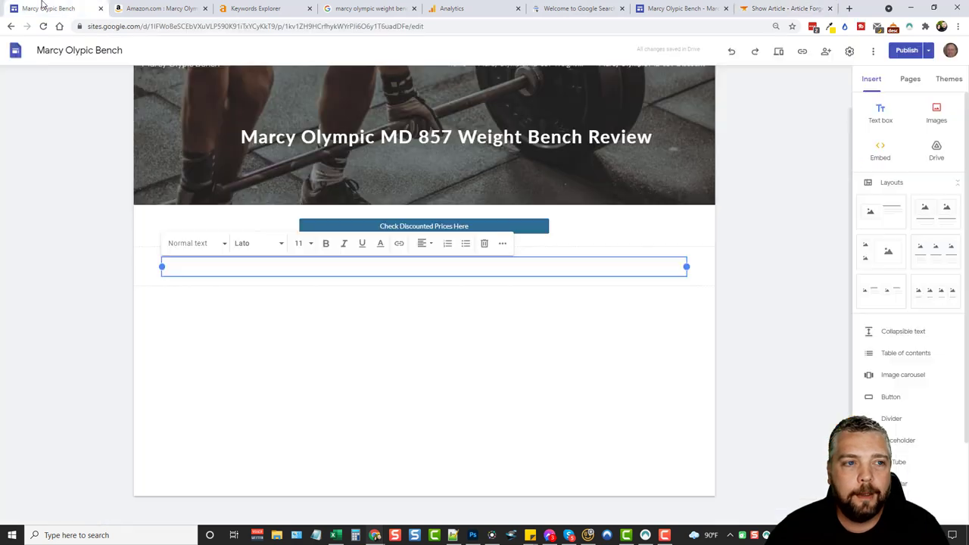
right_click(268, 266)
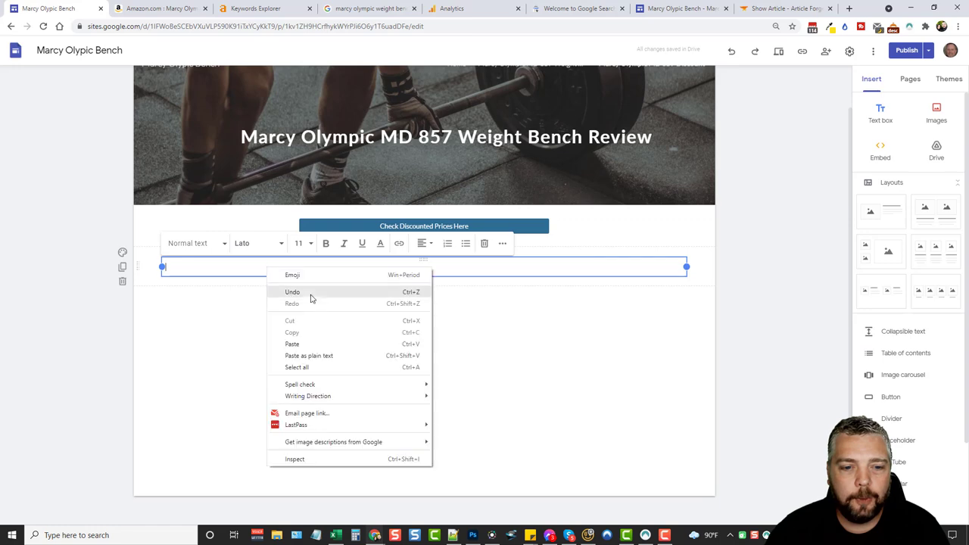
click(311, 355)
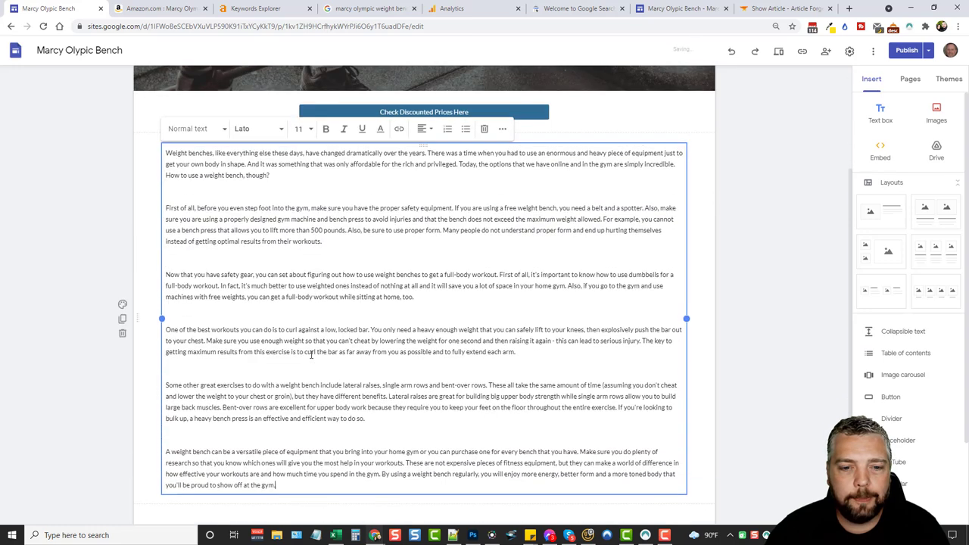
Remove the extra blank lines between the paragraphs of the pasted weight bench article
click(290, 174)
key(Delete)
click(333, 224)
key(Delete)
click(425, 267)
key(Delete)
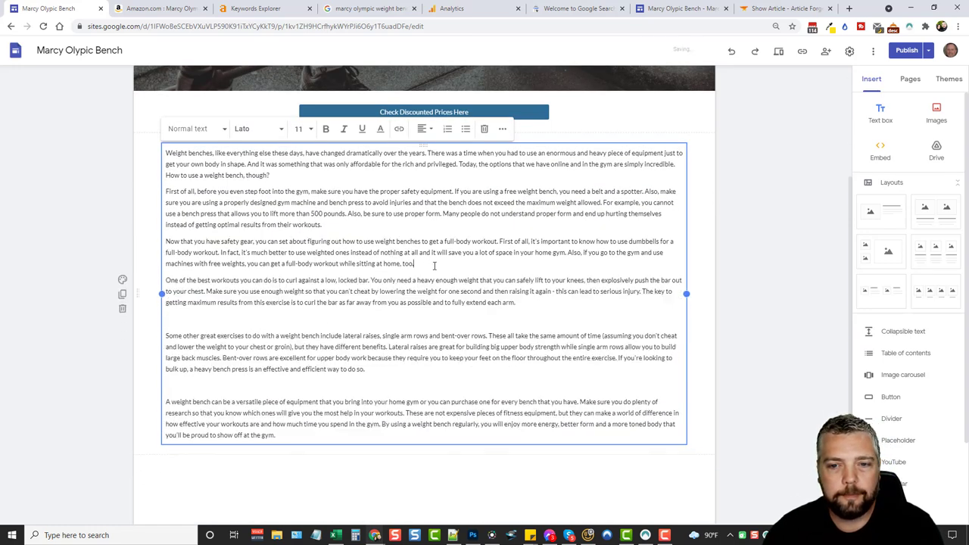
click(522, 301)
key(Delete)
click(384, 357)
key(Delete)
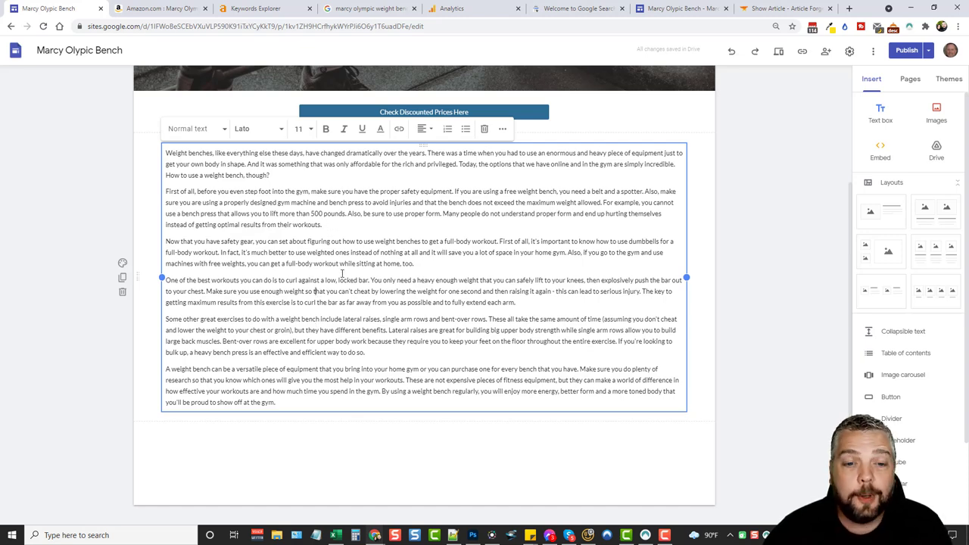
Add the closing line "Check out the full review here." below the last paragraph of the Discount page's article
scroll(342, 273, up, 3)
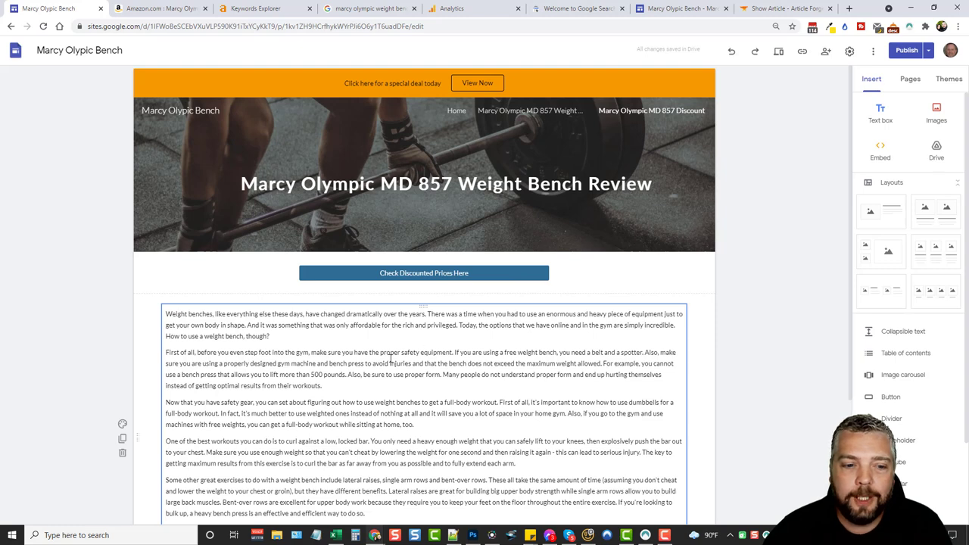
scroll(392, 359, down, 3)
click(287, 396)
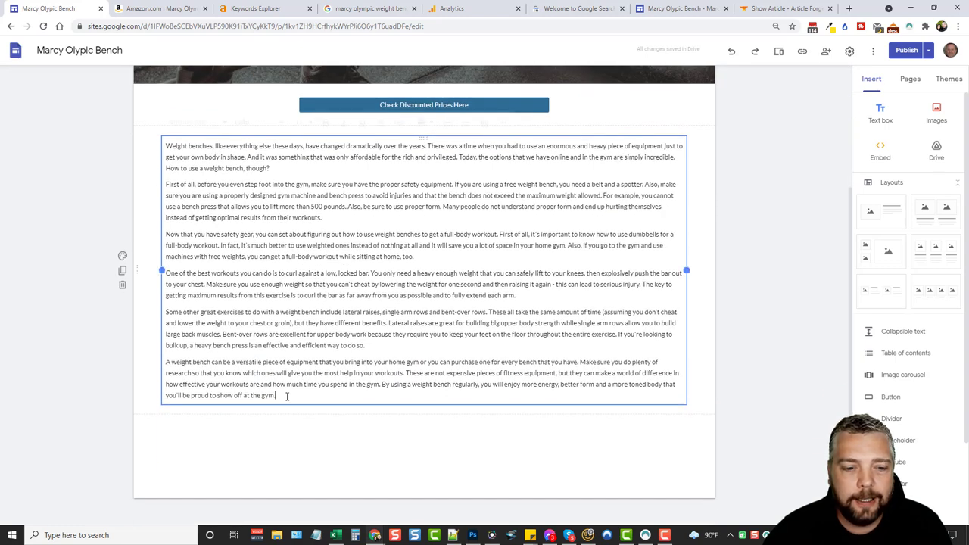
key(Return)
text(Ch)
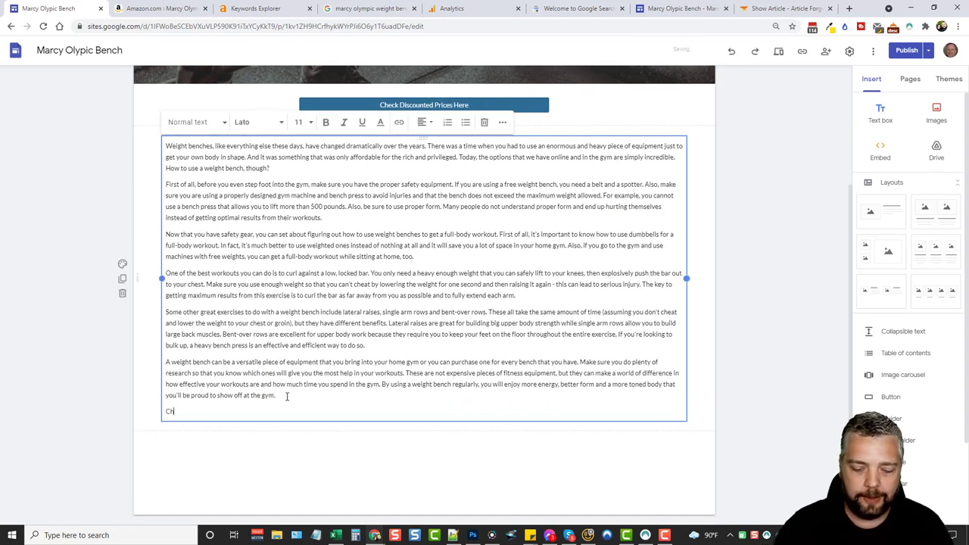
key(BackSpace)
key(BackSpace)
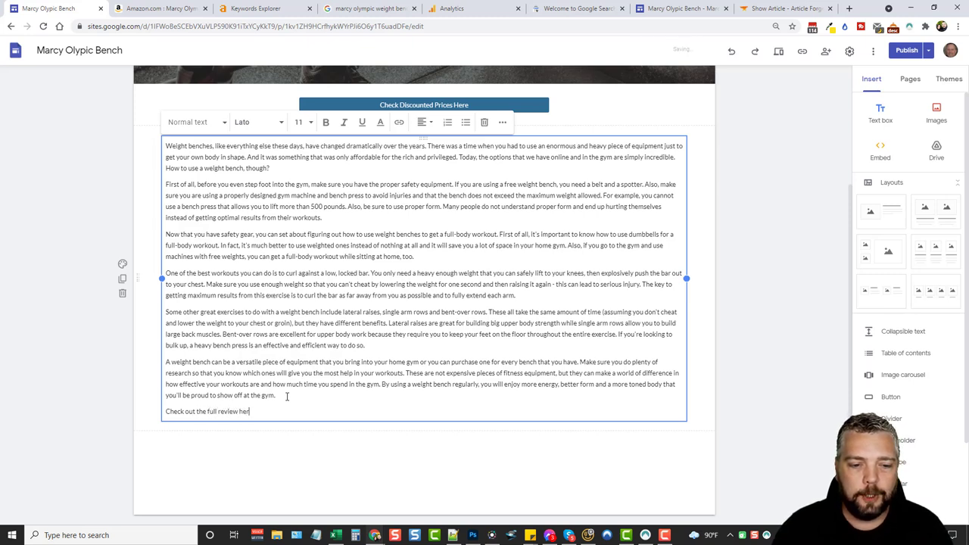
text(.)
Link the "Check out the full review here." line to the site's Marcy Olympic MD 857 Weight Bench page
drag(167, 411, 255, 412)
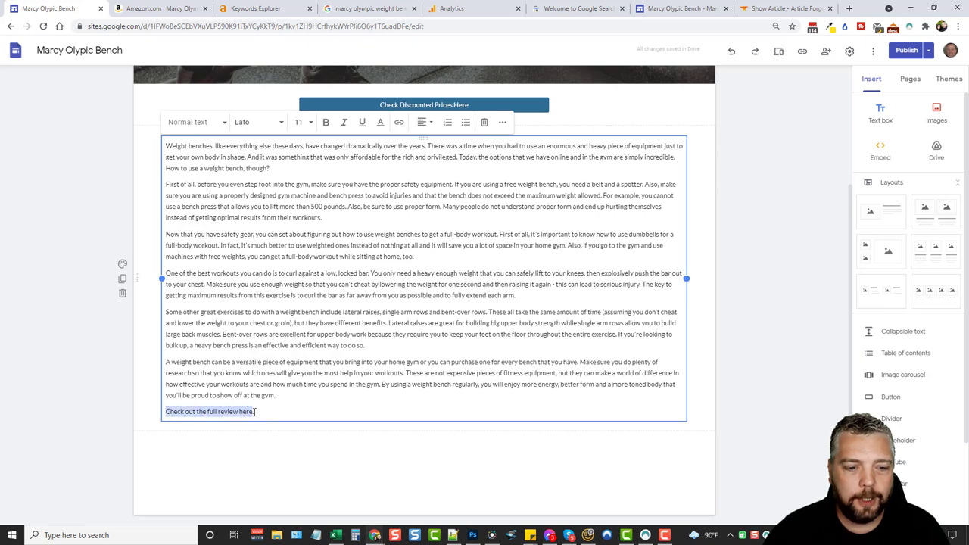
click(399, 122)
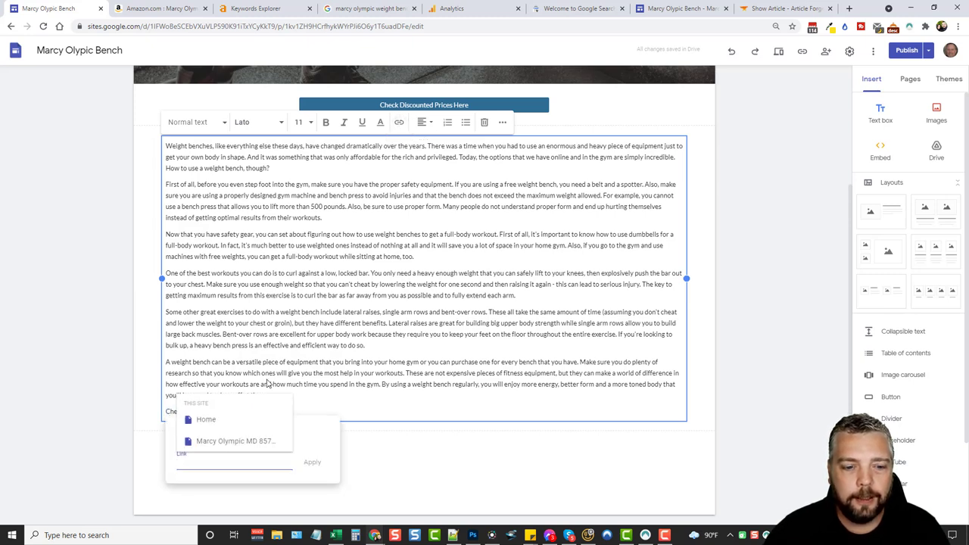
click(238, 444)
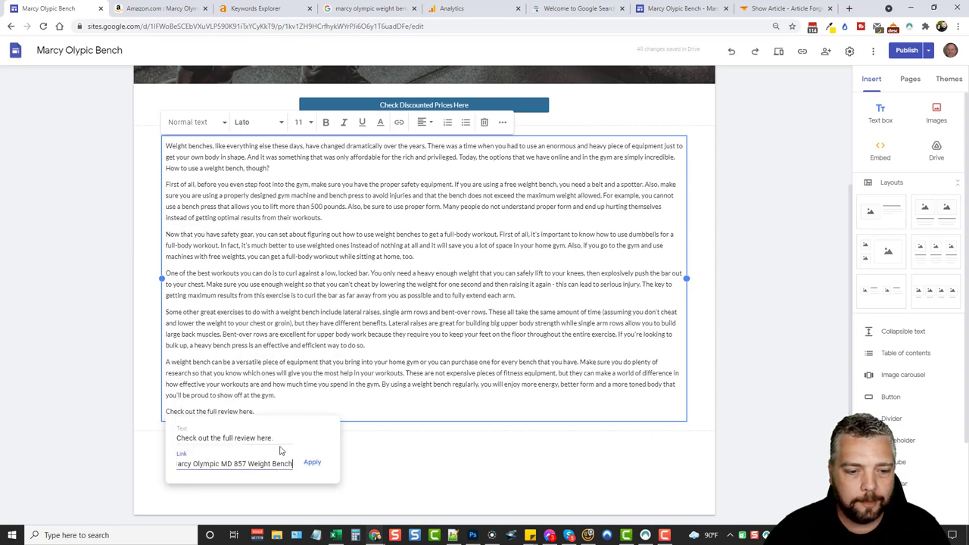
click(312, 462)
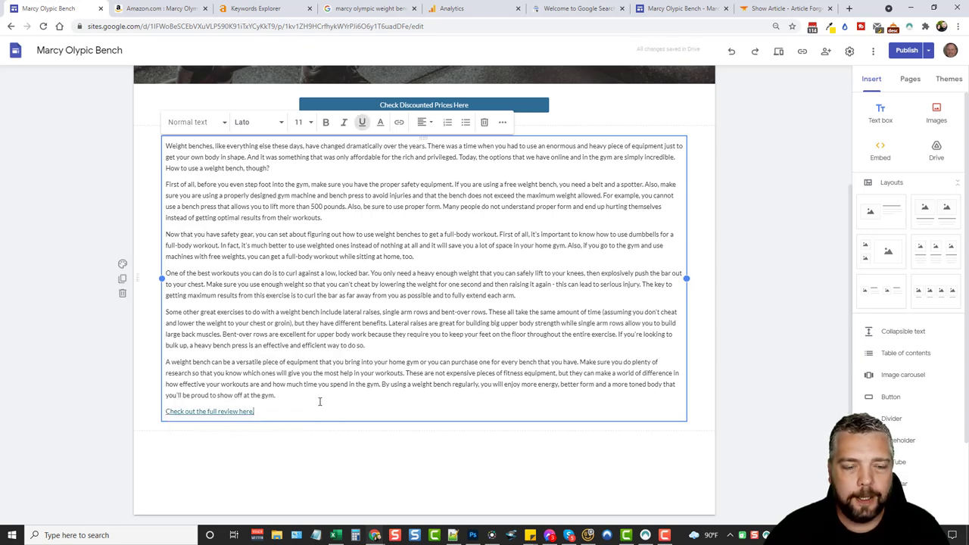
Review the site changes and publish the site with the added Marcy Olympic MD 857 Discount page
scroll(493, 340, up, 3)
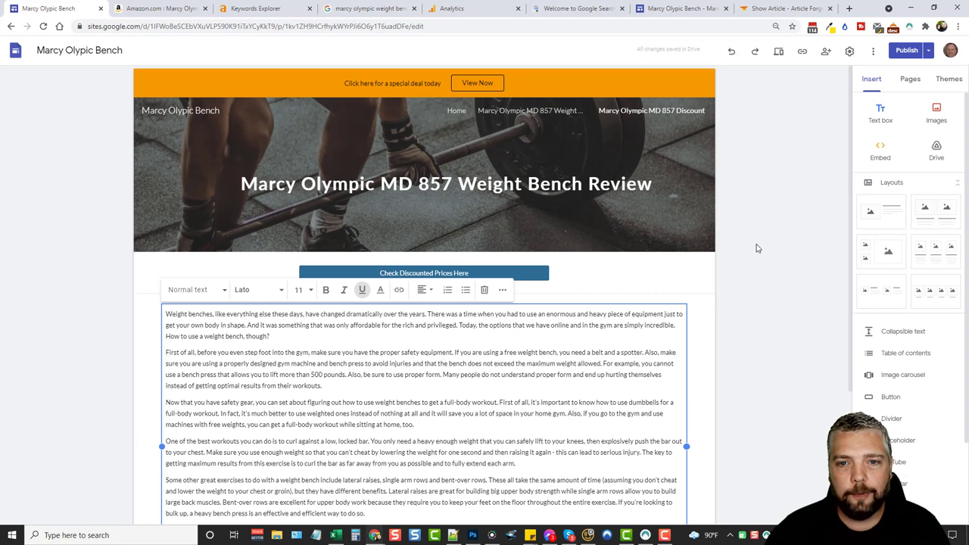
click(765, 241)
click(903, 50)
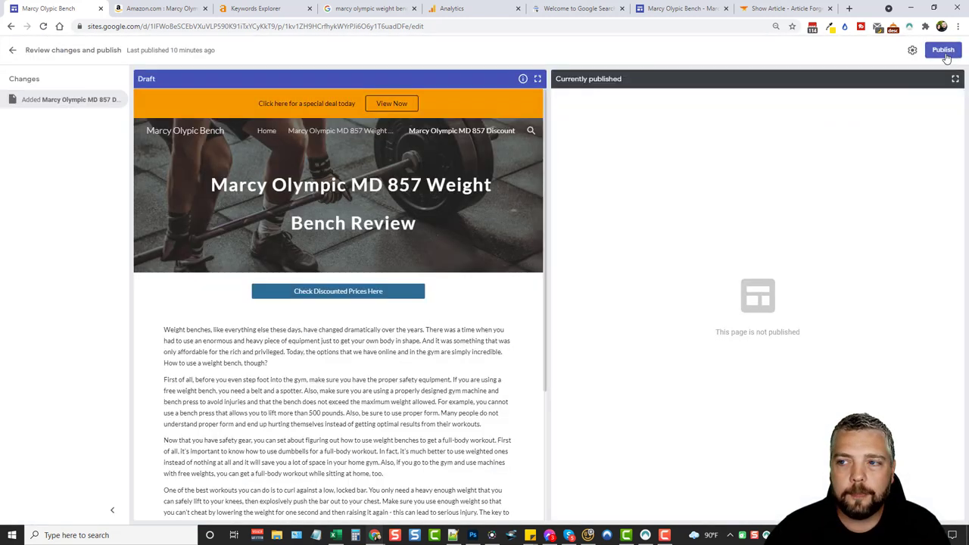
click(943, 50)
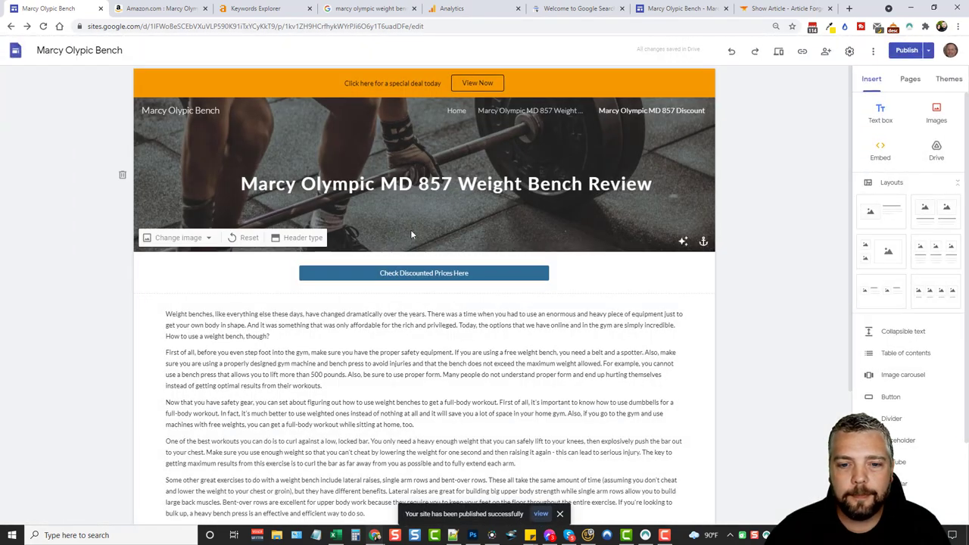
Reload the published site and look through its Home, Marcy Olympic MD 857 Weight Bench and Discount pages
scroll(545, 409, down, 3)
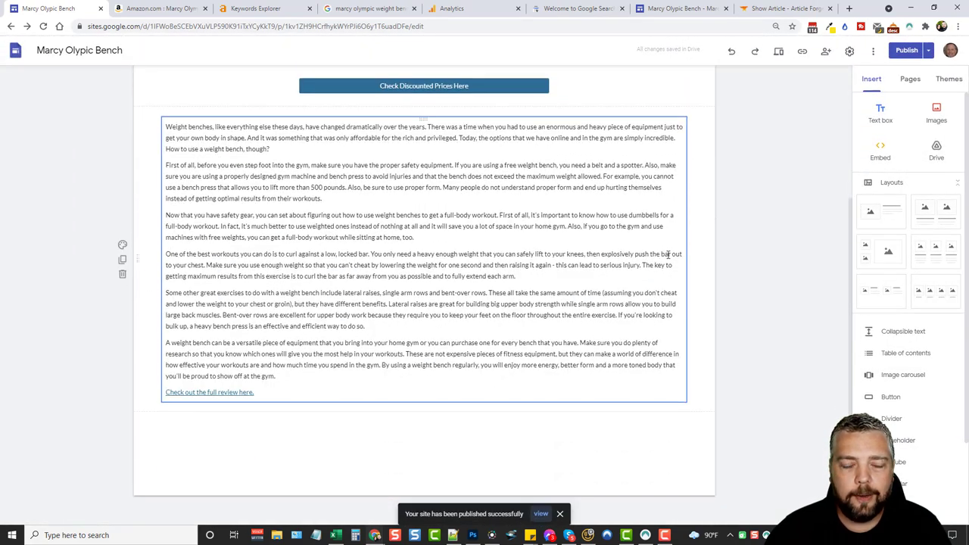
scroll(669, 254, up, 3)
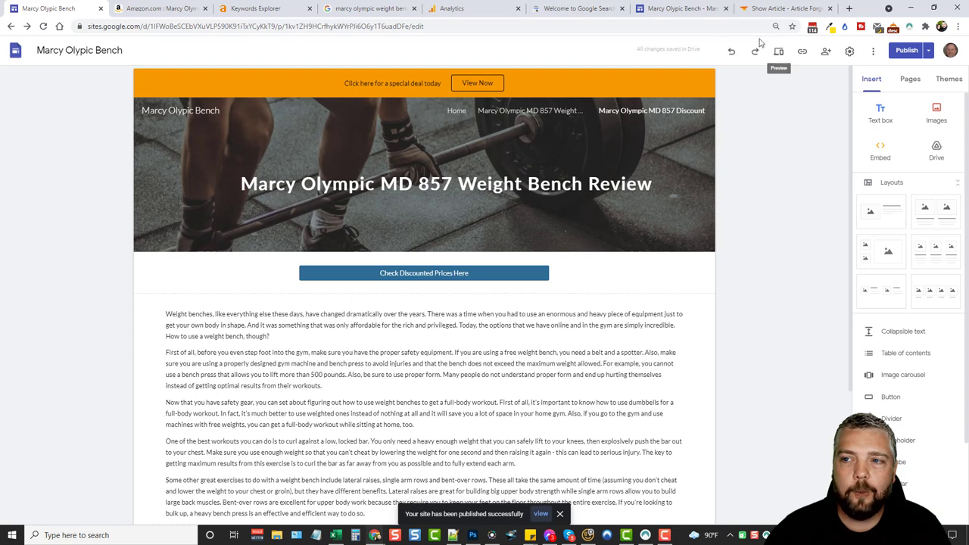
click(682, 9)
click(43, 26)
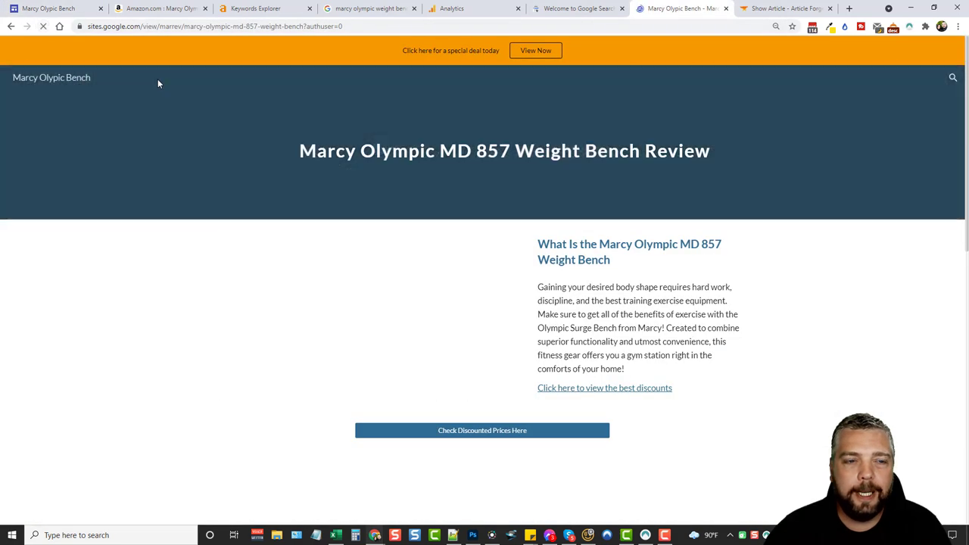
click(807, 77)
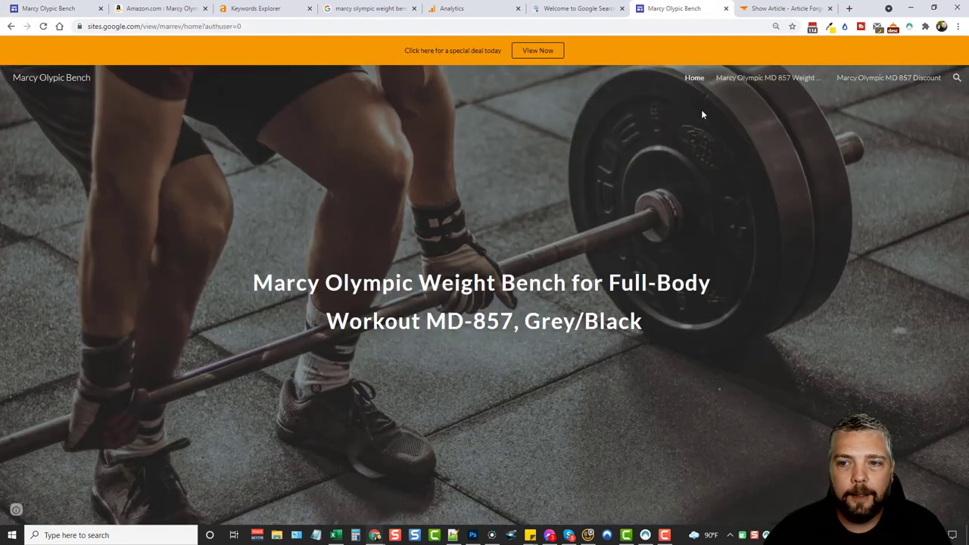
click(781, 82)
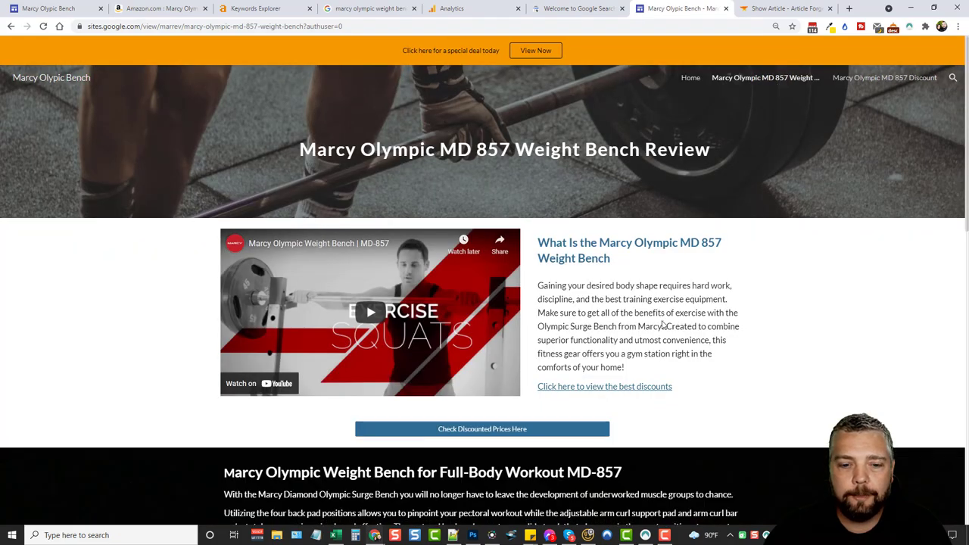
scroll(665, 324, down, 10)
scroll(665, 323, up, 10)
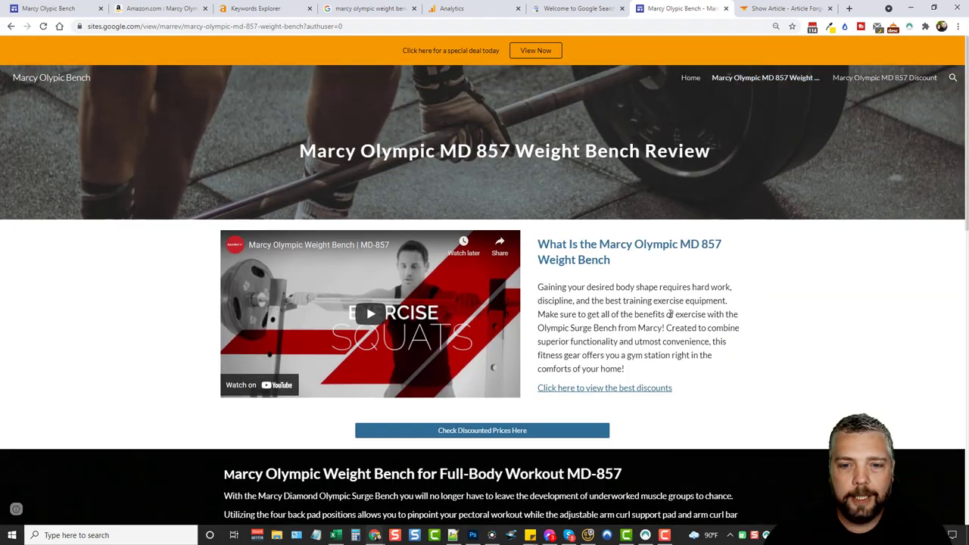
click(868, 81)
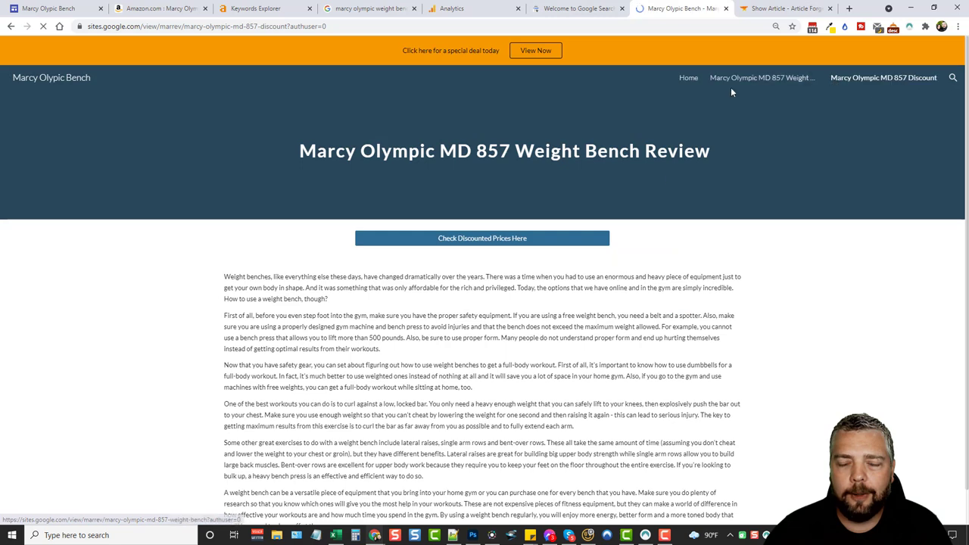
scroll(533, 282, down, 1)
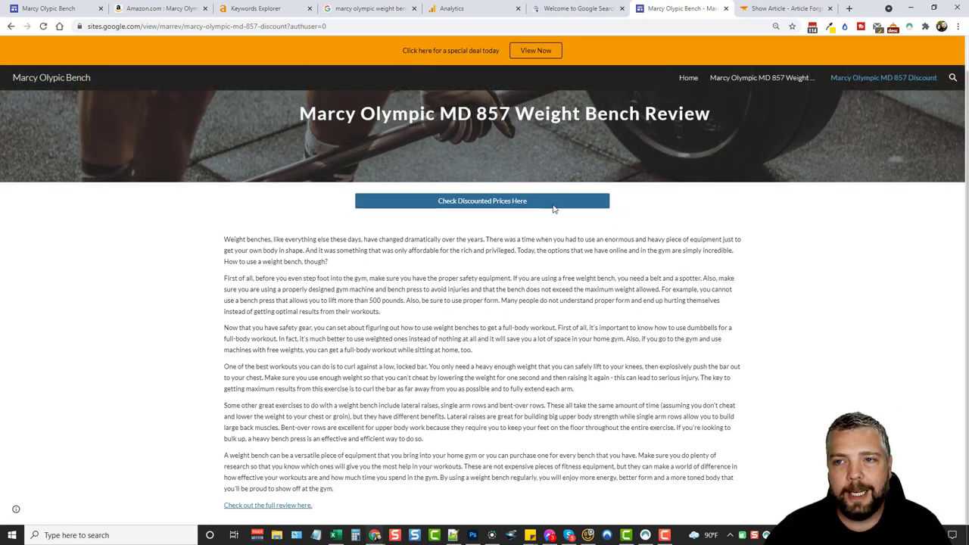
Return to the site editor and hide the Marcy Olympic MD 857 Discount page from the navigation
click(53, 9)
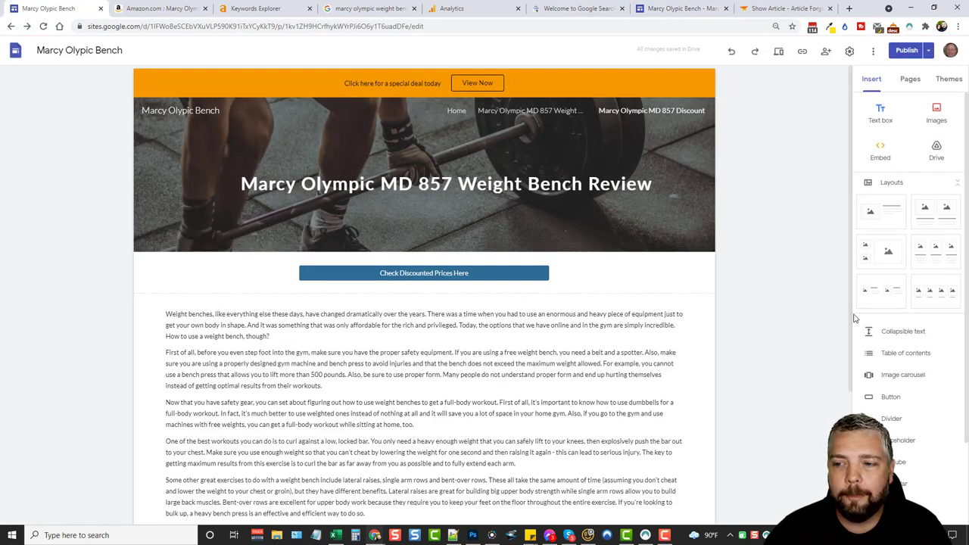
click(909, 80)
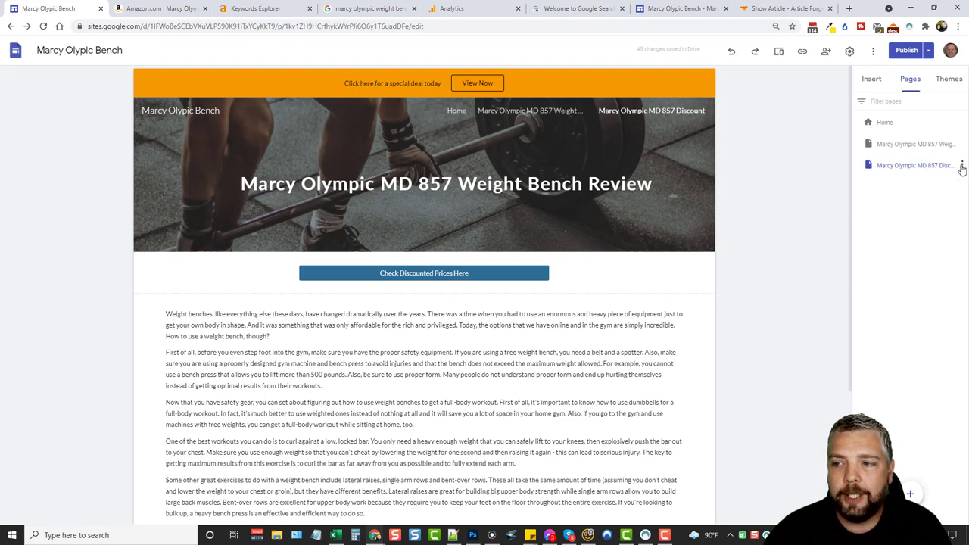
click(962, 165)
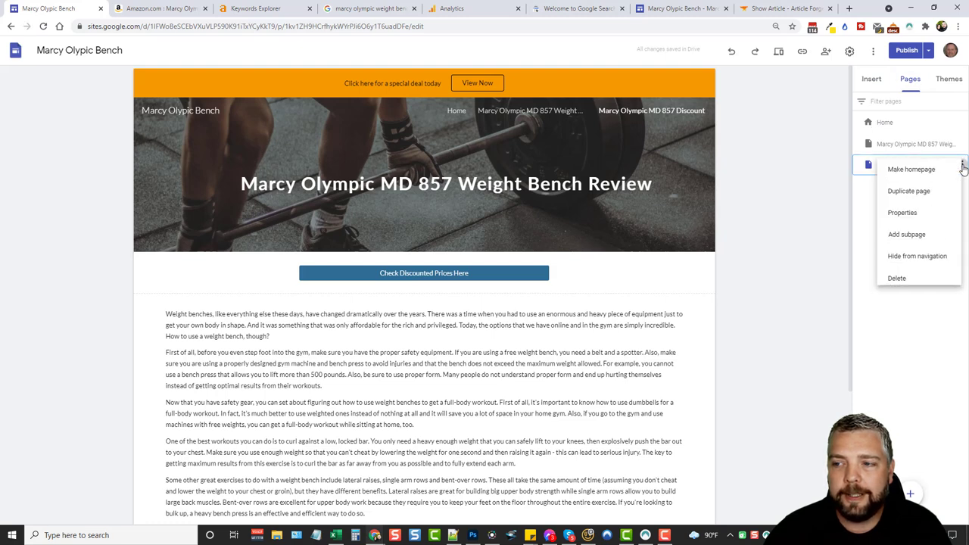
click(920, 257)
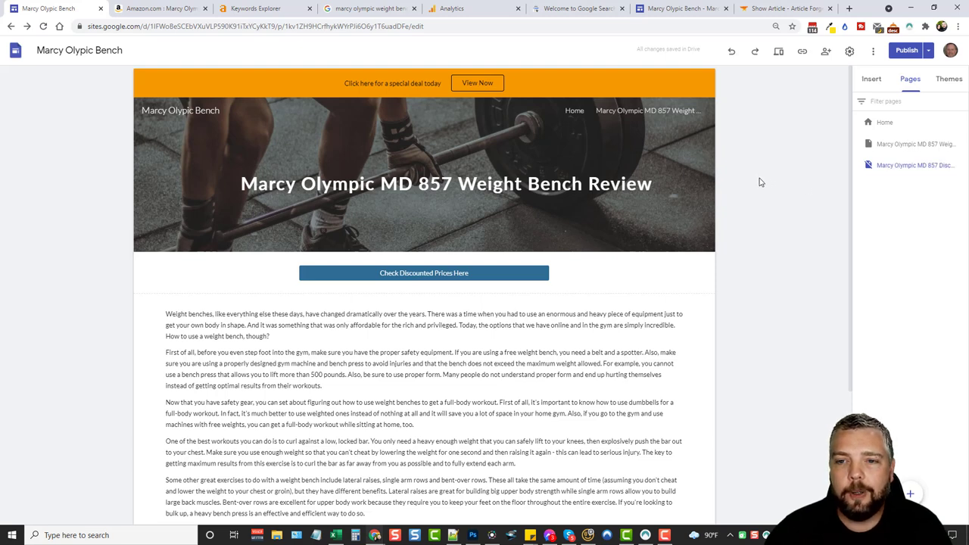
View the Weight Bench review page and its page options, and look at the hidden Discount page
click(633, 112)
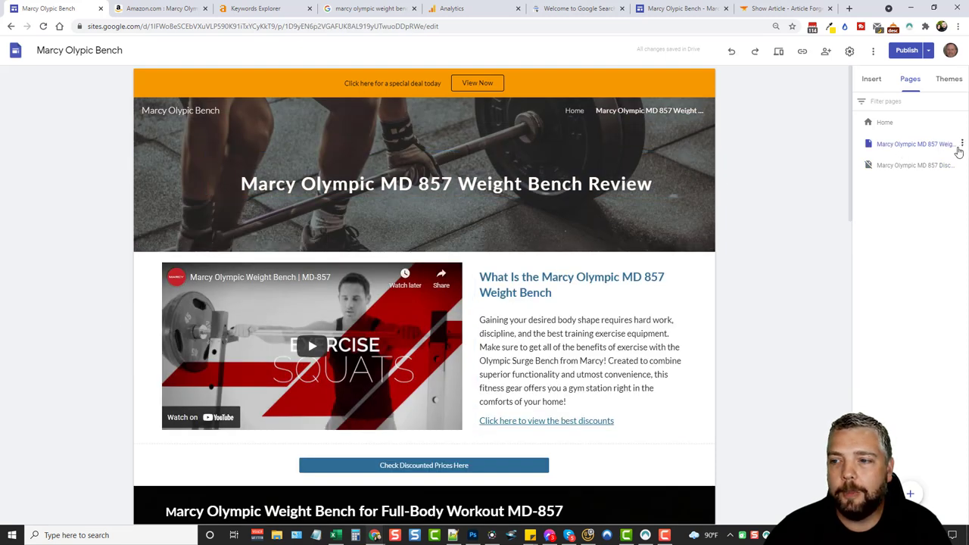
click(962, 143)
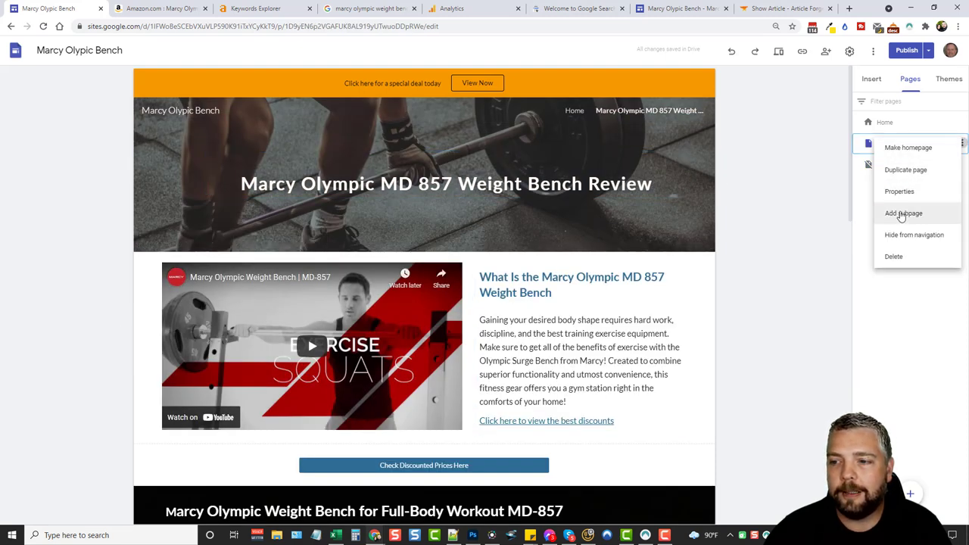
click(778, 152)
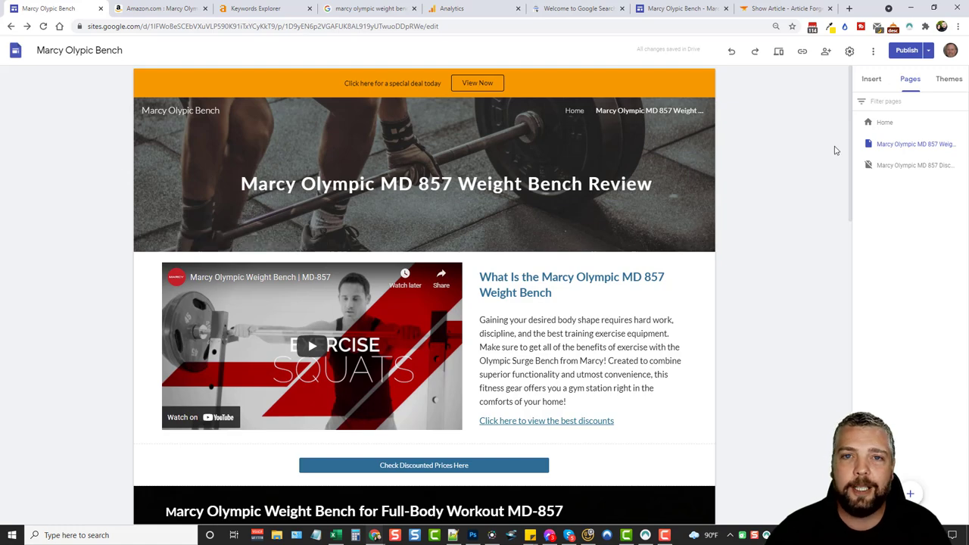
scroll(795, 319, down, 3)
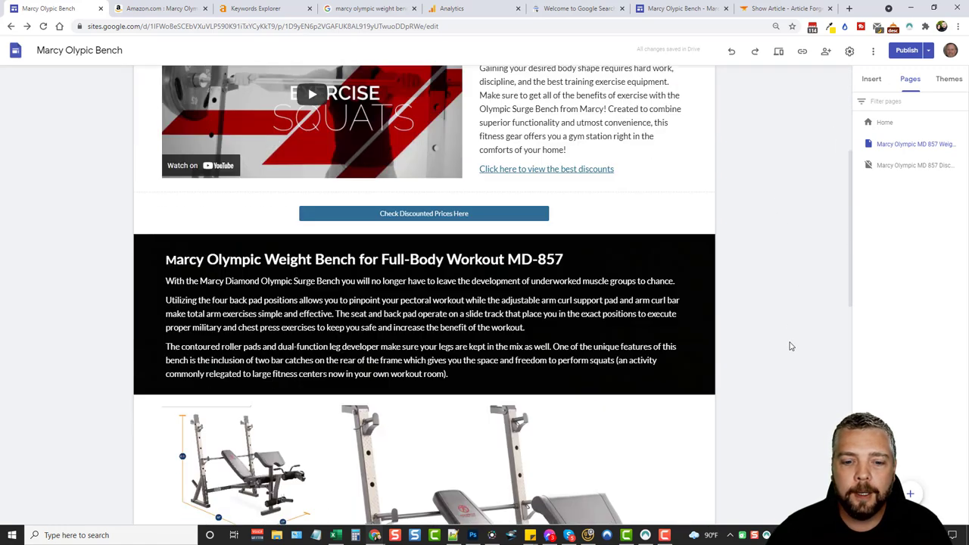
scroll(789, 359, up, 3)
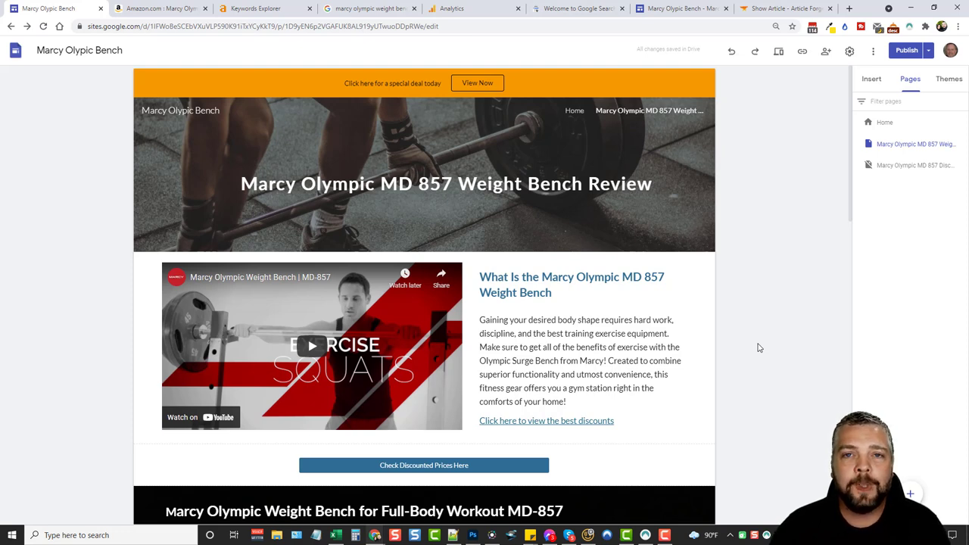
click(901, 166)
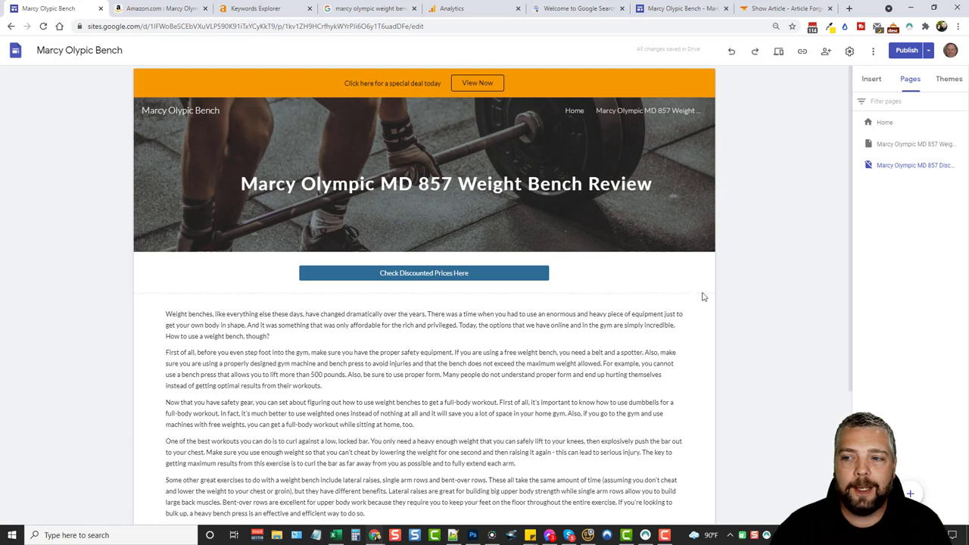
Open the Marcy Olympic MD 857 Weight Bench review page in the editor and view its published site link
drag(909, 145, 939, 152)
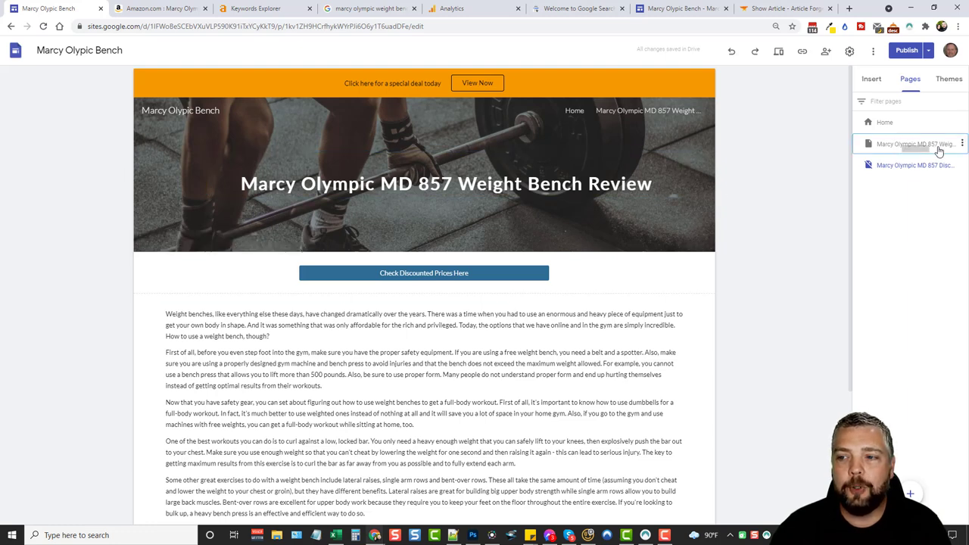
click(939, 151)
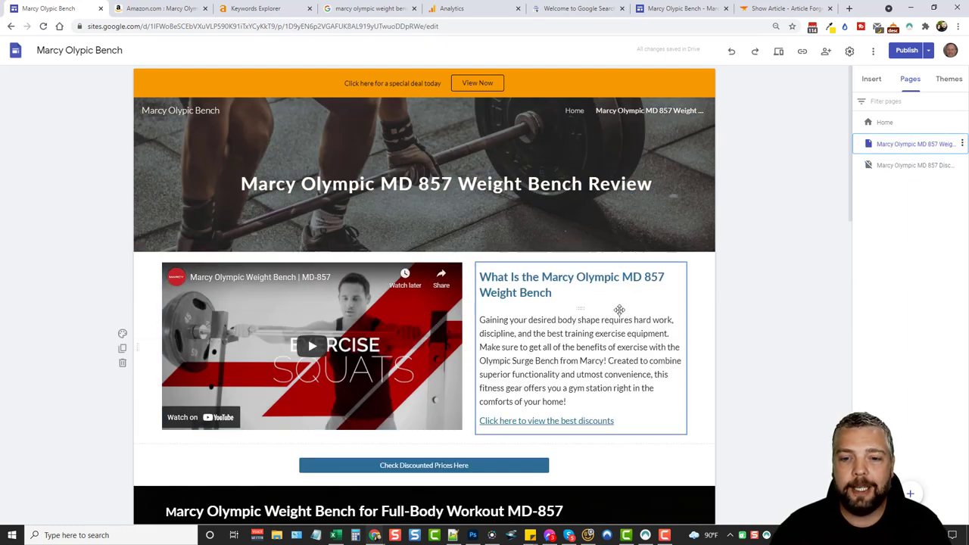
click(803, 310)
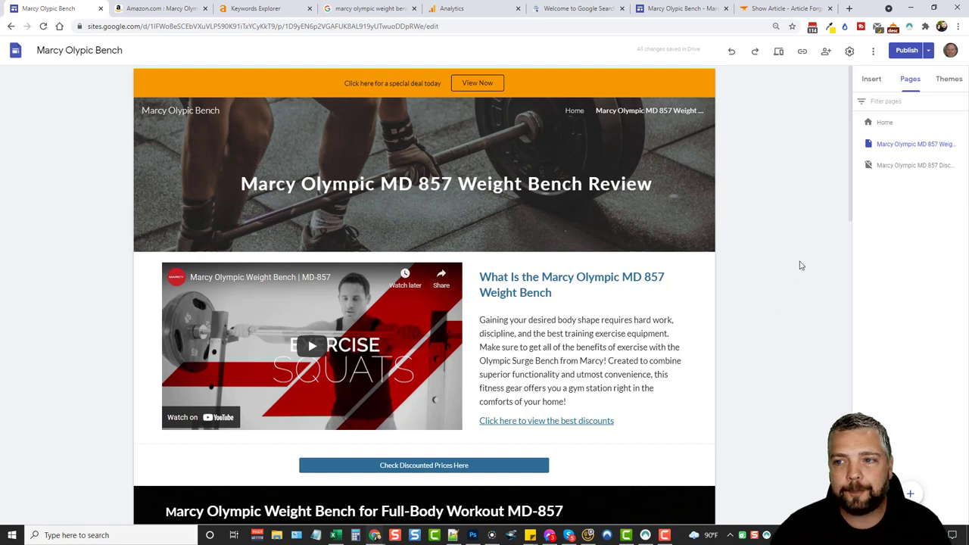
scroll(793, 296, down, 1)
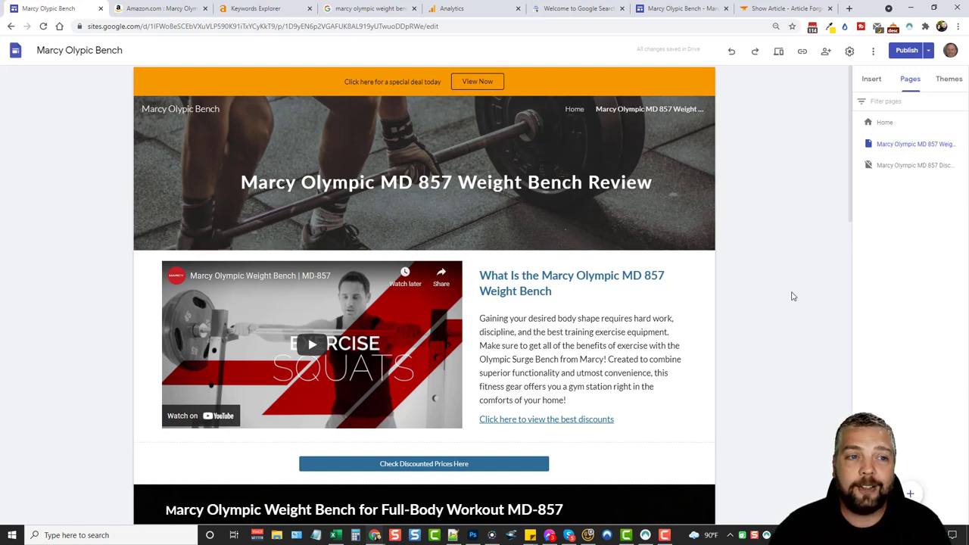
scroll(793, 296, down, 2)
scroll(795, 292, up, 2)
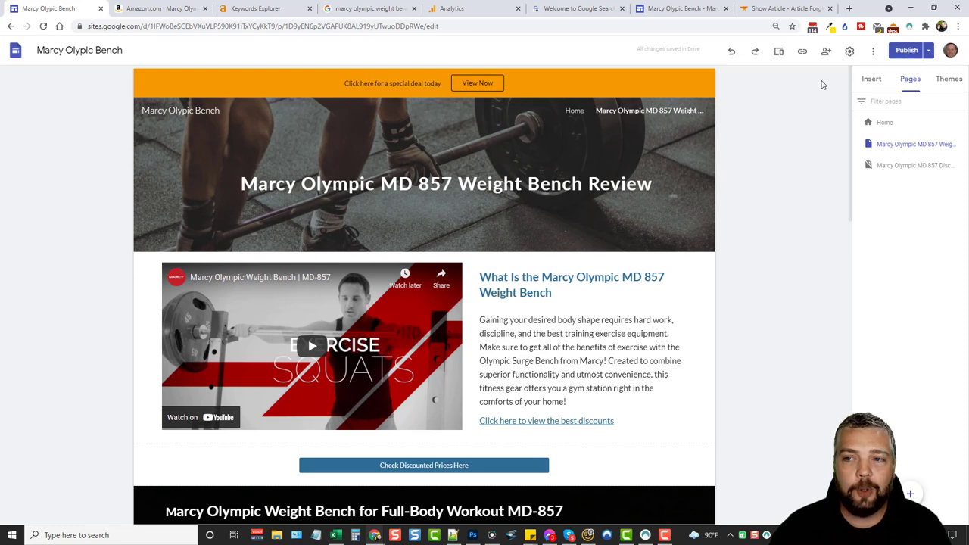
click(803, 52)
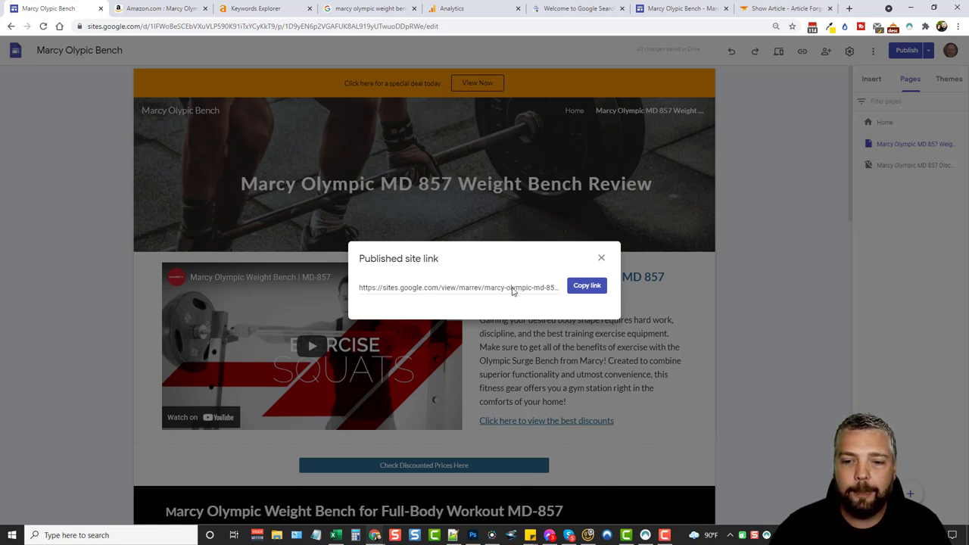
click(601, 258)
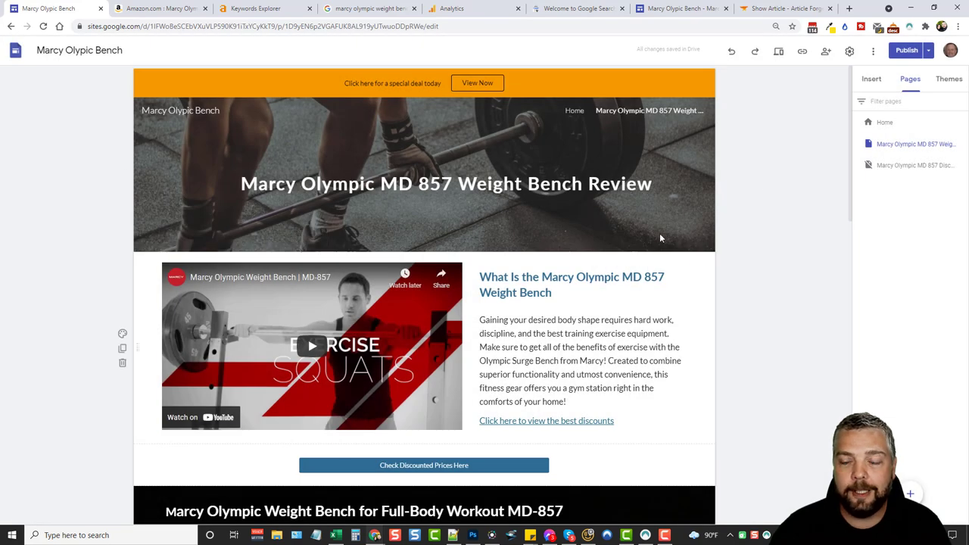
Open the Home page in the editor and view its published site link
click(882, 123)
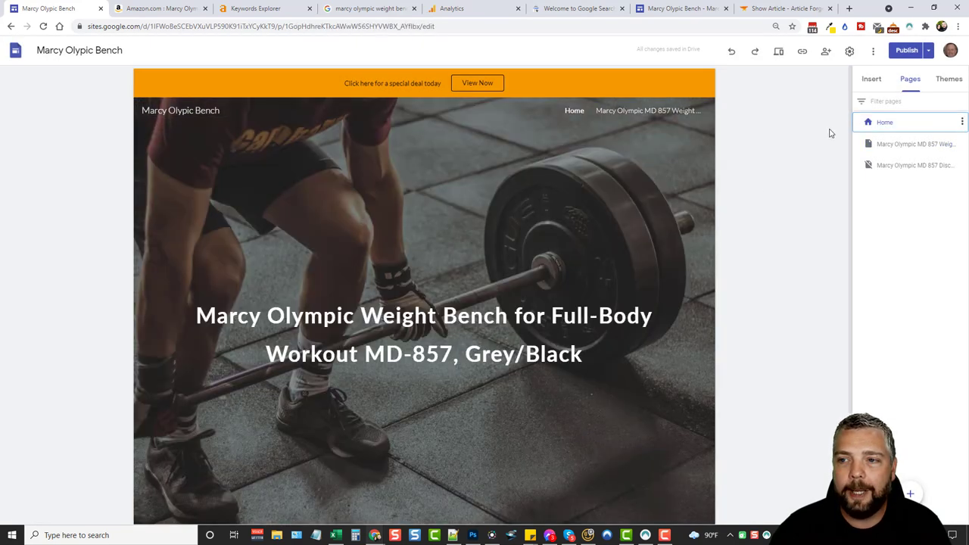
click(802, 53)
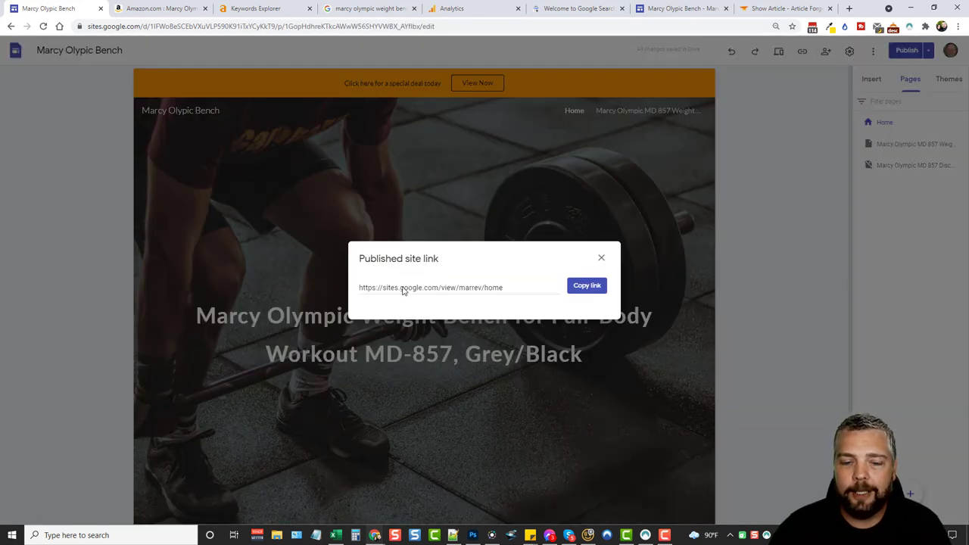
click(601, 258)
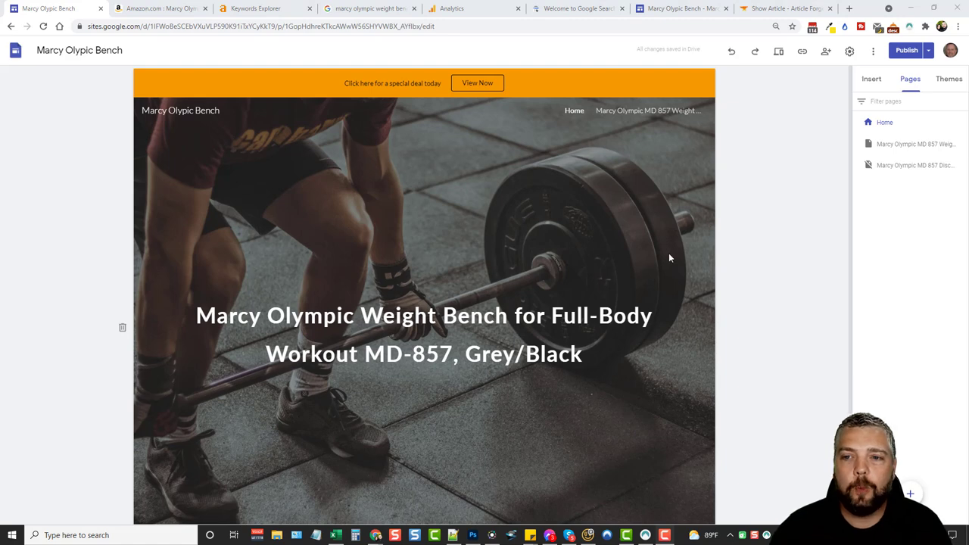
Insert a two-column image and text layout below the Home page header, with the headings "Full Review" and "Discount"
scroll(384, 278, down, 2)
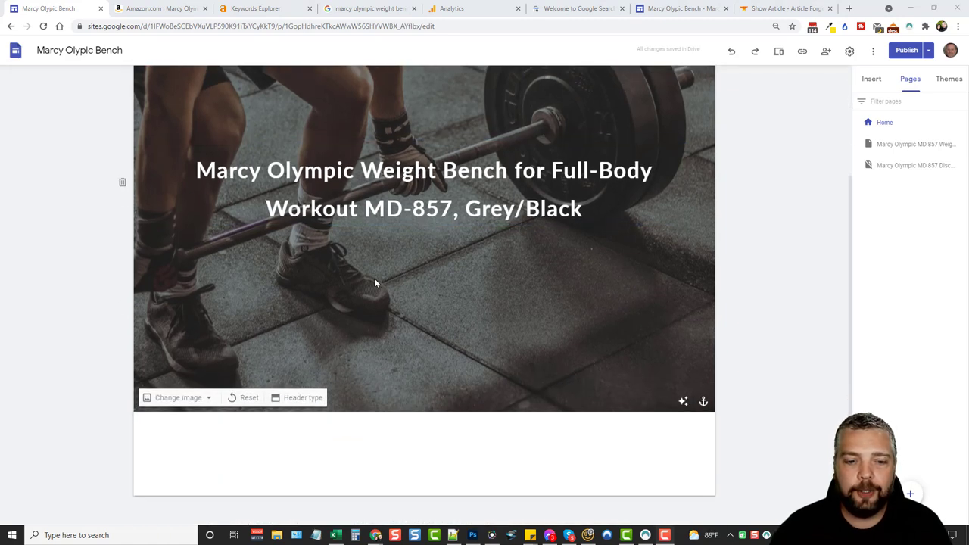
click(871, 80)
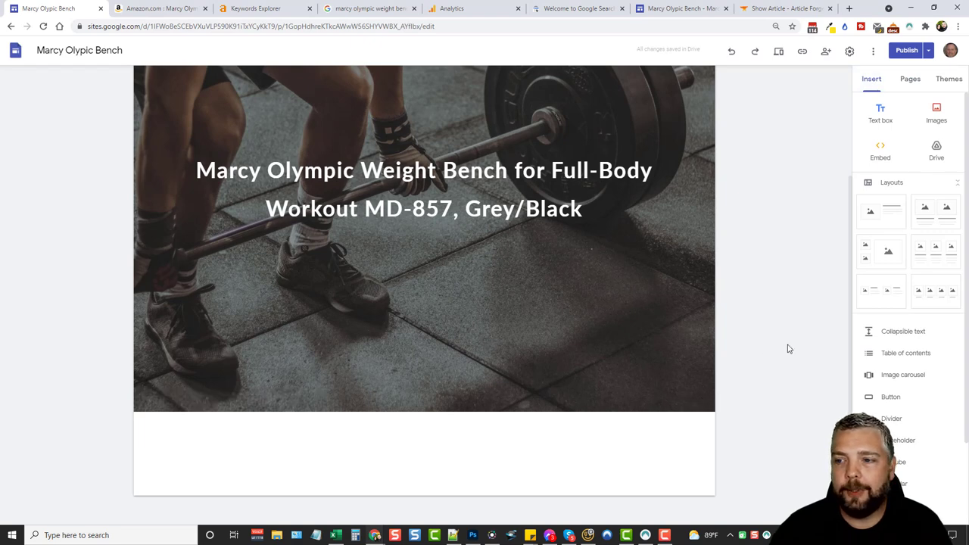
click(939, 212)
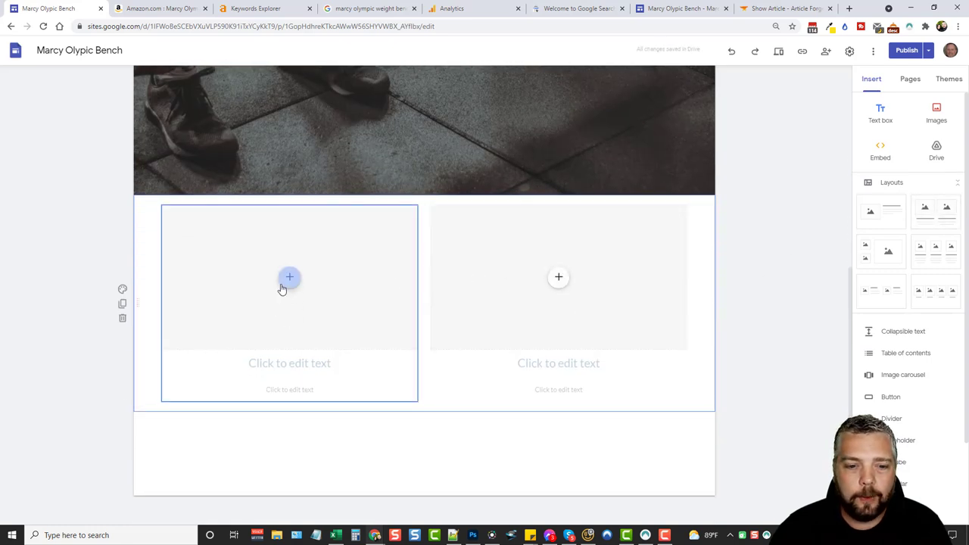
click(293, 363)
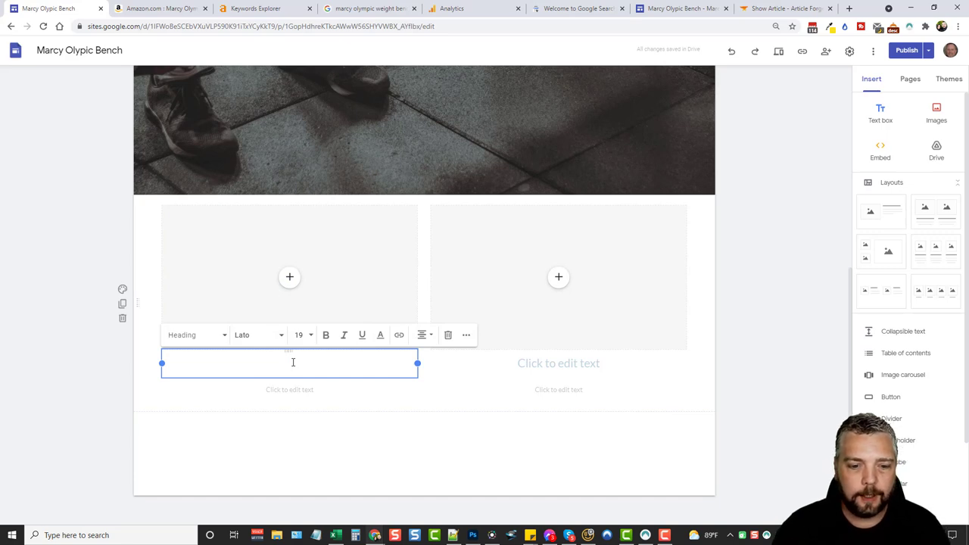
text(Full Review)
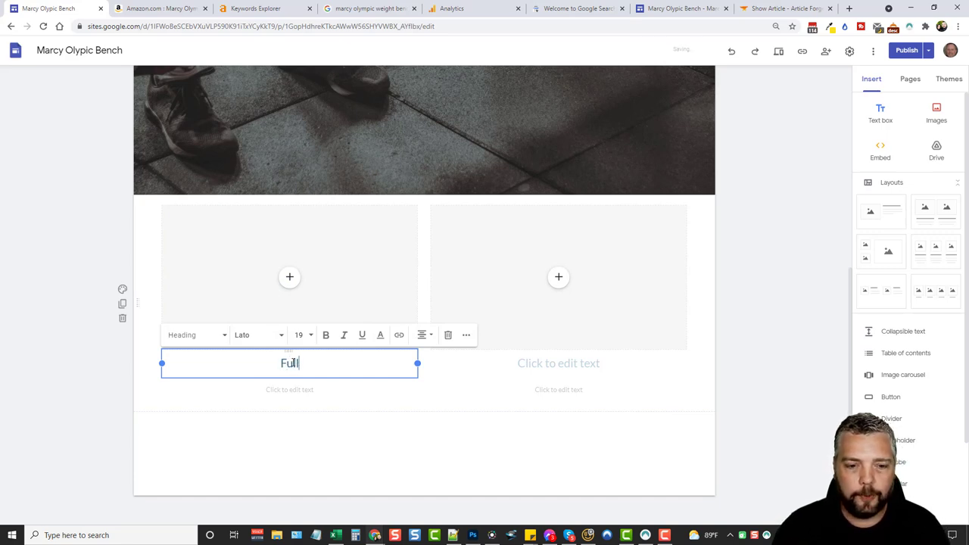
click(577, 365)
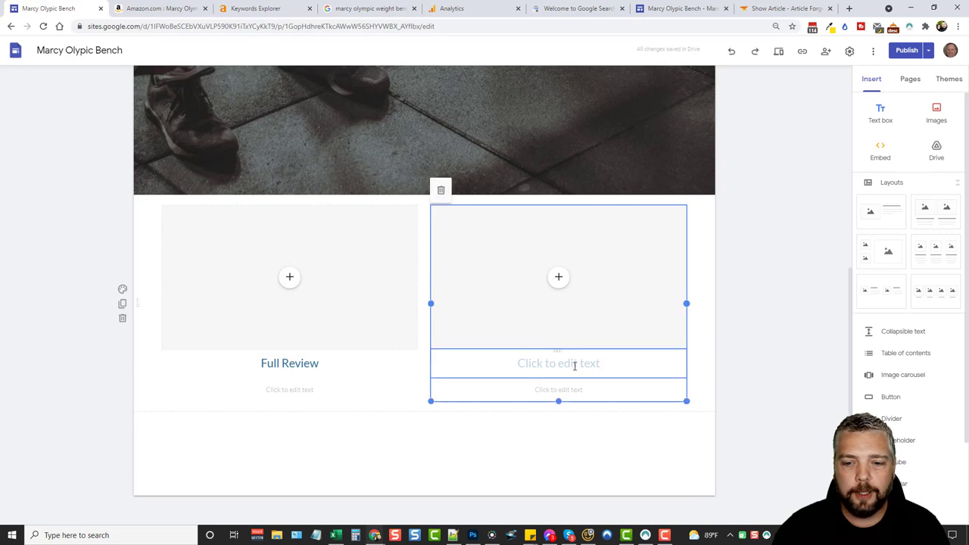
text(Discount)
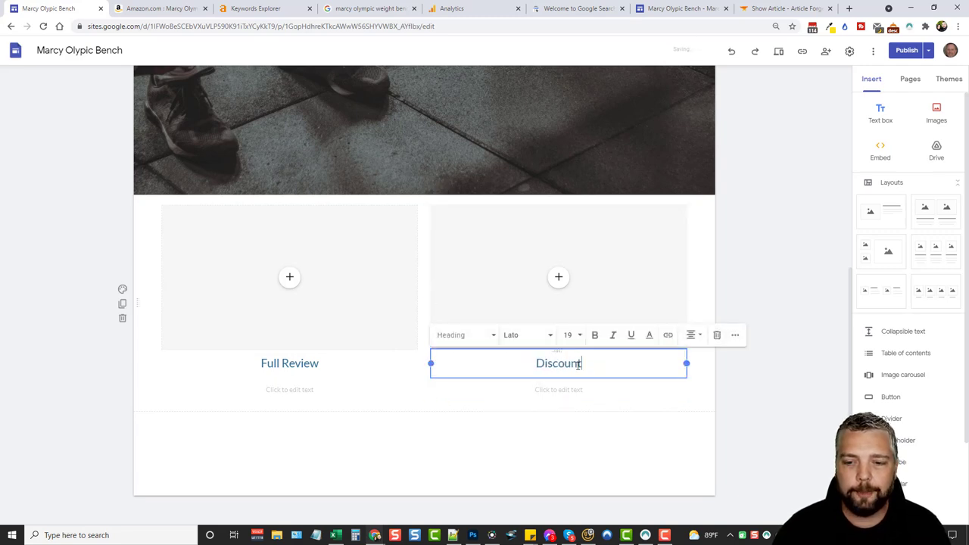
click(769, 191)
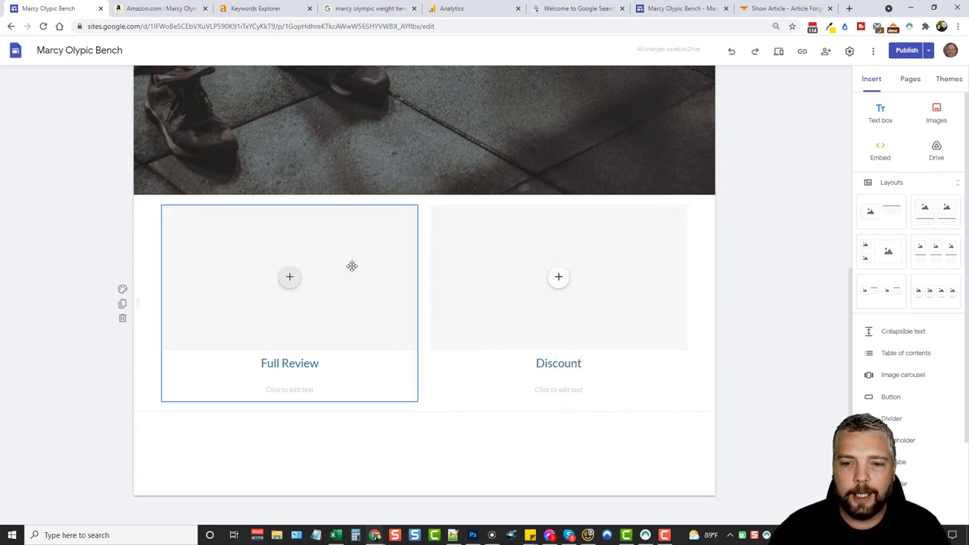
Upload March Olympic Weight Bench Dimensions.jpg into the image placeholder above the "Full Review" heading
click(290, 281)
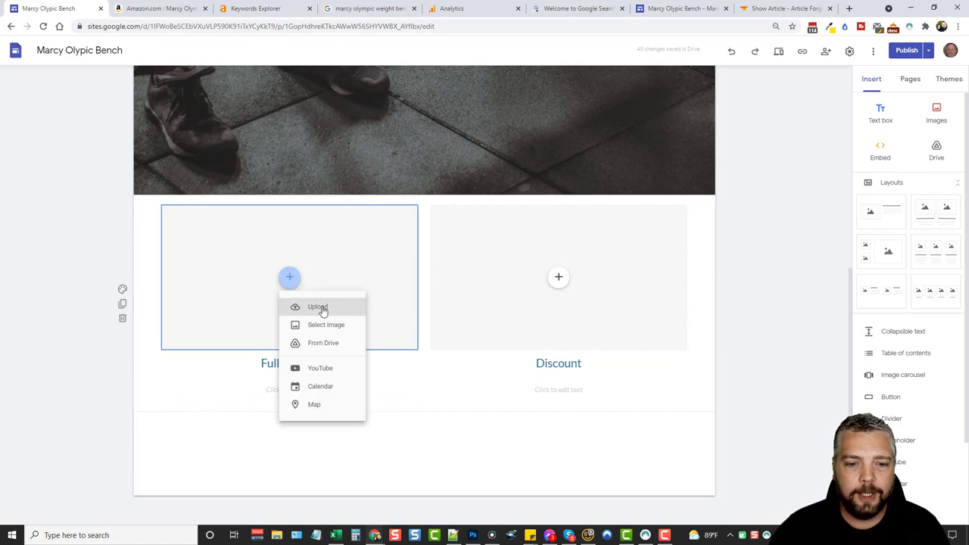
click(318, 307)
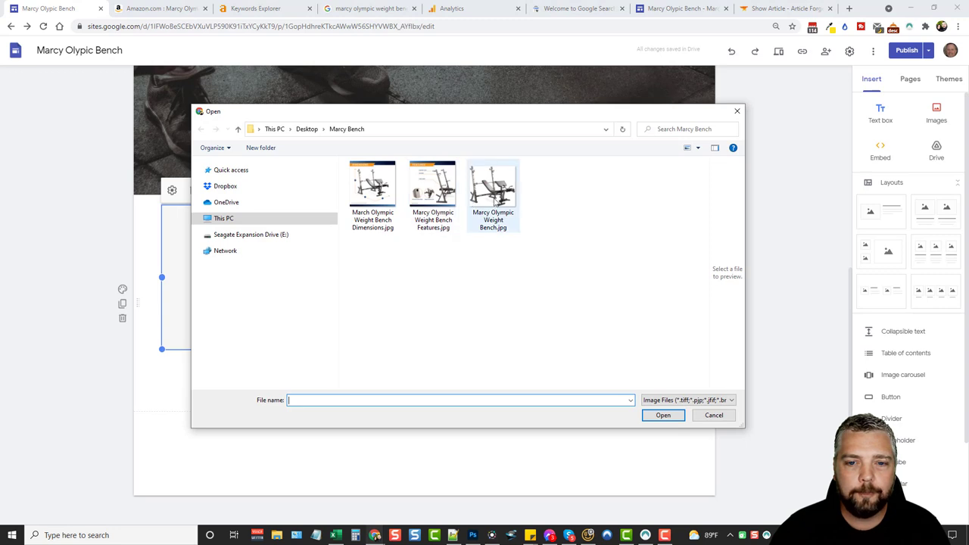
click(368, 189)
click(663, 416)
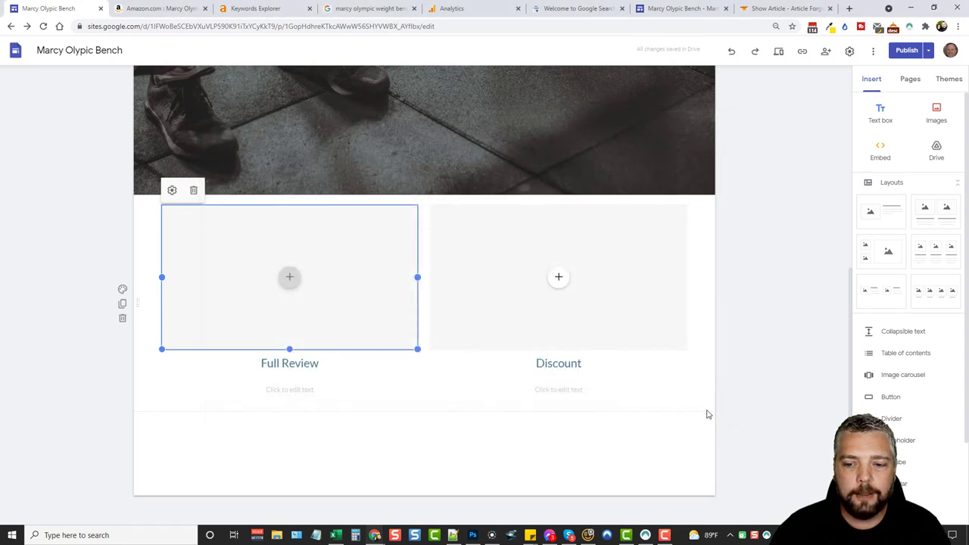
Upload Marcy Olympic Weight Bench Features.jpg into the image placeholder above the "Discount" heading
click(558, 278)
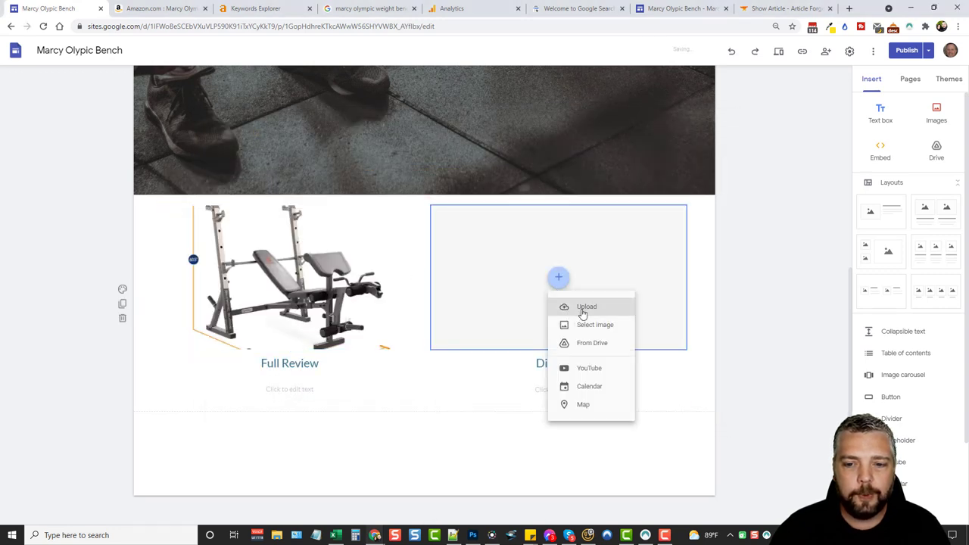
click(580, 306)
click(433, 193)
click(661, 415)
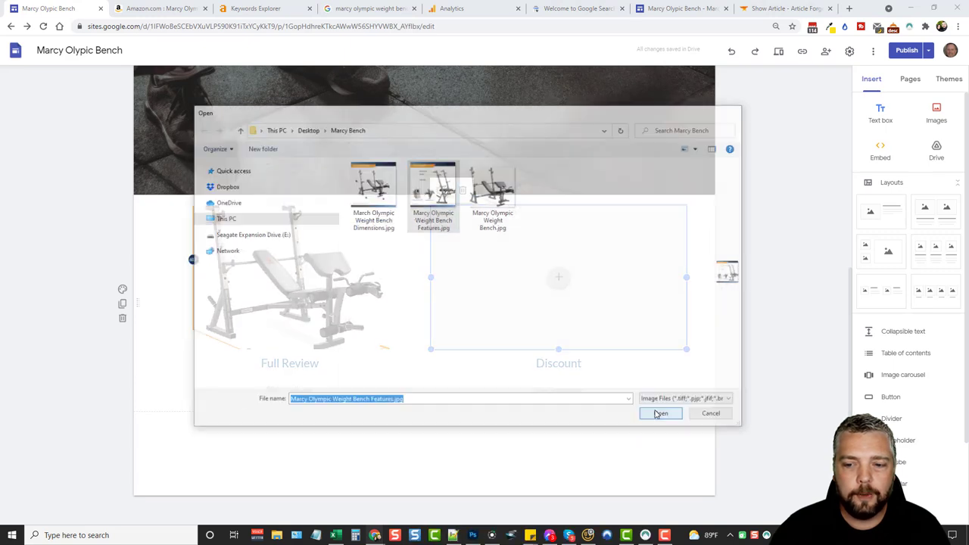
click(834, 361)
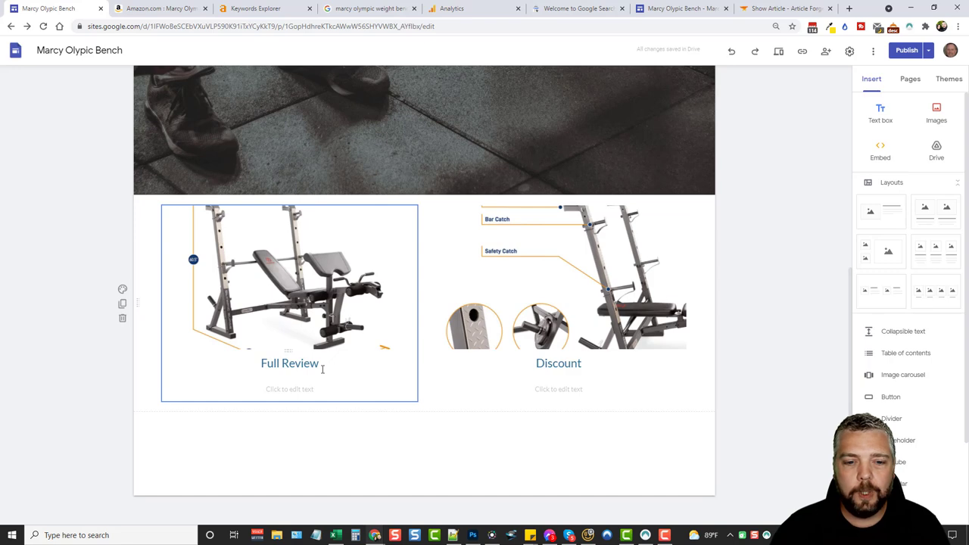
Extend the two column headings on the Home page to read "Full Review on Bench" and "Grab the Discount"
click(279, 364)
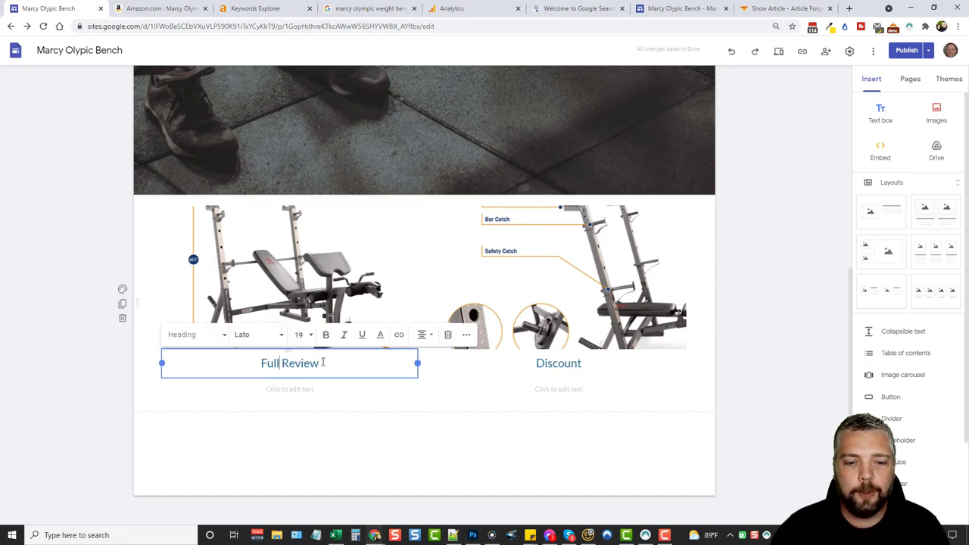
text(on Bench)
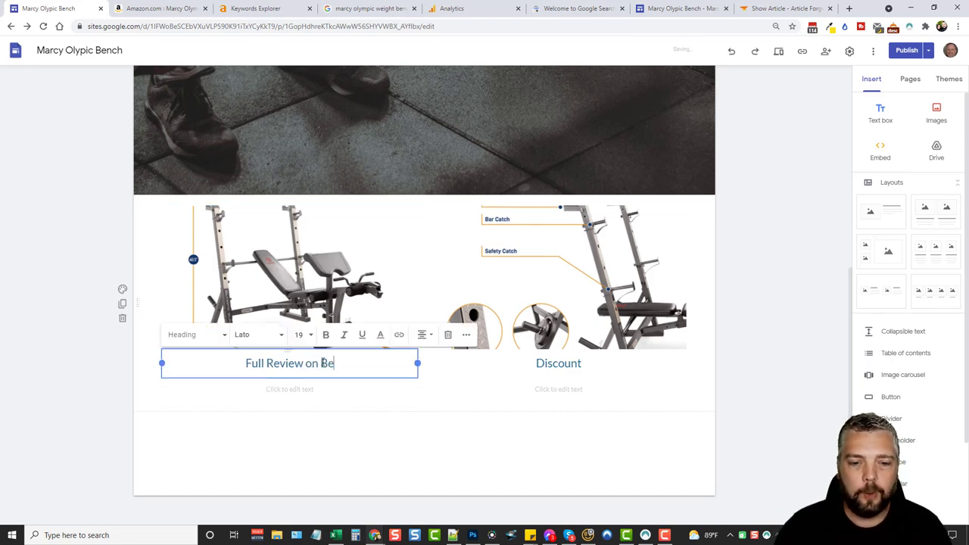
click(559, 364)
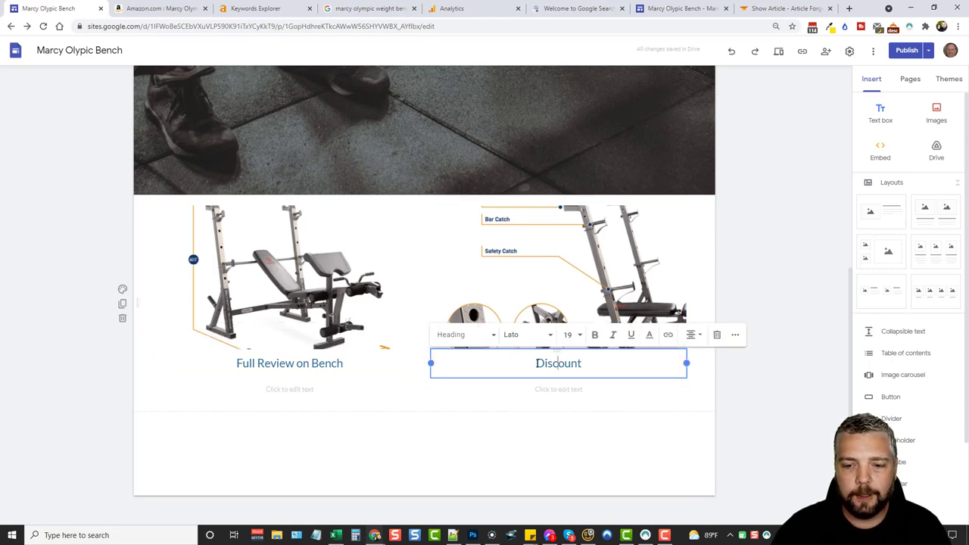
text(Grab the)
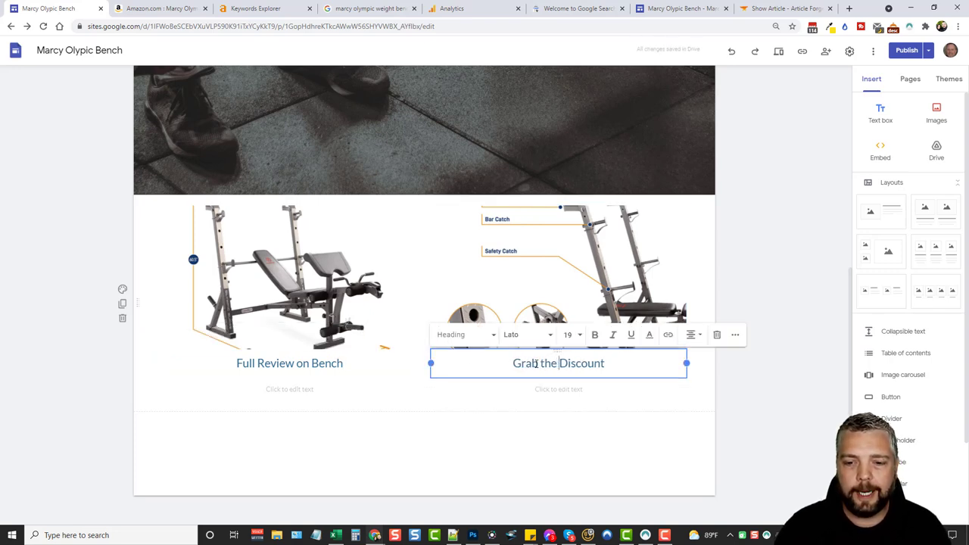